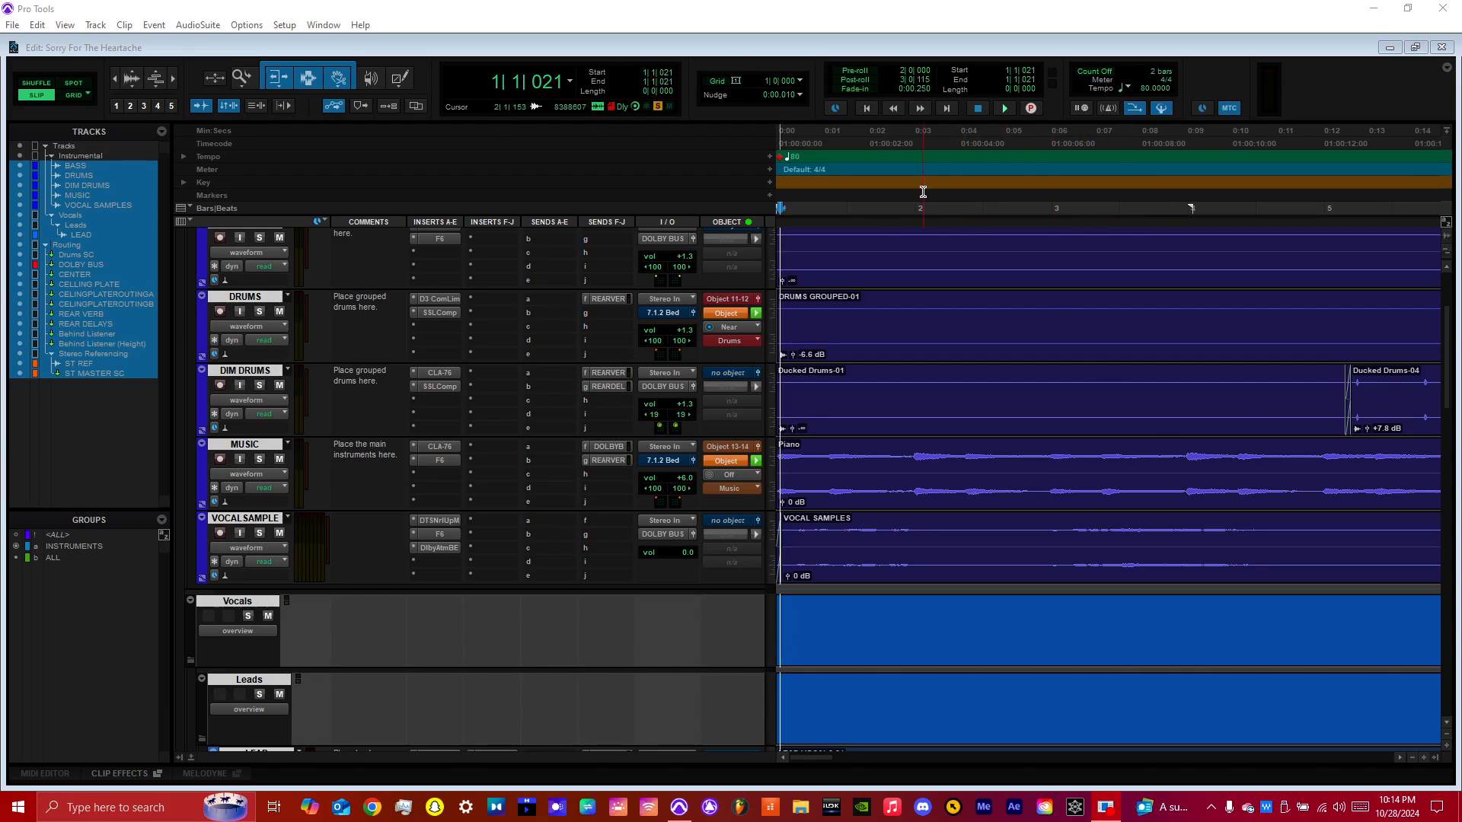
Step: Play the song from the start and follow the clips past bar 10 before stopping playback
{"action": "mouse_move", "coordinate": [1447, 391]}
{"action": "left_mouse_down"}
{"action": "mouse_move", "coordinate": [1440, 333]}
{"action": "mouse_move", "coordinate": [1422, 715]}
{"action": "mouse_move", "coordinate": [1434, 339]}
{"action": "mouse_move", "coordinate": [1435, 380]}
{"action": "left_mouse_up"}
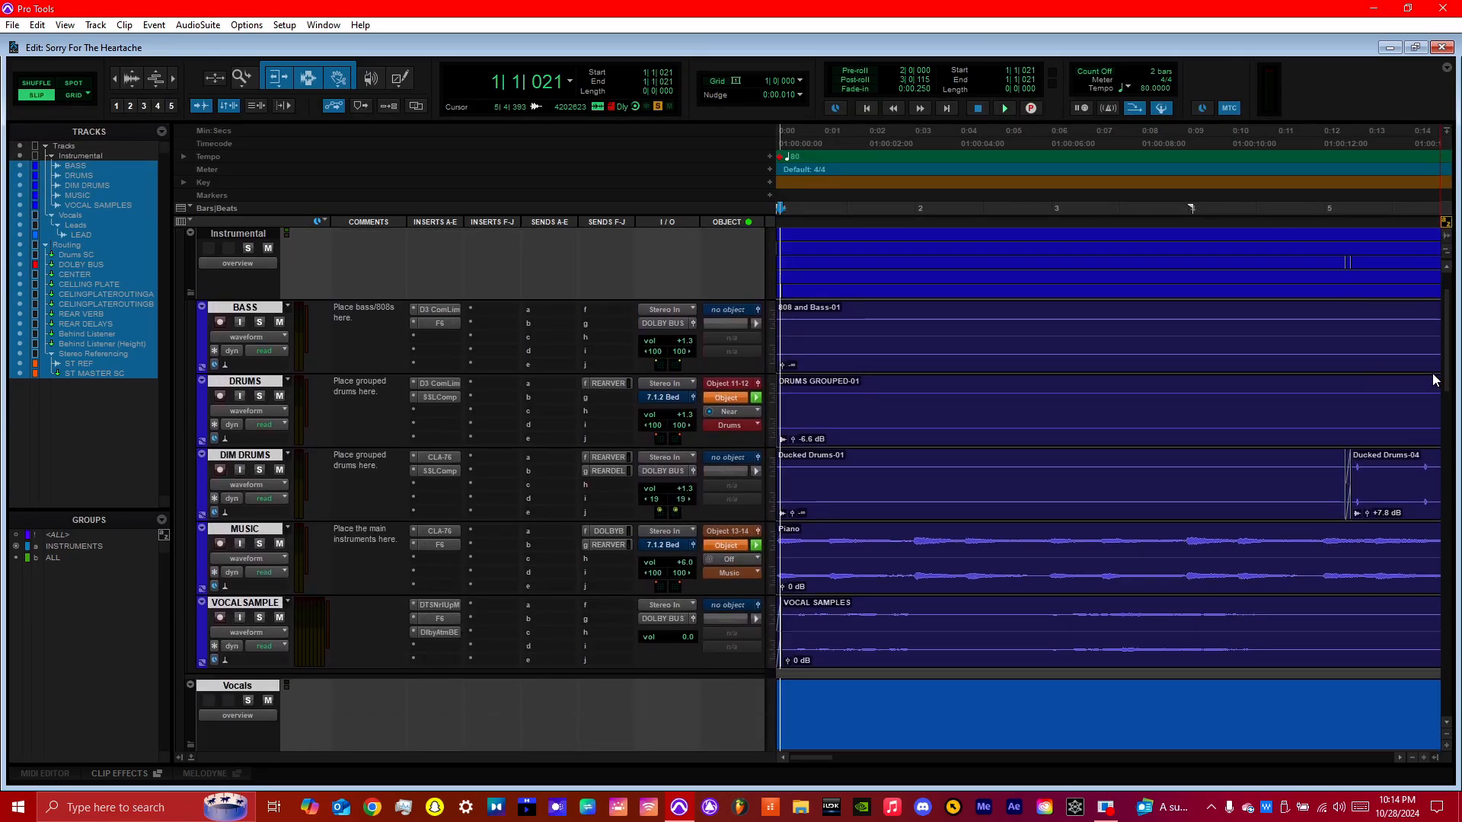
{"action": "key", "text": "space"}
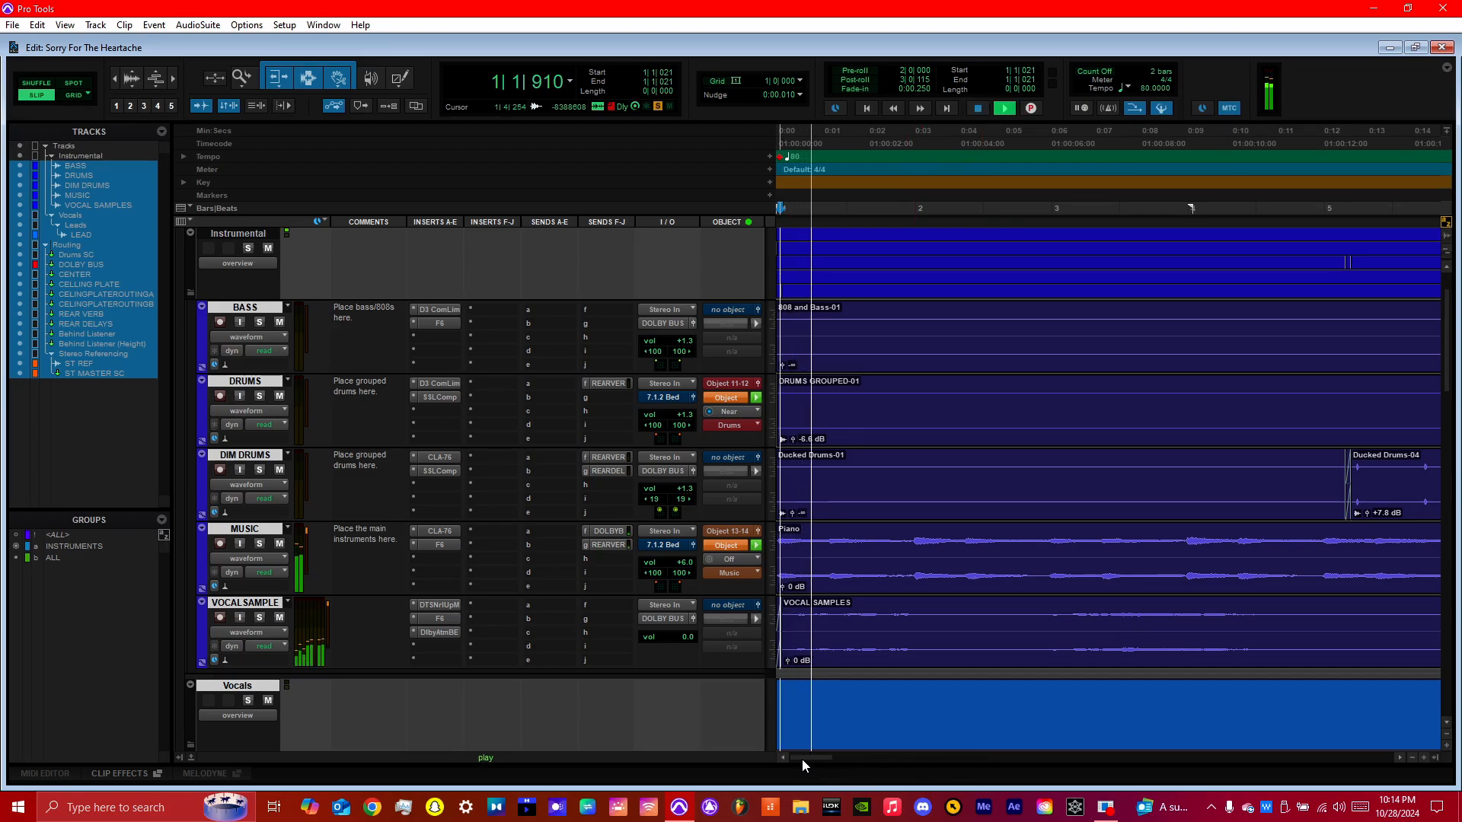
{"action": "mouse_move", "coordinate": [800, 757]}
{"action": "left_mouse_down"}
{"action": "mouse_move", "coordinate": [874, 755]}
{"action": "mouse_move", "coordinate": [788, 755]}
{"action": "left_mouse_up"}
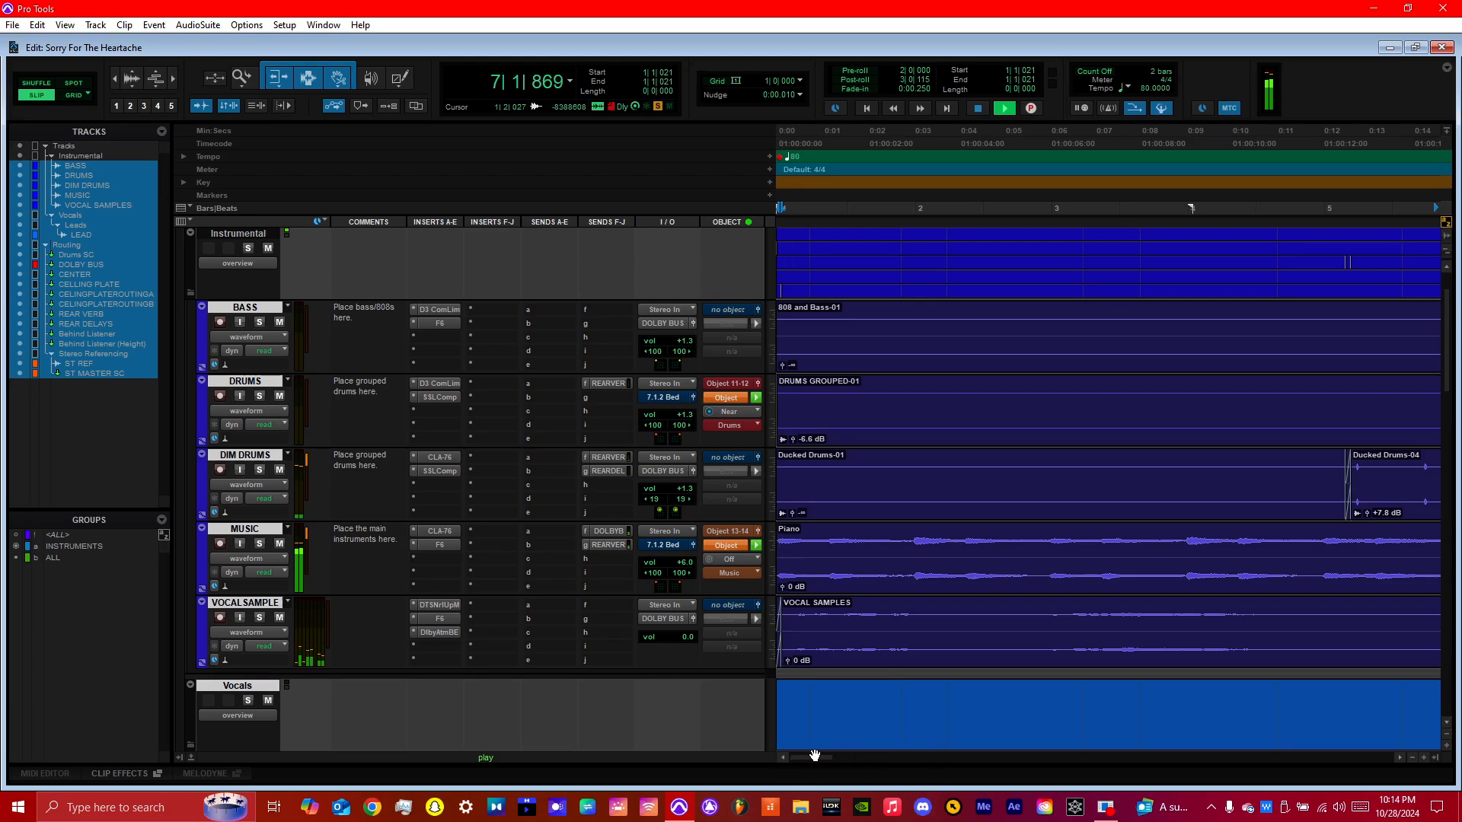
{"action": "left_click_drag", "start_coordinate": [814, 760], "coordinate": [865, 754]}
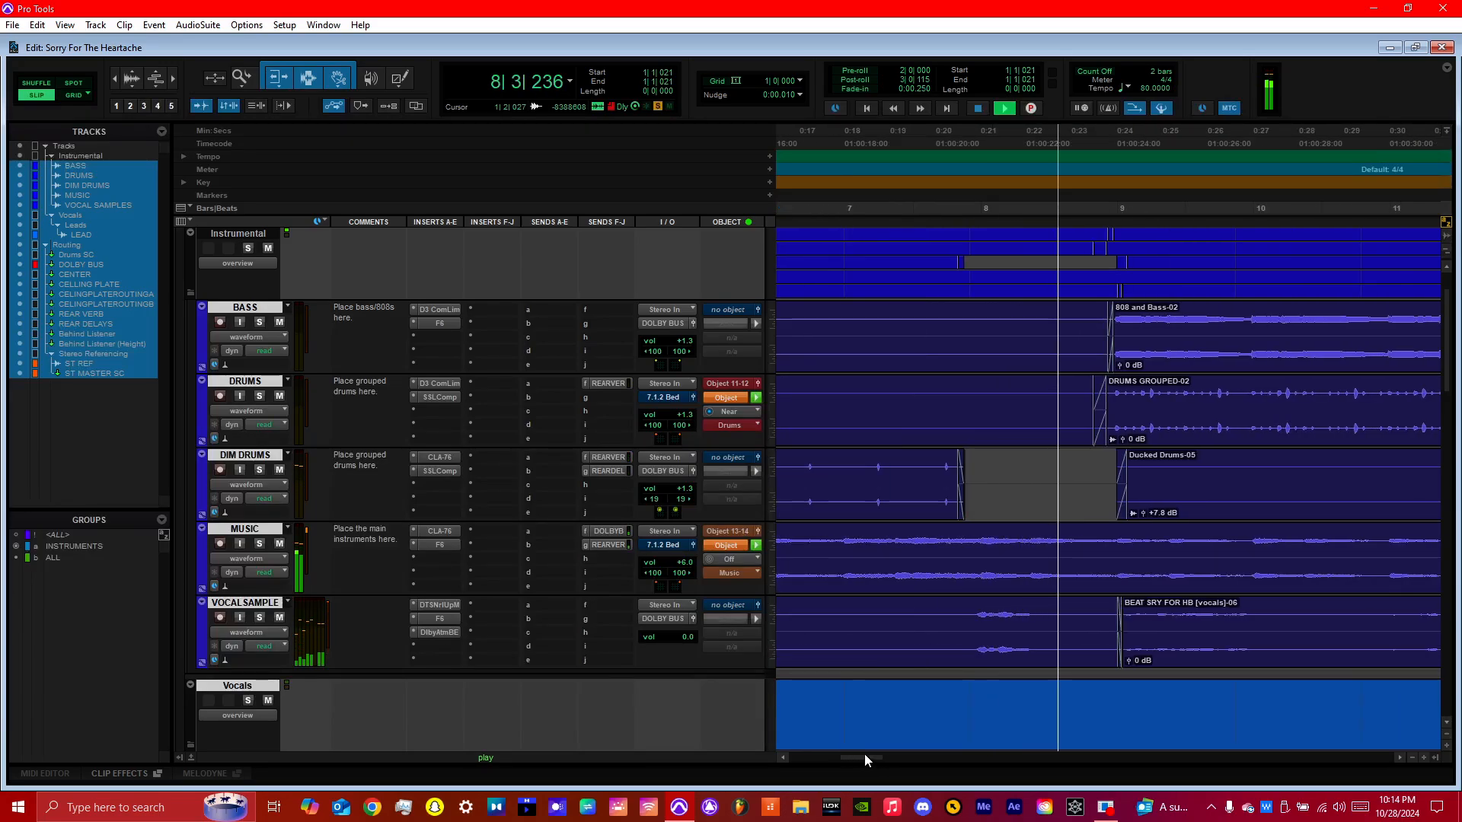
{"action": "left_click_drag", "start_coordinate": [865, 753], "coordinate": [861, 754]}
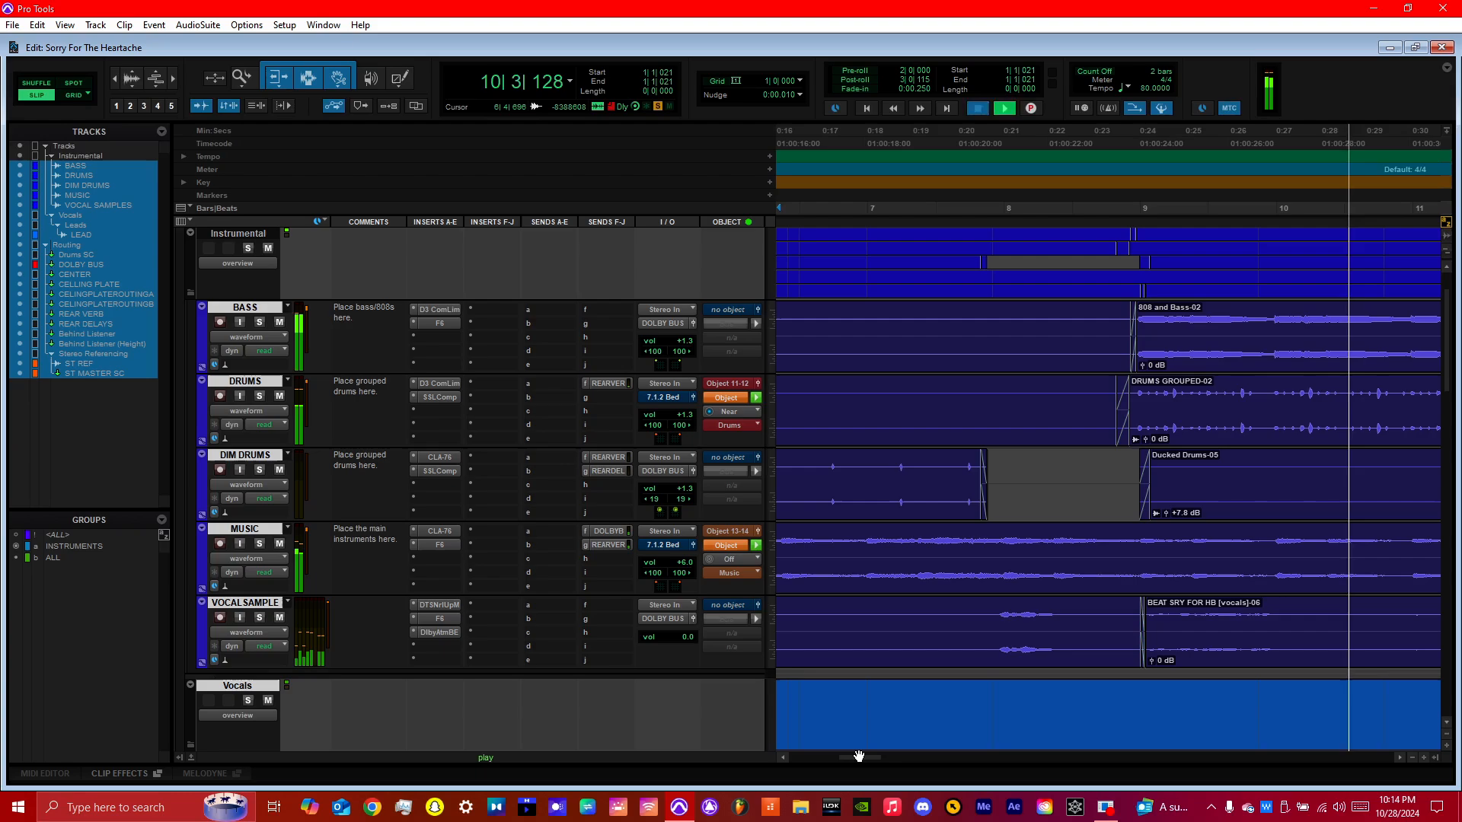
{"action": "key", "text": "space"}
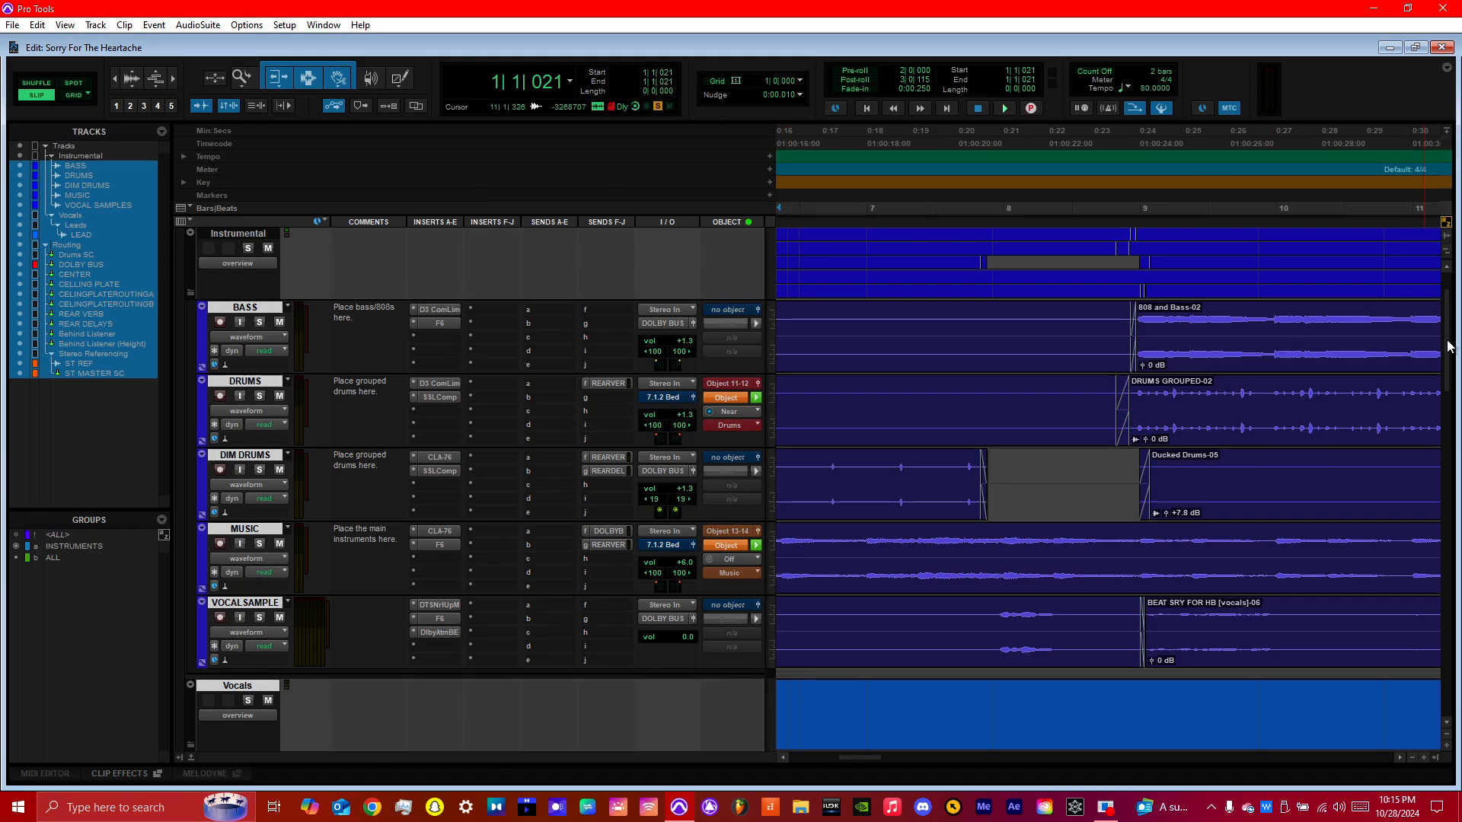
Step: Examine the session layout, from the instrumental tracks through the LEAD vocal to the routing tracks
{"action": "mouse_move", "coordinate": [1448, 366]}
{"action": "left_mouse_down"}
{"action": "mouse_move", "coordinate": [1458, 623]}
{"action": "mouse_move", "coordinate": [1452, 364]}
{"action": "left_mouse_up"}
{"action": "left_click", "coordinate": [455, 30]}
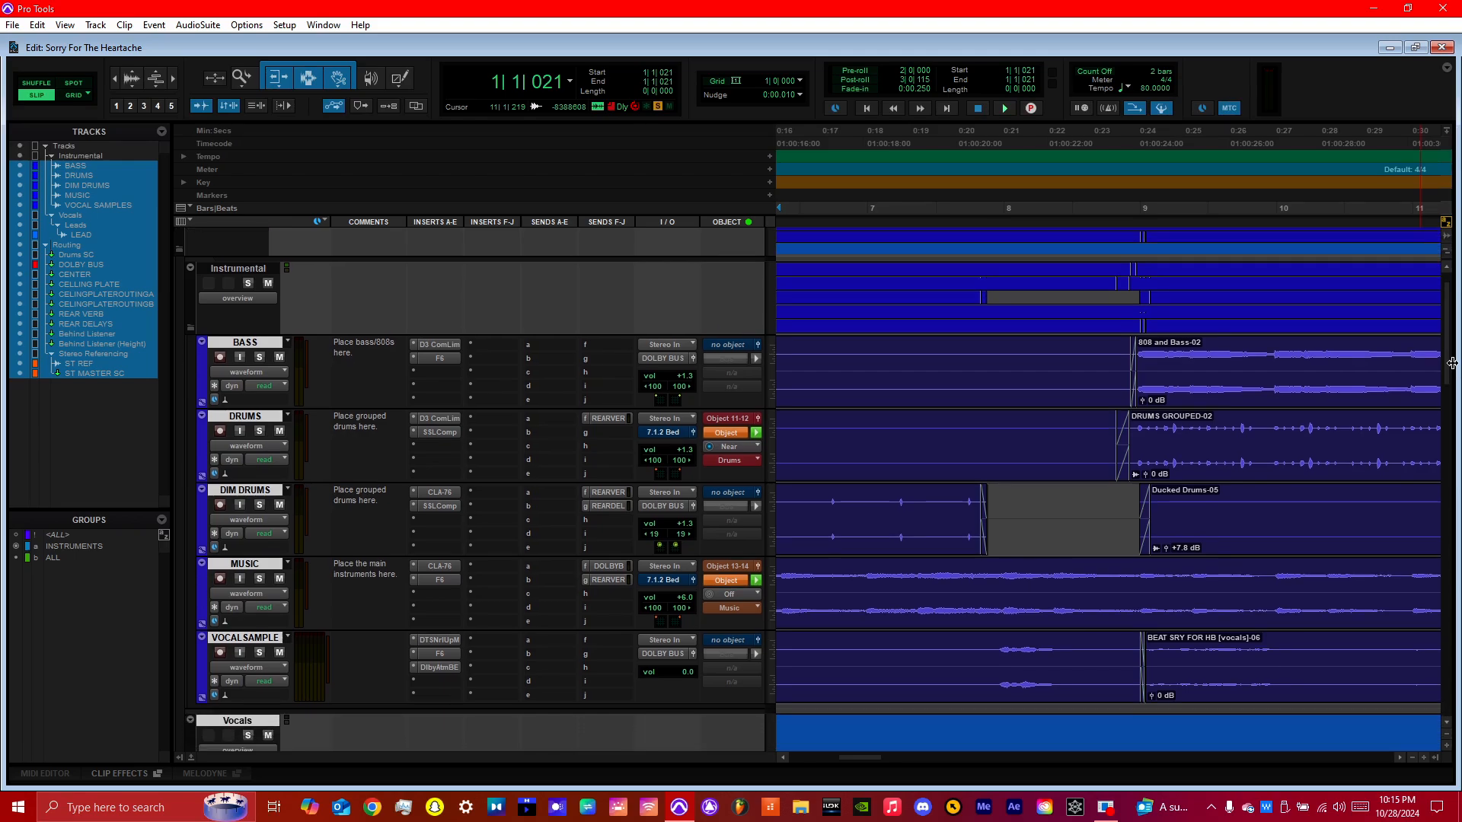
{"action": "left_click_drag", "start_coordinate": [847, 758], "coordinate": [792, 706]}
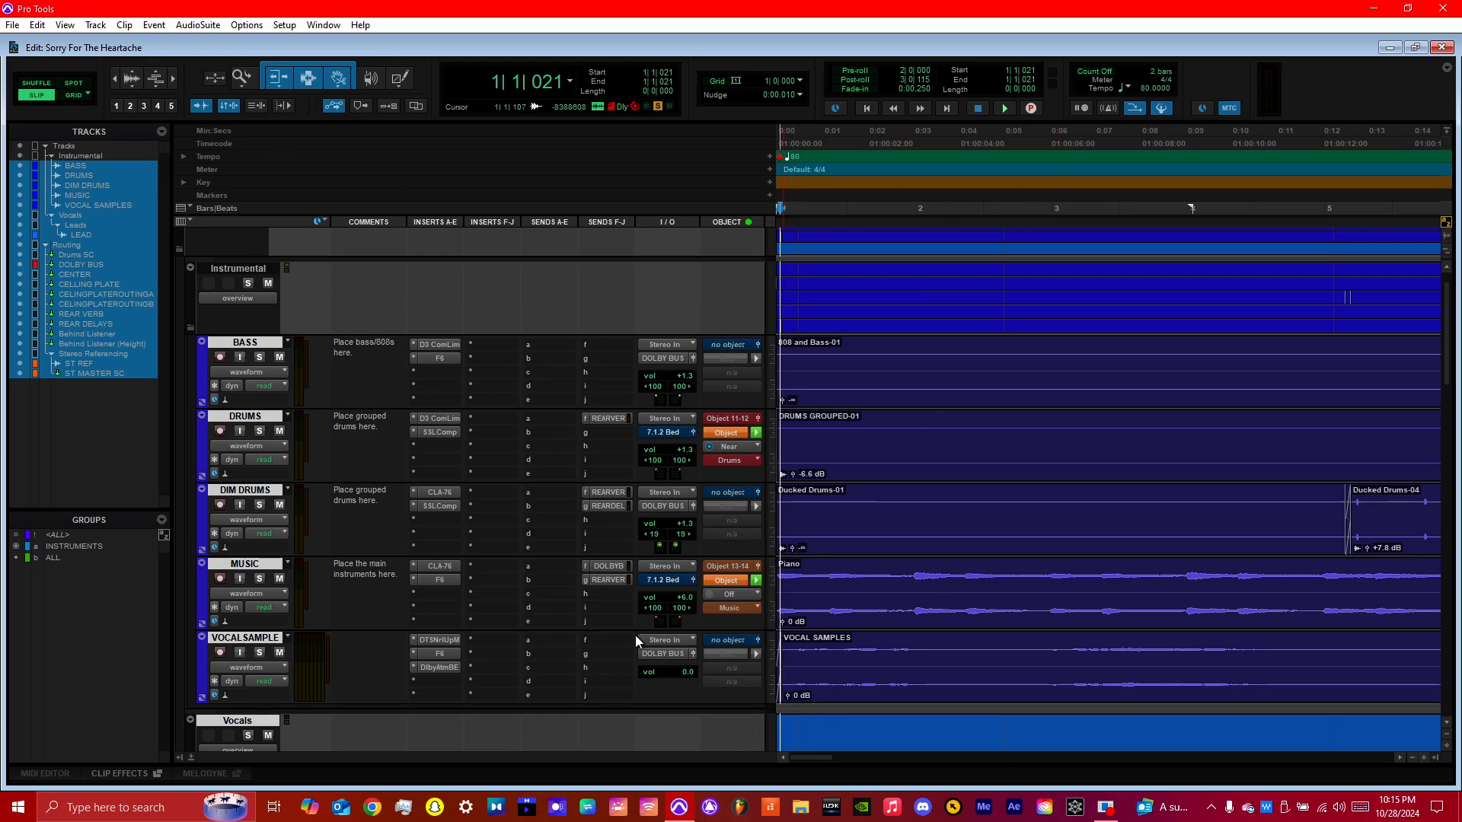
{"action": "left_click_drag", "start_coordinate": [814, 758], "coordinate": [896, 736]}
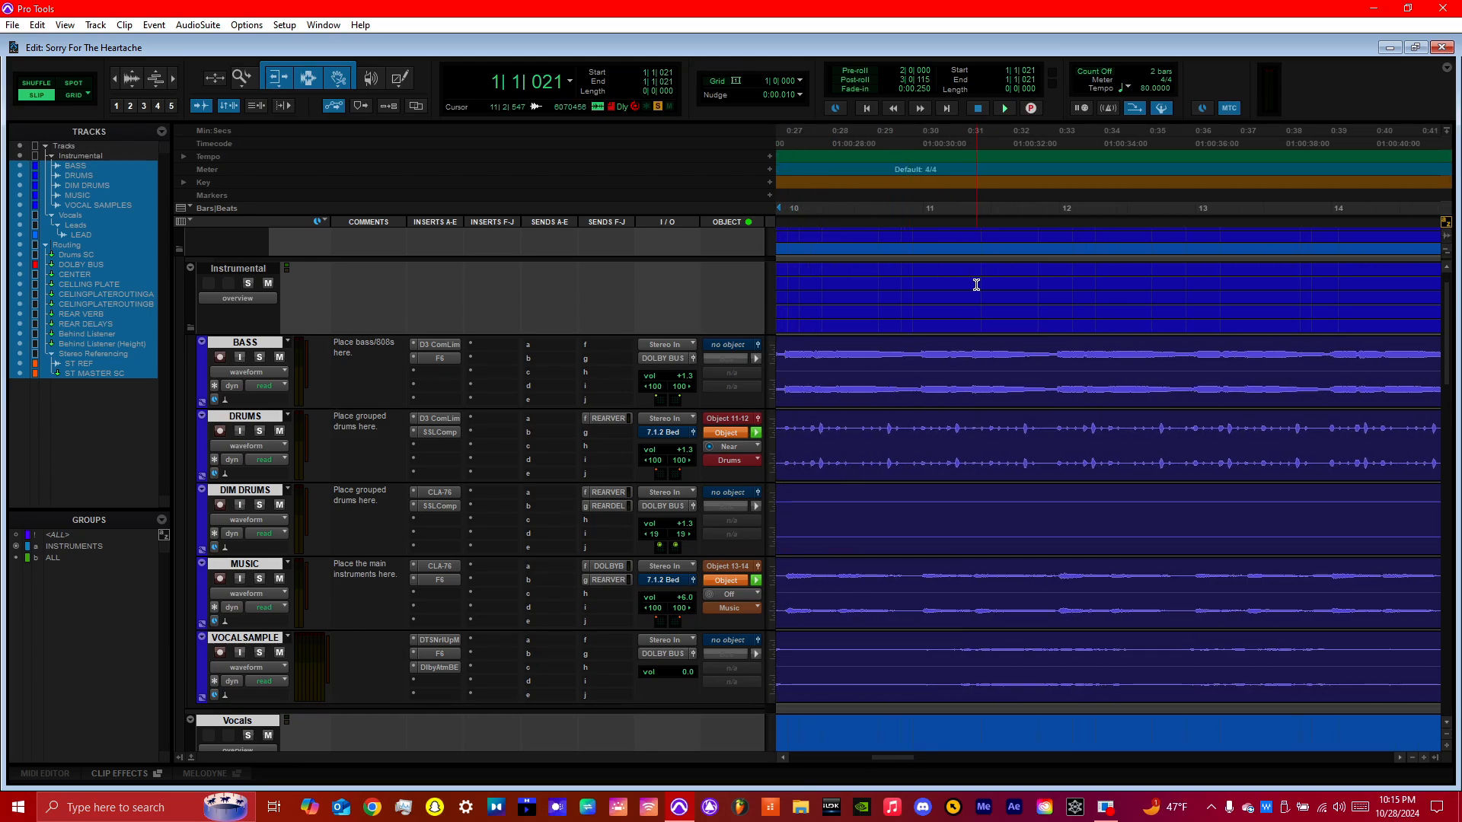
{"action": "scroll", "coordinate": [1435, 418], "scroll_direction": "down", "scroll_amount": 10}
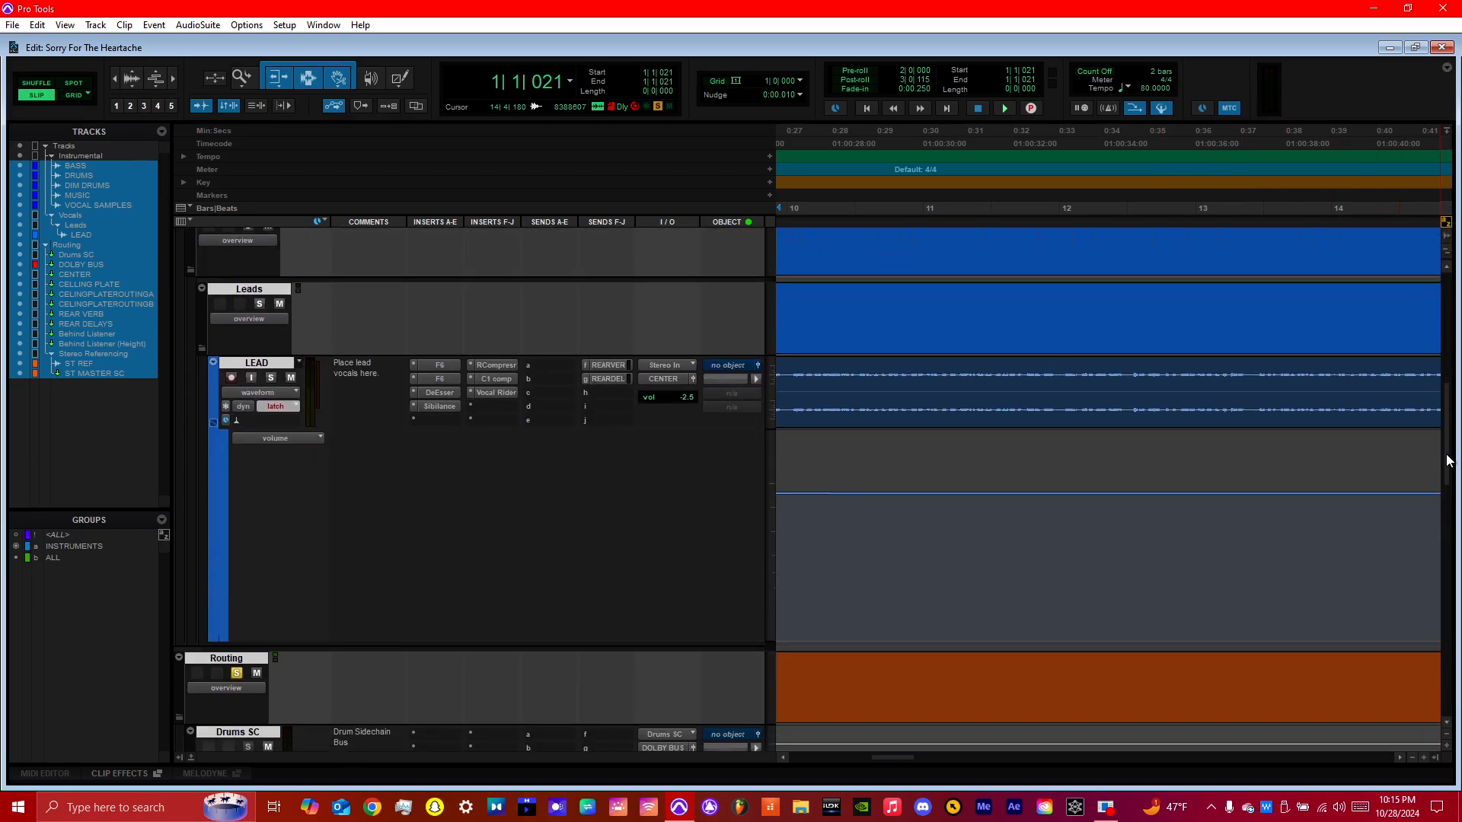
{"action": "scroll", "coordinate": [1426, 529], "scroll_direction": "down", "scroll_amount": 10}
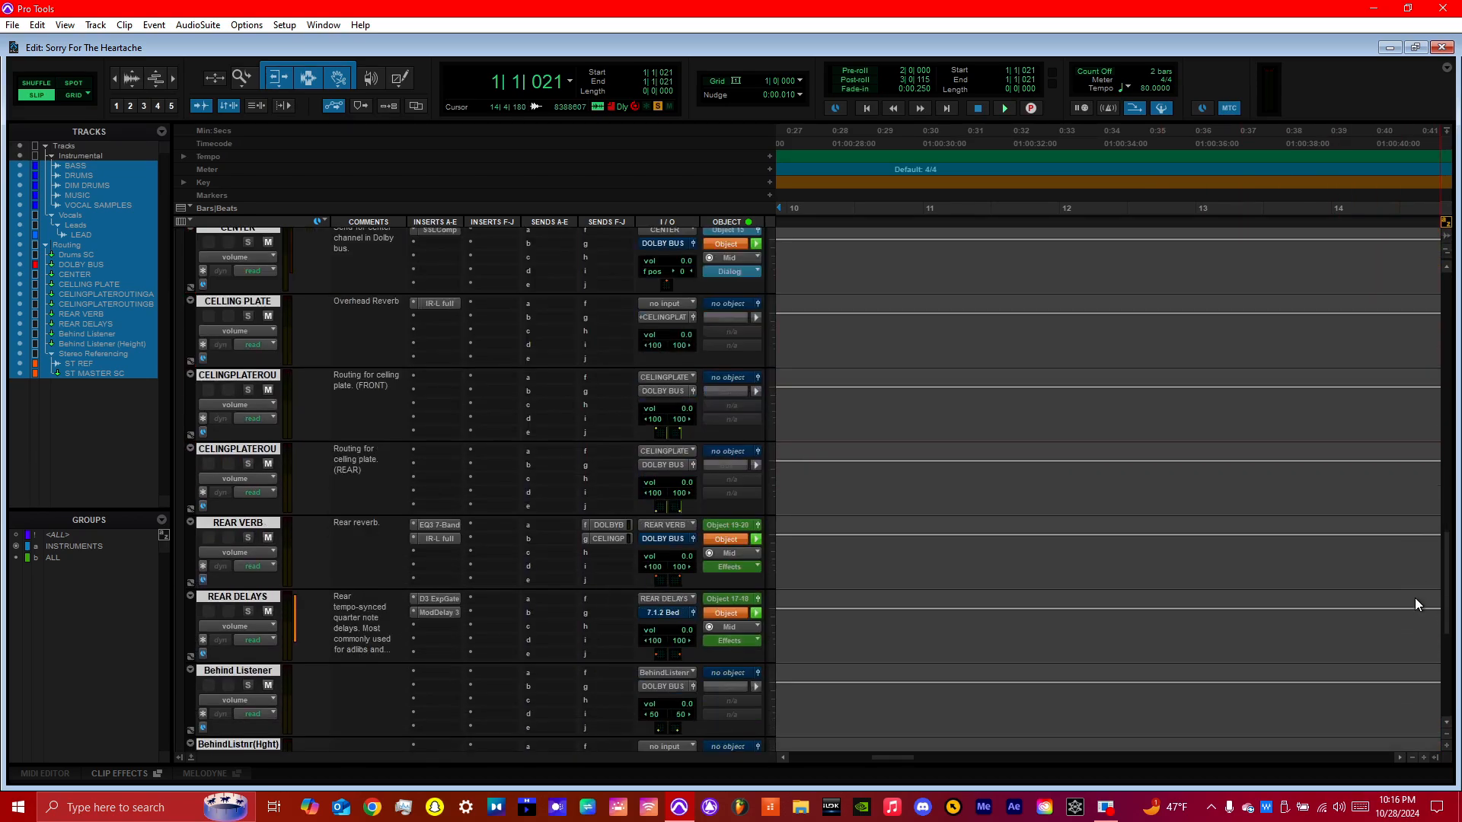
{"action": "left_click_drag", "start_coordinate": [1424, 663], "coordinate": [1456, 265]}
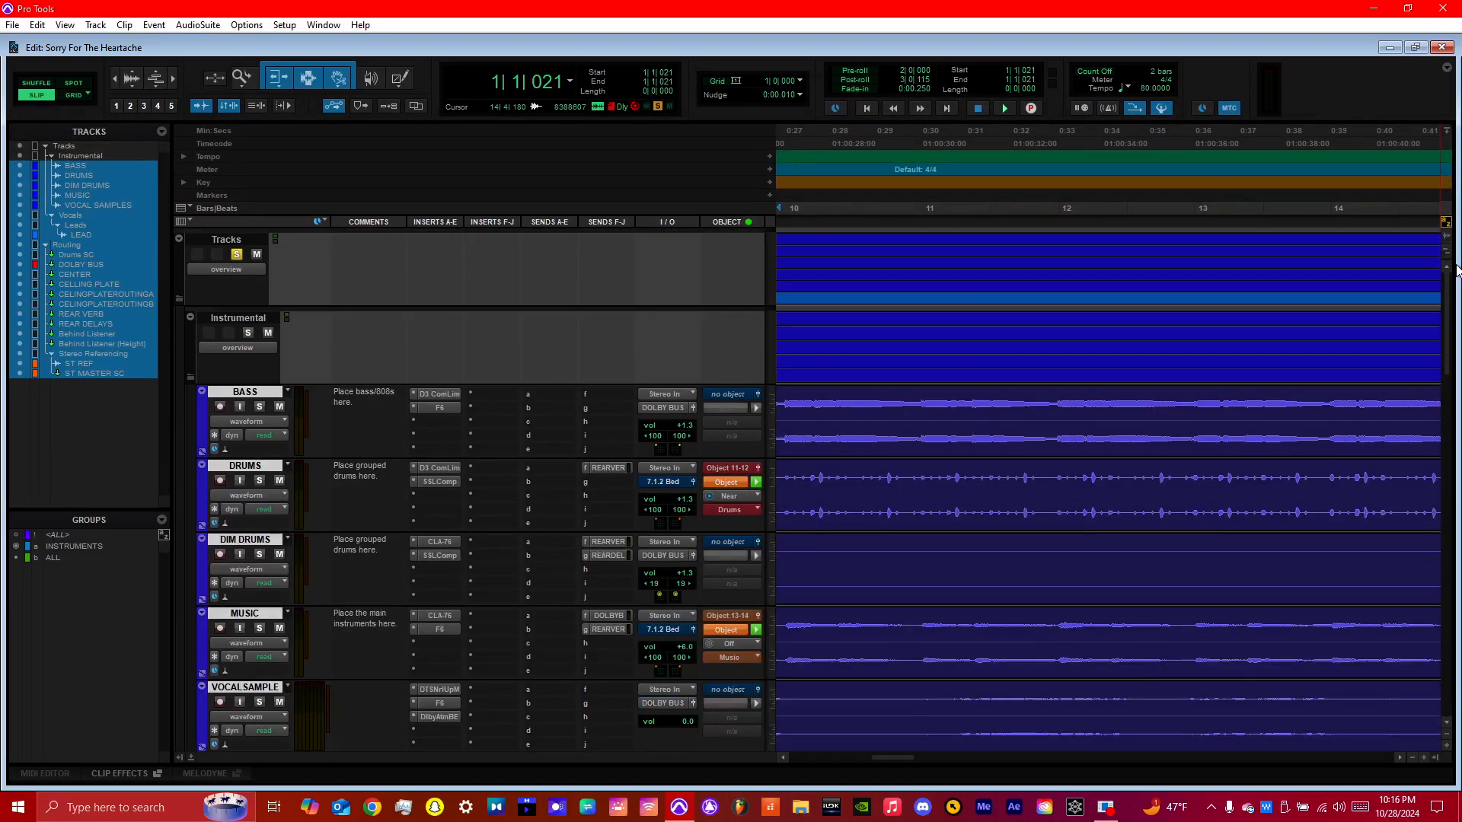
{"action": "scroll", "coordinate": [1258, 346], "scroll_direction": "down", "scroll_amount": 5}
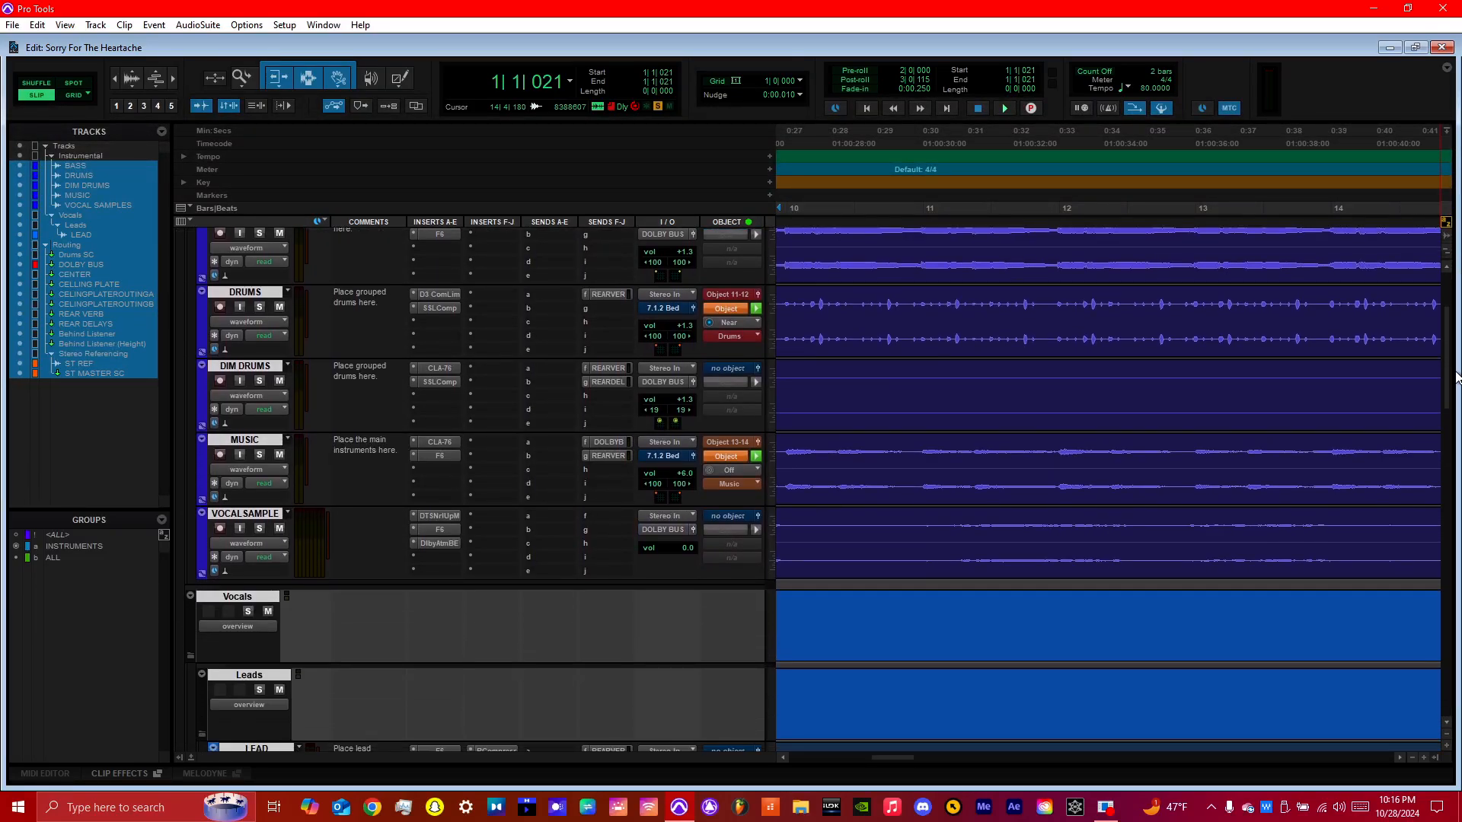
Step: Play the song from the middle of bar 10 to hear the LEAD vocal with its insert effects on, and stop playback
{"action": "left_click", "coordinate": [855, 150]}
{"action": "key", "text": "space"}
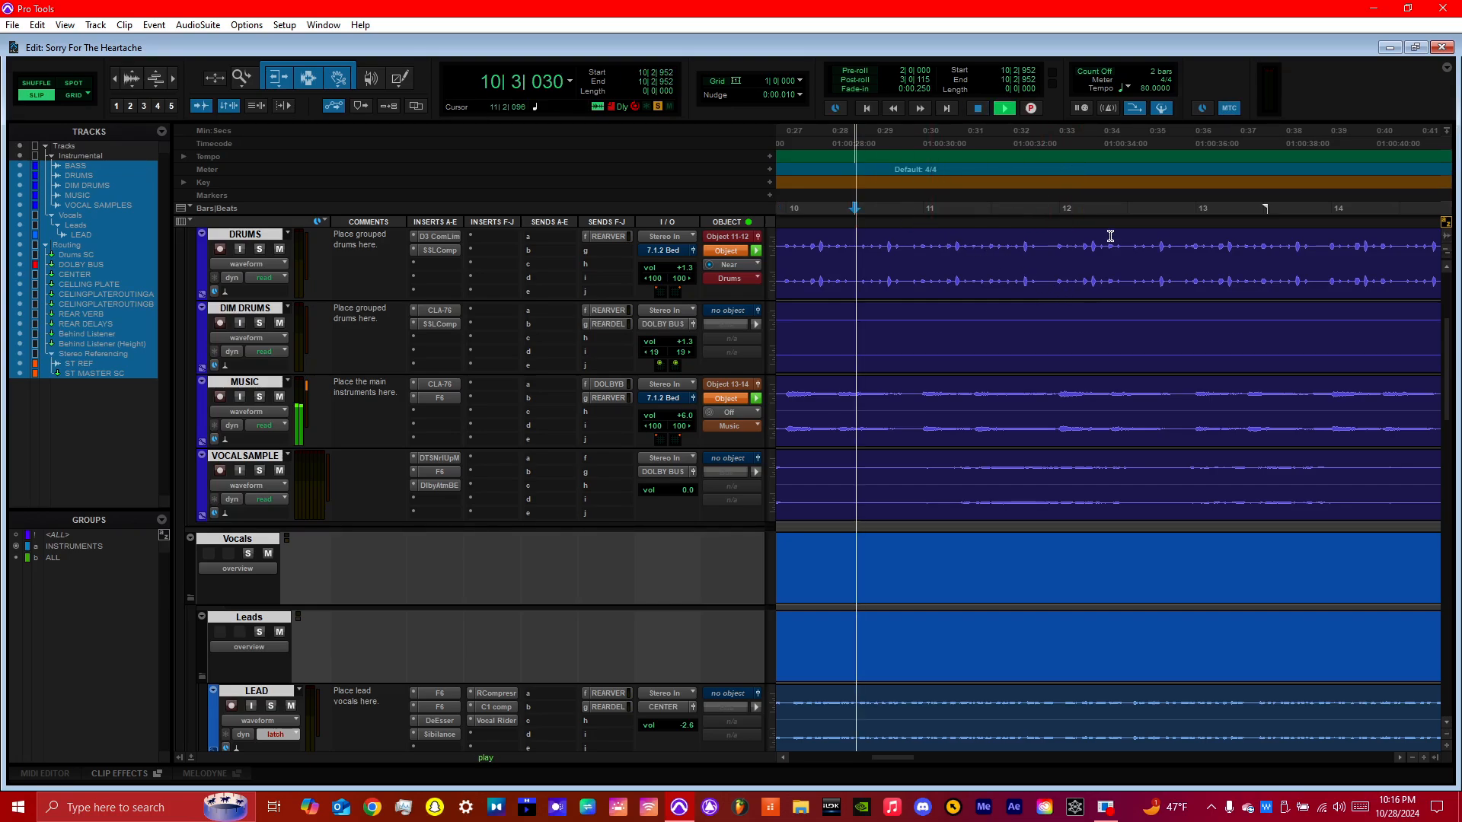
{"action": "left_click_drag", "start_coordinate": [1447, 362], "coordinate": [1446, 385]}
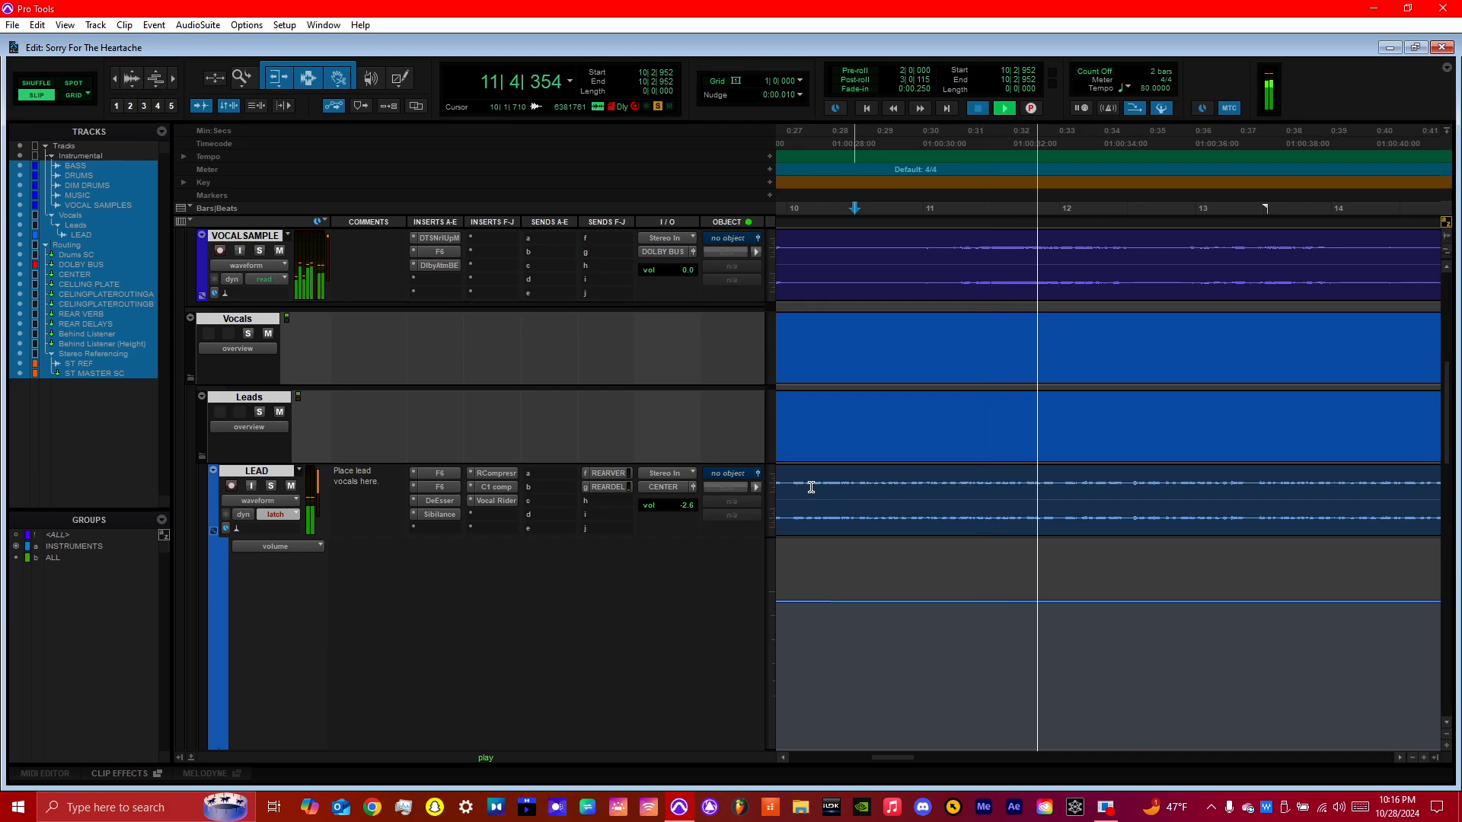
{"action": "key", "text": "space"}
Step: Bypass all inserts on the LEAD track: both F6 equalizers, RCompressor, C1 comp, Vocal Rider, DeEsser and Sibilance
{"action": "right_click", "coordinate": [445, 475]}
{"action": "left_click", "coordinate": [455, 479]}
{"action": "right_click", "coordinate": [445, 488]}
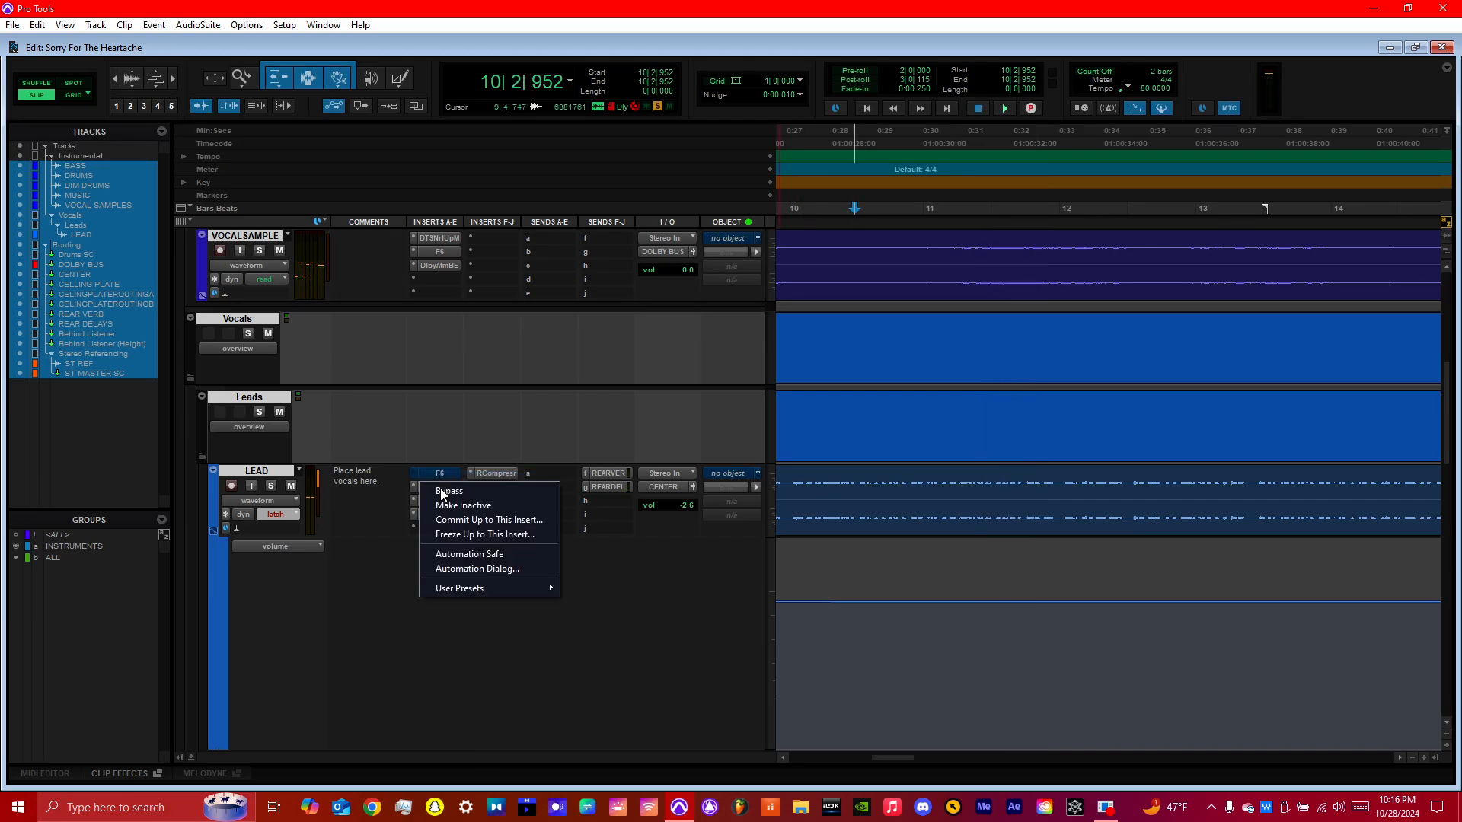
{"action": "left_click", "coordinate": [448, 492]}
{"action": "right_click", "coordinate": [497, 475]}
{"action": "left_click", "coordinate": [500, 478]}
{"action": "right_click", "coordinate": [496, 488]}
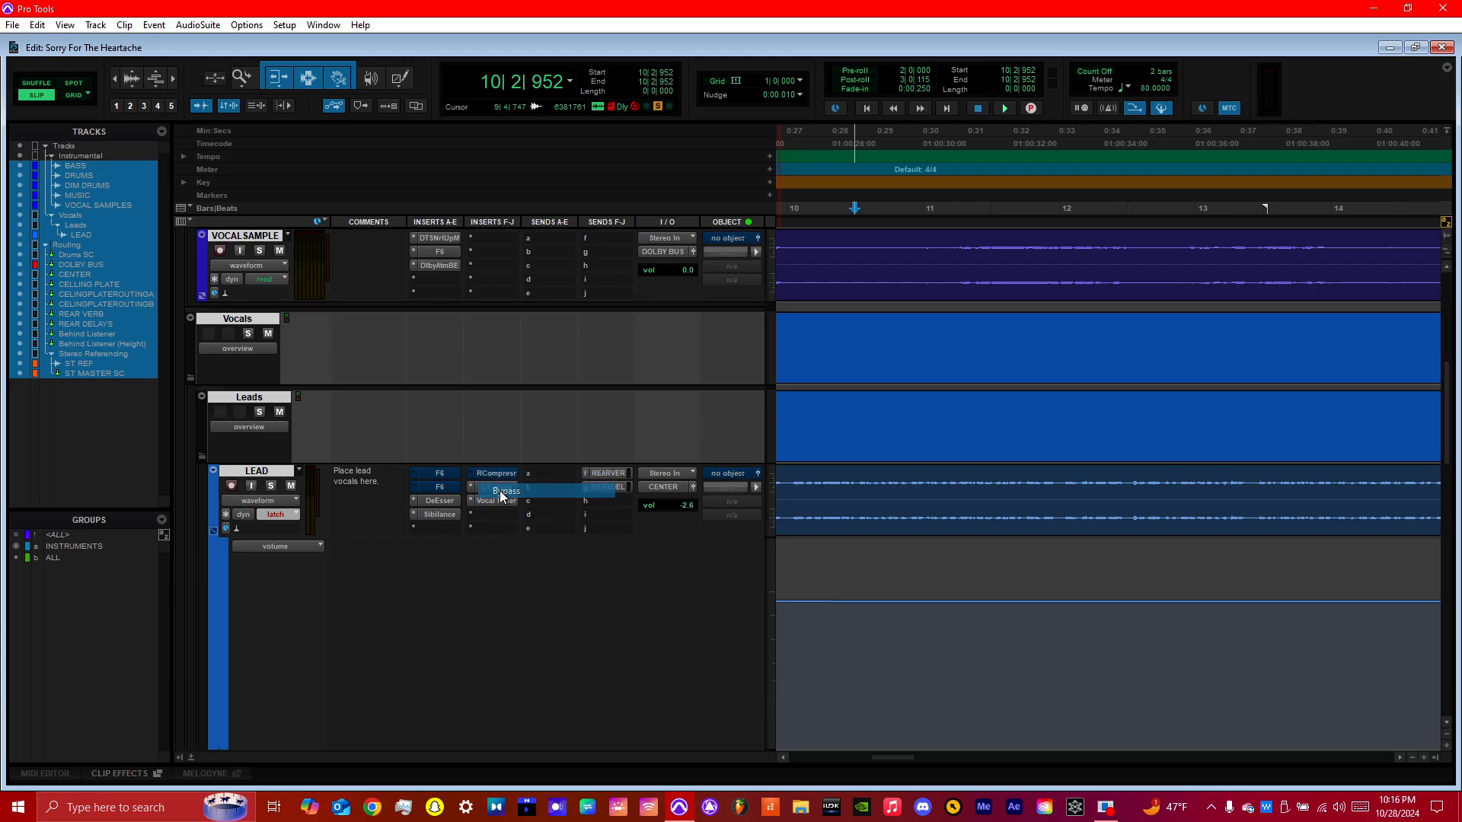
{"action": "left_click", "coordinate": [501, 492]}
{"action": "right_click", "coordinate": [500, 501]}
{"action": "left_click", "coordinate": [502, 504]}
{"action": "right_click", "coordinate": [427, 501]}
{"action": "left_click", "coordinate": [431, 505]}
{"action": "right_click", "coordinate": [432, 514]}
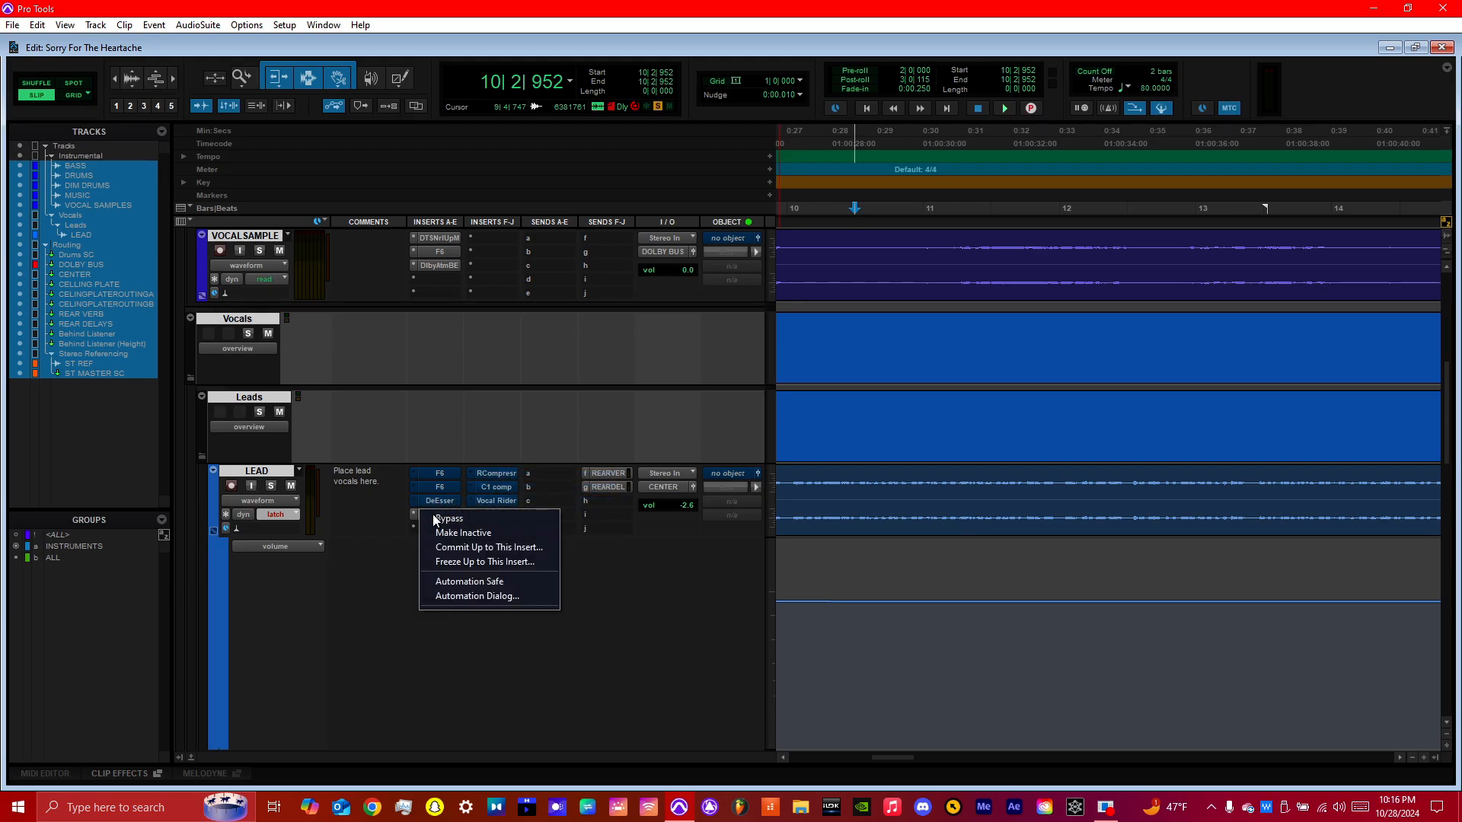
{"action": "left_click", "coordinate": [435, 518]}
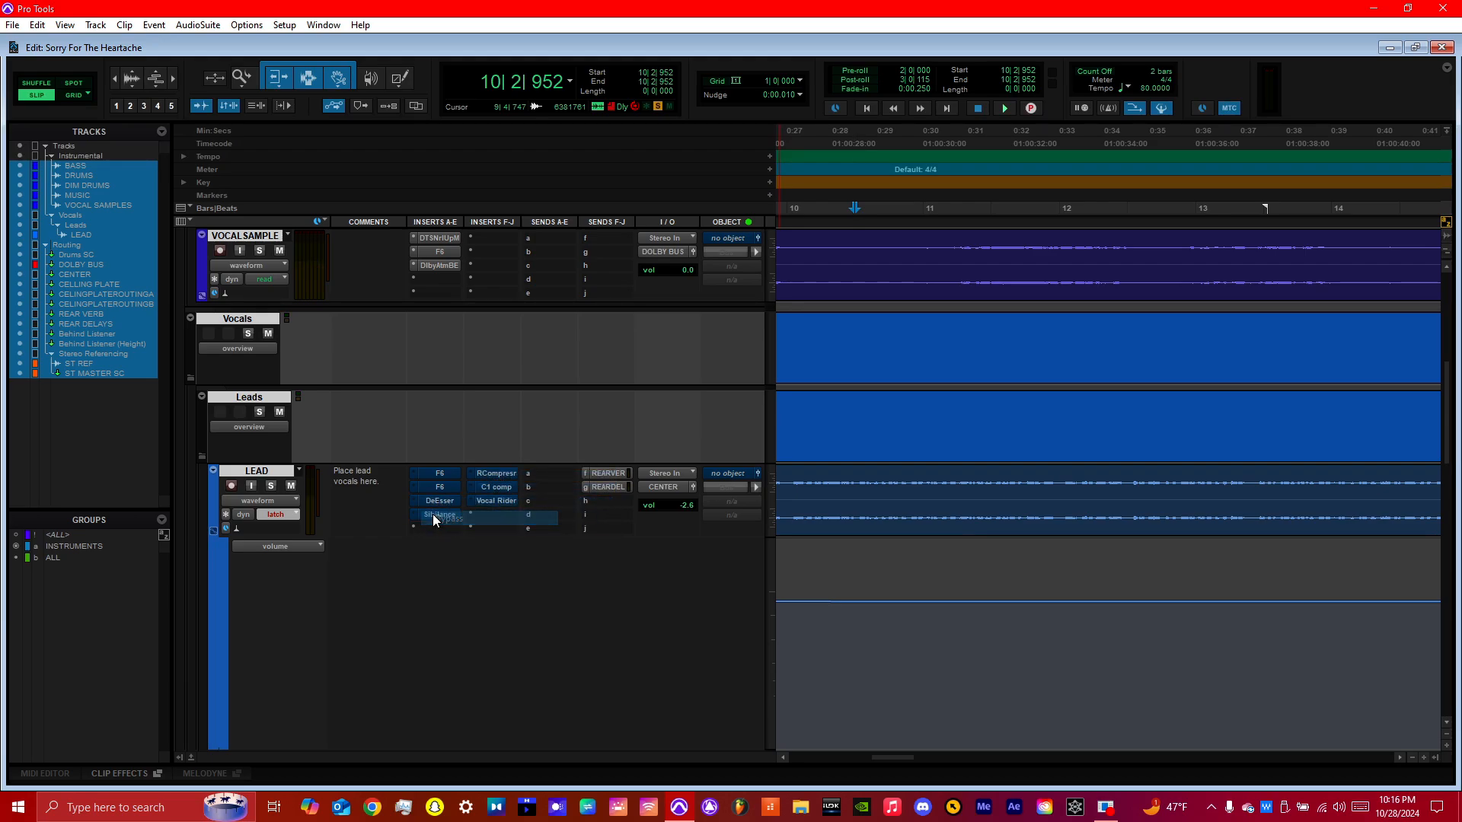
Step: Play the song from bar 11 to hear the LEAD vocal with its inserts bypassed, and stop playback
{"action": "left_click", "coordinate": [934, 147]}
{"action": "key", "text": "space"}
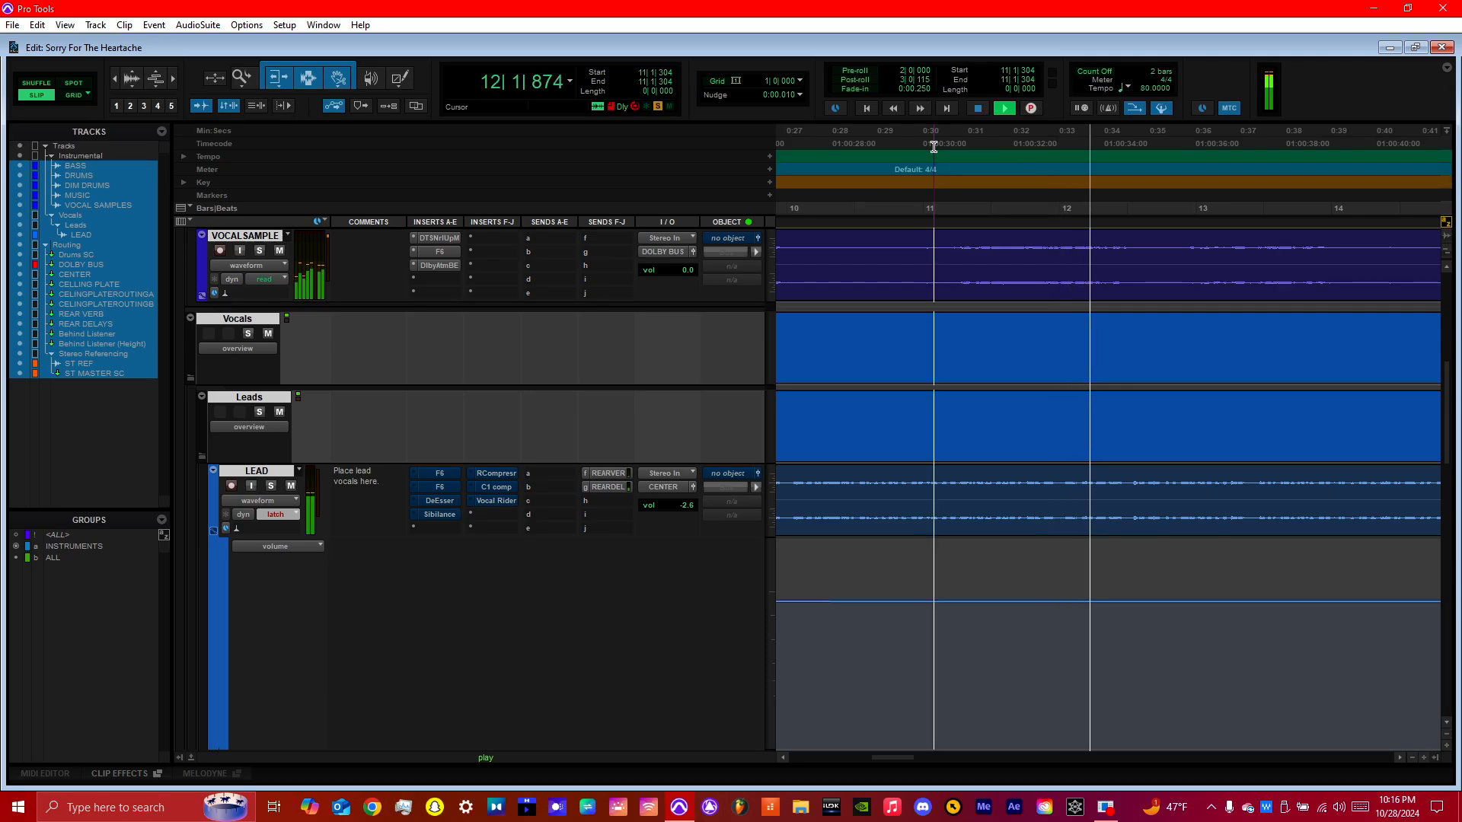
{"action": "left_click_drag", "start_coordinate": [934, 147], "coordinate": [967, 147]}
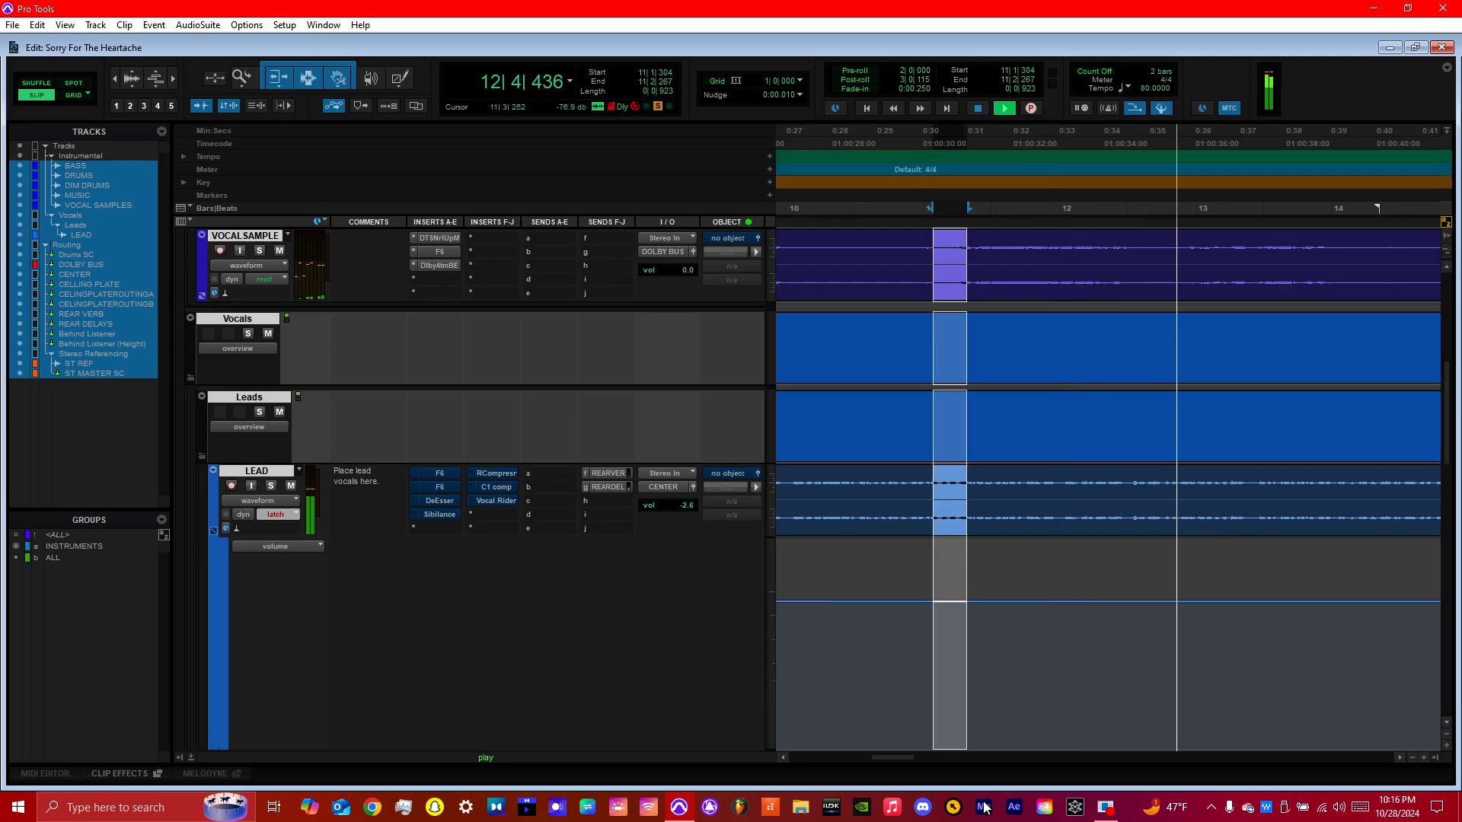
{"action": "mouse_move", "coordinate": [898, 757]}
{"action": "left_mouse_down"}
{"action": "mouse_move", "coordinate": [967, 756]}
{"action": "mouse_move", "coordinate": [895, 758]}
{"action": "left_mouse_up"}
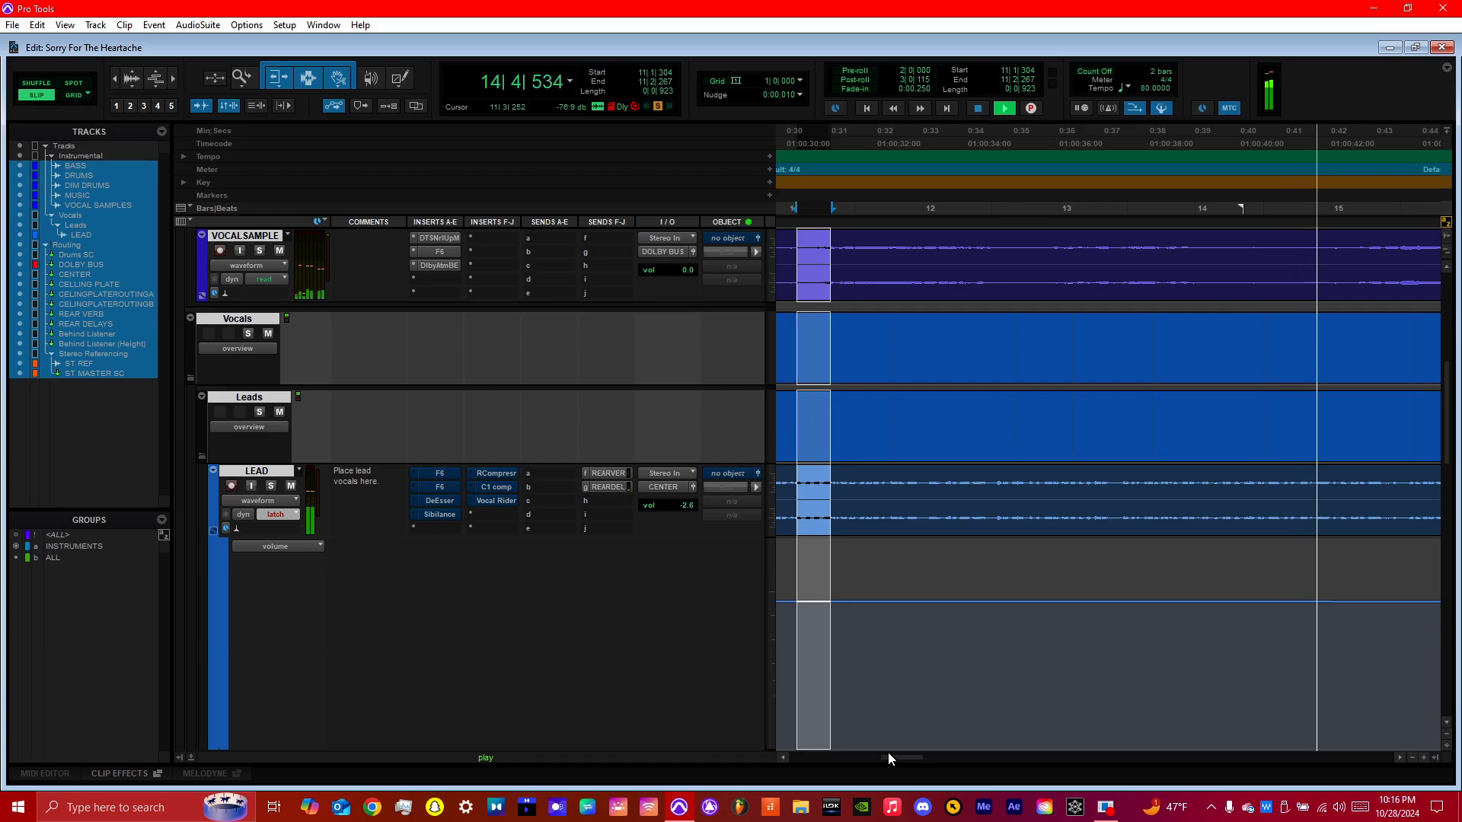
{"action": "key", "text": "space"}
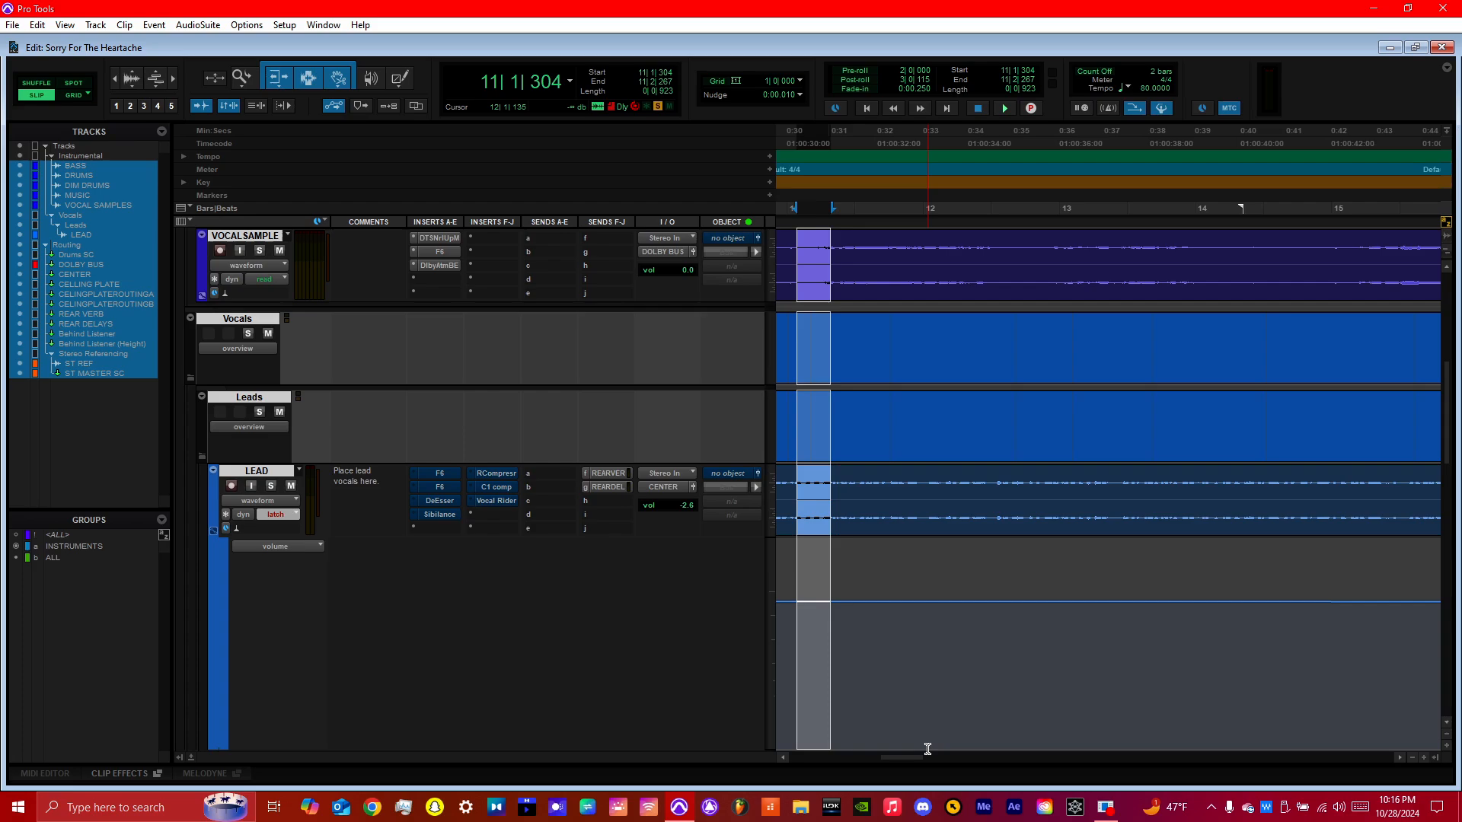
Step: Take the first F6 insert on the LEAD track out of bypass, and open it to show the settings of band 5
{"action": "right_click", "coordinate": [440, 476]}
{"action": "key", "text": "Escape"}
{"action": "left_click", "coordinate": [440, 474]}
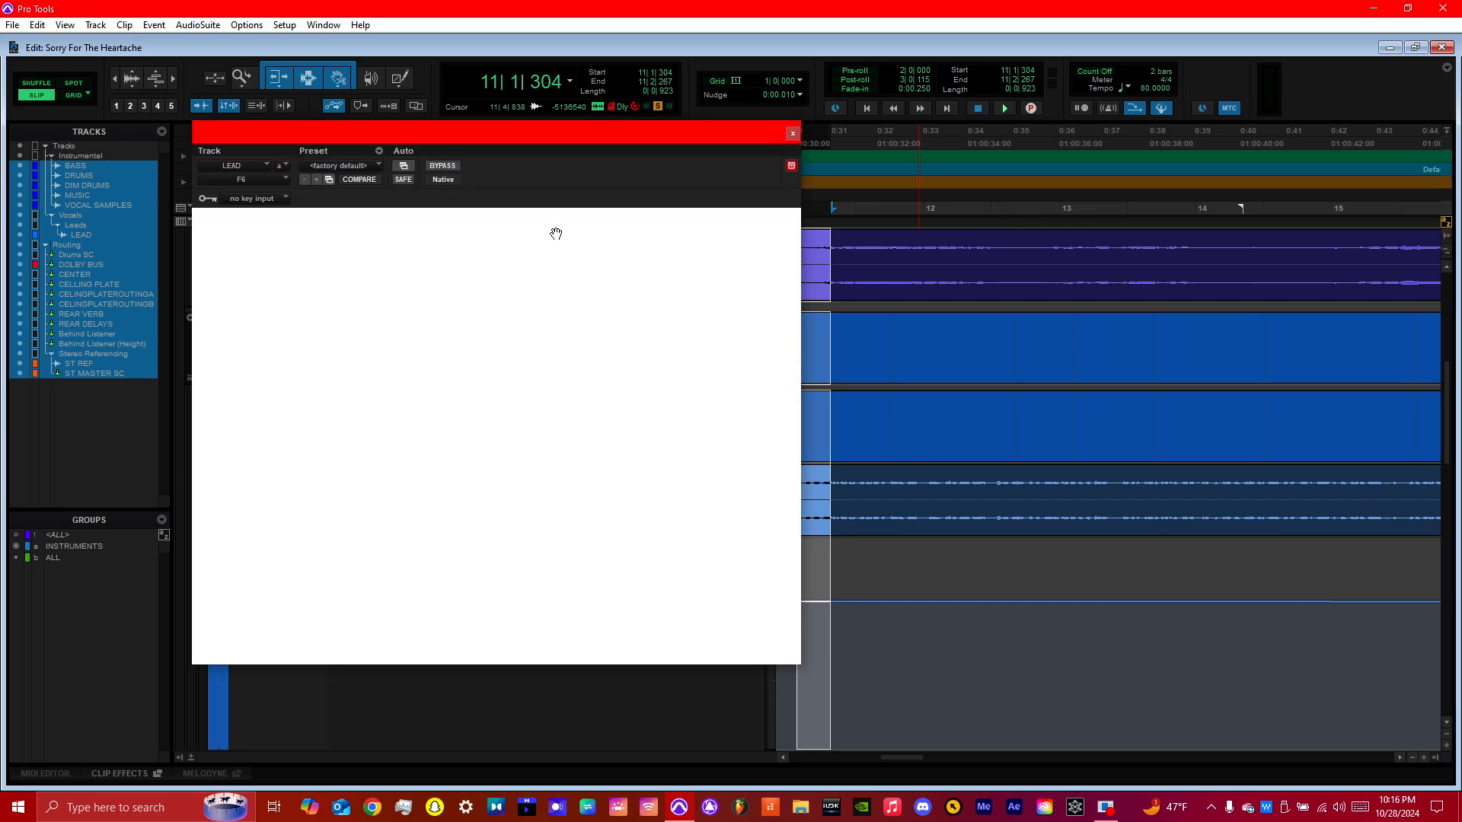
{"action": "left_click_drag", "start_coordinate": [506, 128], "coordinate": [886, 135]}
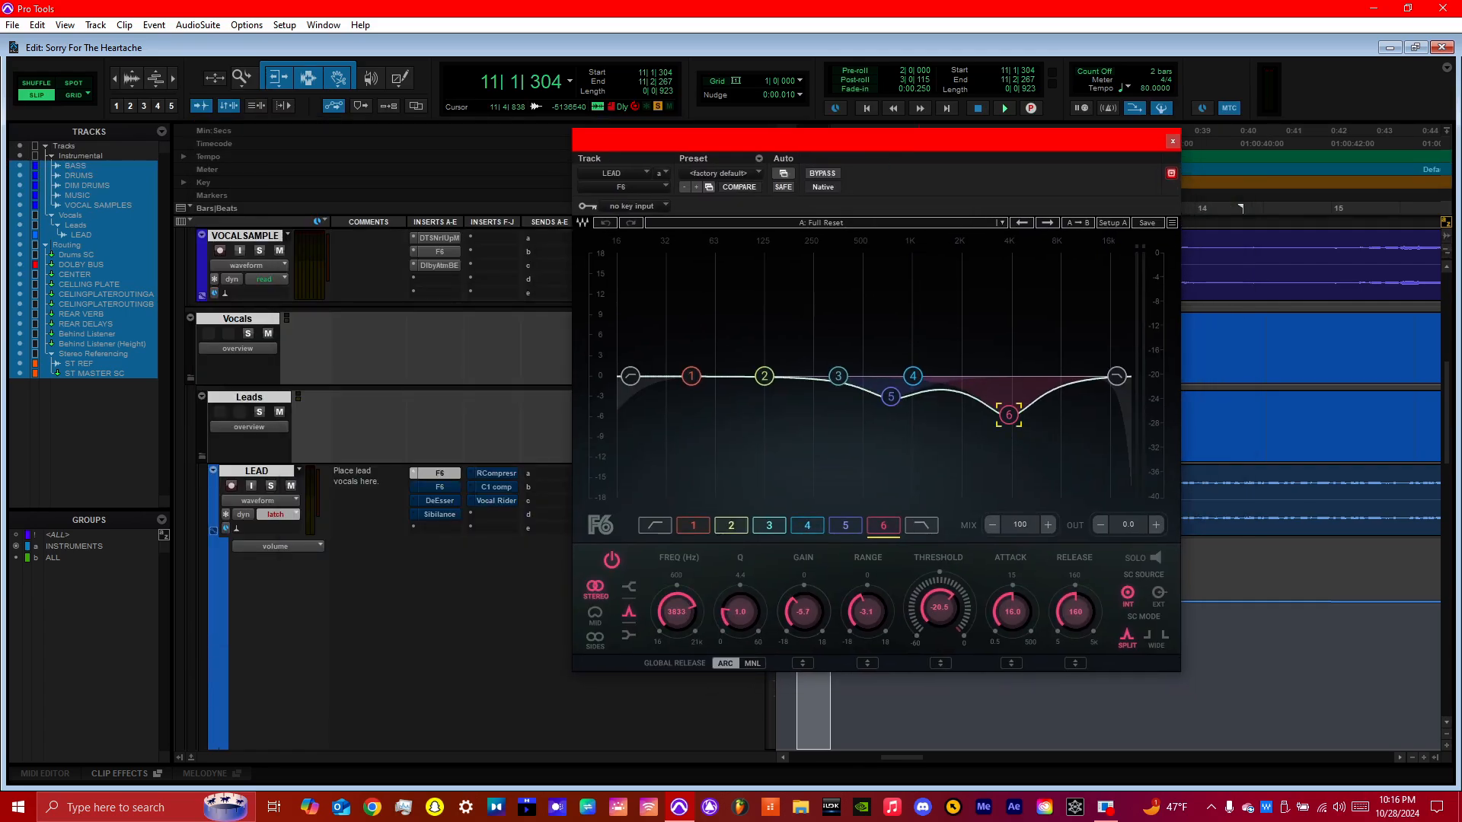
{"action": "left_click", "coordinate": [890, 397]}
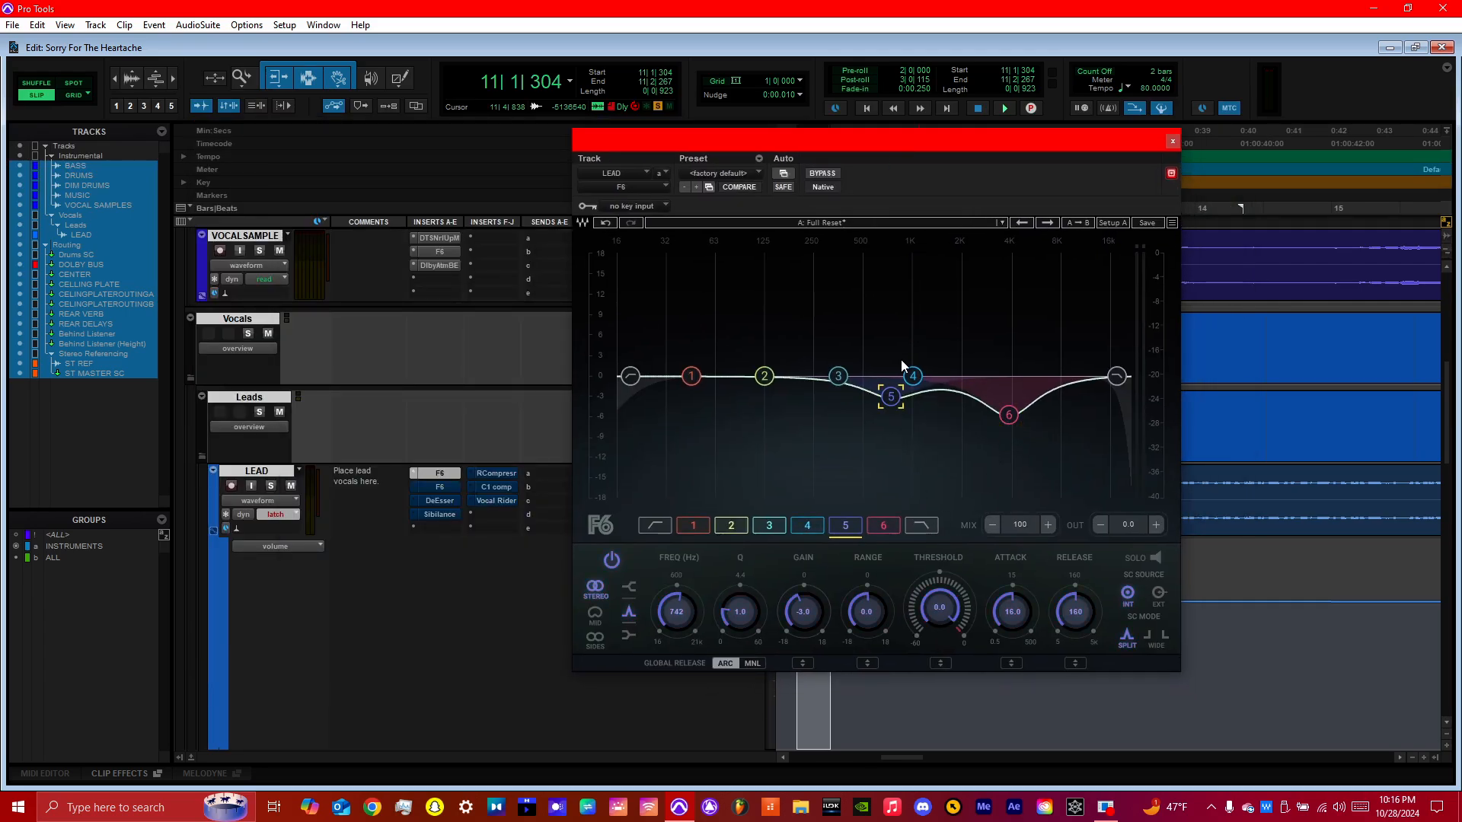
{"action": "left_click_drag", "start_coordinate": [1133, 140], "coordinate": [897, 140]}
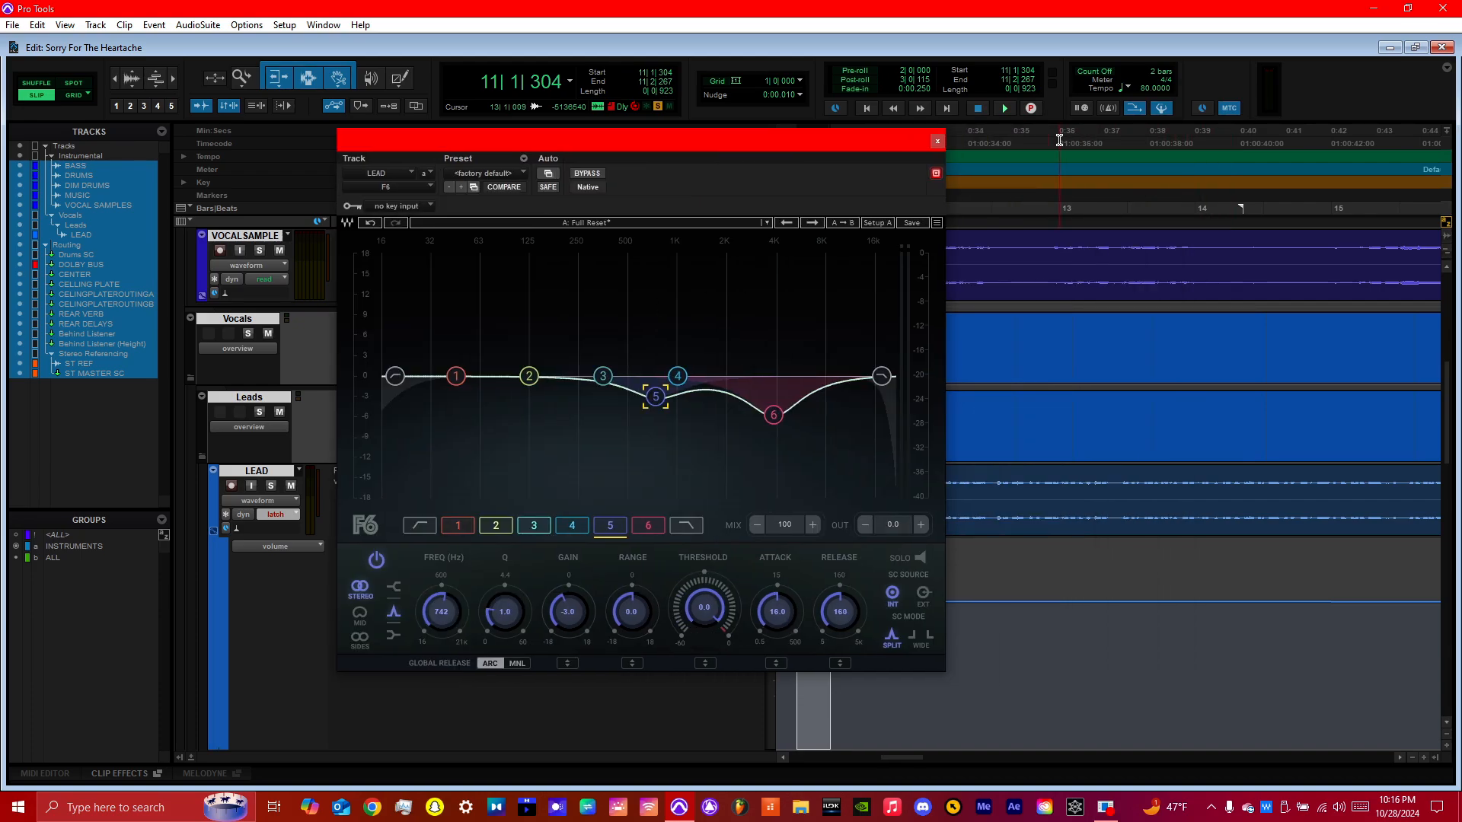
Step: Play briefly from bar 13 to hear the first F6 on the vocal, and close the plug-in window
{"action": "left_click", "coordinate": [1059, 140]}
{"action": "key", "text": "space"}
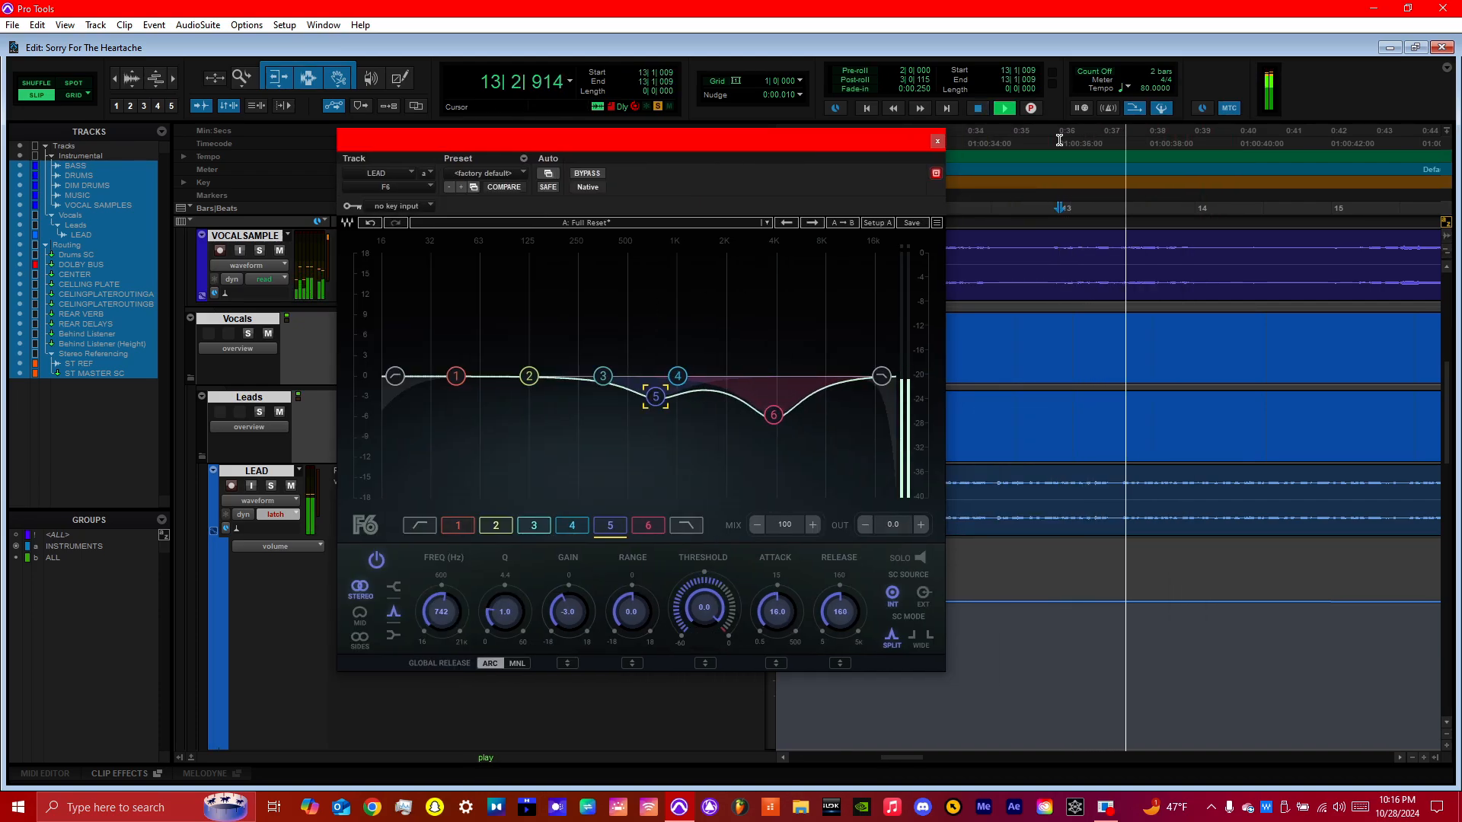
{"action": "key", "text": "space"}
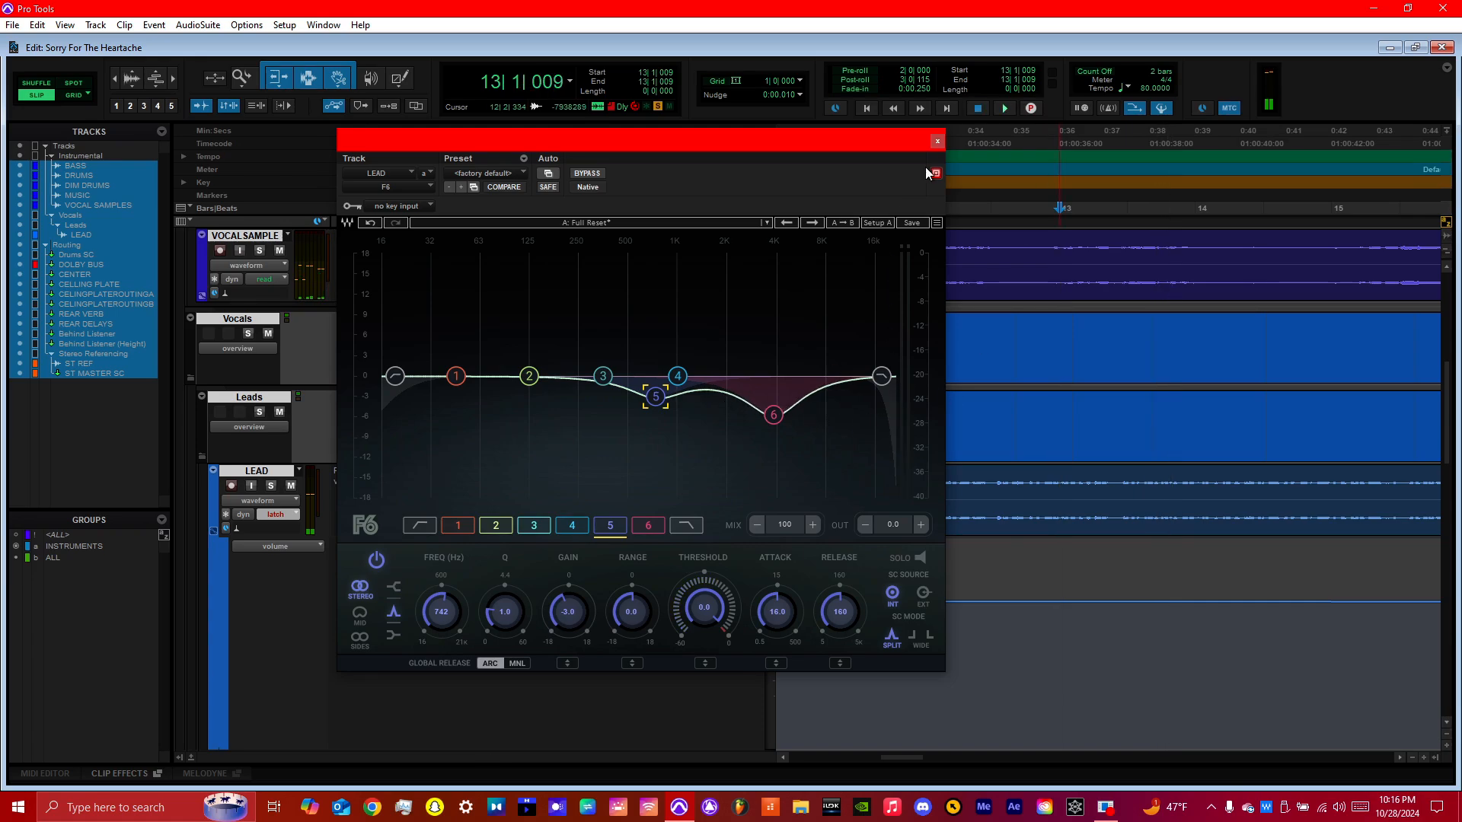
{"action": "left_click", "coordinate": [937, 141]}
Step: Take the second F6 insert on the LEAD track out of bypass and open it
{"action": "right_click", "coordinate": [423, 485]}
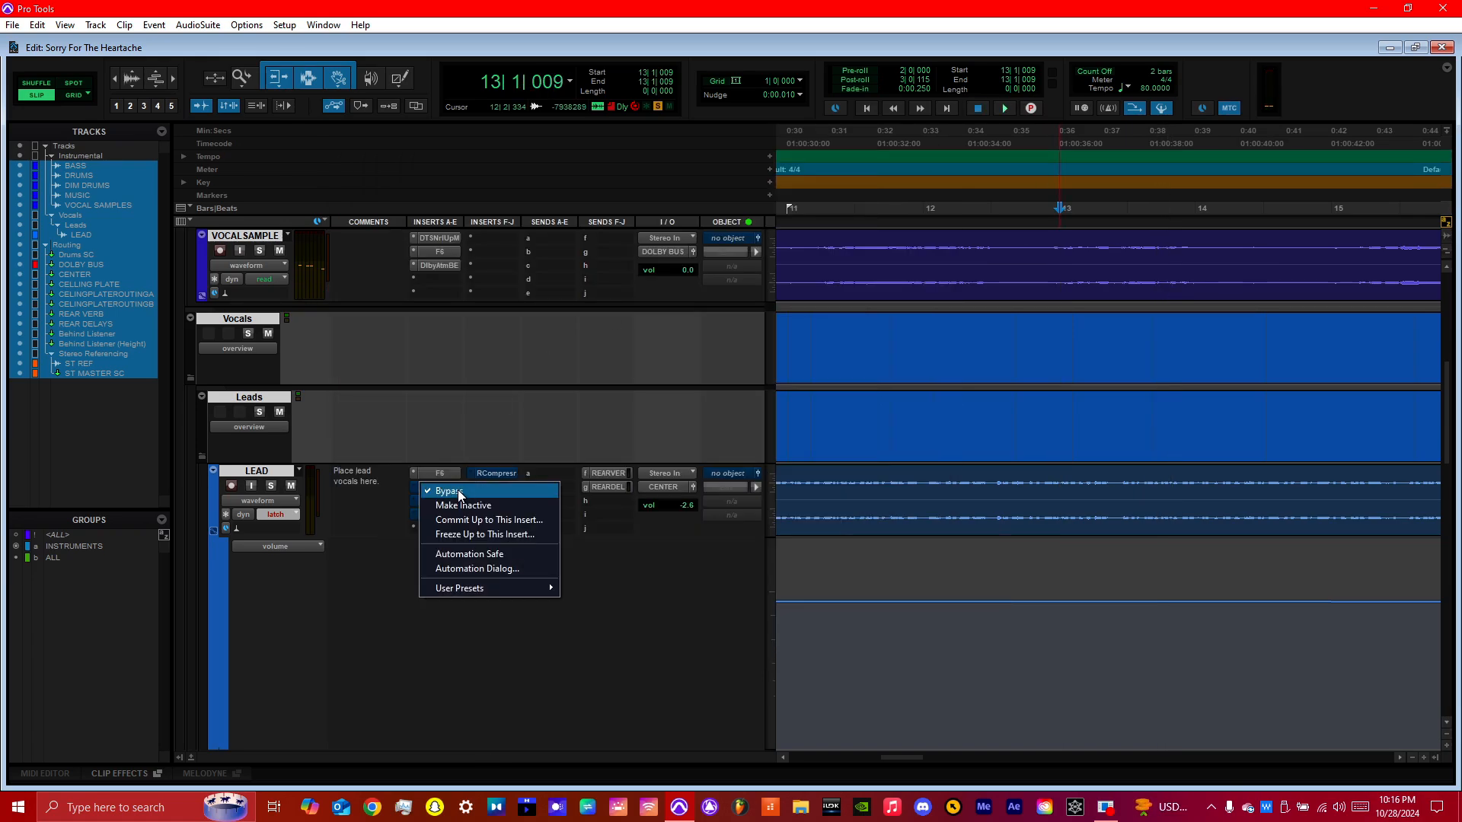
{"action": "left_click", "coordinate": [455, 491]}
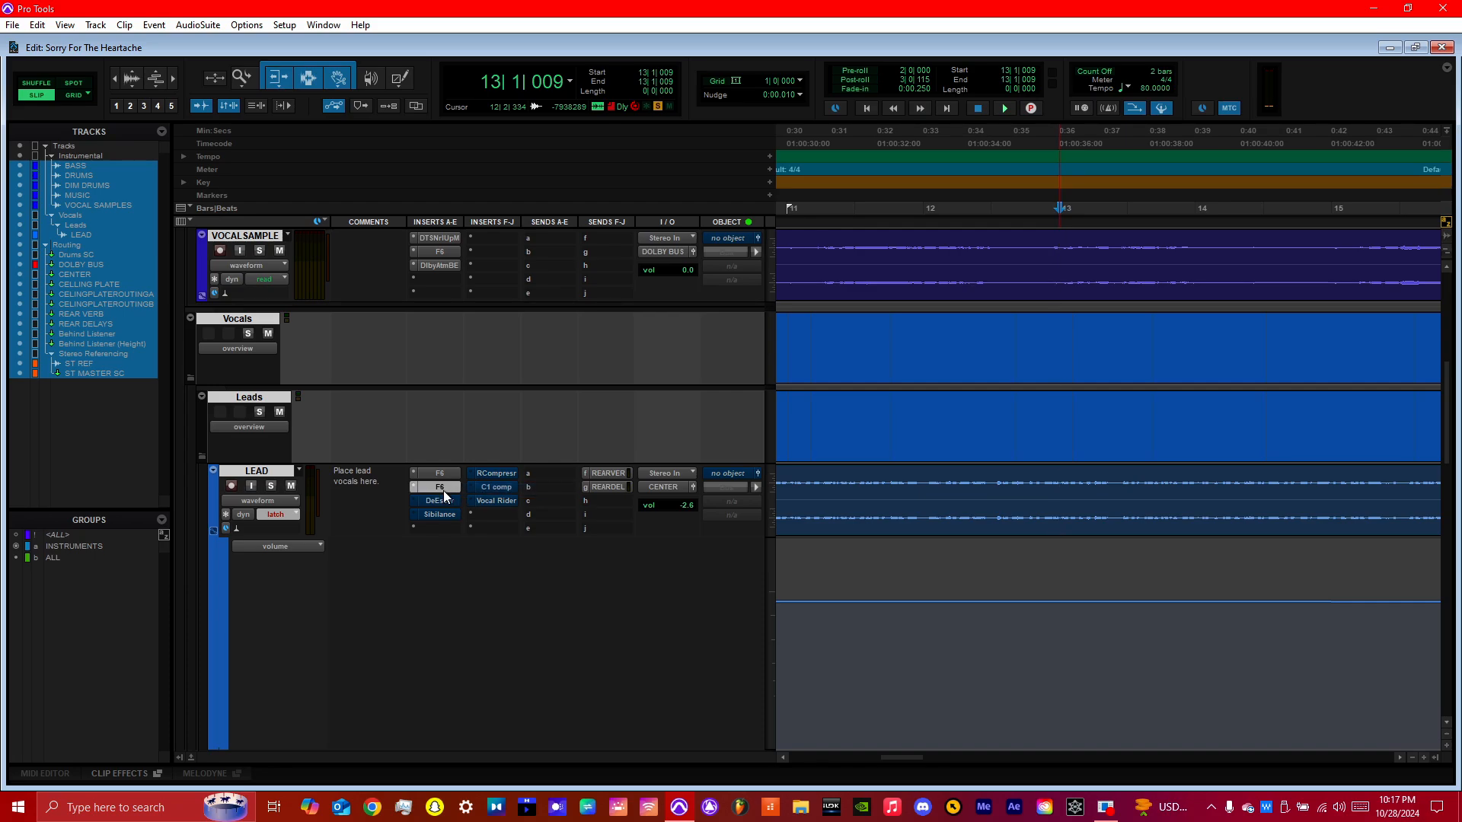
{"action": "left_click", "coordinate": [442, 488]}
Step: Play briefly from bar 12, beat 3 to hear the vocal through the second F6
{"action": "left_click", "coordinate": [998, 163]}
{"action": "key", "text": "space"}
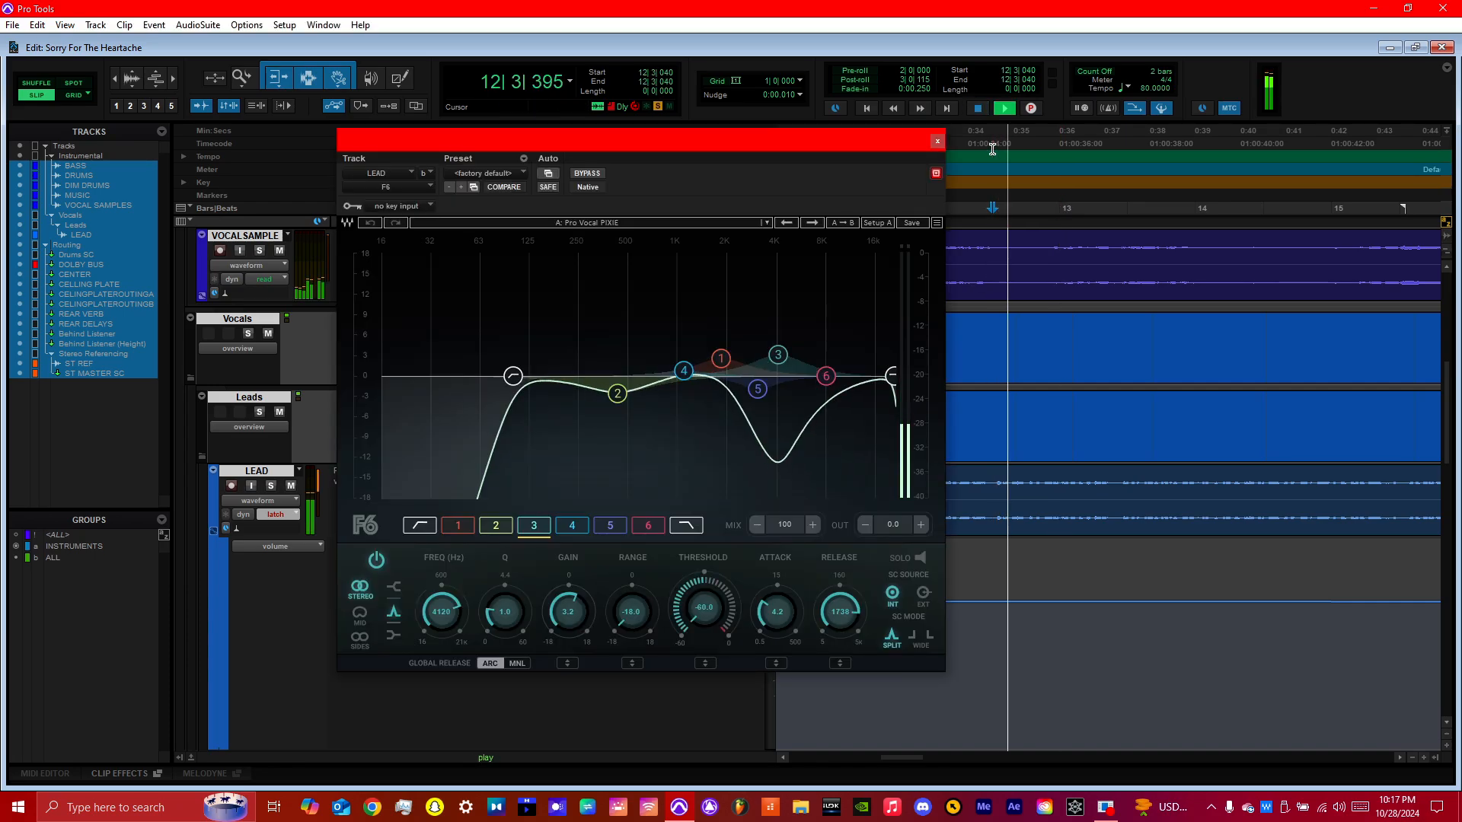
{"action": "key", "text": "space"}
Step: Add an EQ3 7-Band equalizer to the fifth insert slot of the LEAD track
{"action": "left_click_drag", "start_coordinate": [623, 141], "coordinate": [1009, 212]}
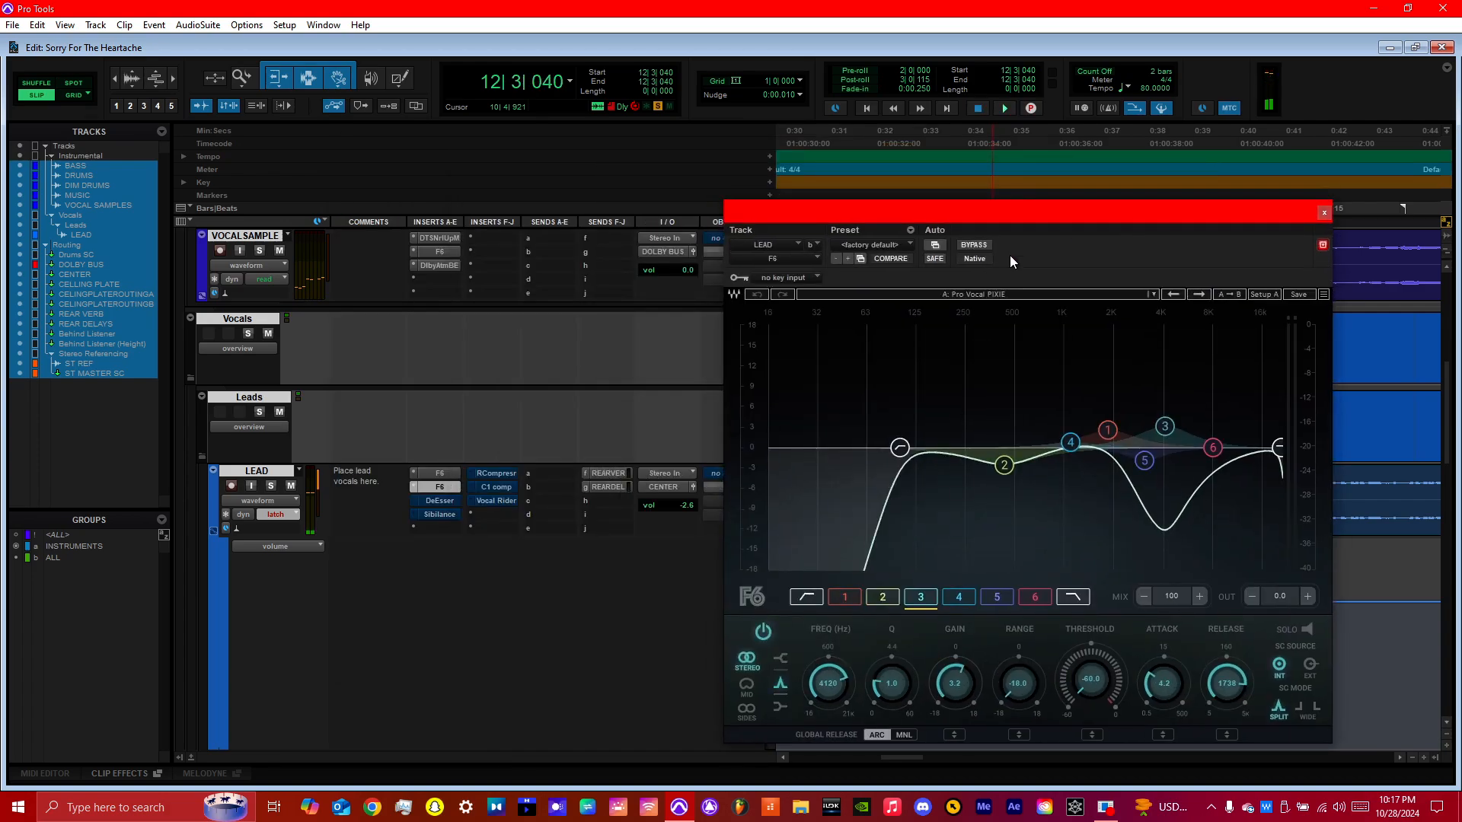
{"action": "left_click", "coordinate": [435, 523]}
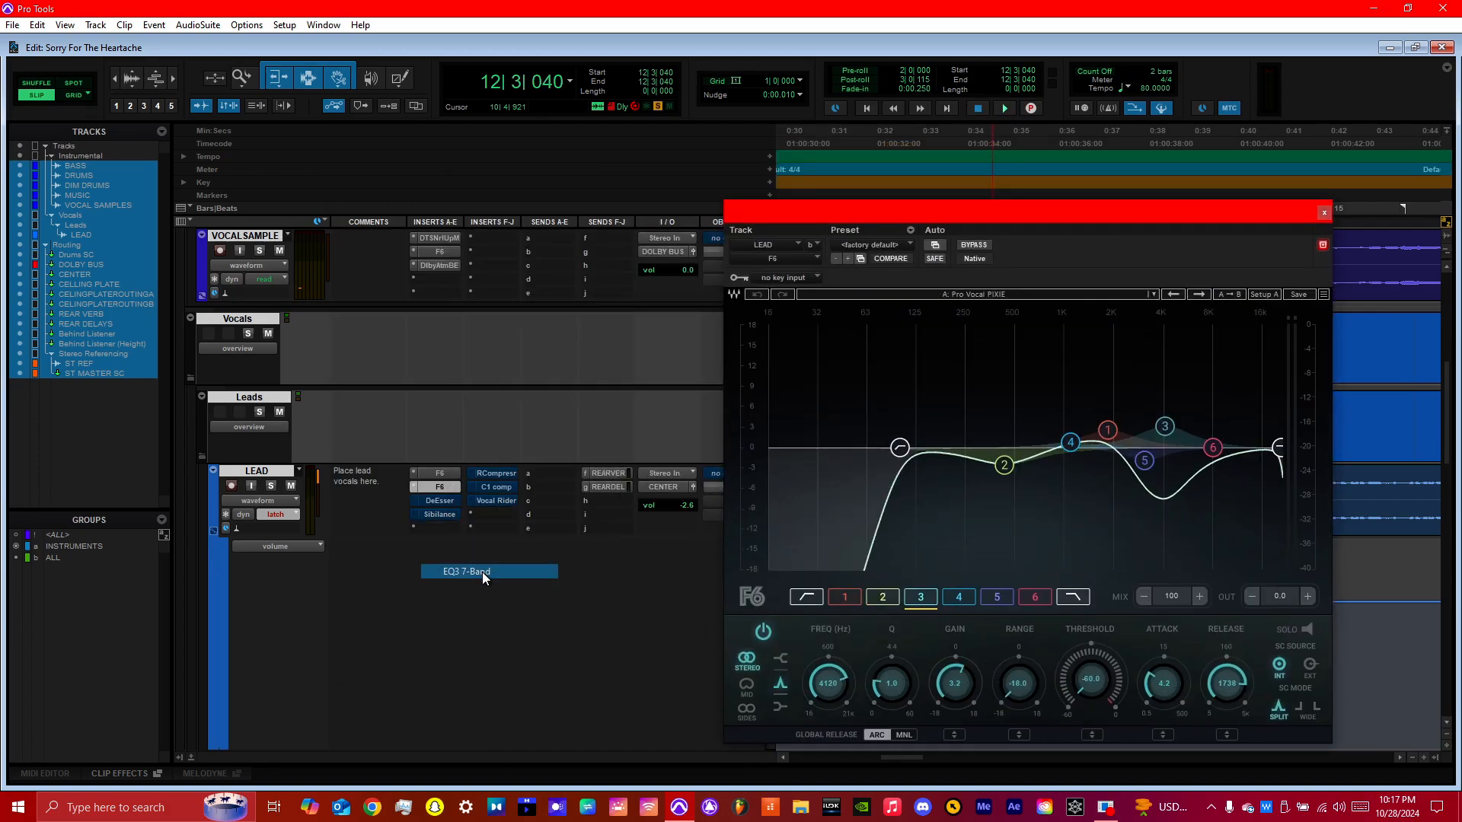
{"action": "left_click", "coordinate": [482, 573]}
{"action": "left_click_drag", "start_coordinate": [902, 204], "coordinate": [610, 227]}
{"action": "left_click", "coordinate": [466, 283]}
{"action": "left_click", "coordinate": [486, 286]}
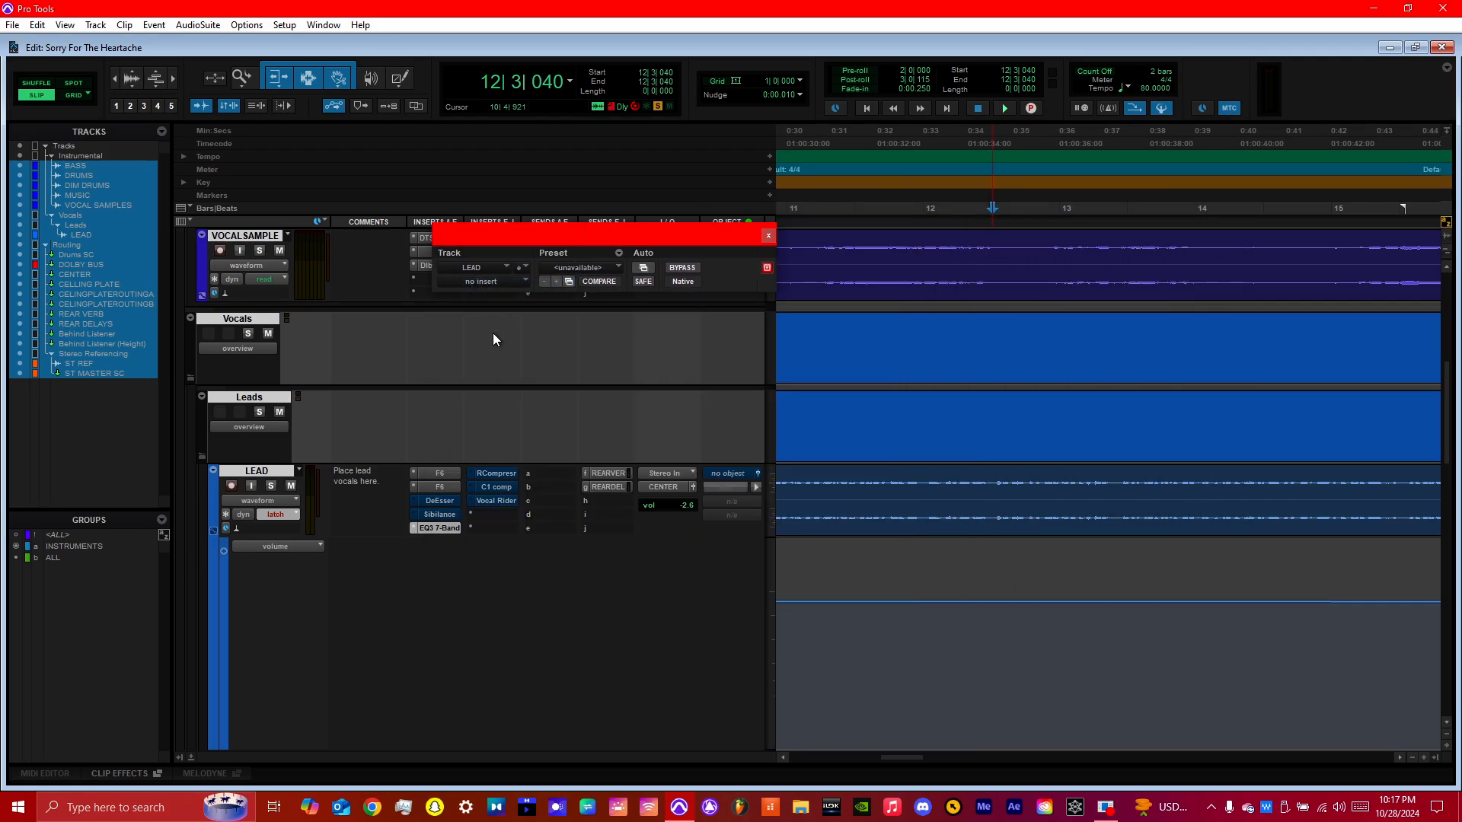
Step: Reopen the second F6 on the LEAD track and play briefly from bar 12, beats 2 and 4 to hear its effect
{"action": "left_click", "coordinate": [437, 487]}
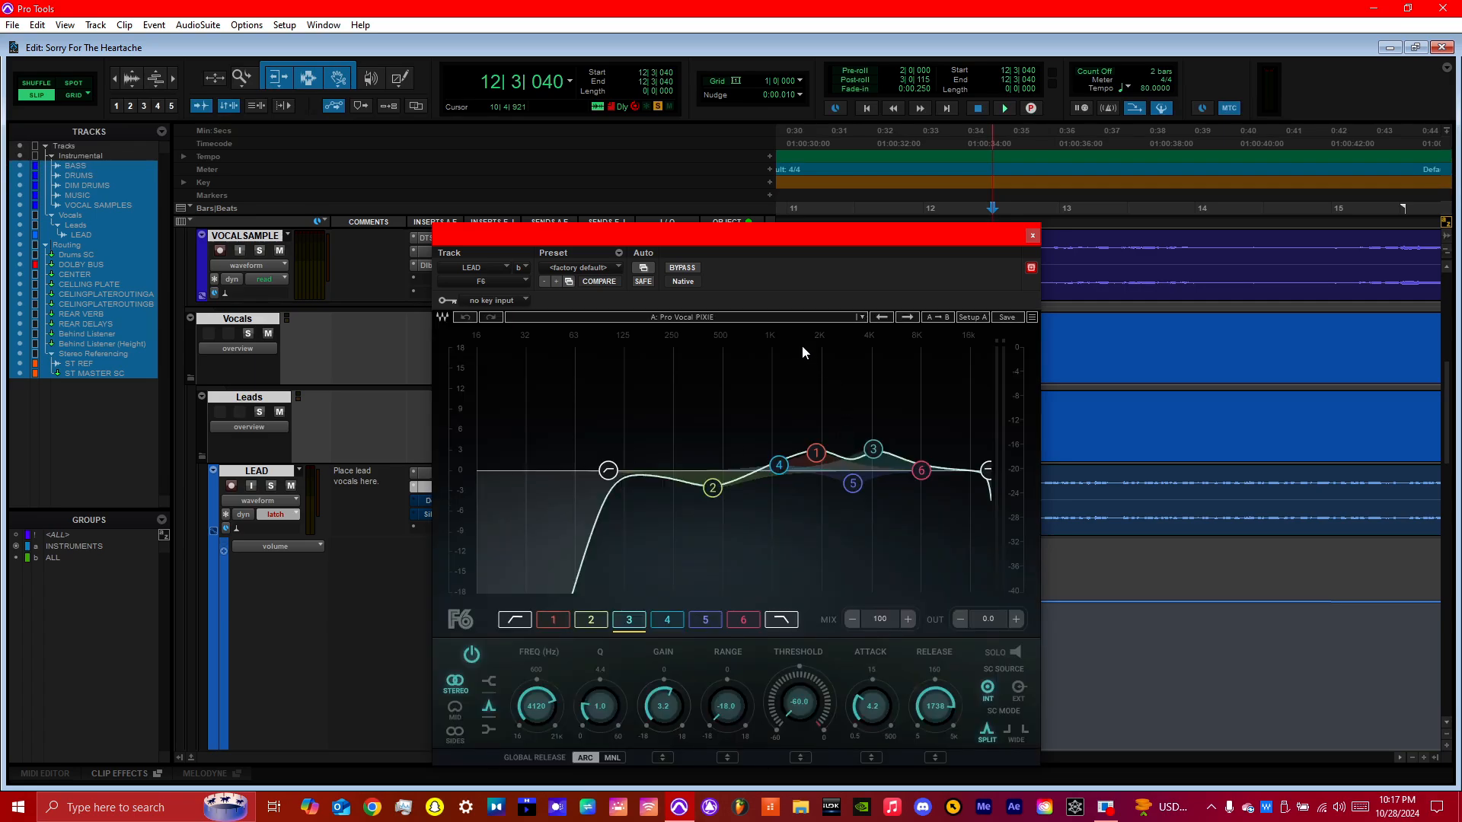
{"action": "left_click", "coordinate": [988, 154]}
{"action": "key", "text": "space"}
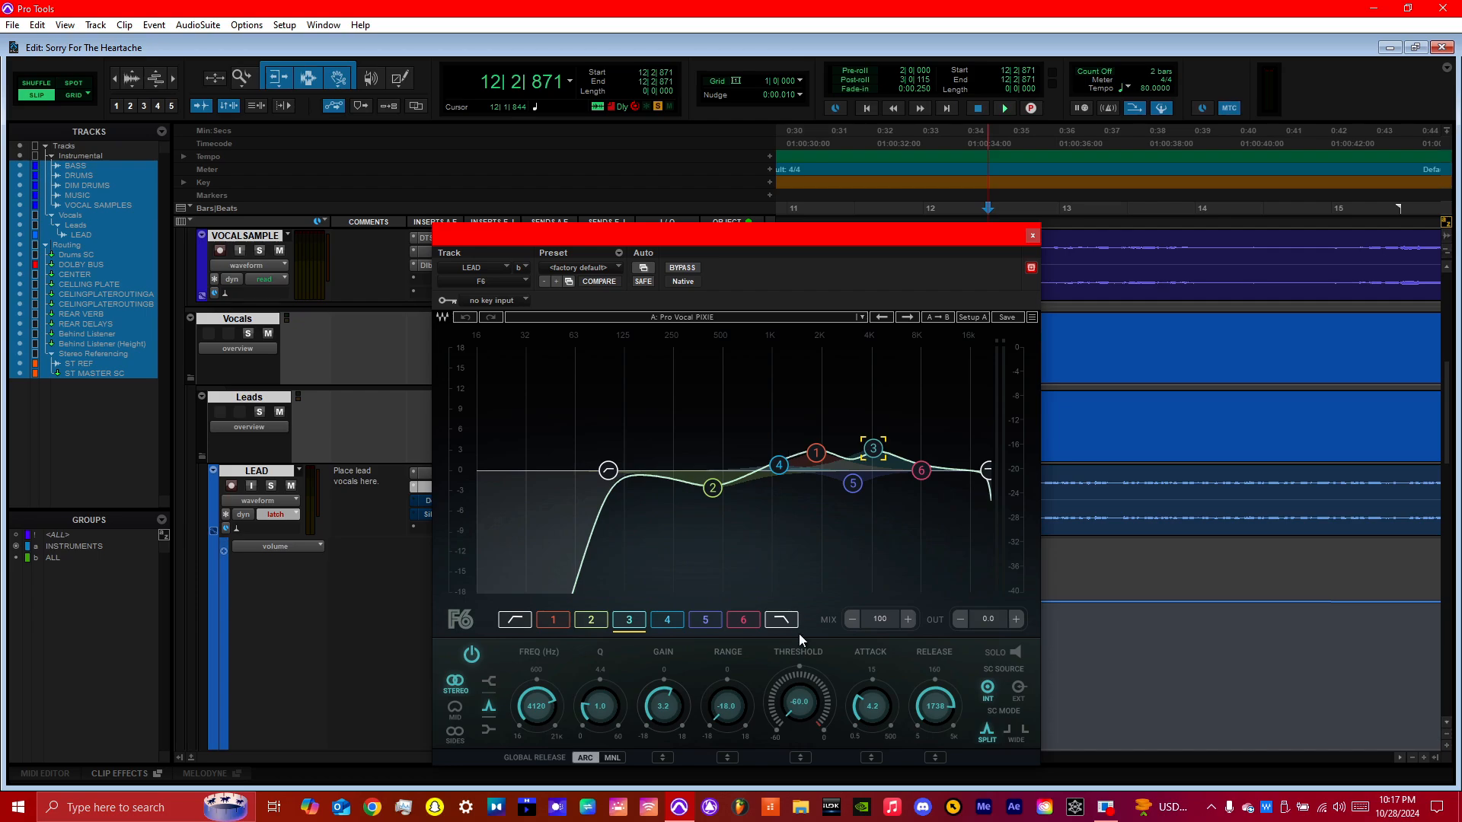
{"action": "left_click", "coordinate": [1030, 135]}
{"action": "key", "text": "space"}
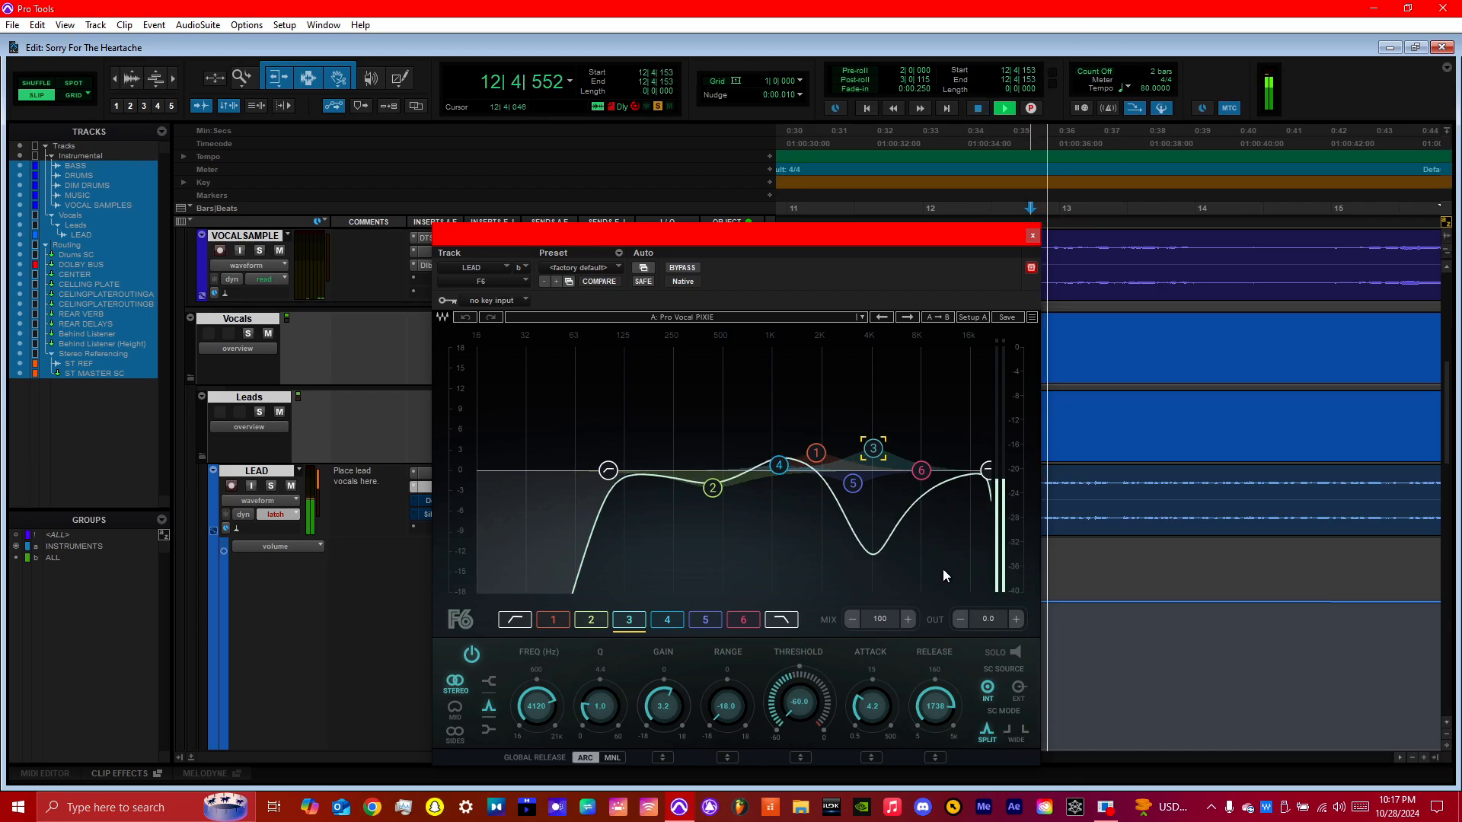
{"action": "key", "text": "space"}
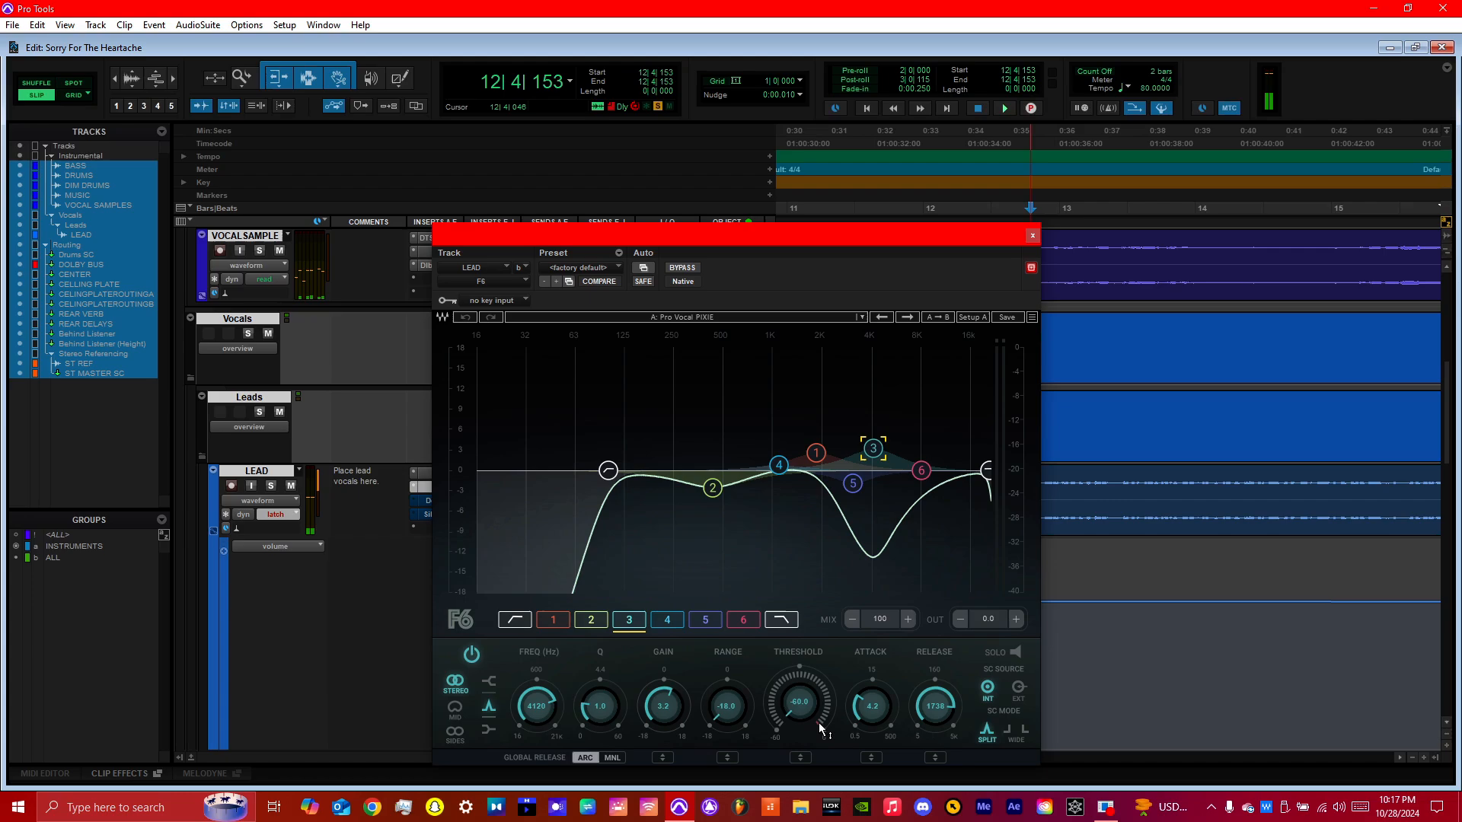
Step: Play from bar 12, beat 4 while viewing bands 2 and 4 of the F6, and close the plug-in window
{"action": "key", "text": "space"}
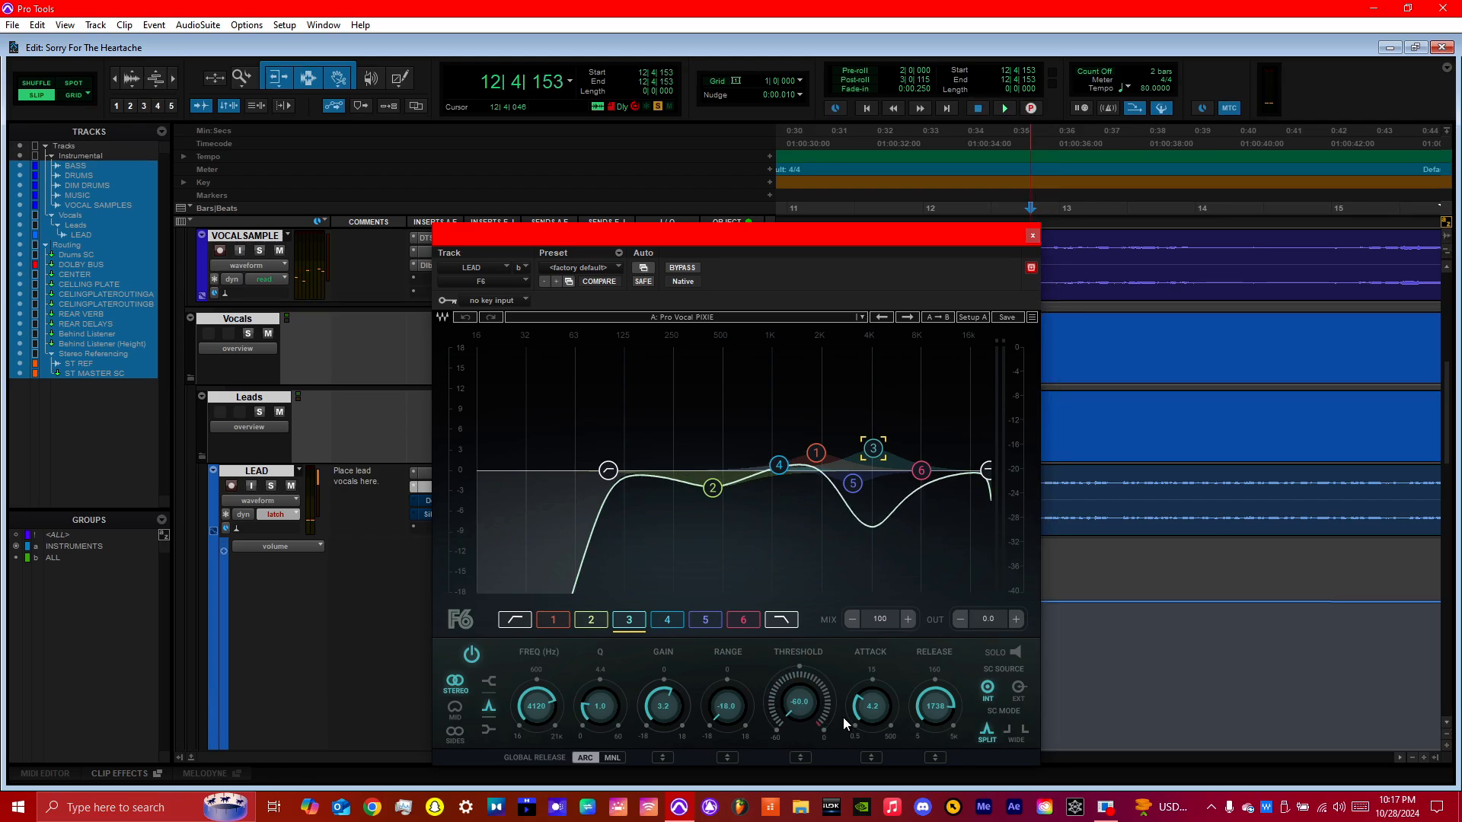
{"action": "key", "text": "space"}
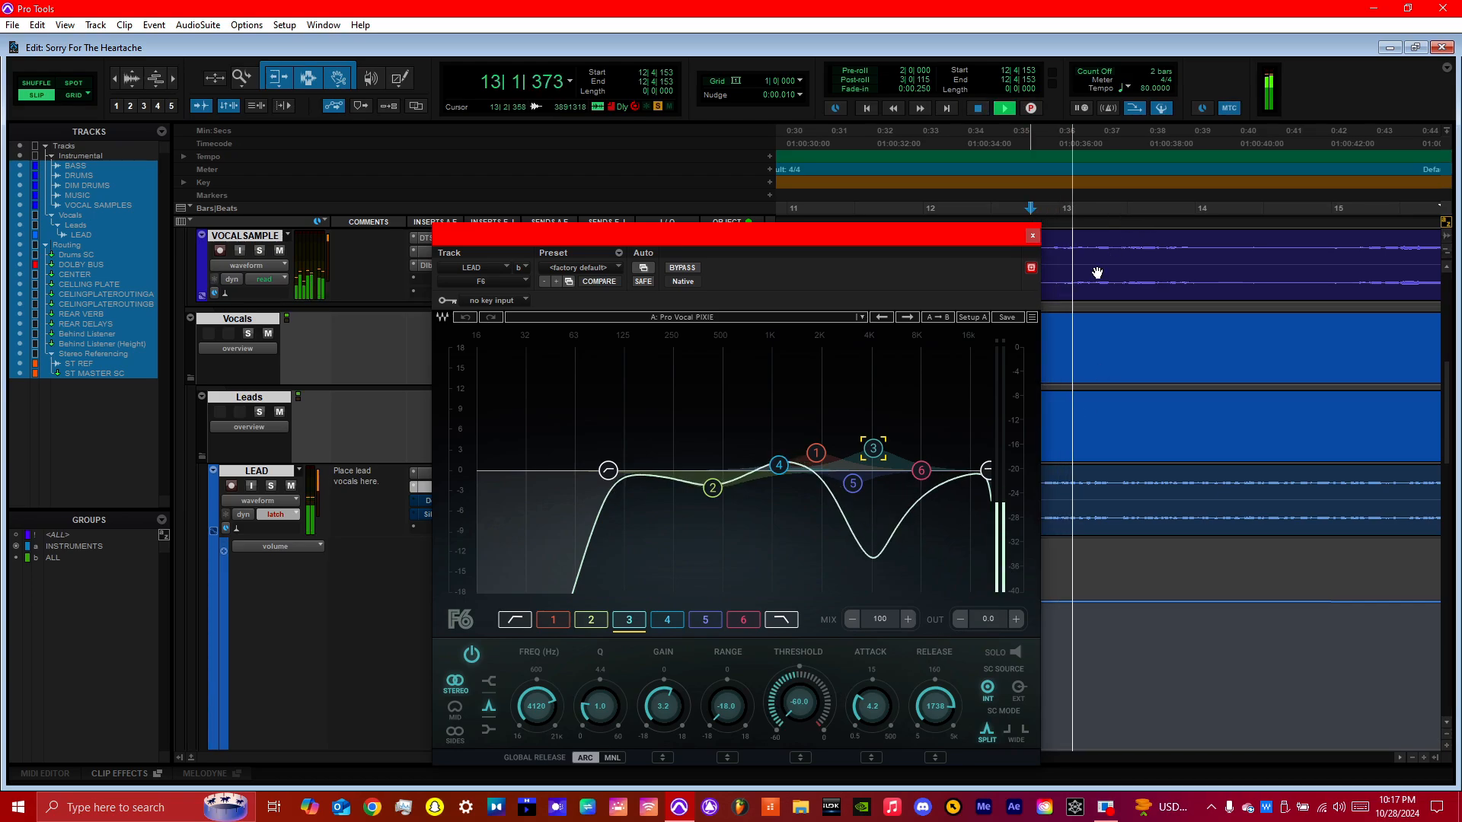
{"action": "left_click", "coordinate": [713, 487]}
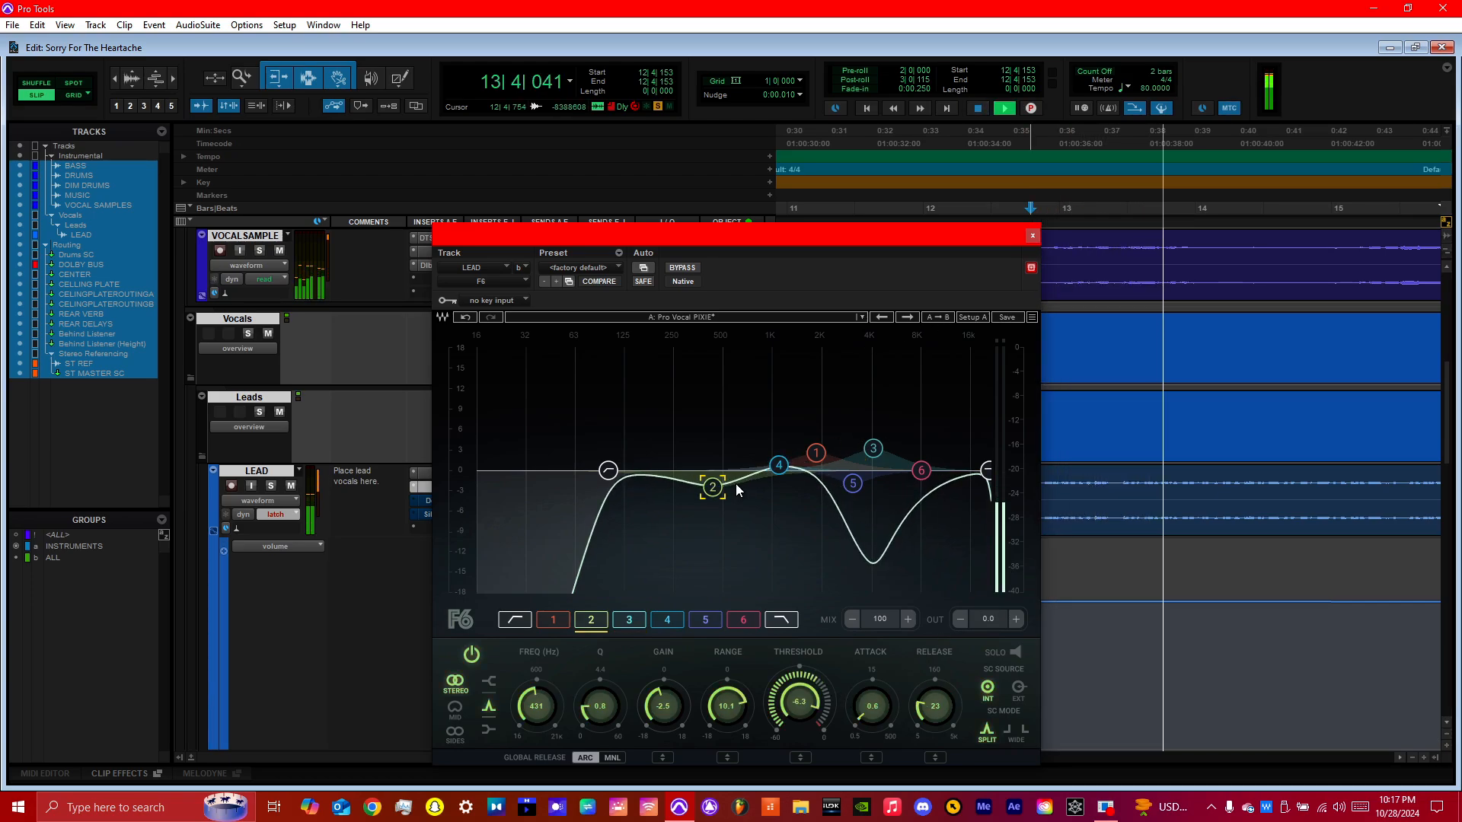
{"action": "left_click", "coordinate": [779, 465]}
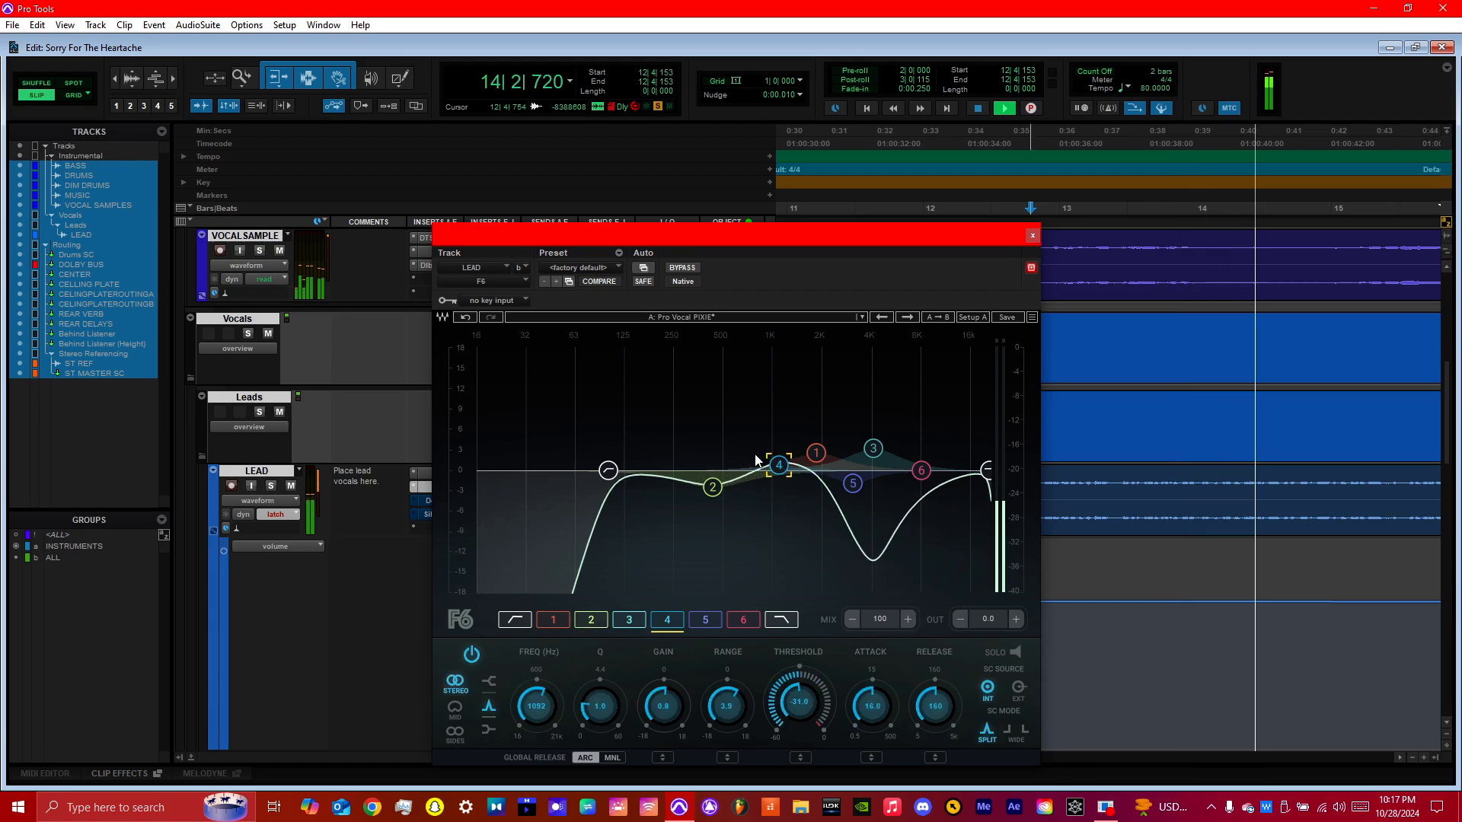
{"action": "key", "text": "space"}
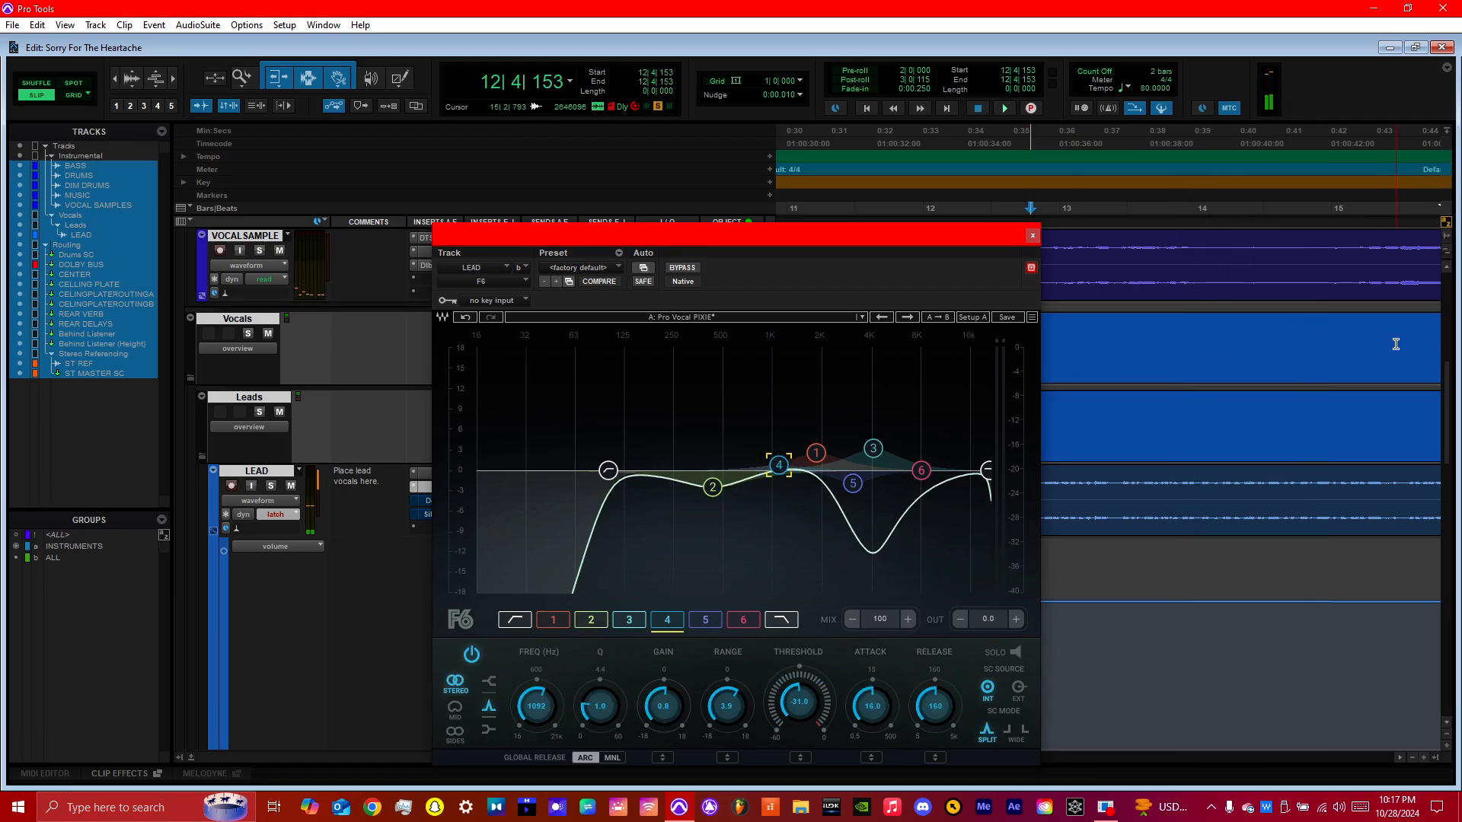
{"action": "left_click", "coordinate": [1032, 239]}
{"action": "key", "text": "space"}
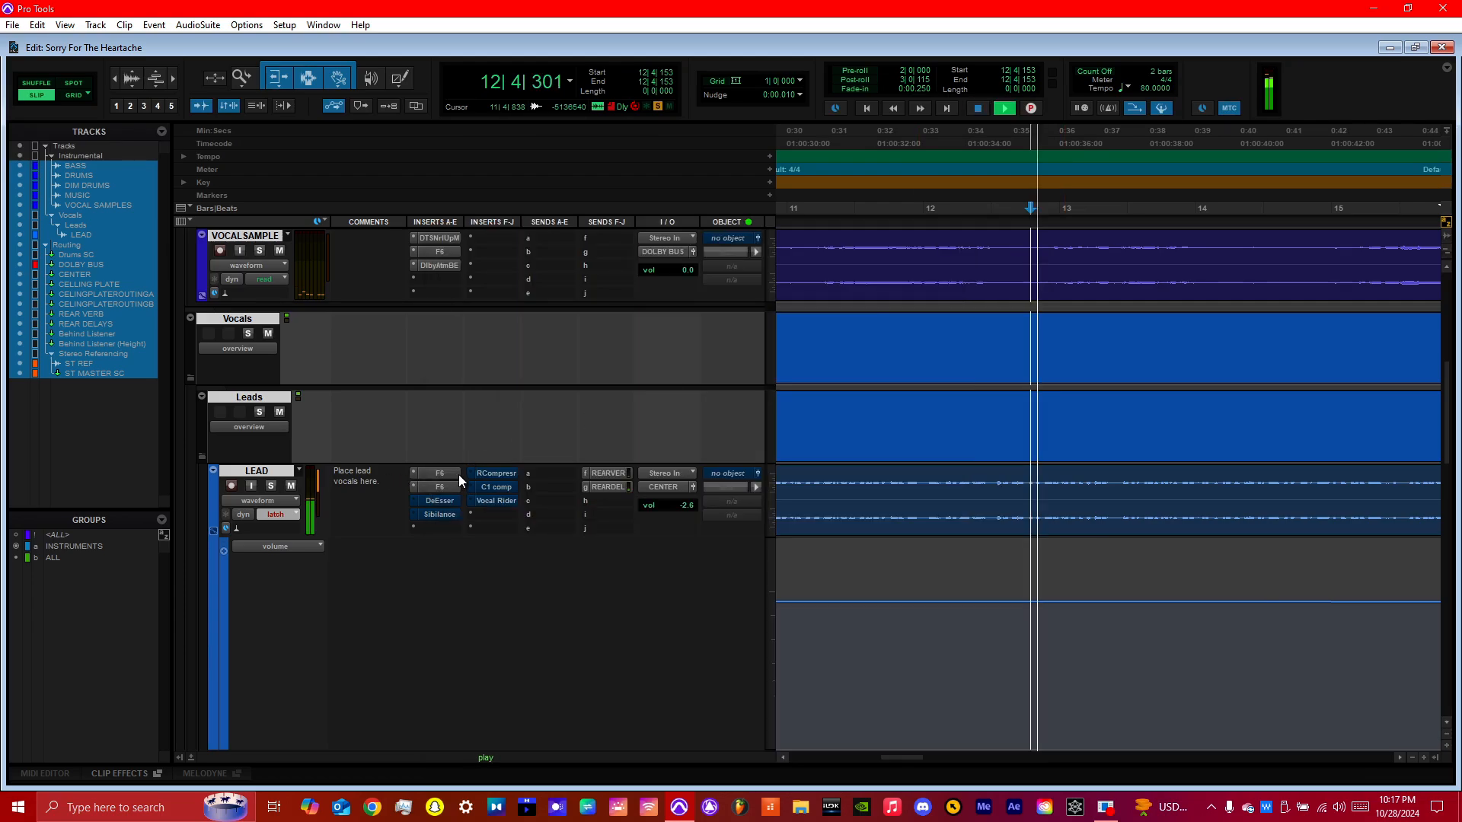
{"action": "key", "text": "space"}
Step: Take the DeEsser insert on the LEAD track out of bypass and open it
{"action": "right_click", "coordinate": [450, 496]}
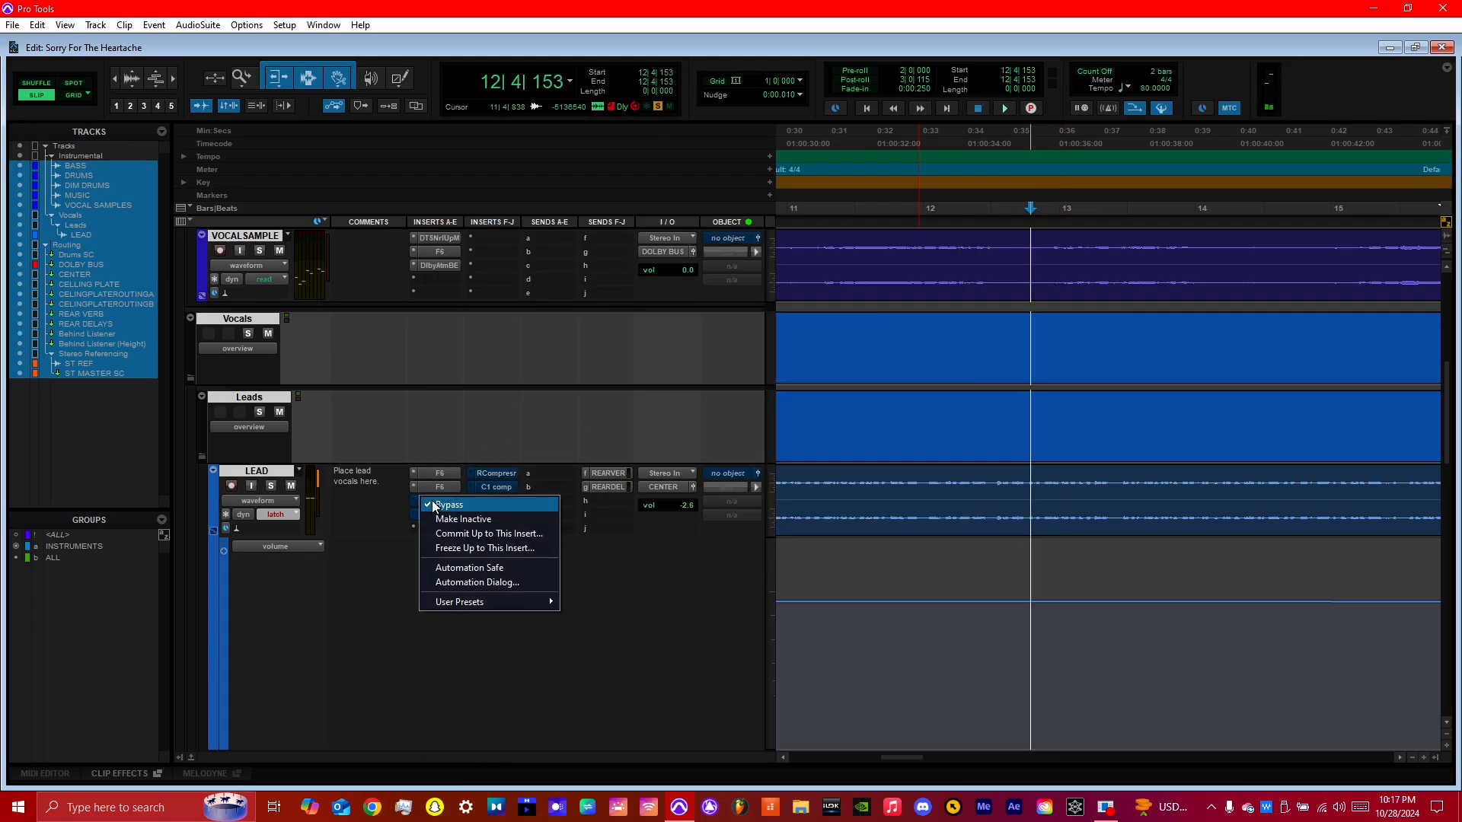
{"action": "left_click", "coordinate": [432, 500]}
{"action": "left_click", "coordinate": [435, 500]}
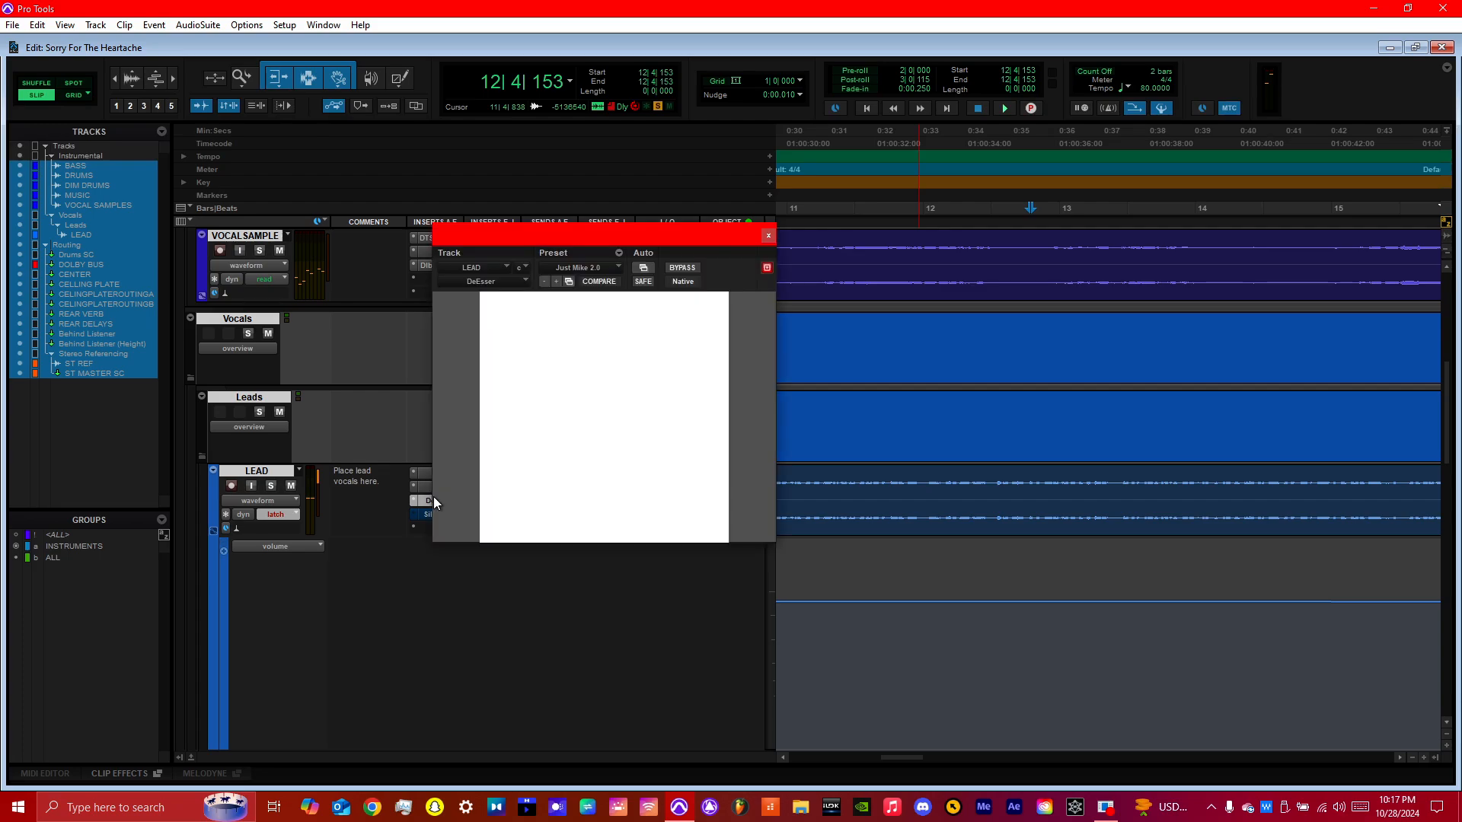
Step: Play from bar 12, beat 3 to hear the vocal through the DeEsser, and close its window
{"action": "left_click", "coordinate": [1001, 151]}
{"action": "key", "text": "space"}
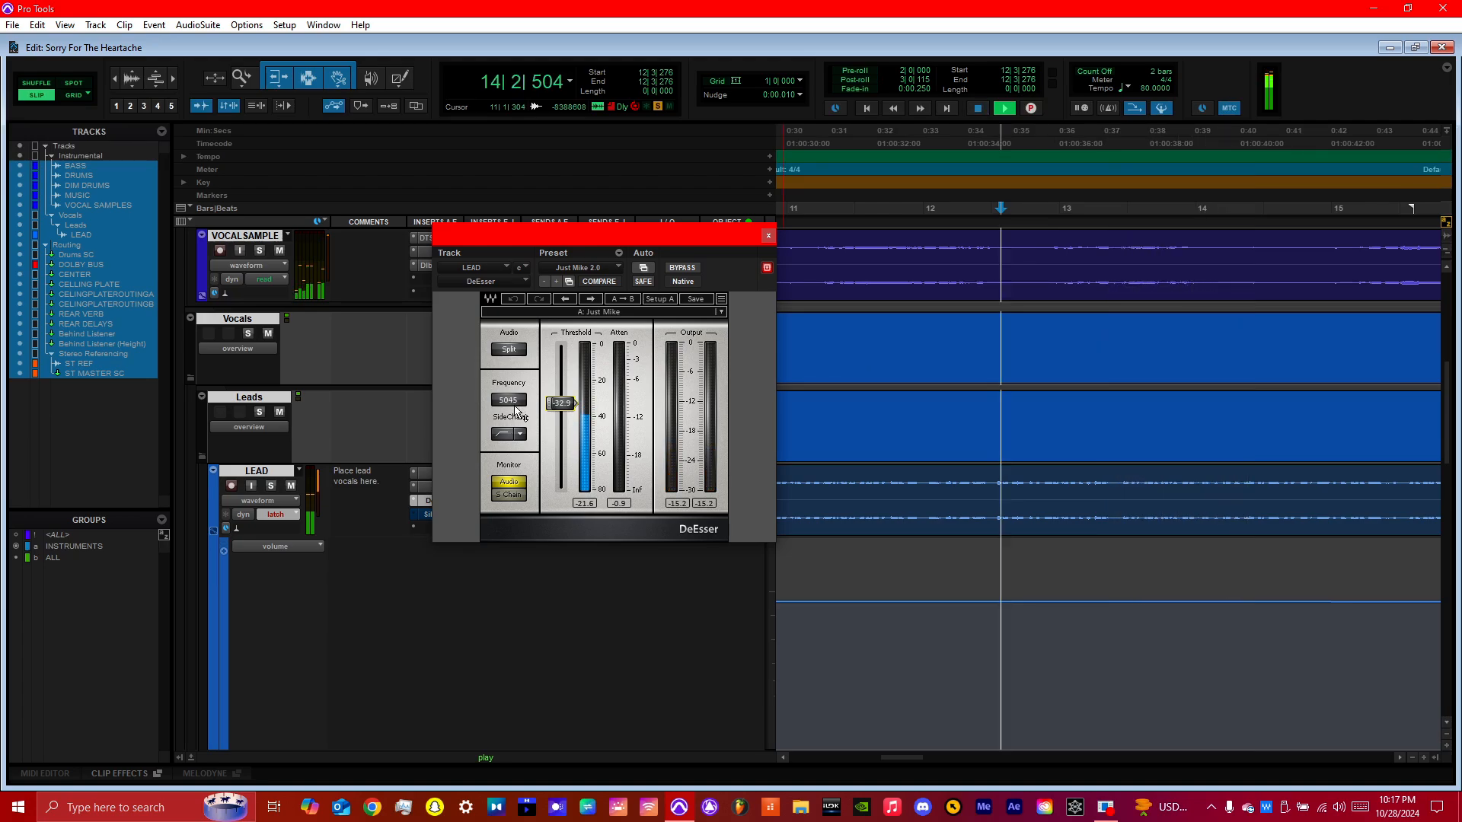
{"action": "key", "text": "space"}
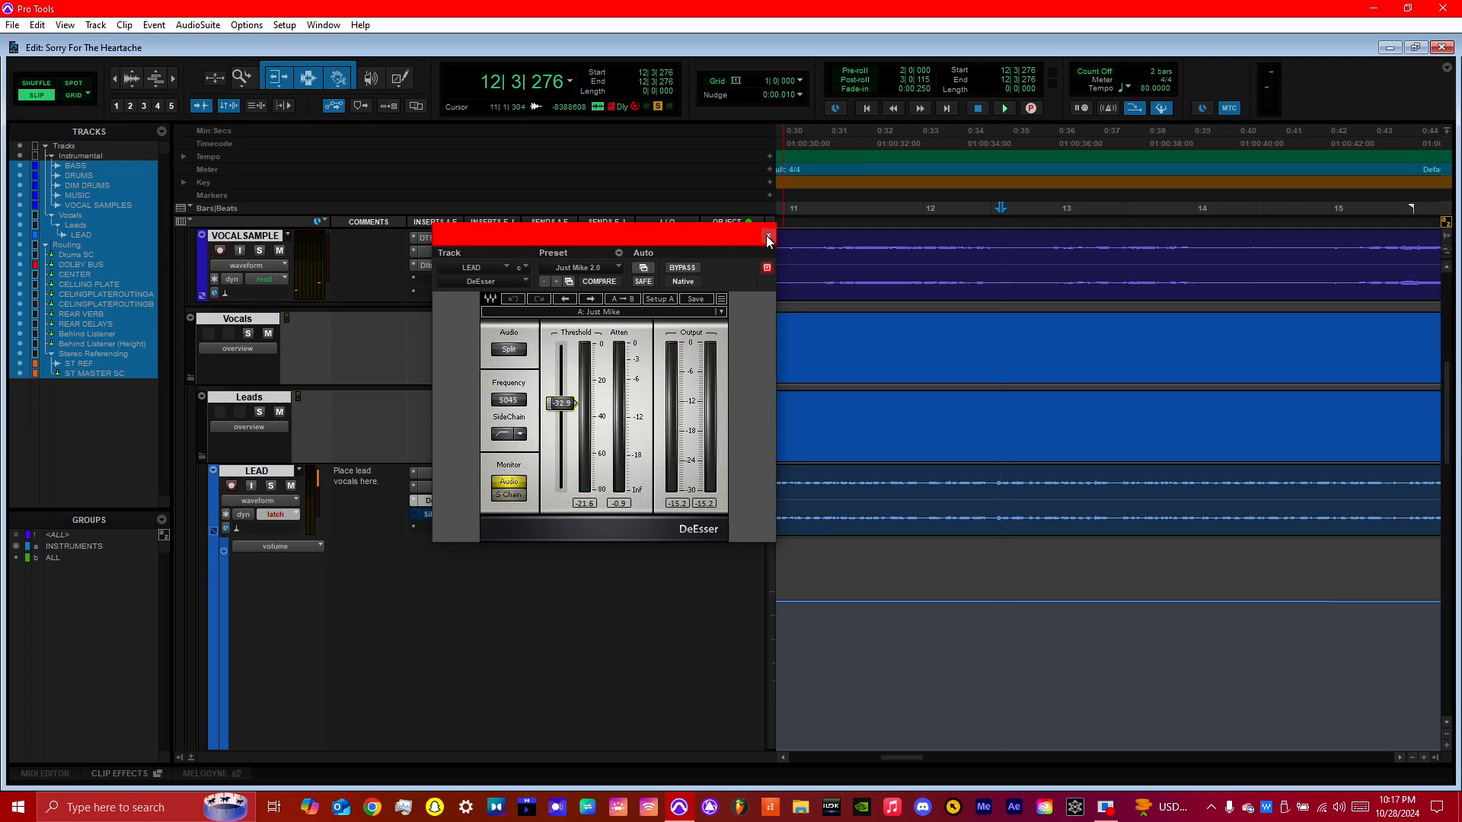
{"action": "left_click", "coordinate": [768, 235]}
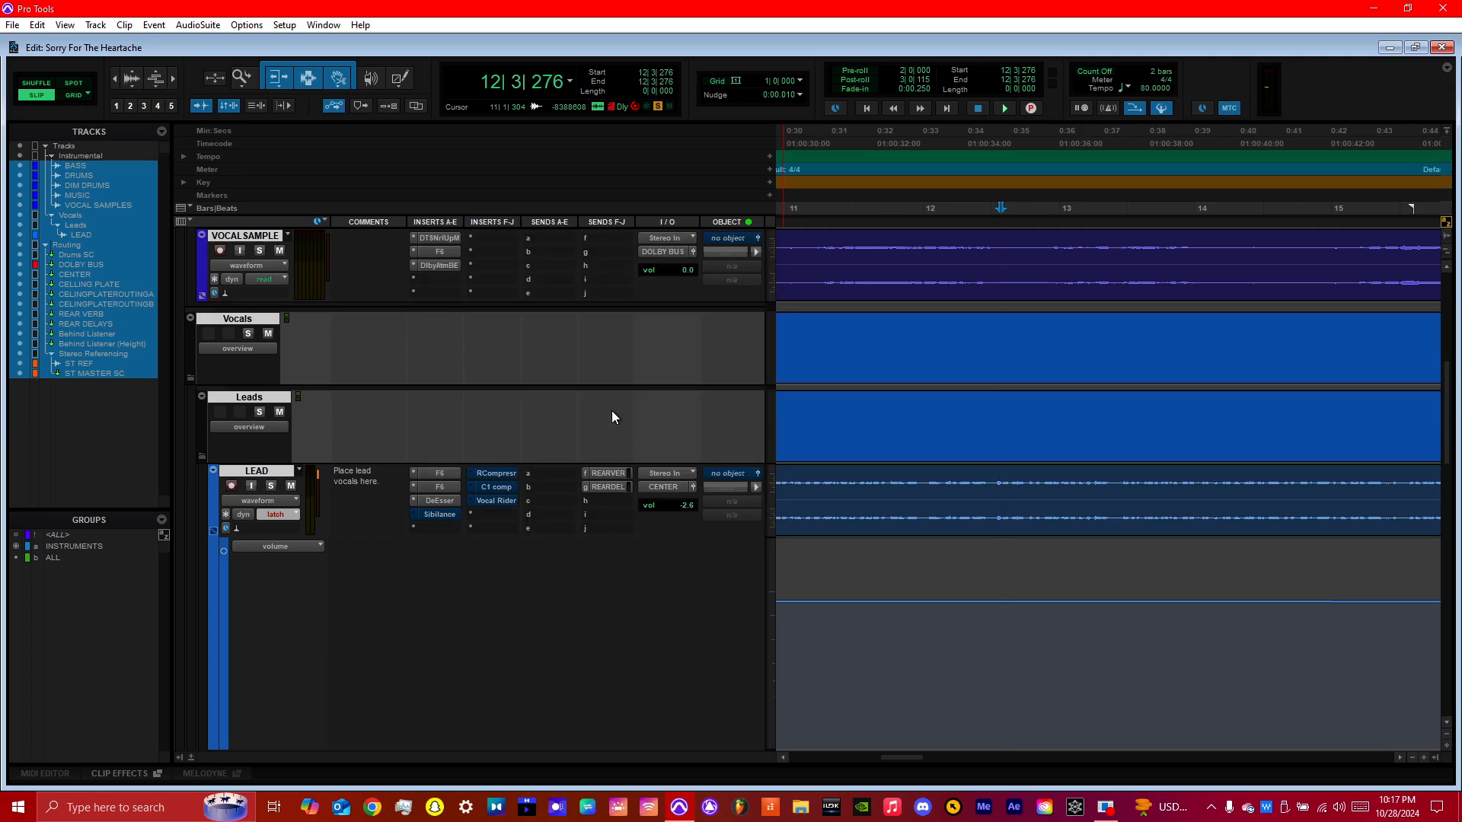
Step: Take the Sibilance insert on the LEAD track out of bypass and open it
{"action": "right_click", "coordinate": [423, 512]}
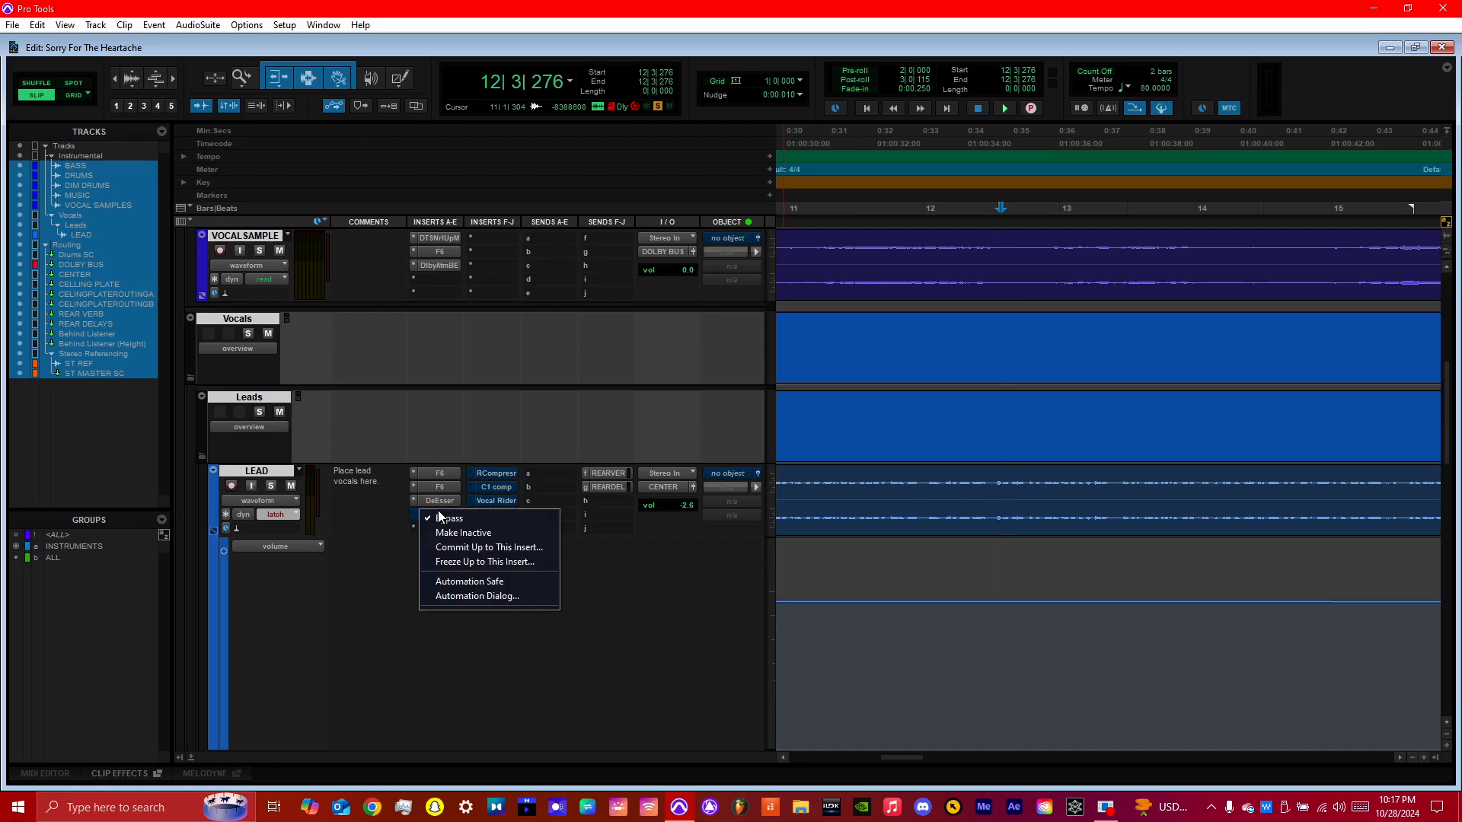
{"action": "left_click", "coordinate": [449, 517]}
{"action": "left_click", "coordinate": [449, 513]}
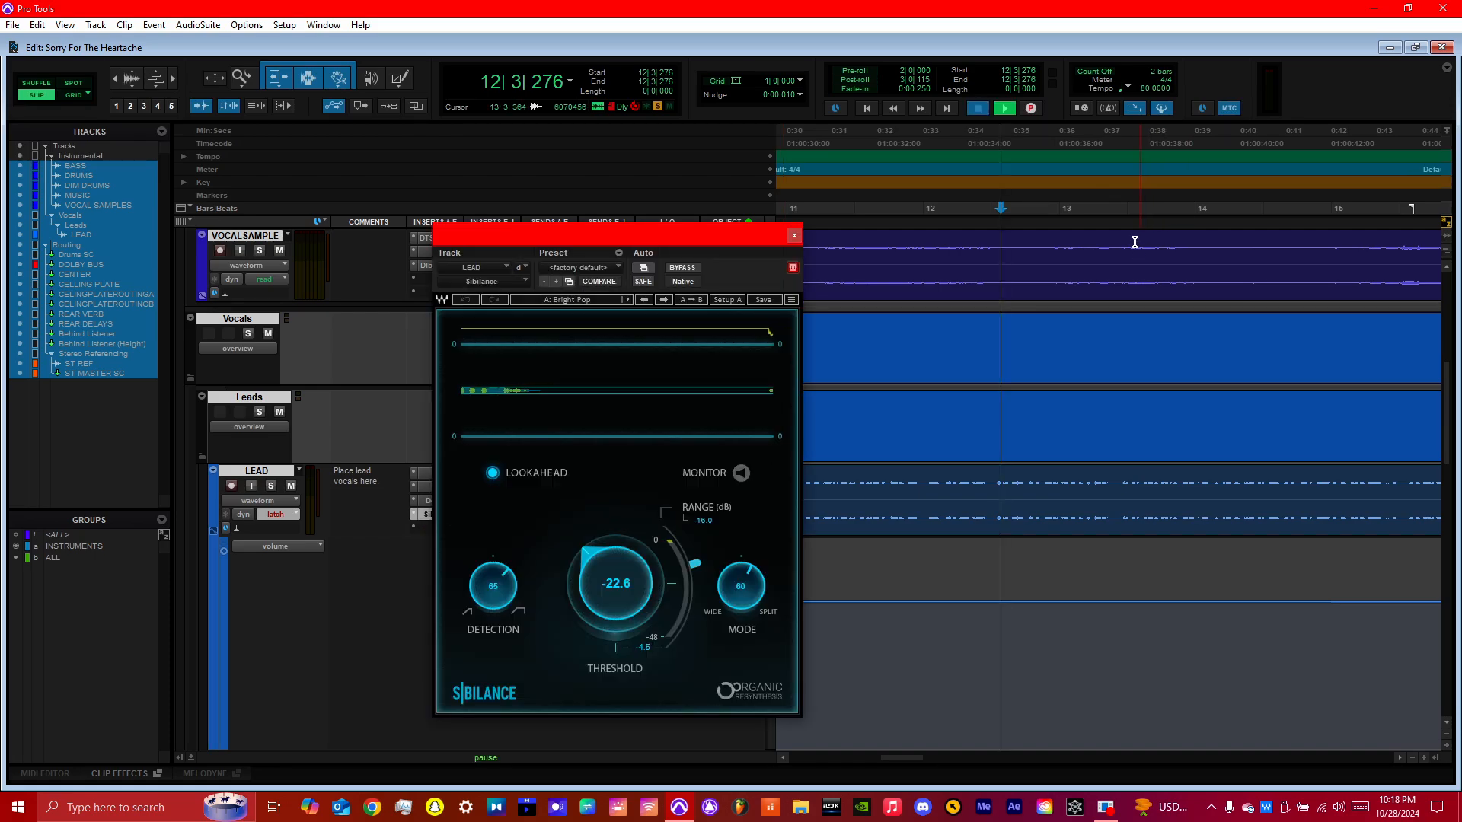
Step: Play from bar 12, beat 2 to hear the vocal through Sibilance, and close its window
{"action": "key", "text": "space"}
{"action": "left_click", "coordinate": [982, 155]}
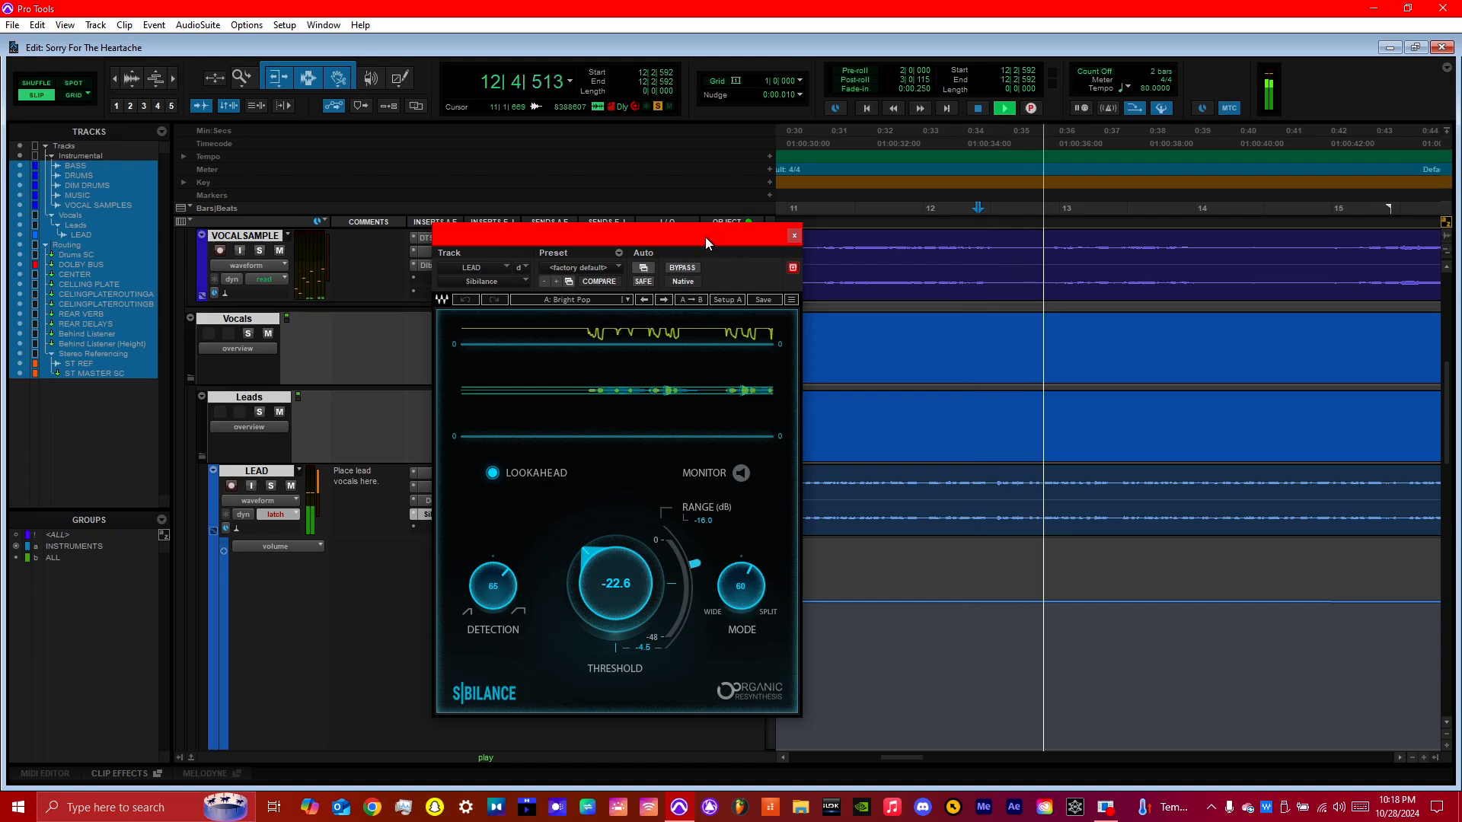
{"action": "left_click", "coordinate": [793, 238]}
{"action": "key", "text": "space"}
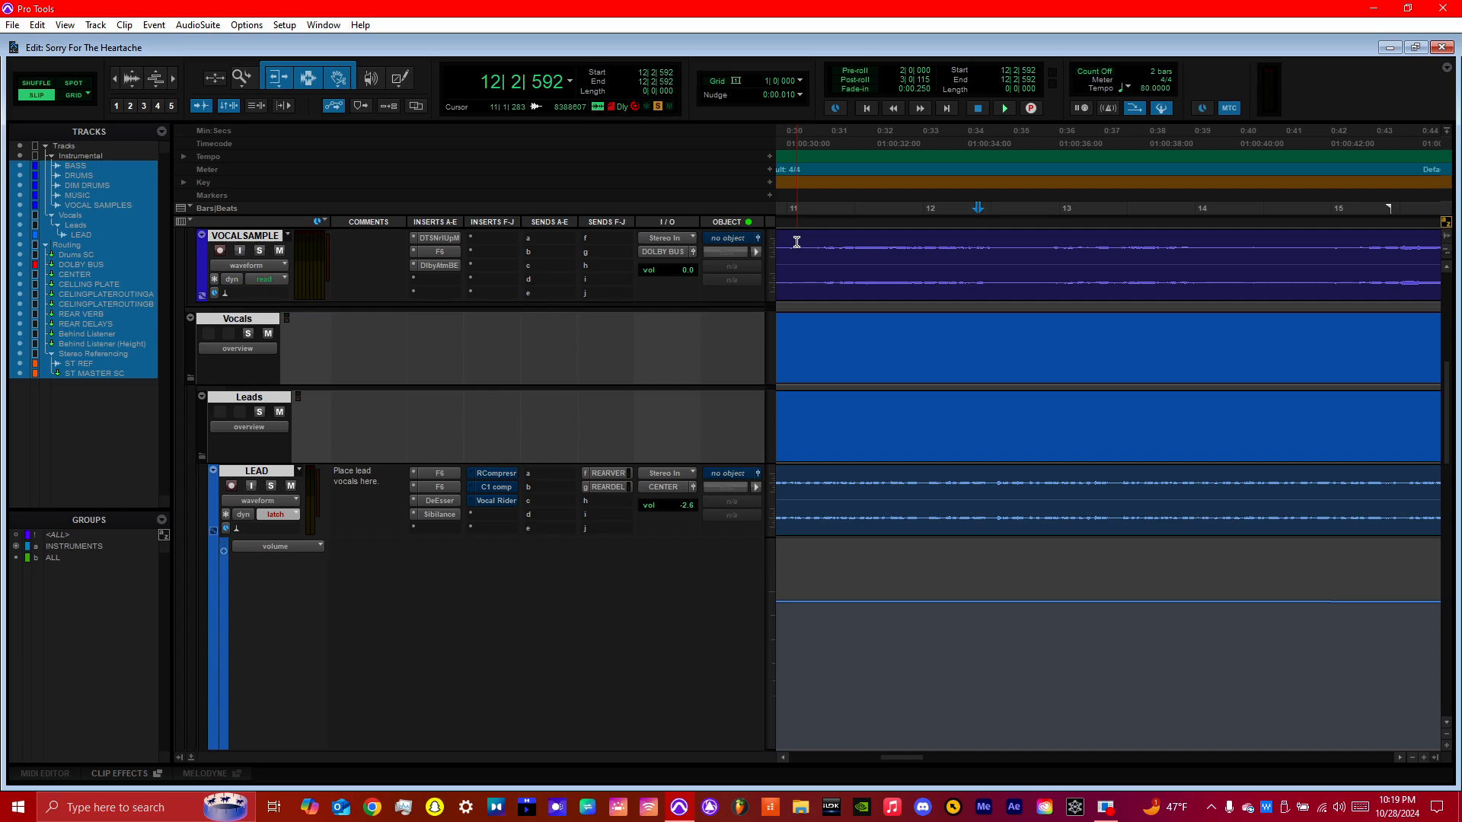
Step: Take the RCompressor insert on the LEAD track out of bypass and open it
{"action": "scroll", "coordinate": [682, 581], "scroll_direction": "up", "scroll_amount": 1}
{"action": "right_click", "coordinate": [492, 546]}
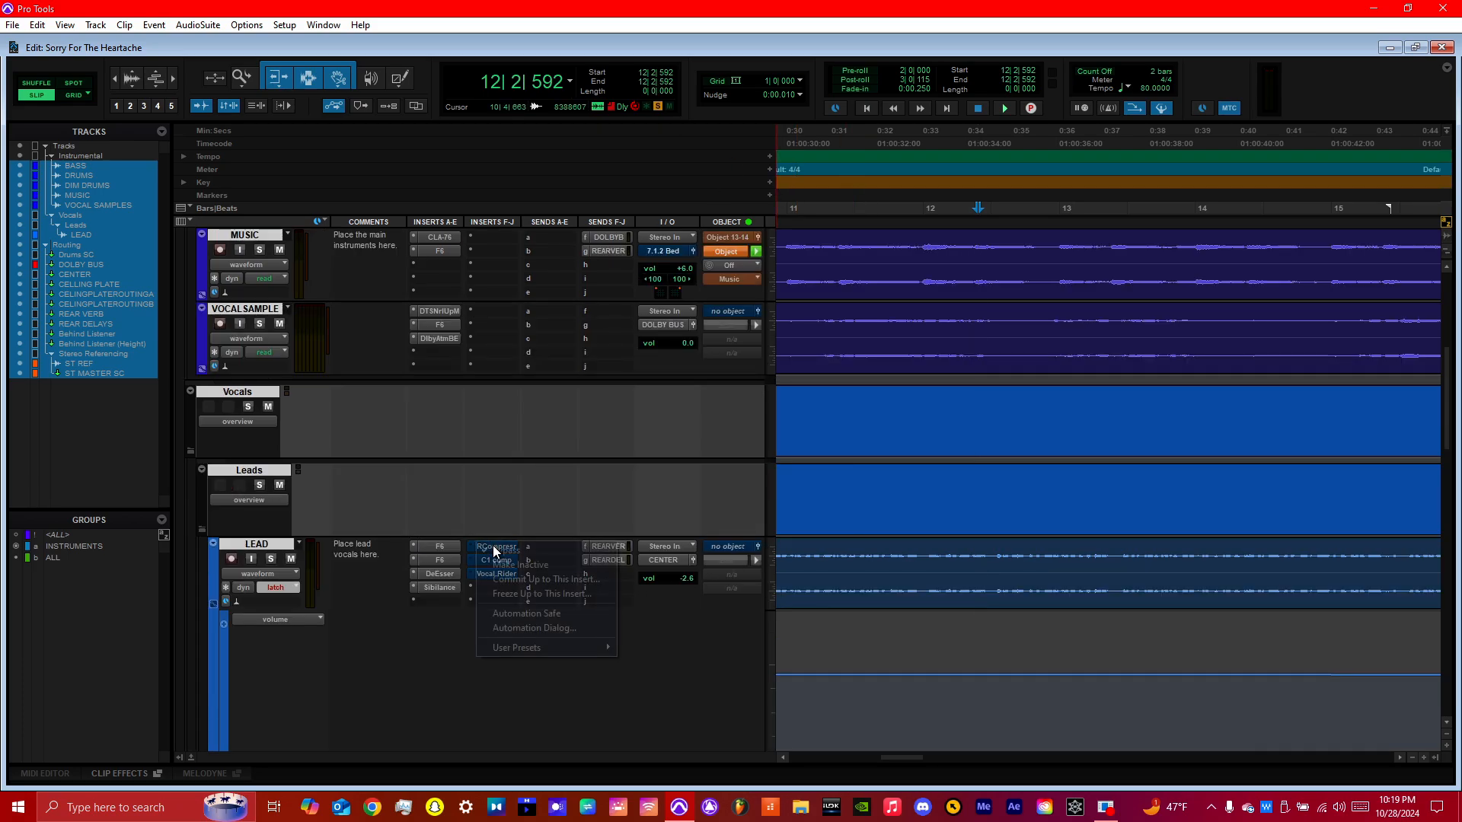
{"action": "left_click", "coordinate": [502, 550]}
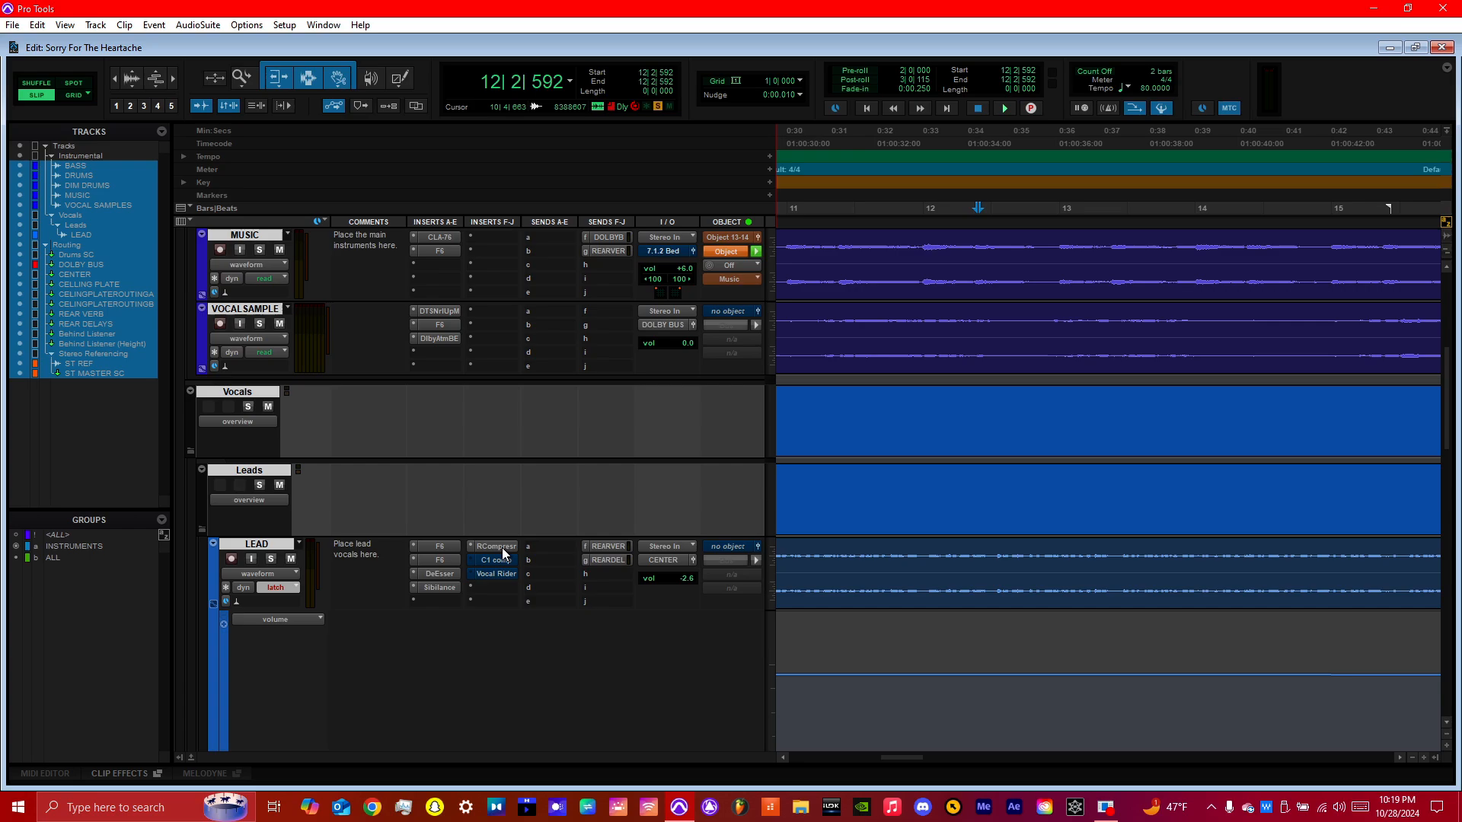
{"action": "left_click", "coordinate": [501, 546]}
Step: Play the passage from bar 12, beat 2 several times to hear the vocal through the RCompressor
{"action": "key", "text": "space"}
{"action": "key", "text": "space"}
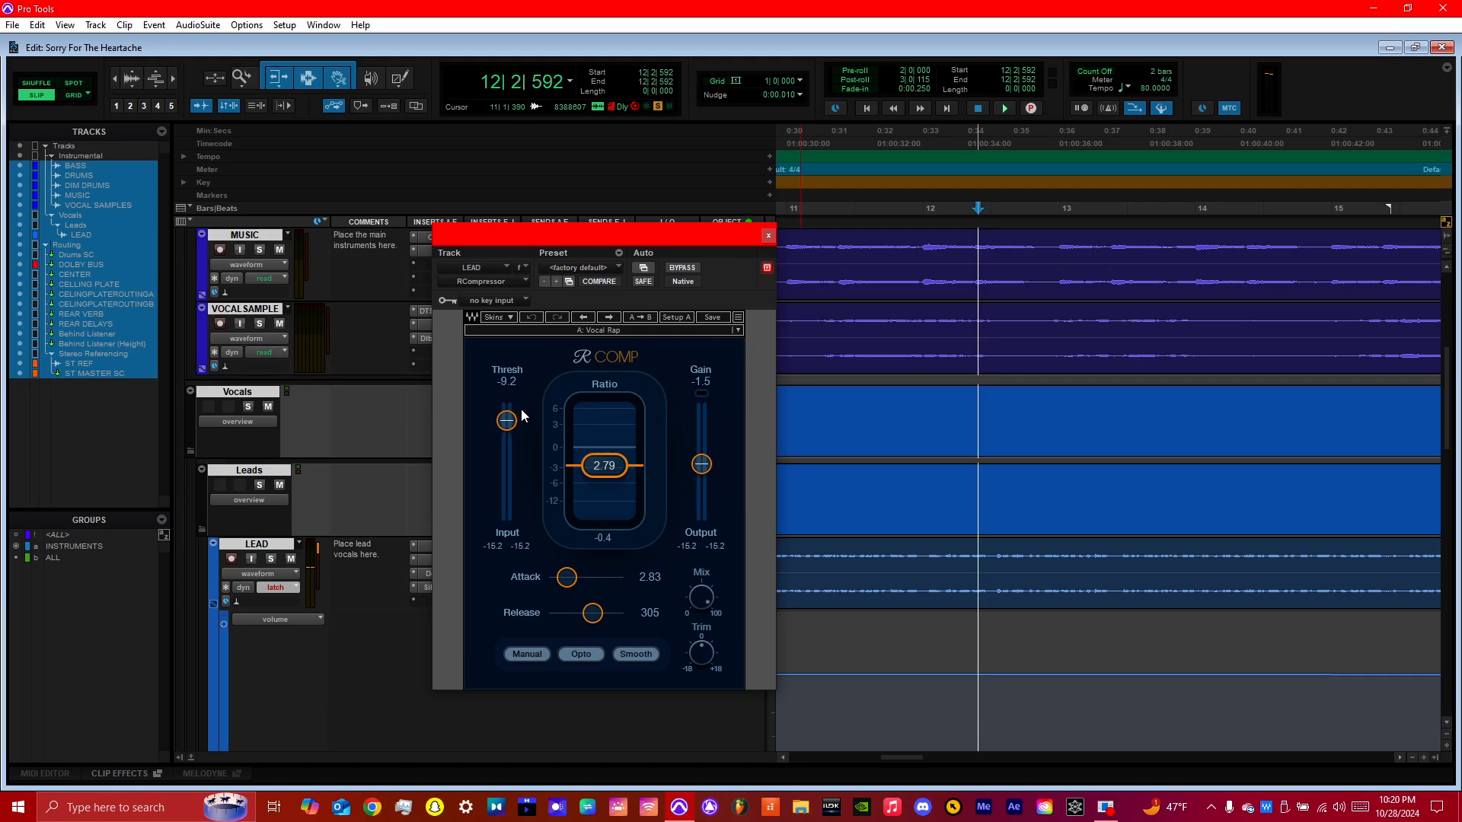
{"action": "key", "text": "space"}
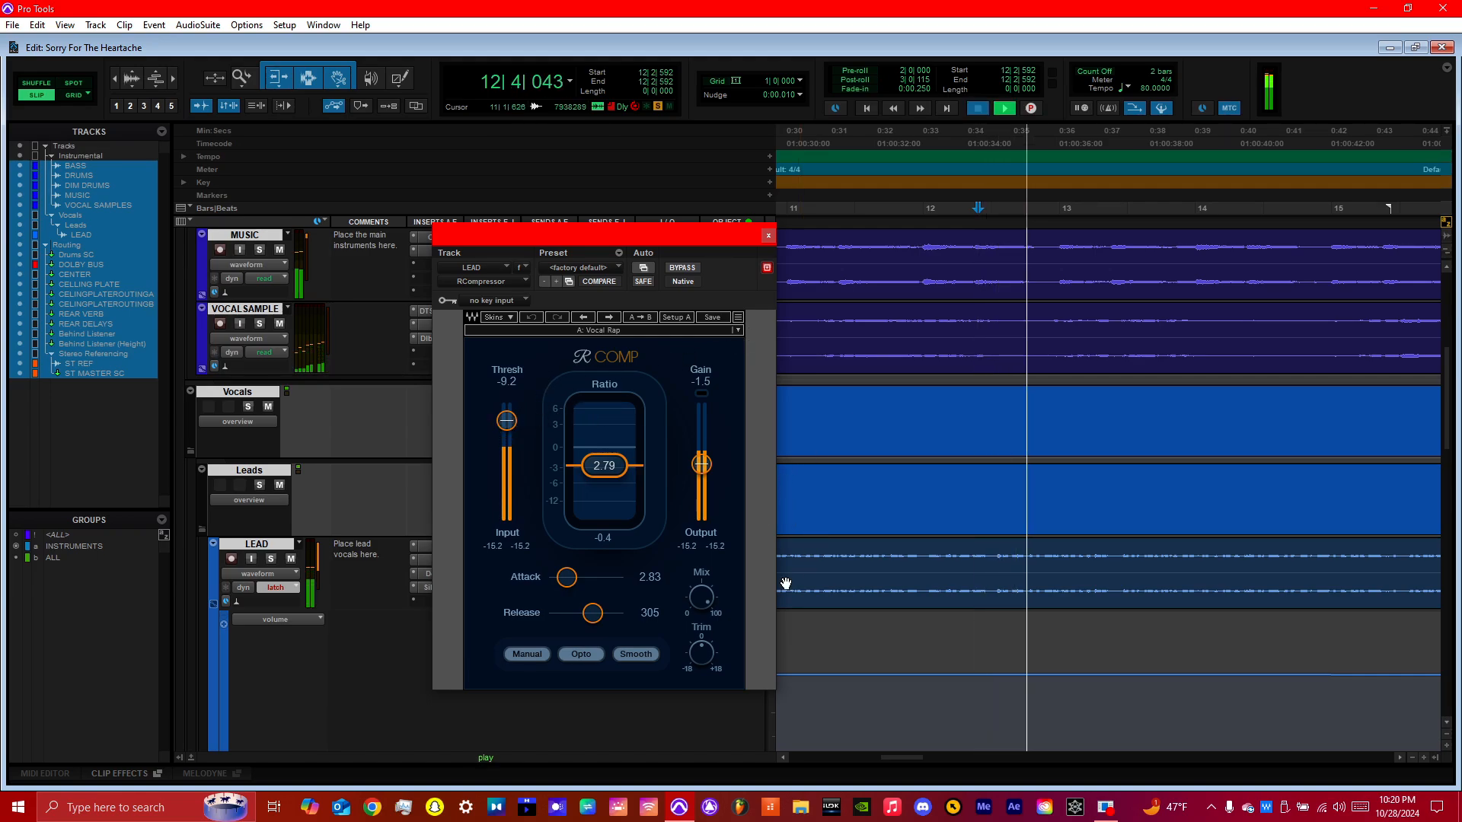
{"action": "key", "text": "space"}
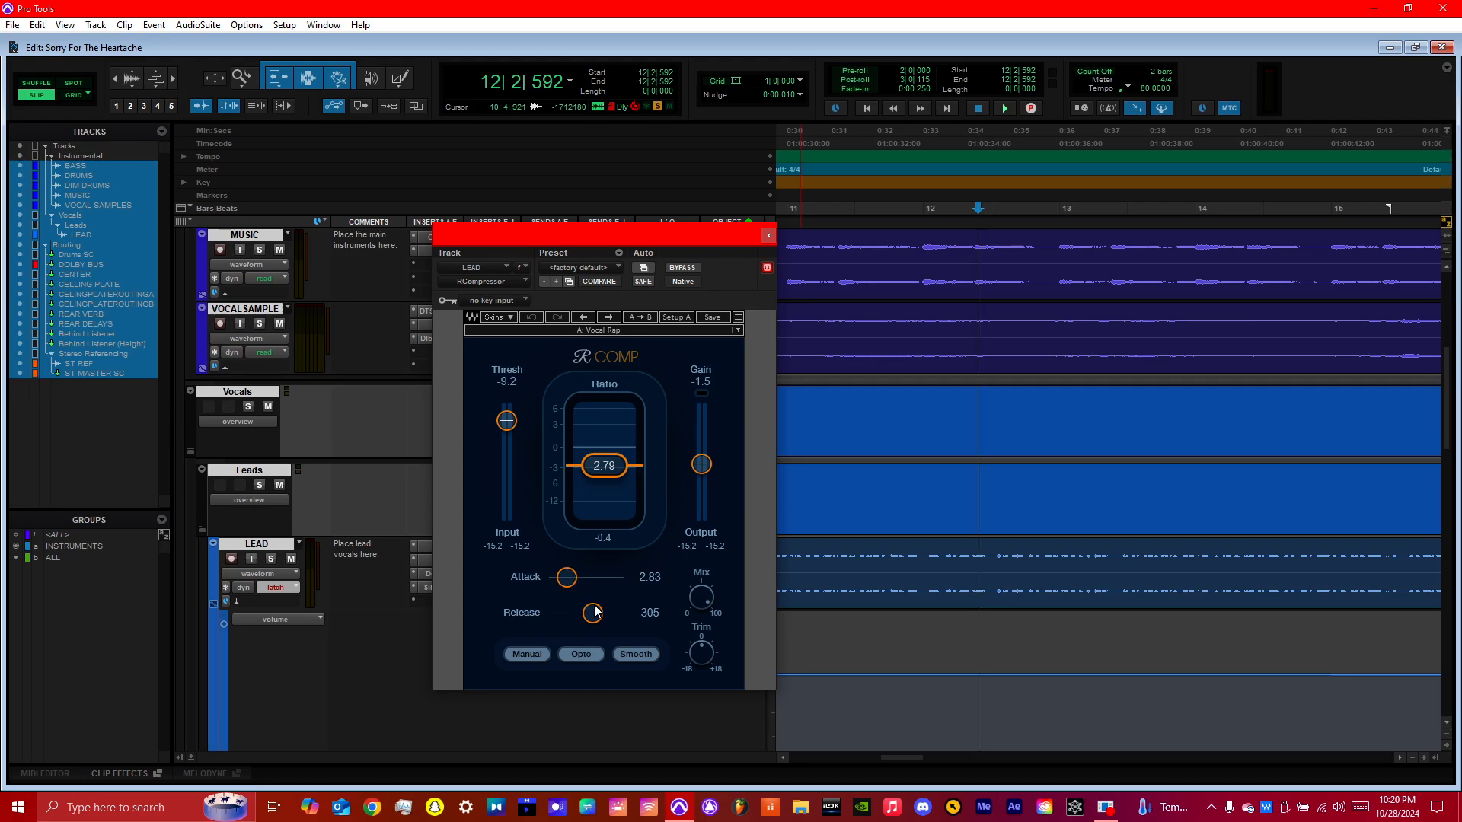
{"action": "key", "text": "space"}
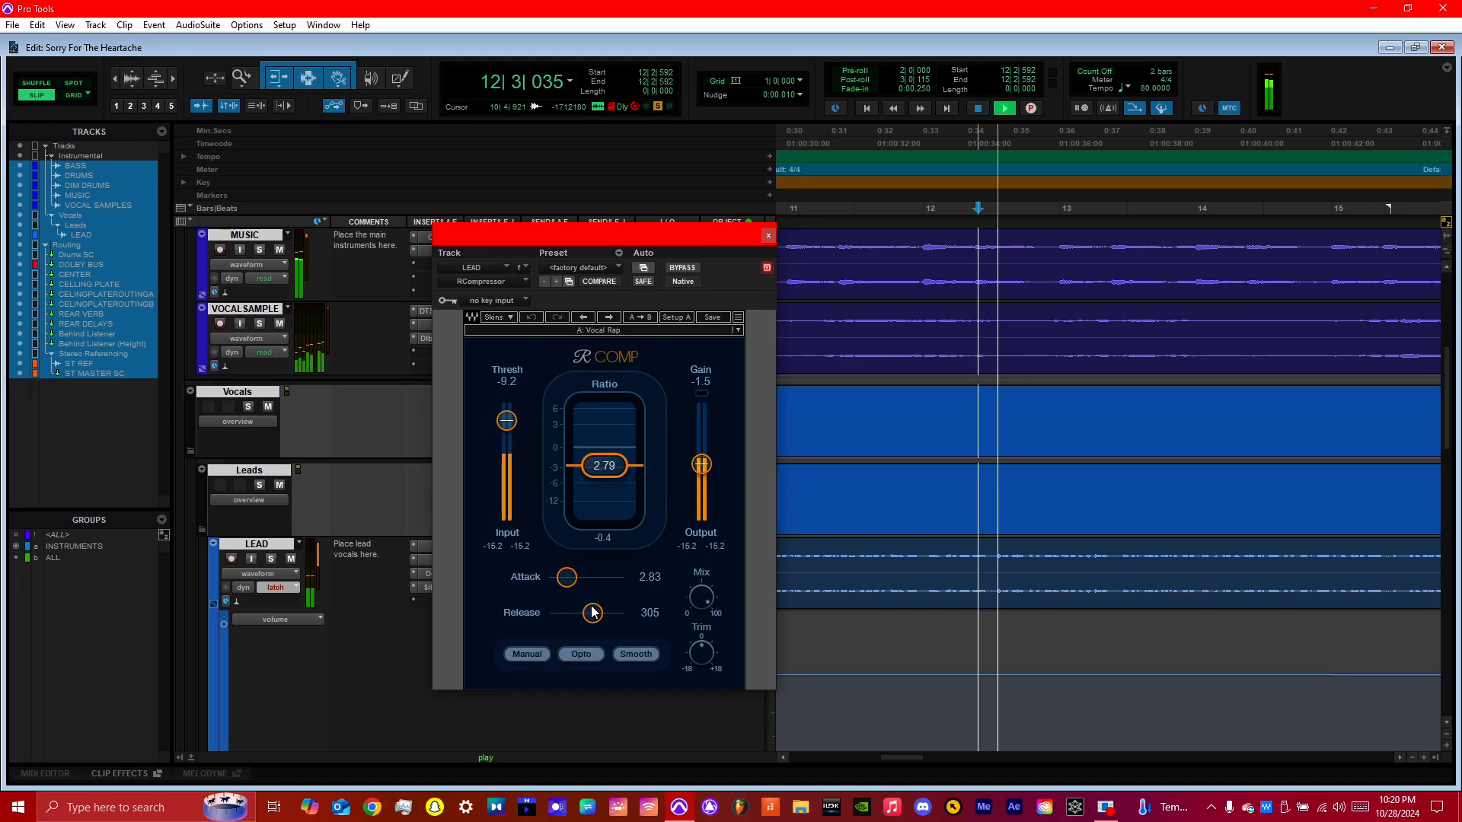
{"action": "key", "text": "space"}
Step: Set the RCompressor's release to 303, listen to the passage again and close the plug-in window
{"action": "left_click", "coordinate": [593, 612]}
{"action": "key", "text": "space"}
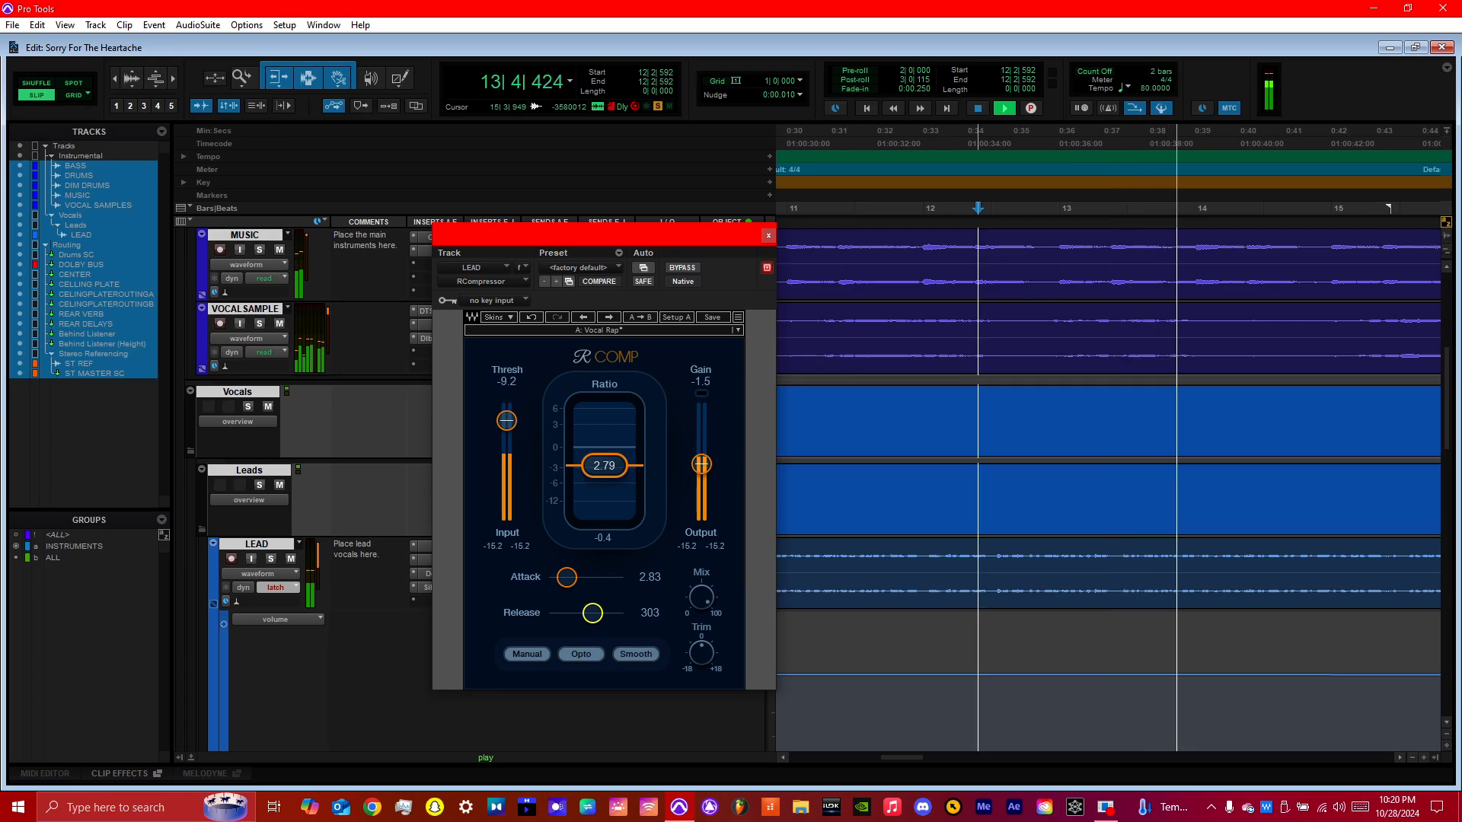
{"action": "key", "text": "space"}
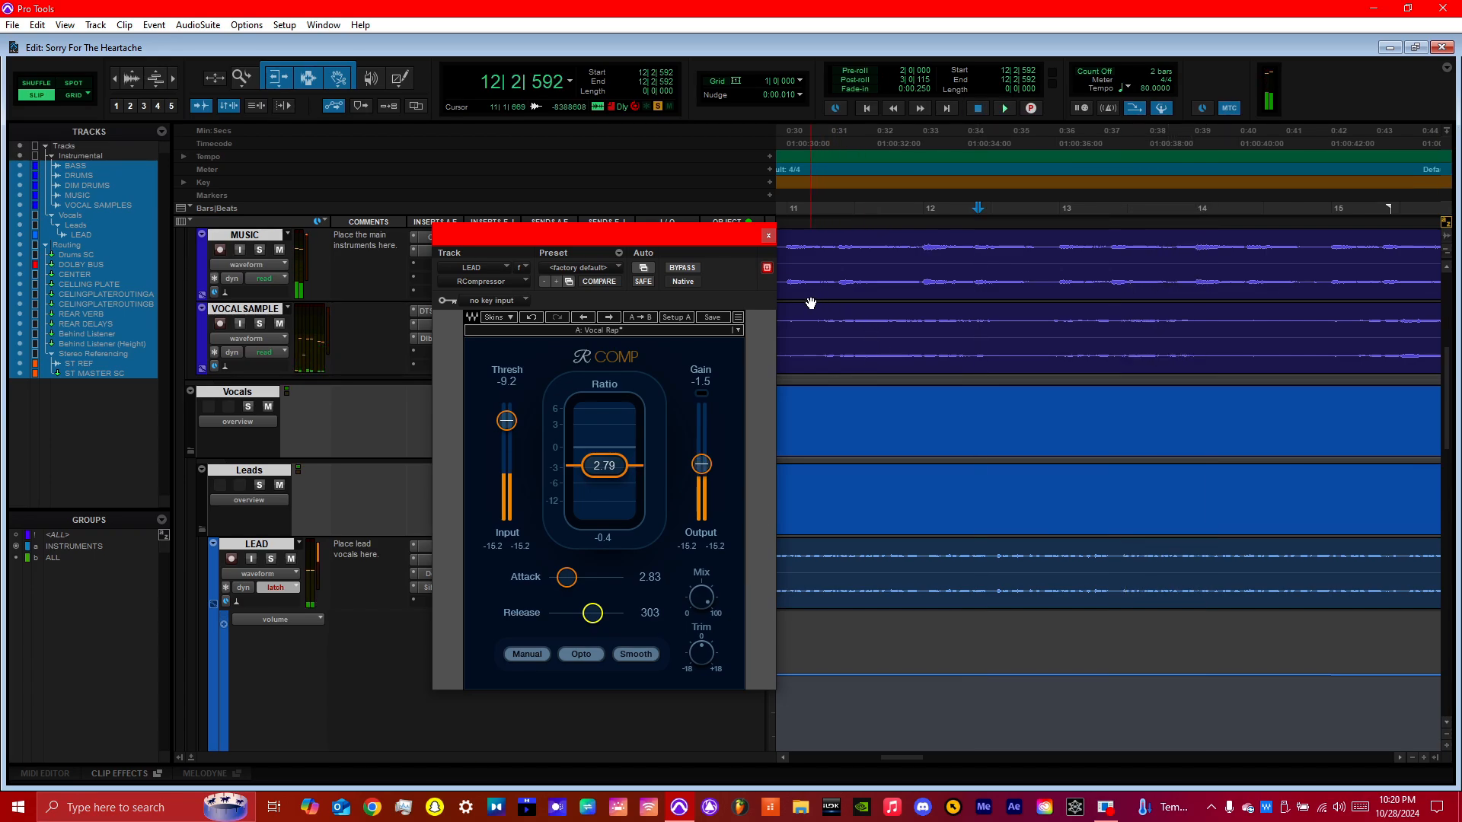
{"action": "left_click", "coordinate": [768, 236]}
Step: Take the C1 comp insert on the LEAD track out of bypass and open it
{"action": "right_click", "coordinate": [494, 558]}
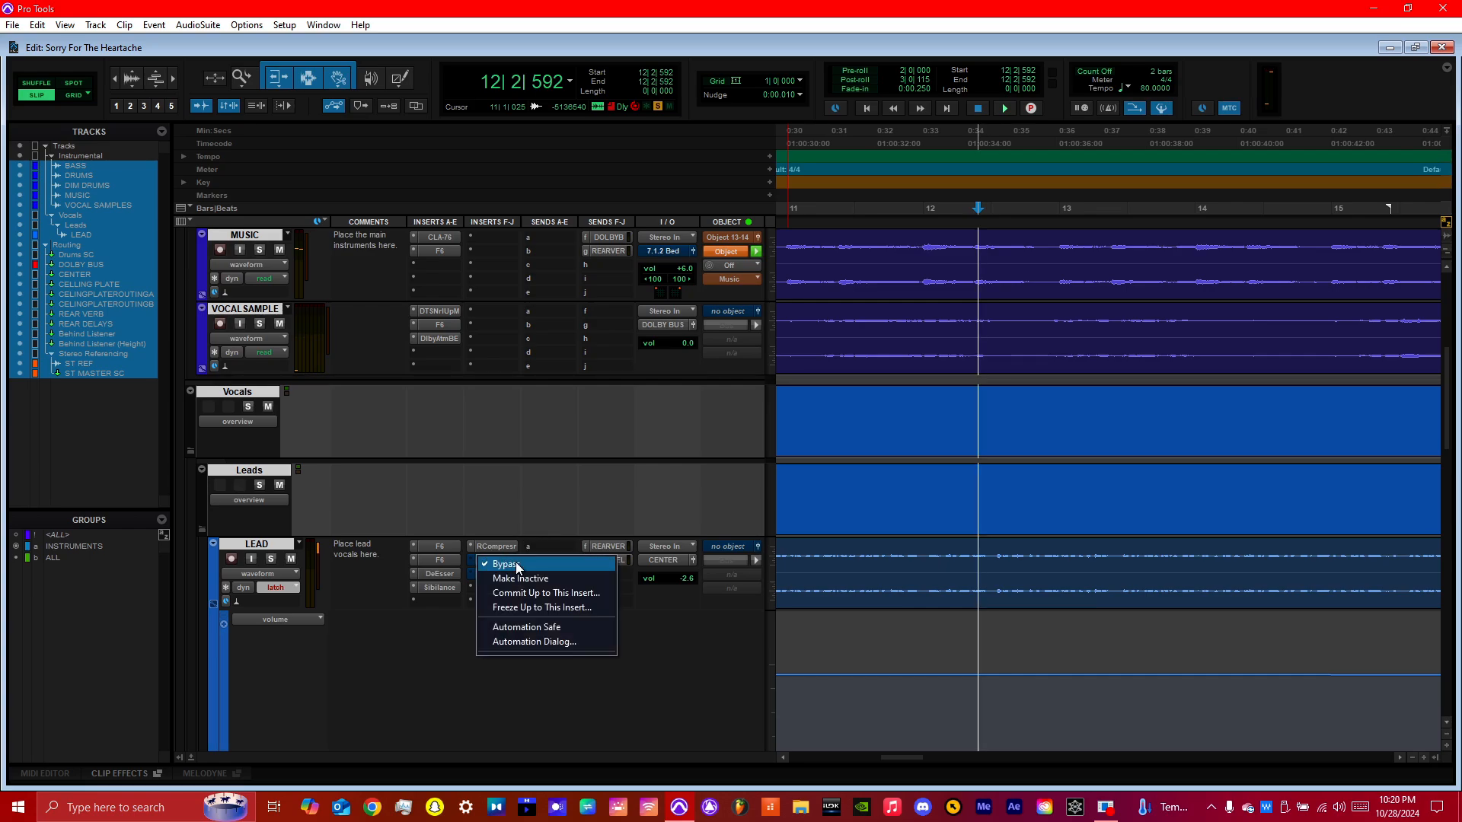
{"action": "left_click", "coordinate": [514, 564]}
{"action": "left_click", "coordinate": [494, 558]}
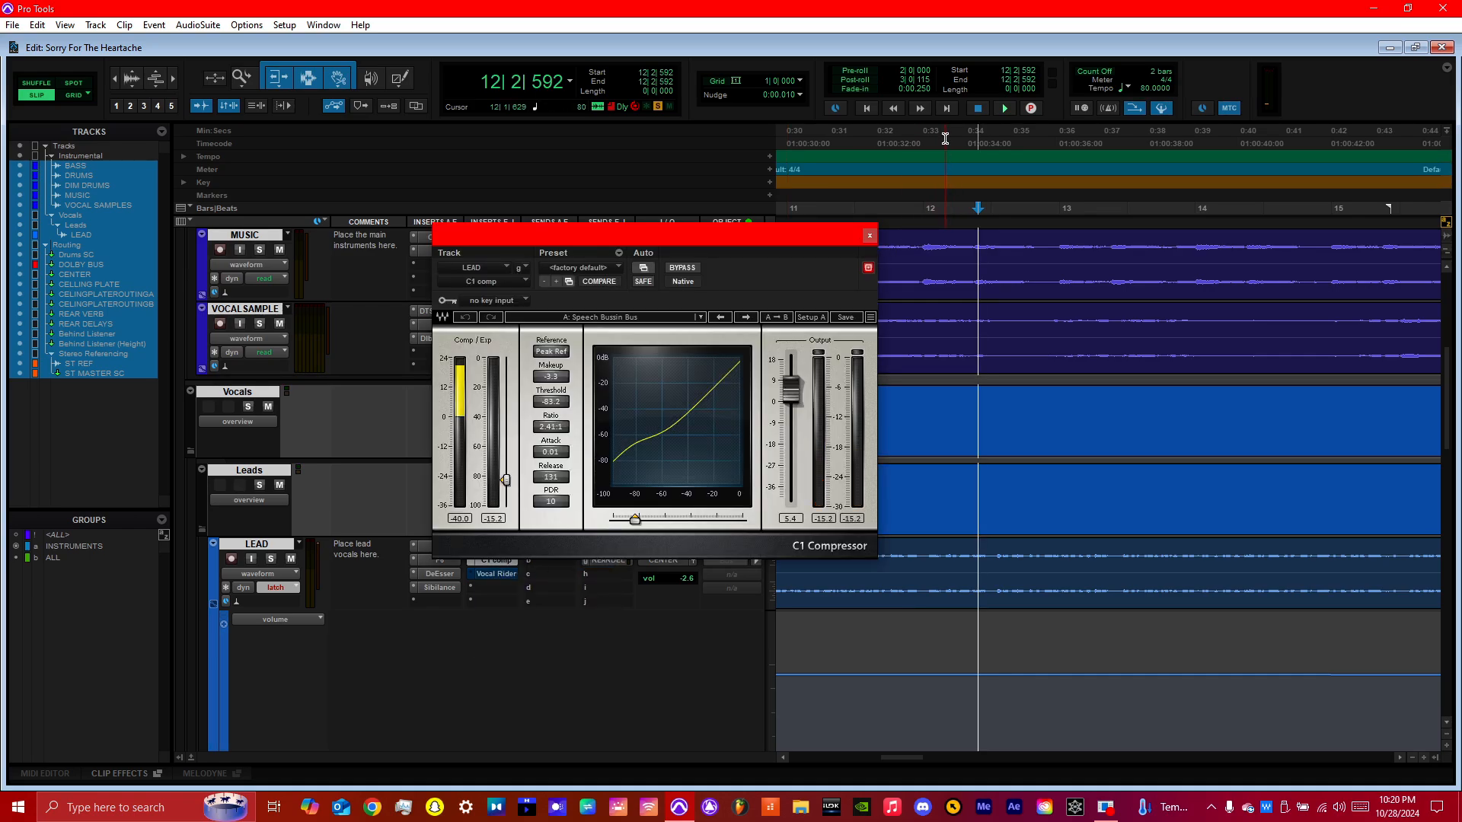
Step: Play from bar 12, beat 1 to hear the vocal through the C1 Compressor
{"action": "left_click", "coordinate": [945, 192]}
{"action": "key", "text": "space"}
{"action": "key", "text": "space"}
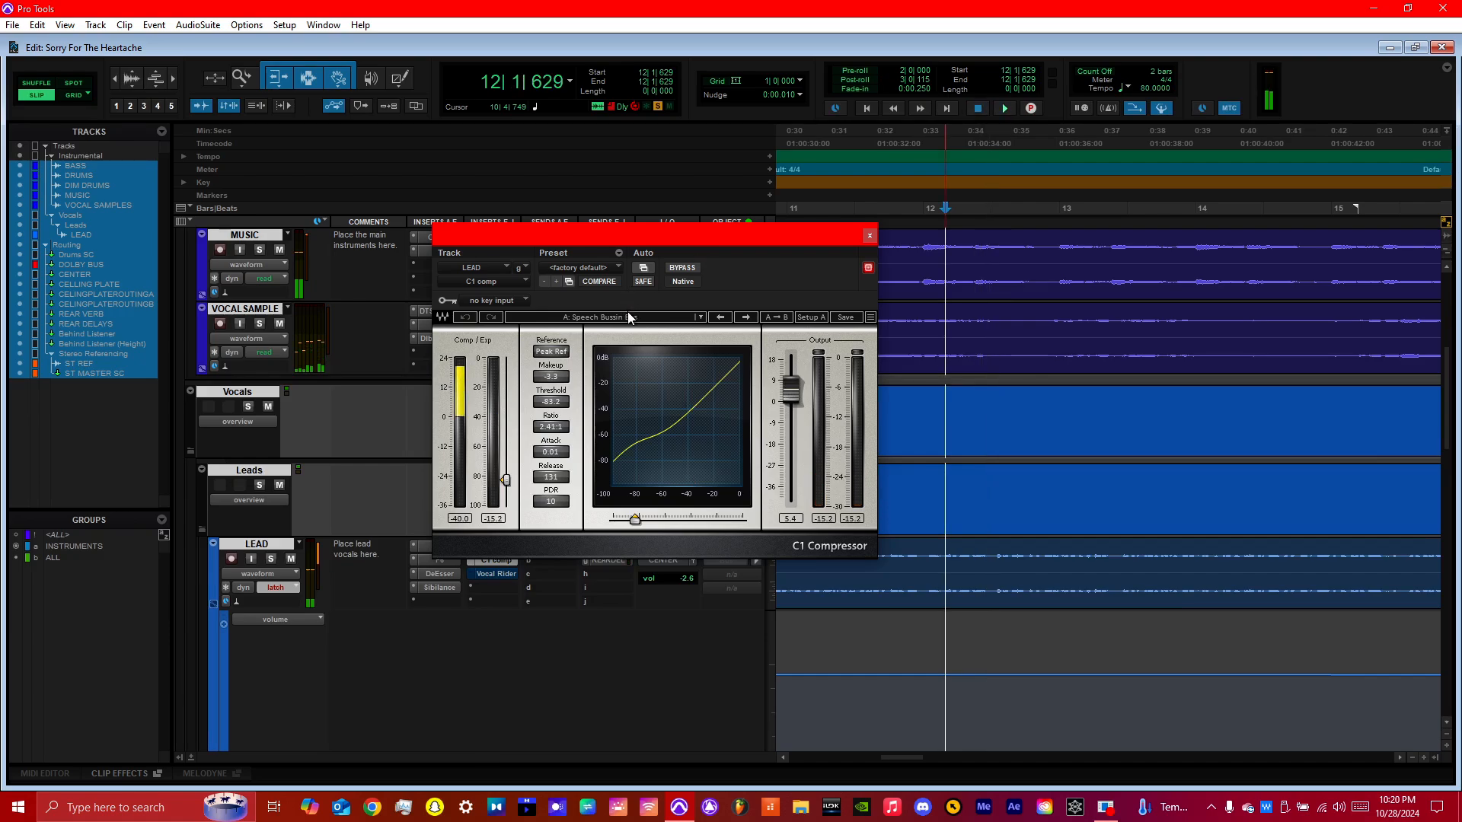
{"action": "left_click", "coordinate": [629, 317]}
{"action": "left_click", "coordinate": [734, 286]}
{"action": "key", "text": "space"}
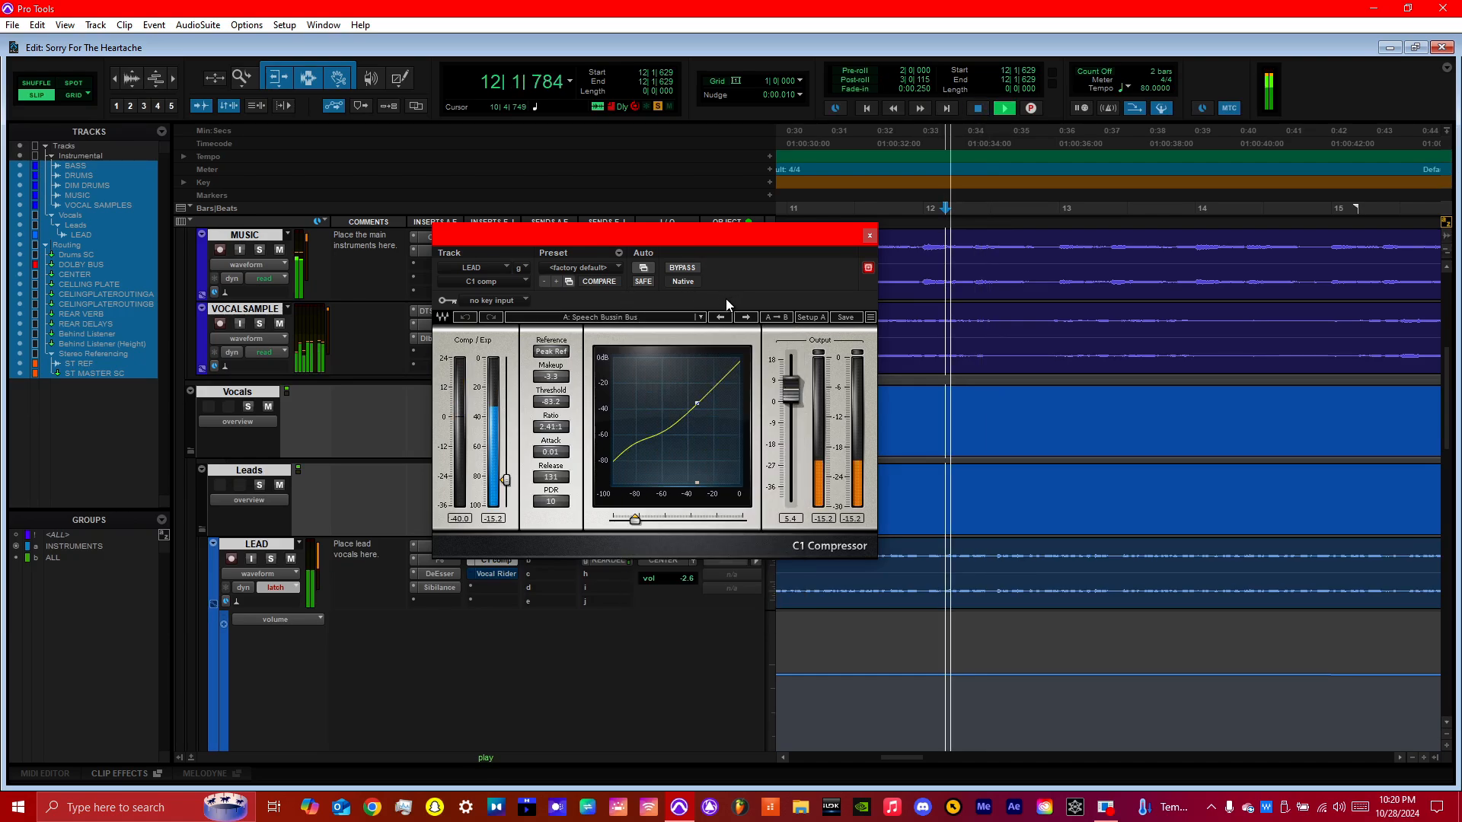
{"action": "key", "text": "space"}
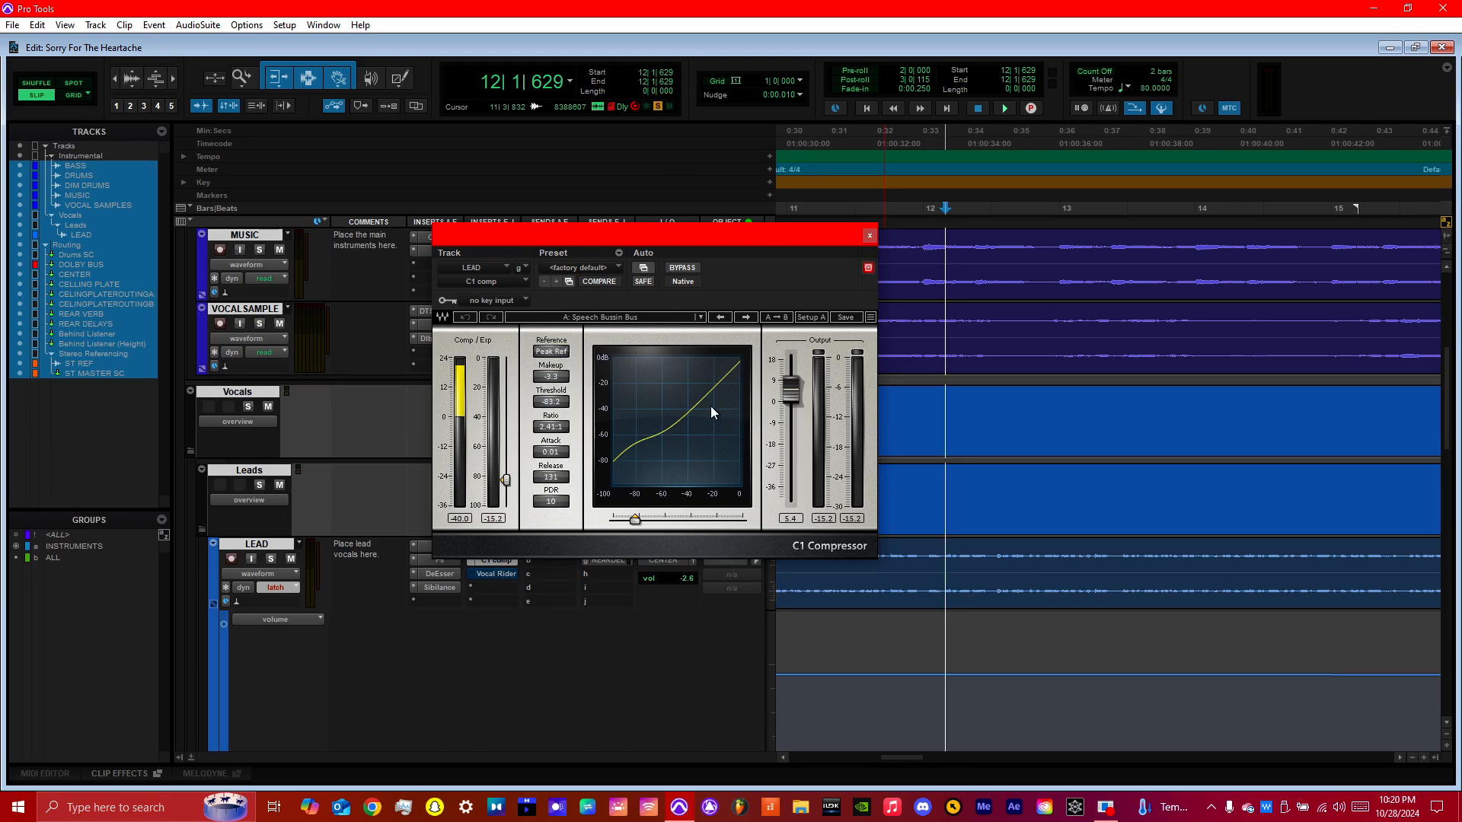
Step: Move the C1 Compressor window slightly and replay the passage from bar 12, beat 1
{"action": "left_click_drag", "start_coordinate": [678, 228], "coordinate": [638, 258]}
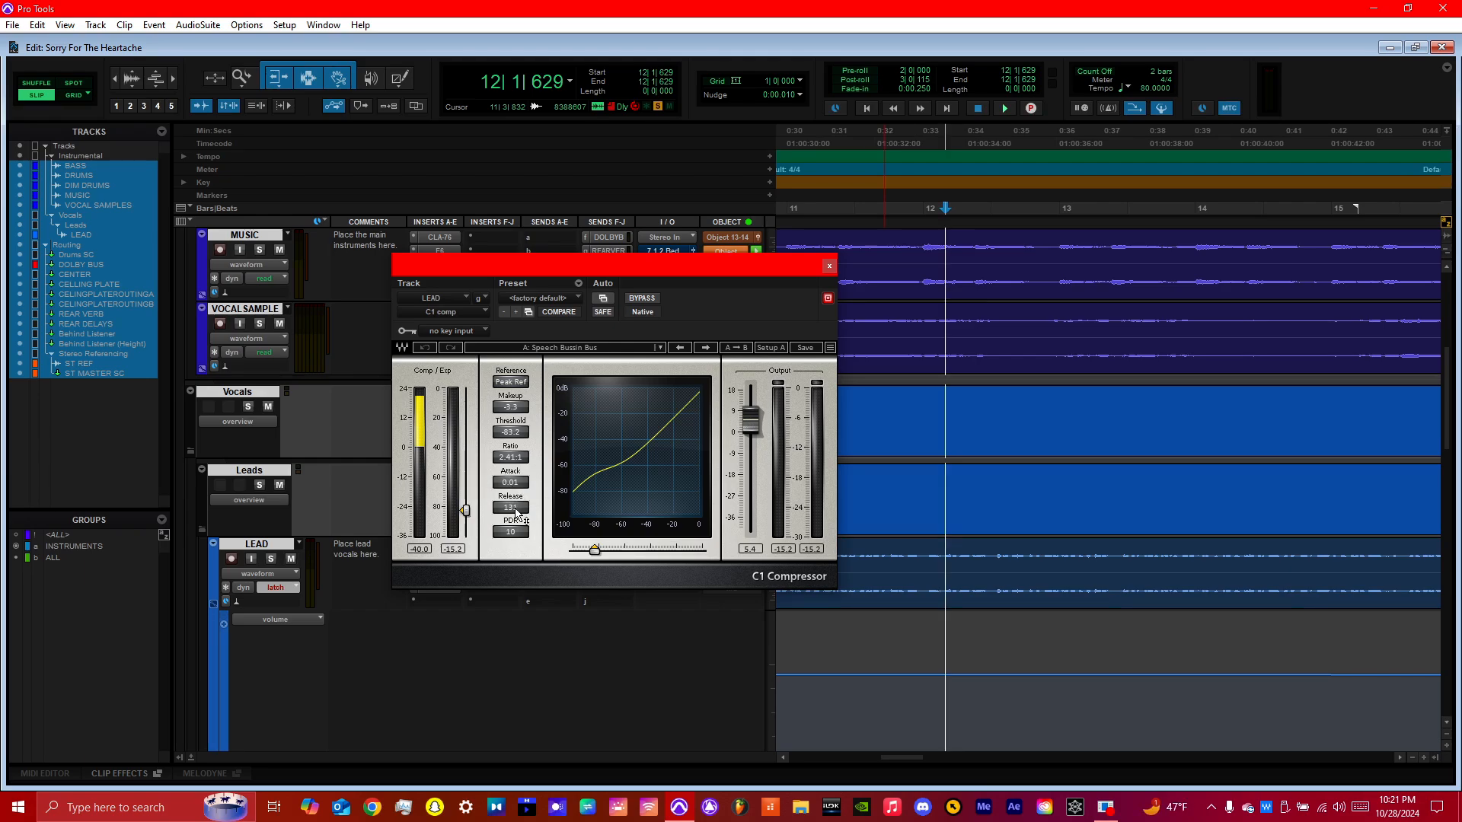
{"action": "key", "text": "space"}
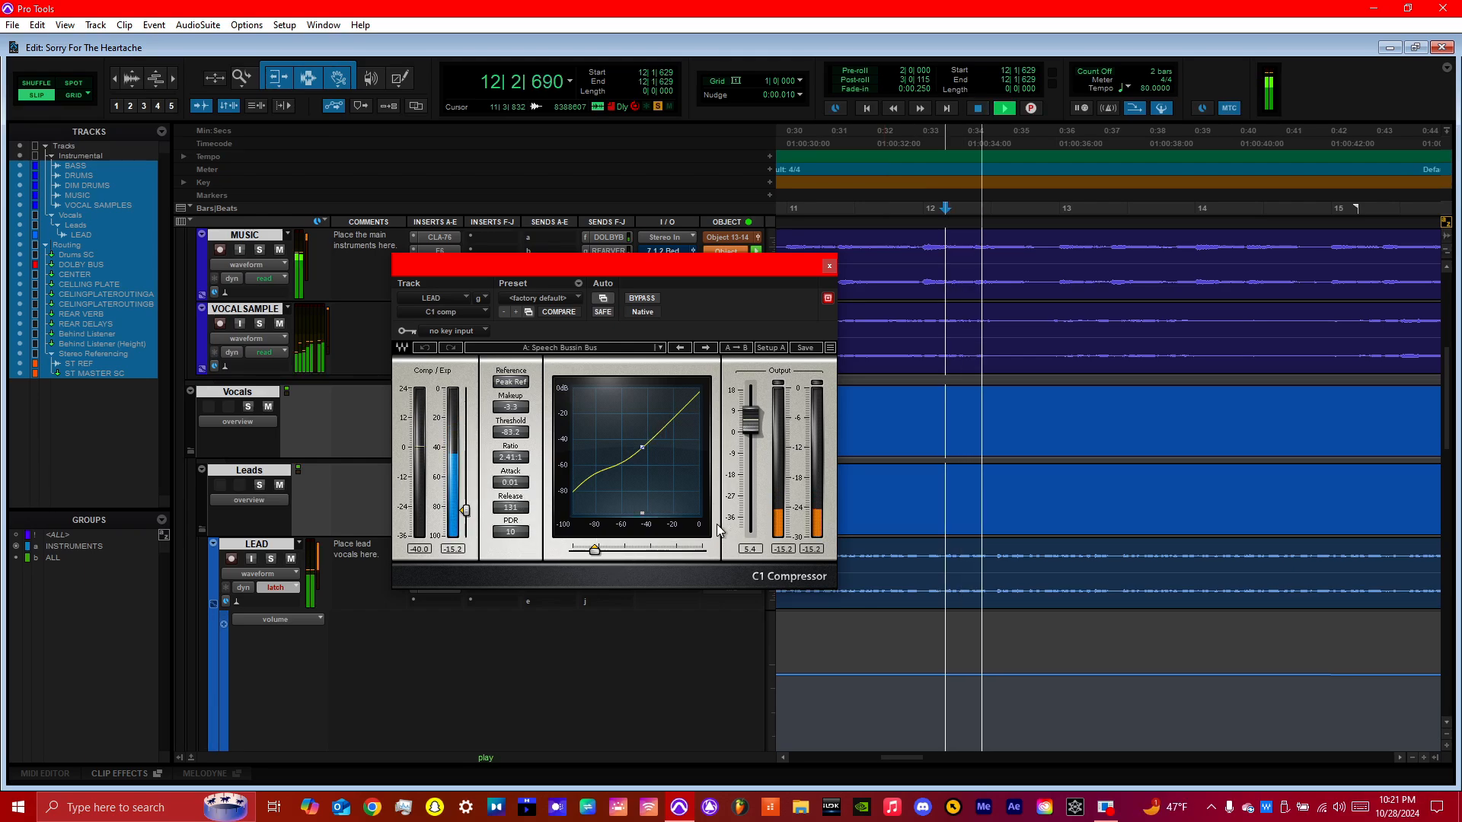
{"action": "key", "text": "space"}
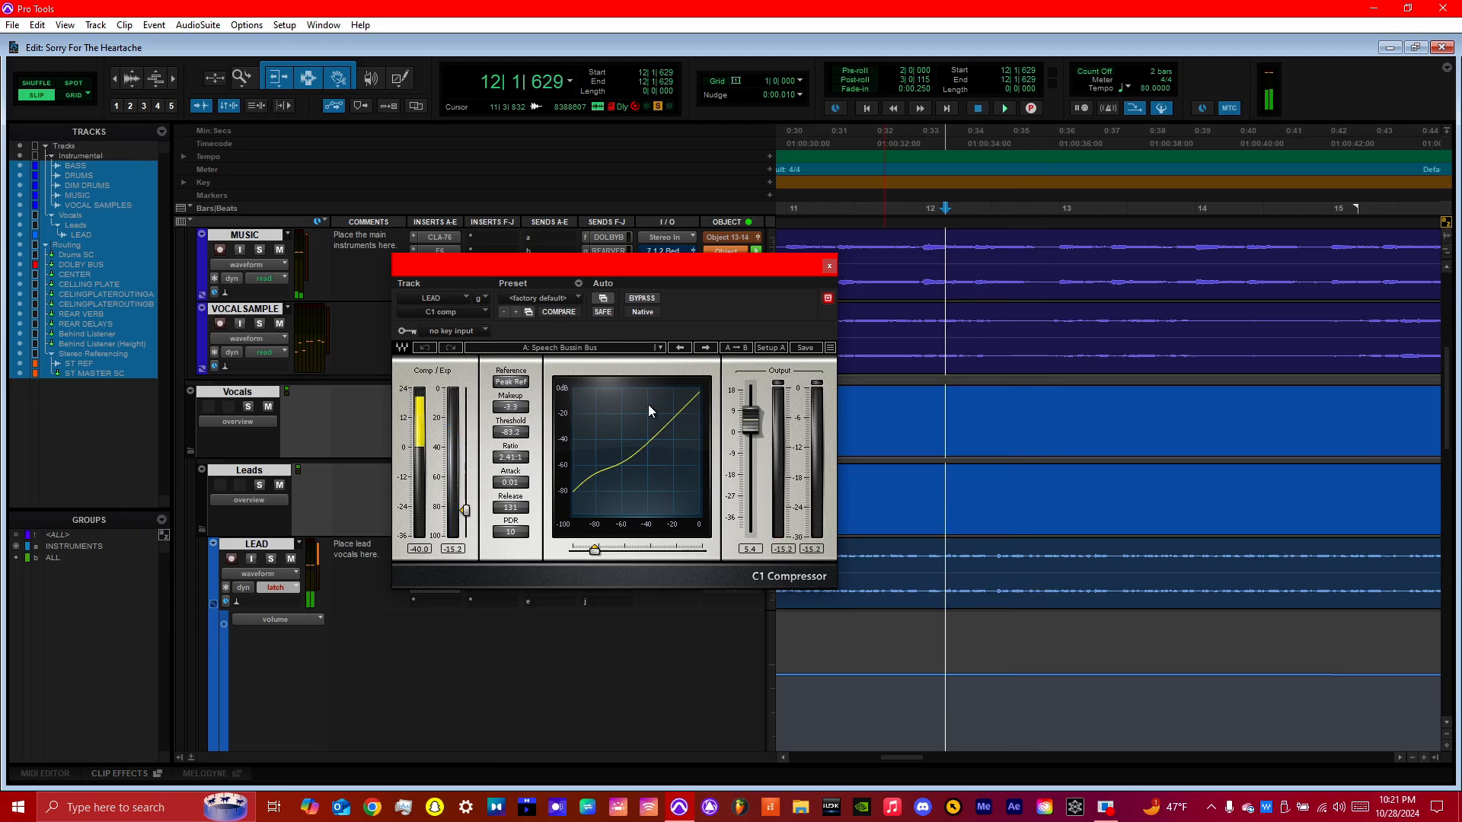
Step: Replay the passage from bar 12 through the C1 Compressor, close its window and listen once more
{"action": "key", "text": "space"}
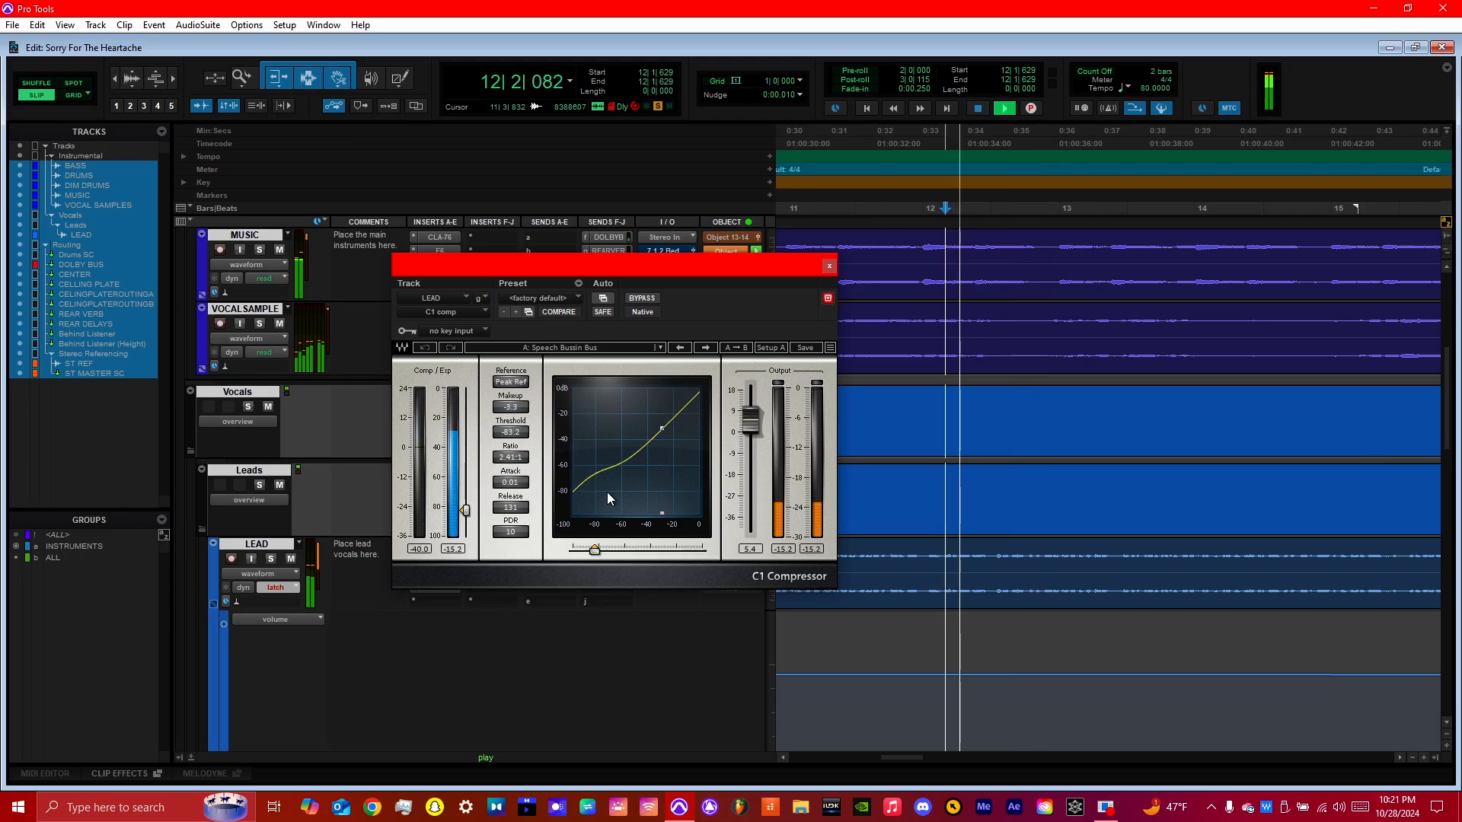
{"action": "key", "text": "space"}
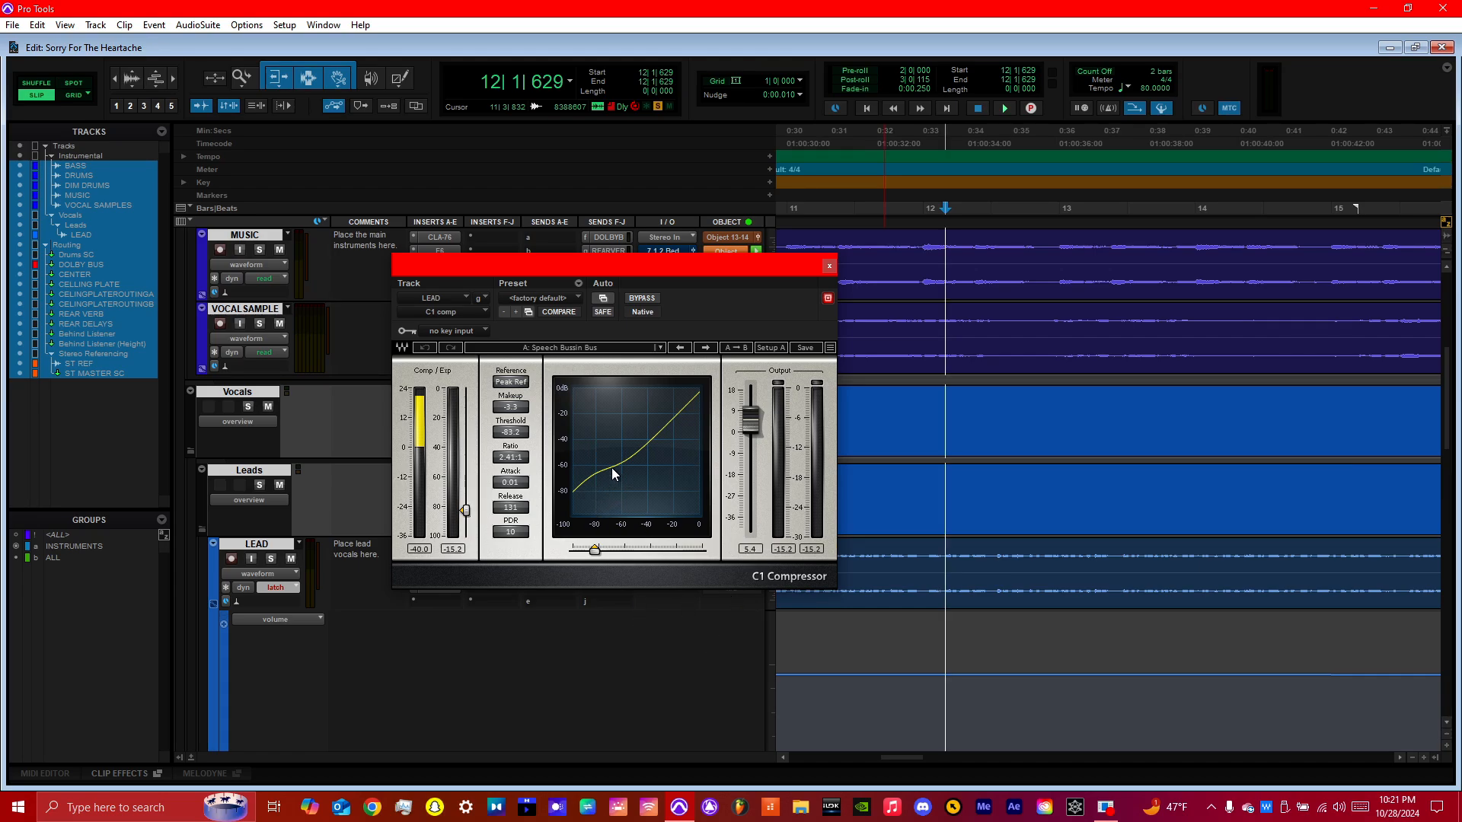
{"action": "left_click", "coordinate": [829, 265]}
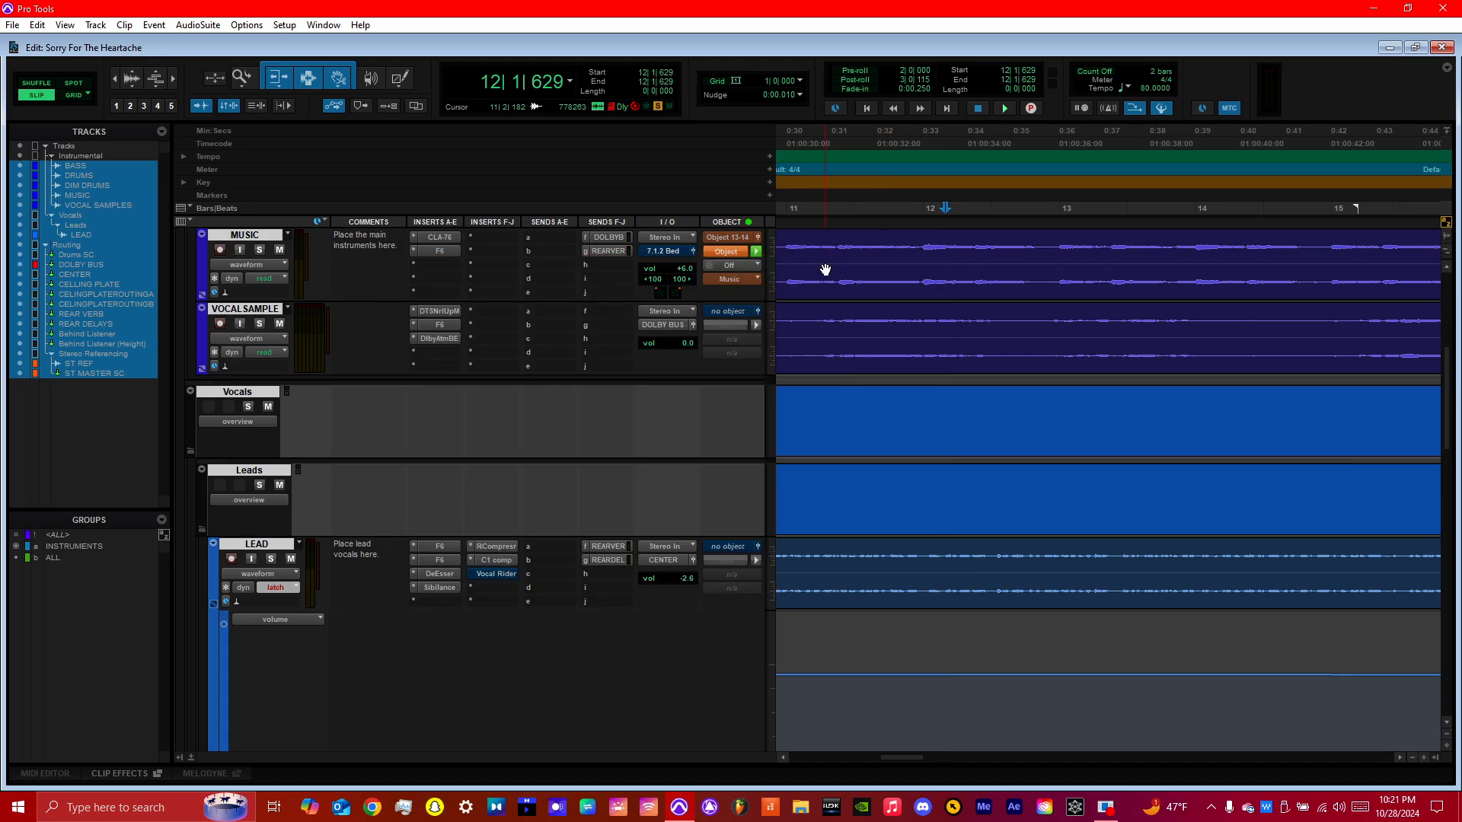
{"action": "key", "text": "space"}
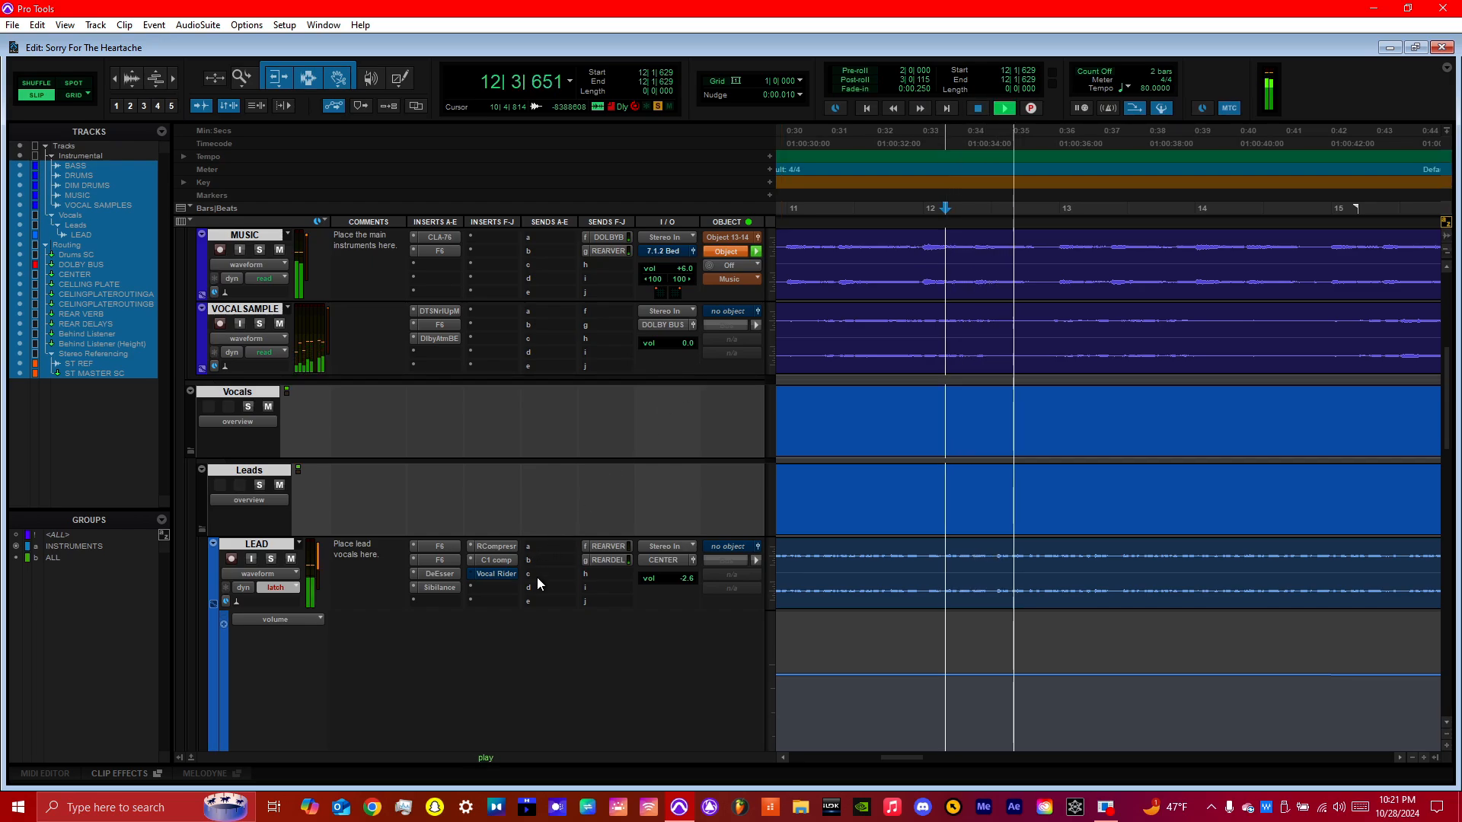
{"action": "key", "text": "space"}
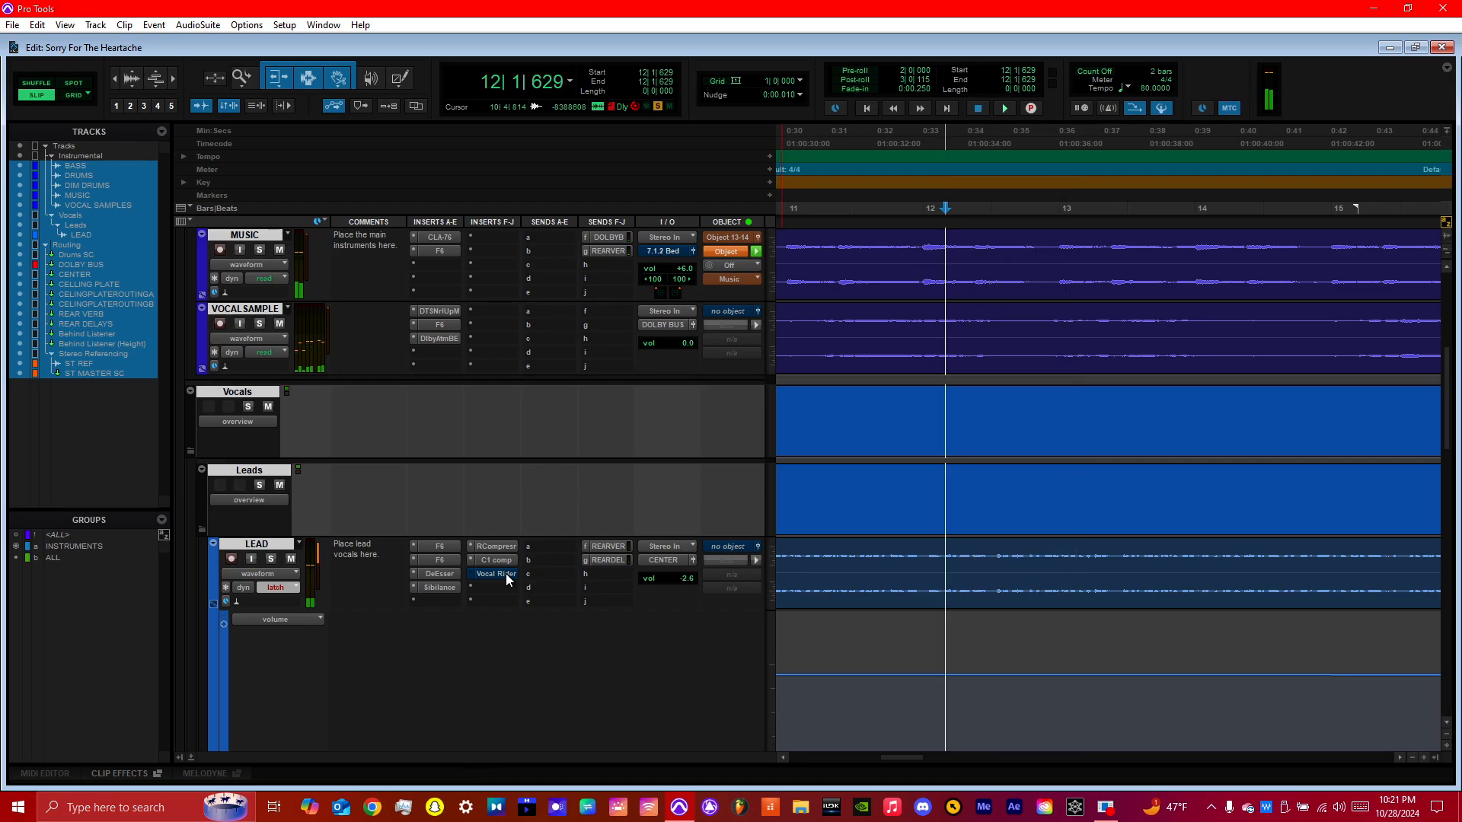
Step: Take the Vocal Rider insert on the LEAD track out of bypass and open it
{"action": "right_click", "coordinate": [497, 577]}
{"action": "left_click", "coordinate": [518, 580]}
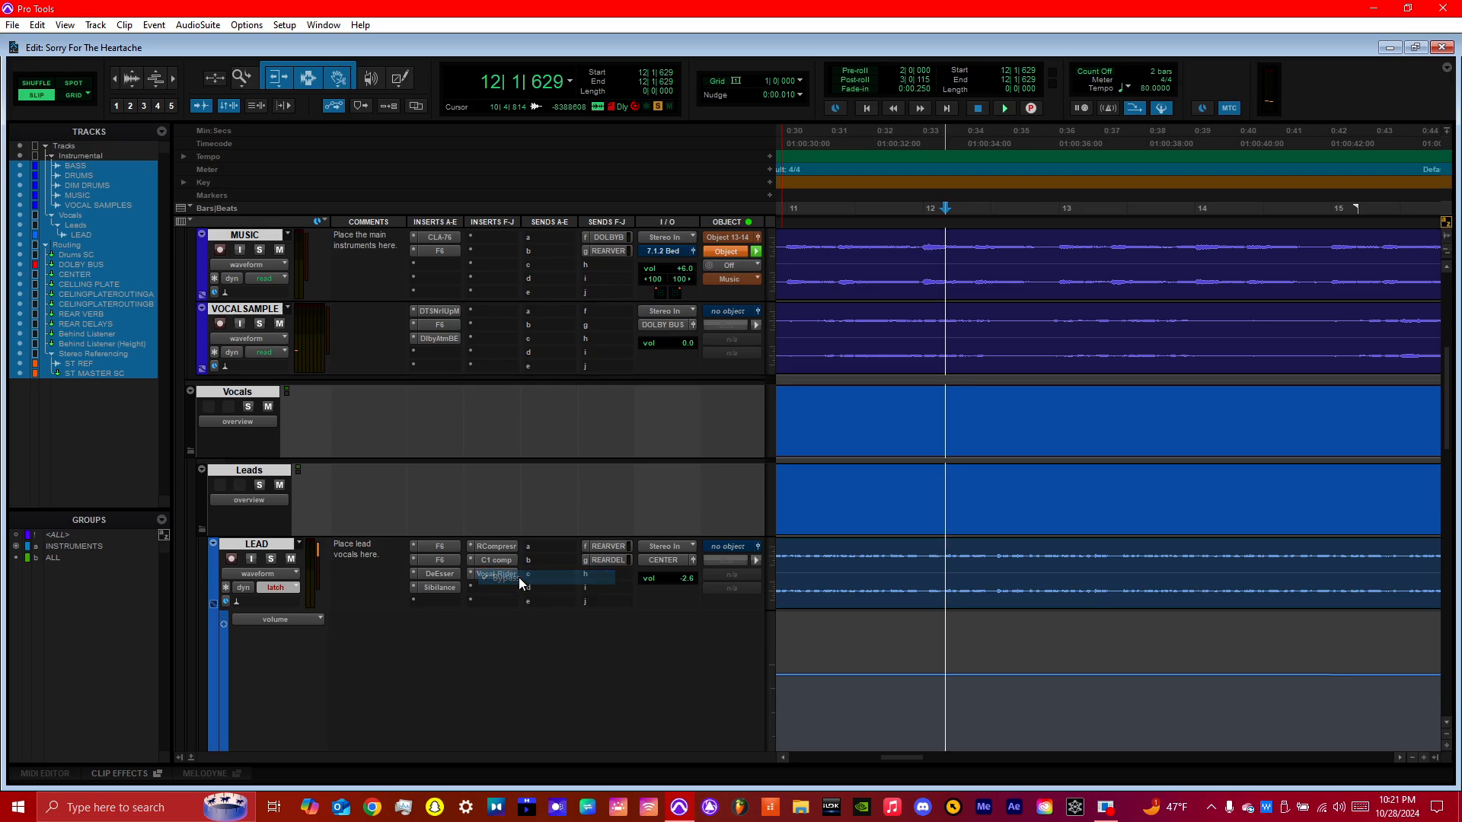
{"action": "left_click", "coordinate": [503, 572]}
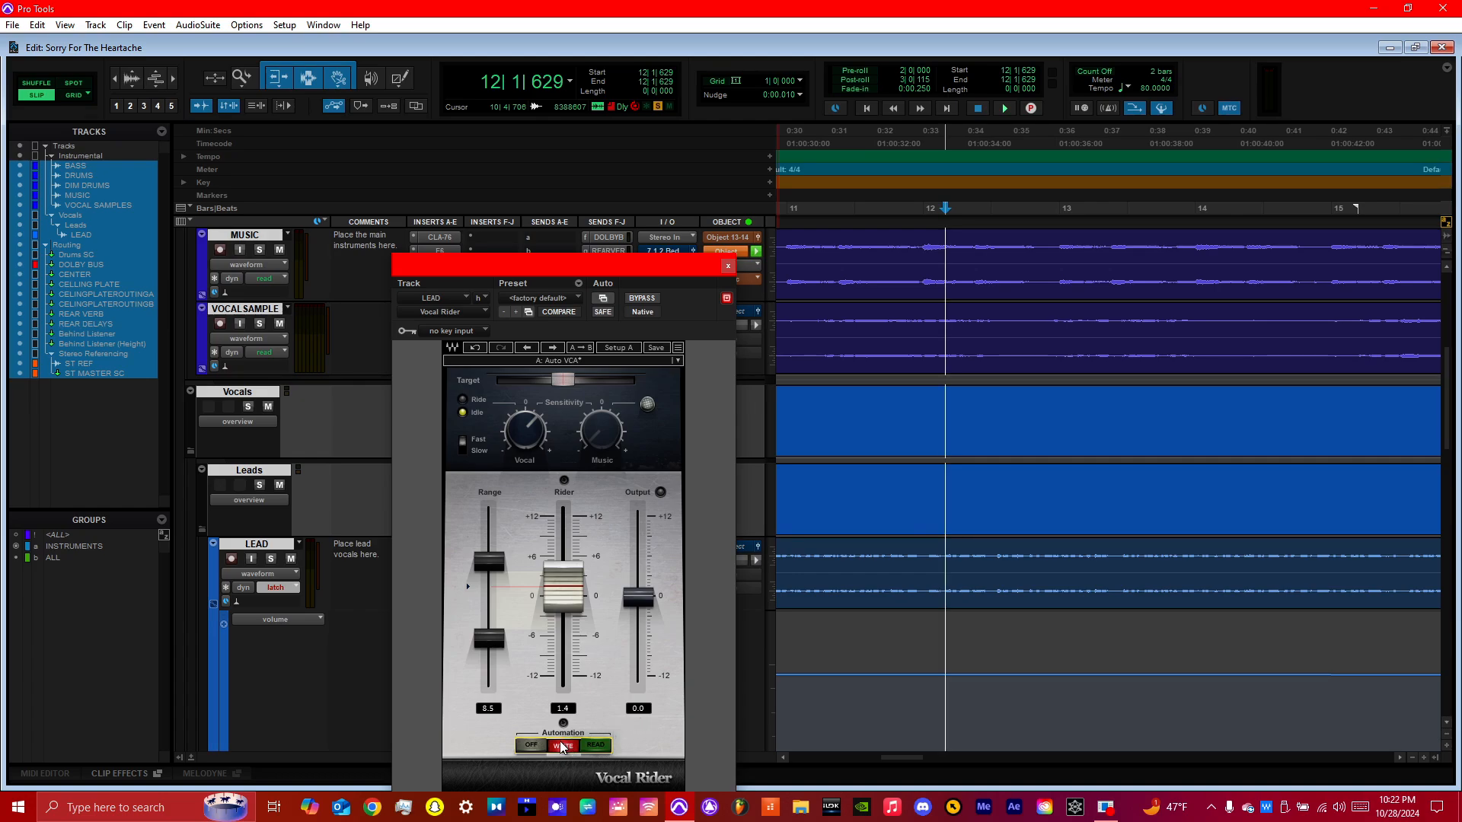
Step: Check that the LEAD track's automation mode is latch, and play from bar 12 to hear Vocal Rider
{"action": "left_click", "coordinate": [293, 586]}
{"action": "left_click", "coordinate": [381, 623]}
{"action": "key", "text": "space"}
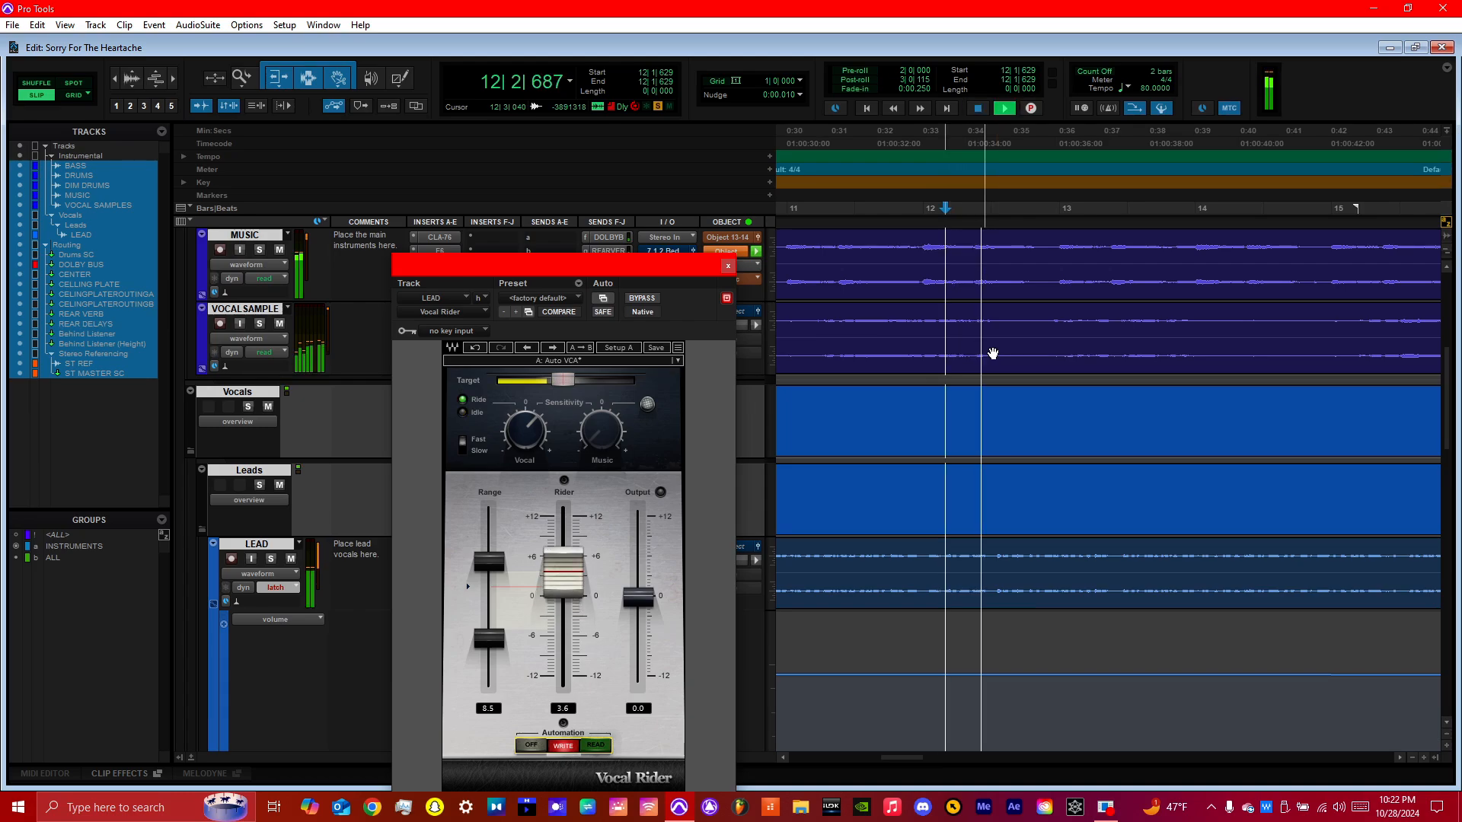
{"action": "key", "text": "space"}
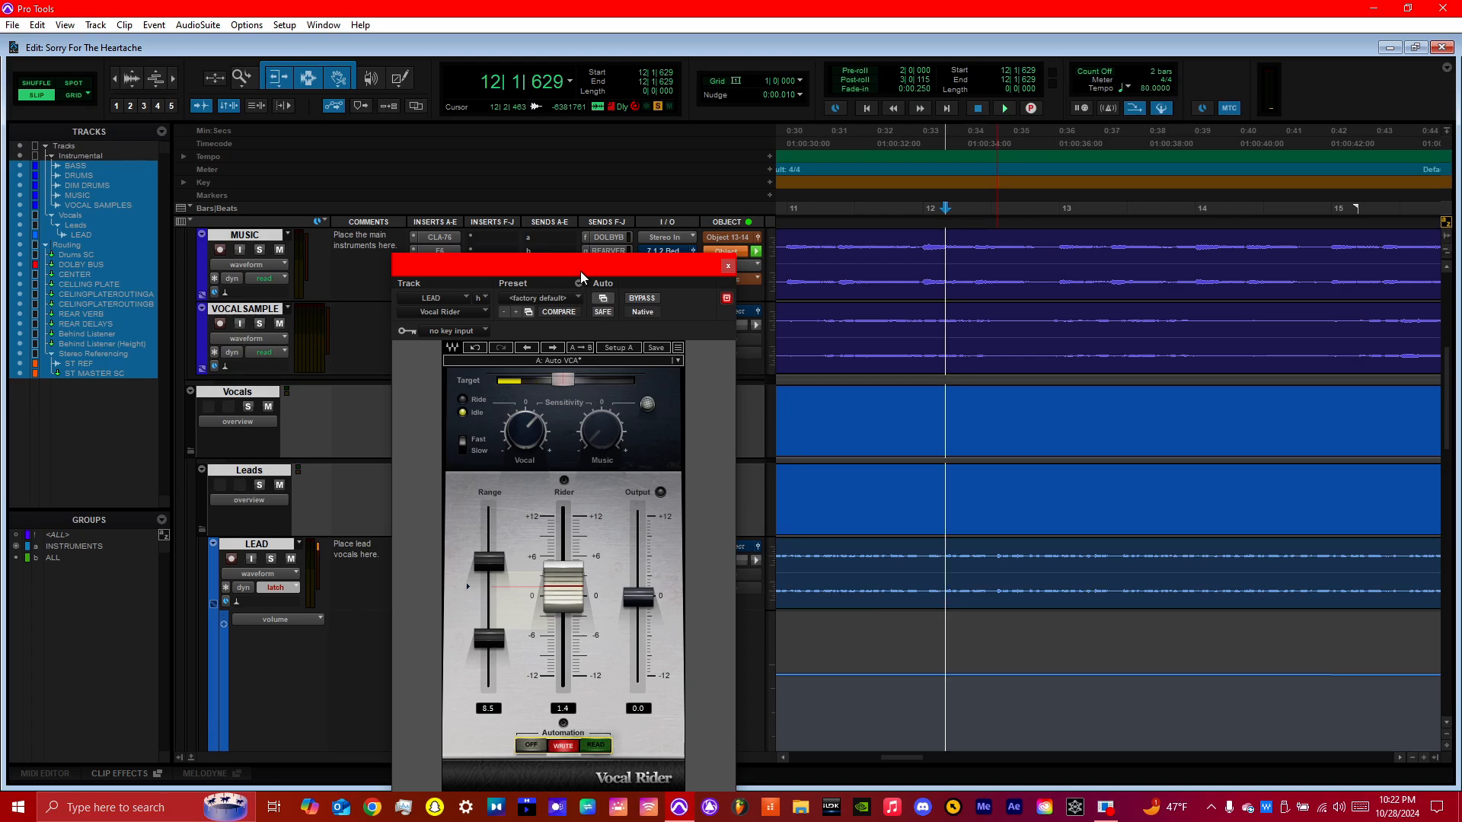
Step: Move the Vocal Rider window higher so all its controls are visible and replay the passage
{"action": "left_click_drag", "start_coordinate": [578, 270], "coordinate": [574, 208]}
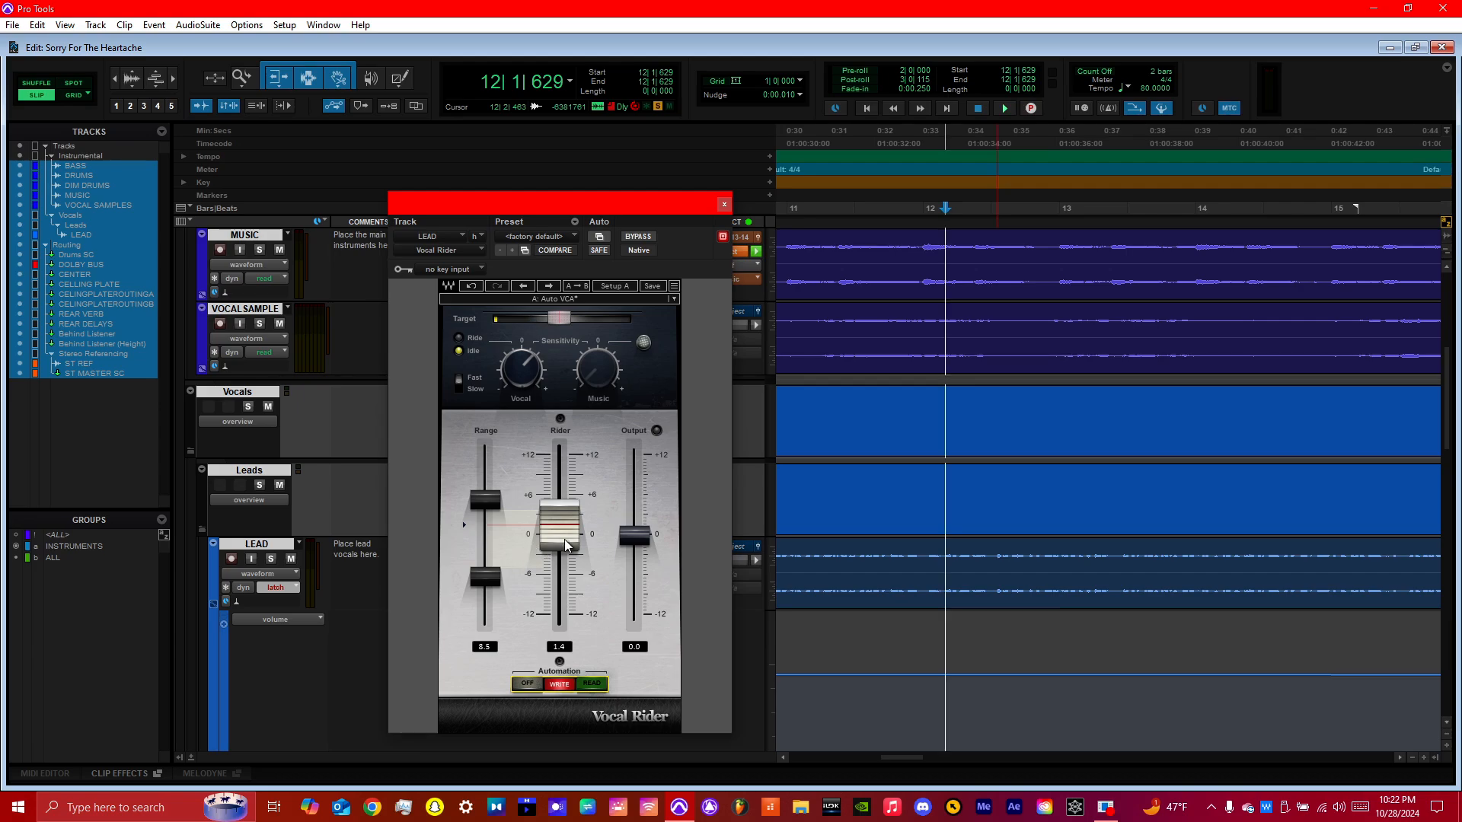
{"action": "key", "text": "space"}
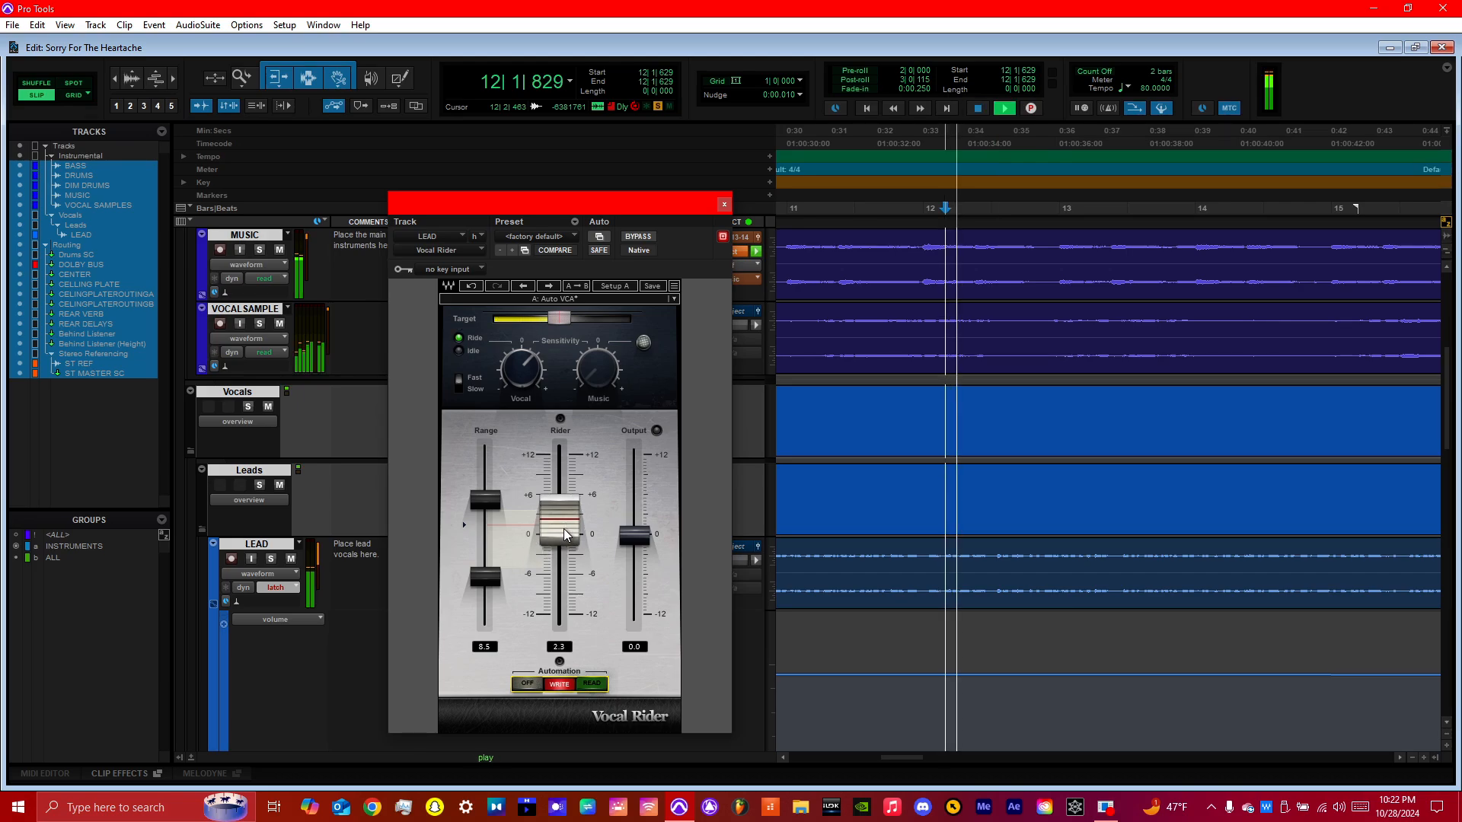
{"action": "key", "text": "space"}
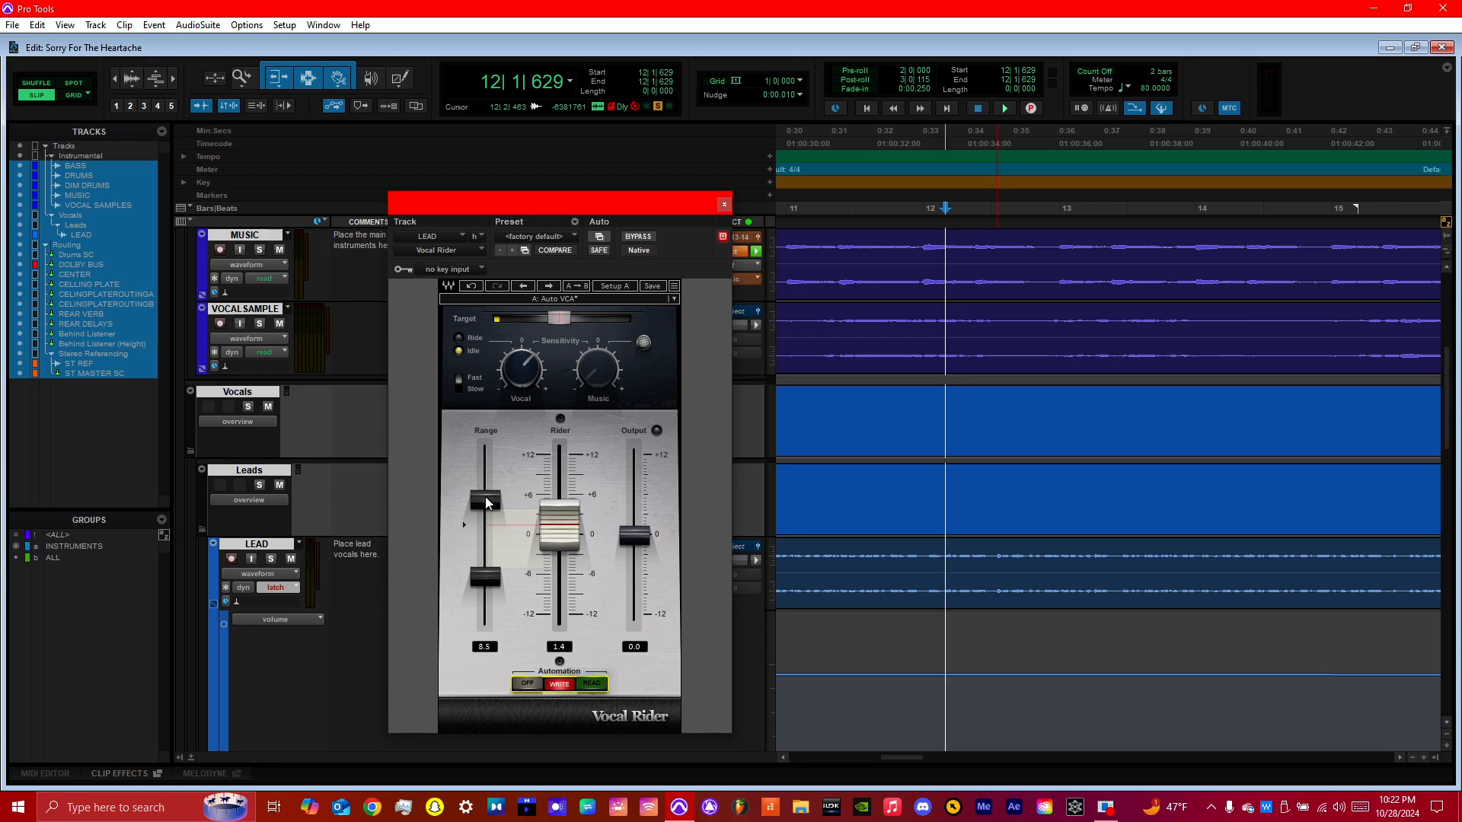
Step: Play and stop the passage from bar 12 several times to examine how the rider fader moves within its range
{"action": "mouse_move", "coordinate": [485, 502]}
{"action": "key", "text": "space"}
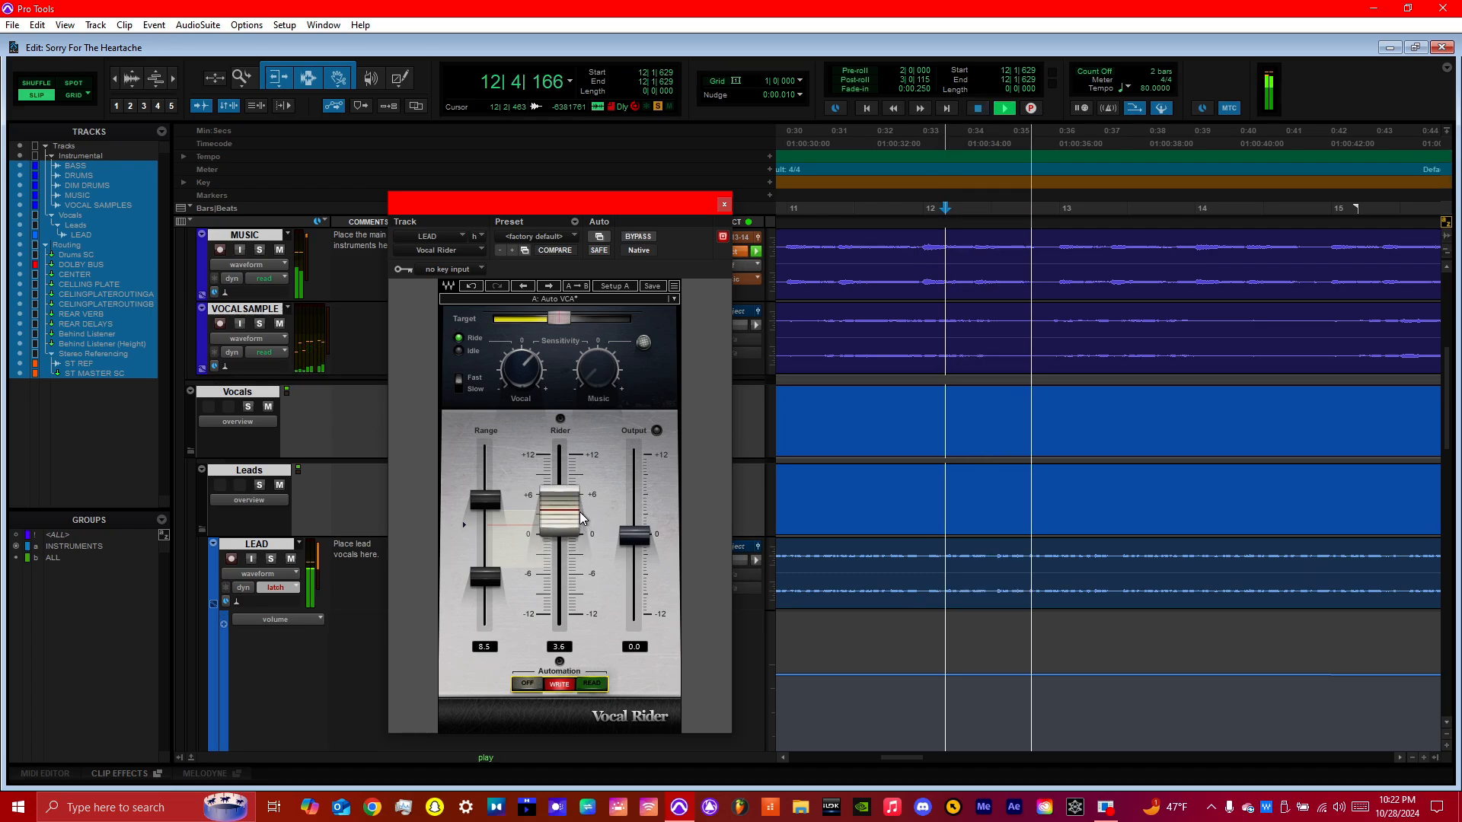
{"action": "key", "text": "space"}
{"action": "key", "text": "space"}
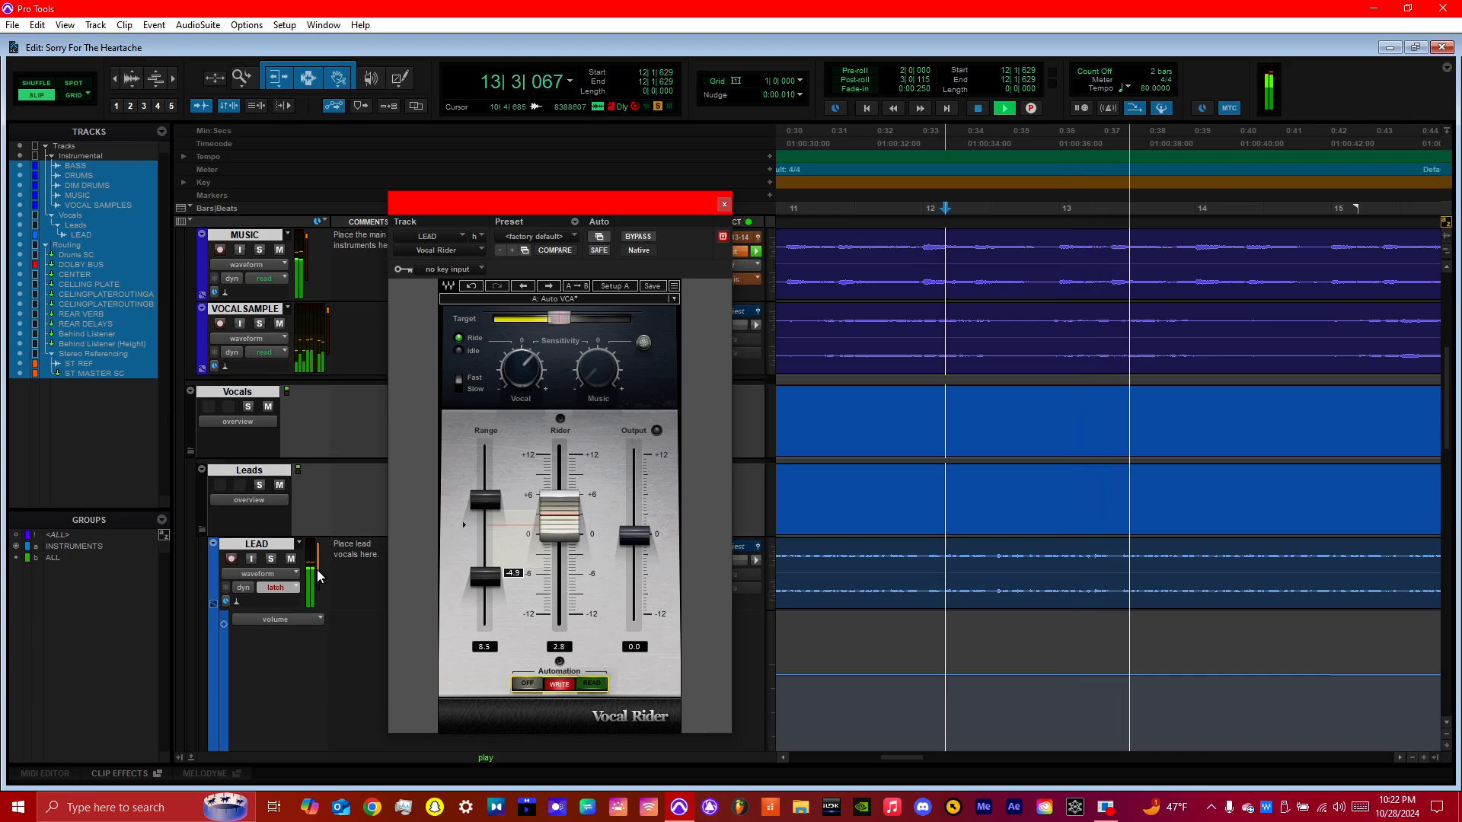
{"action": "key", "text": "space"}
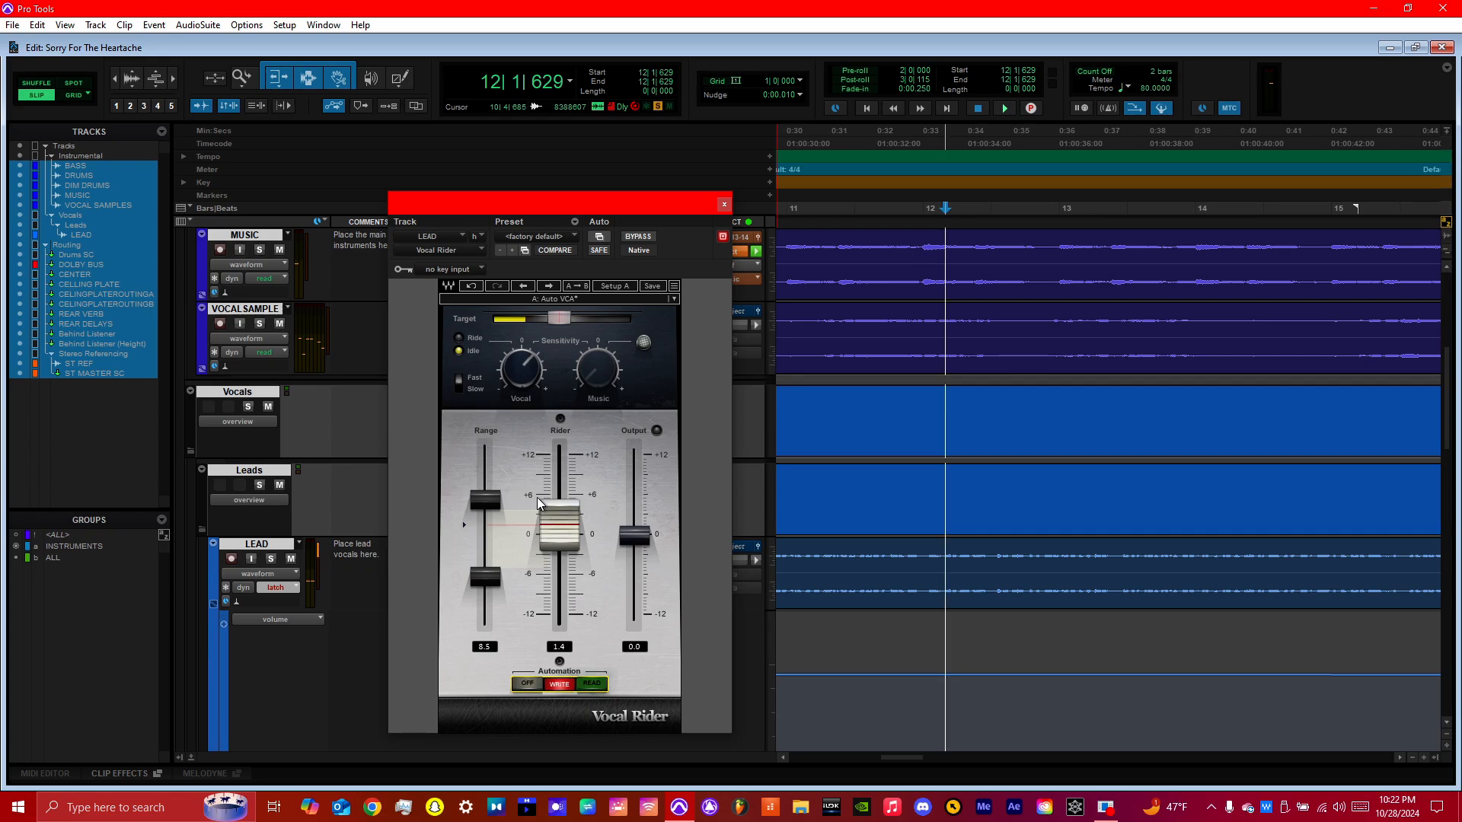
{"action": "key", "text": "space"}
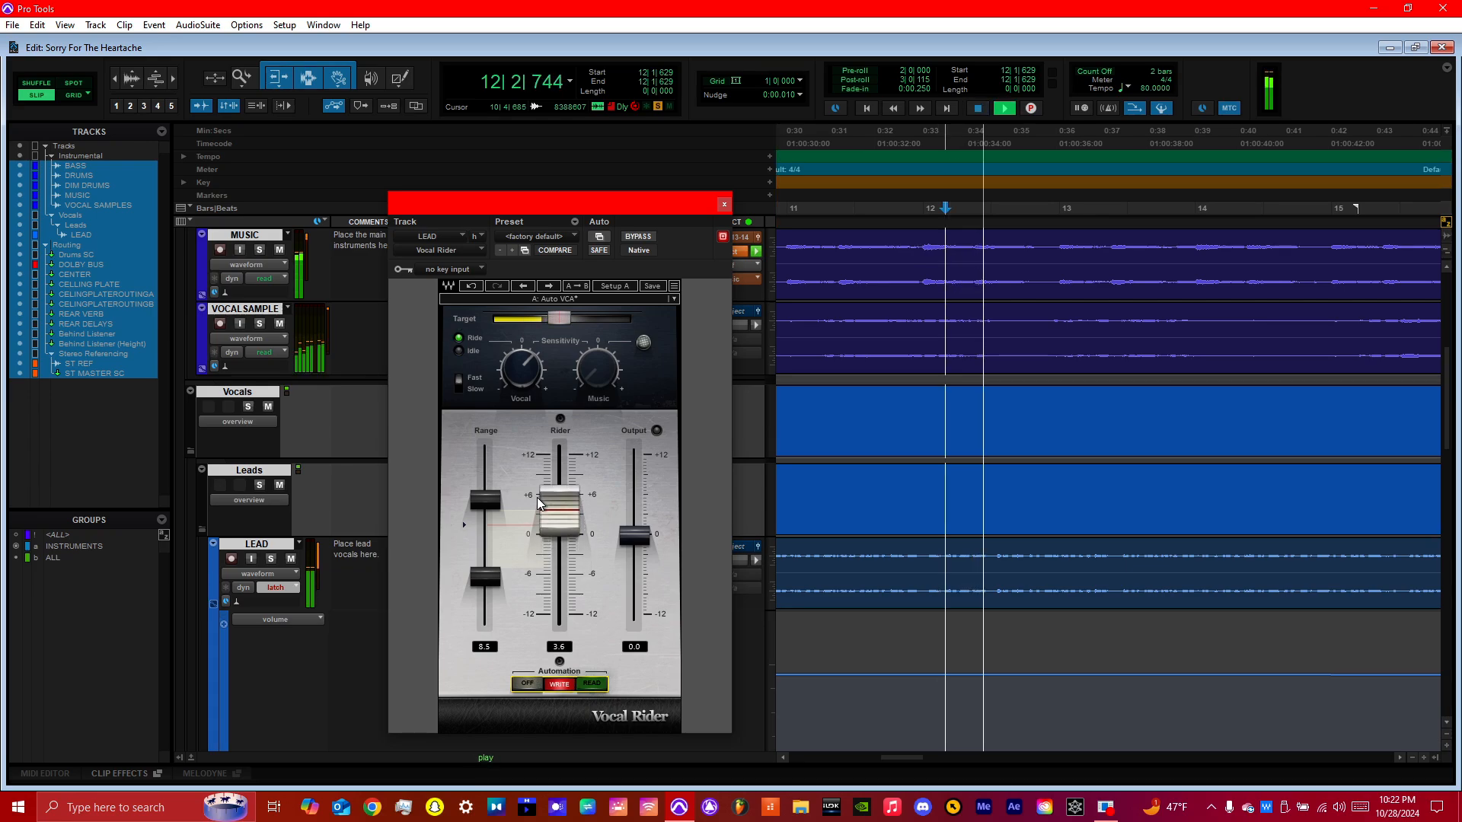
{"action": "key", "text": "space"}
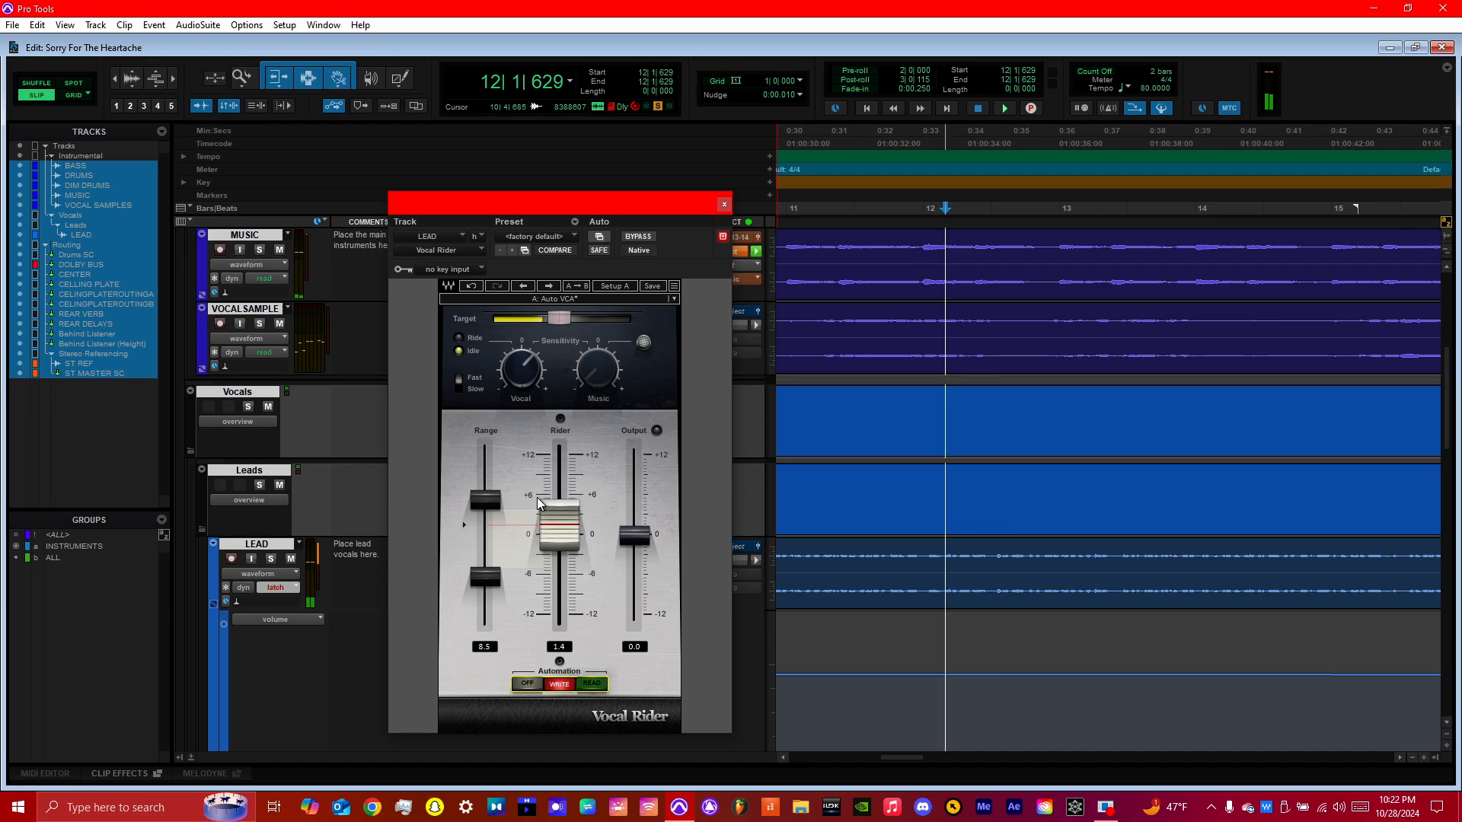
{"action": "key", "text": "space"}
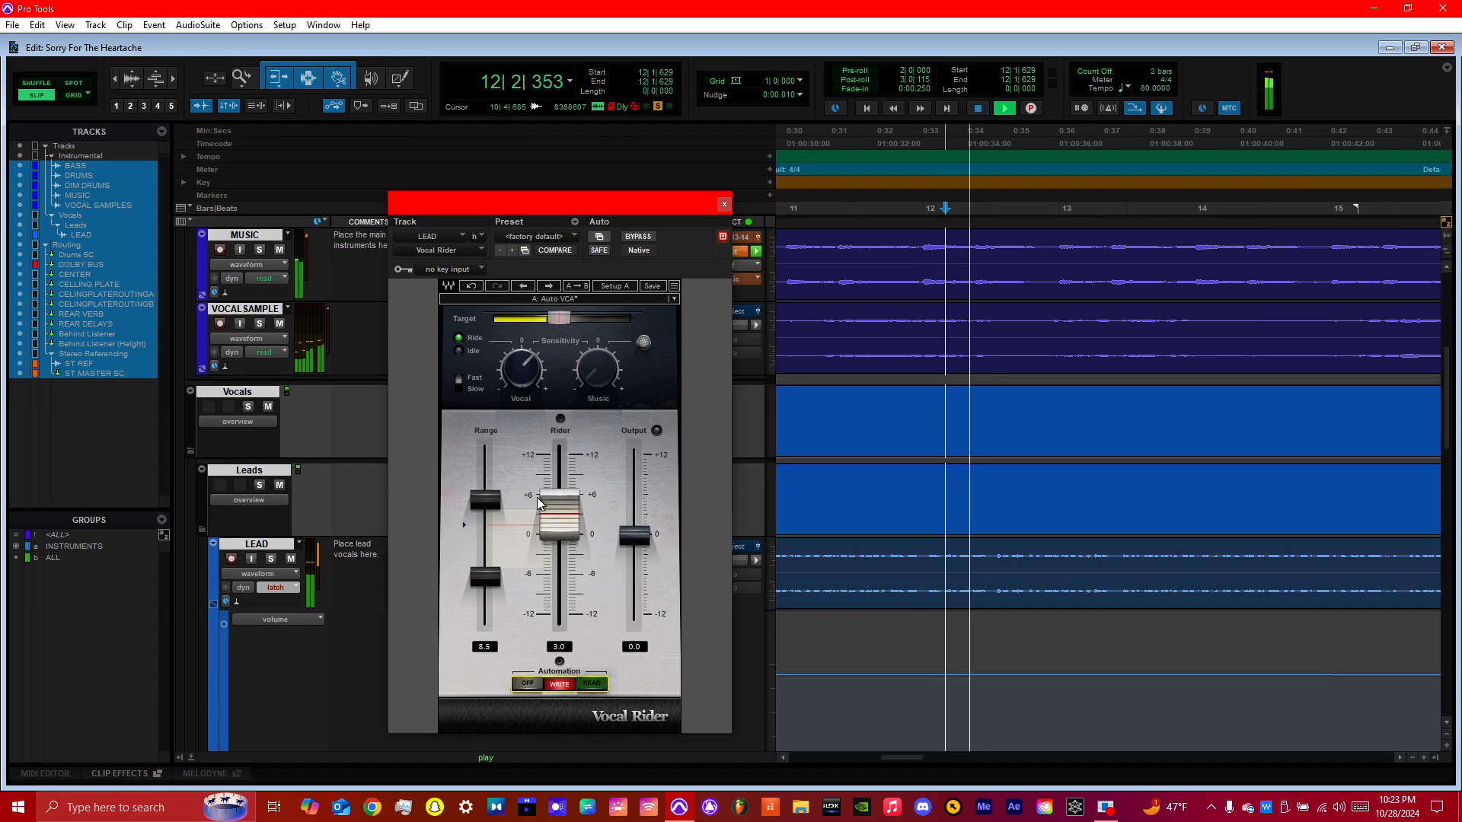
{"action": "key", "text": "space"}
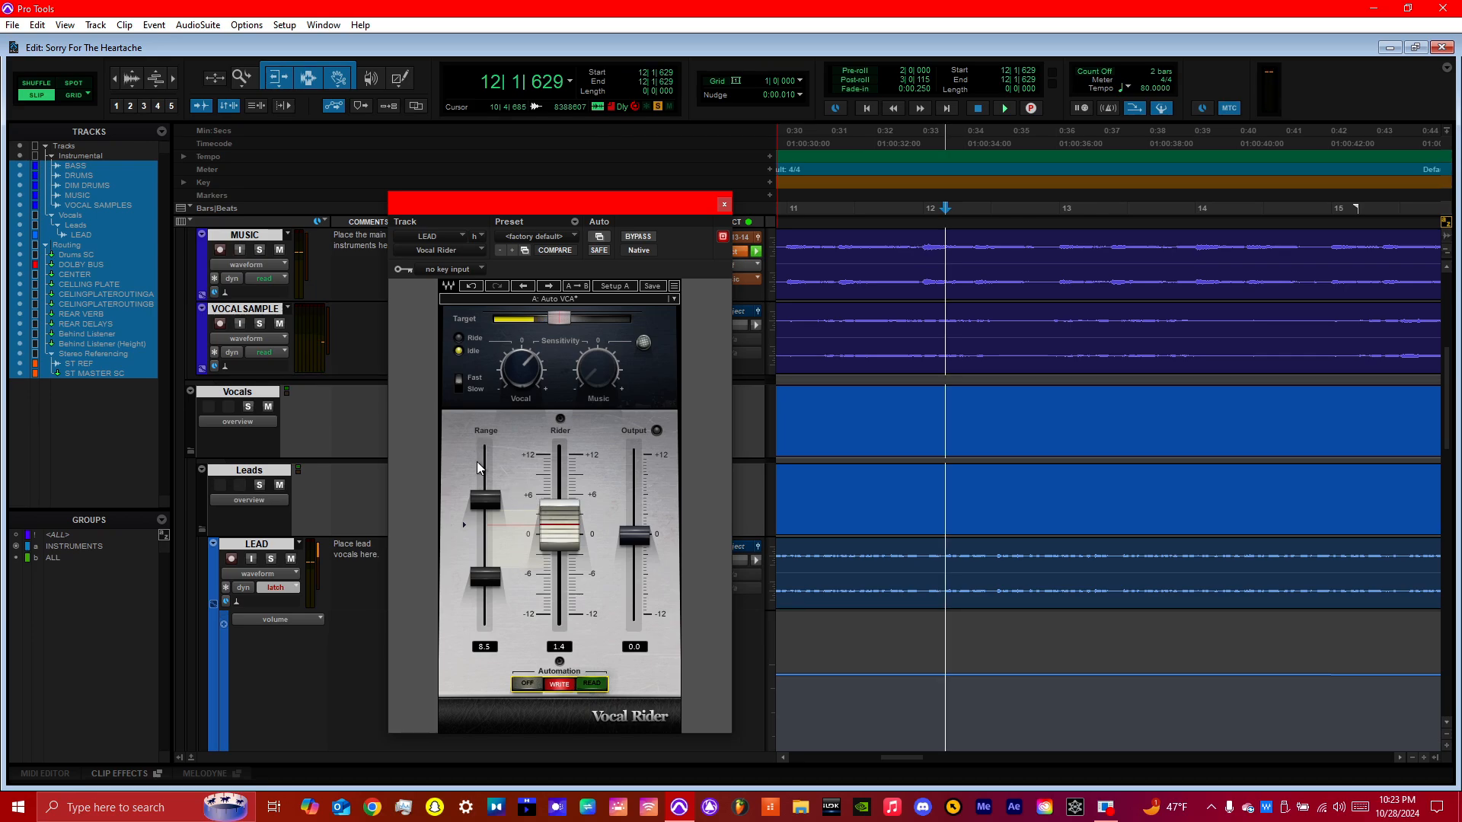
Step: Close Vocal Rider and play from bar 12 with the LEAD track's whole insert chain active, bringing the instrumental tracks into view
{"action": "left_click", "coordinate": [724, 204]}
{"action": "key", "text": "space"}
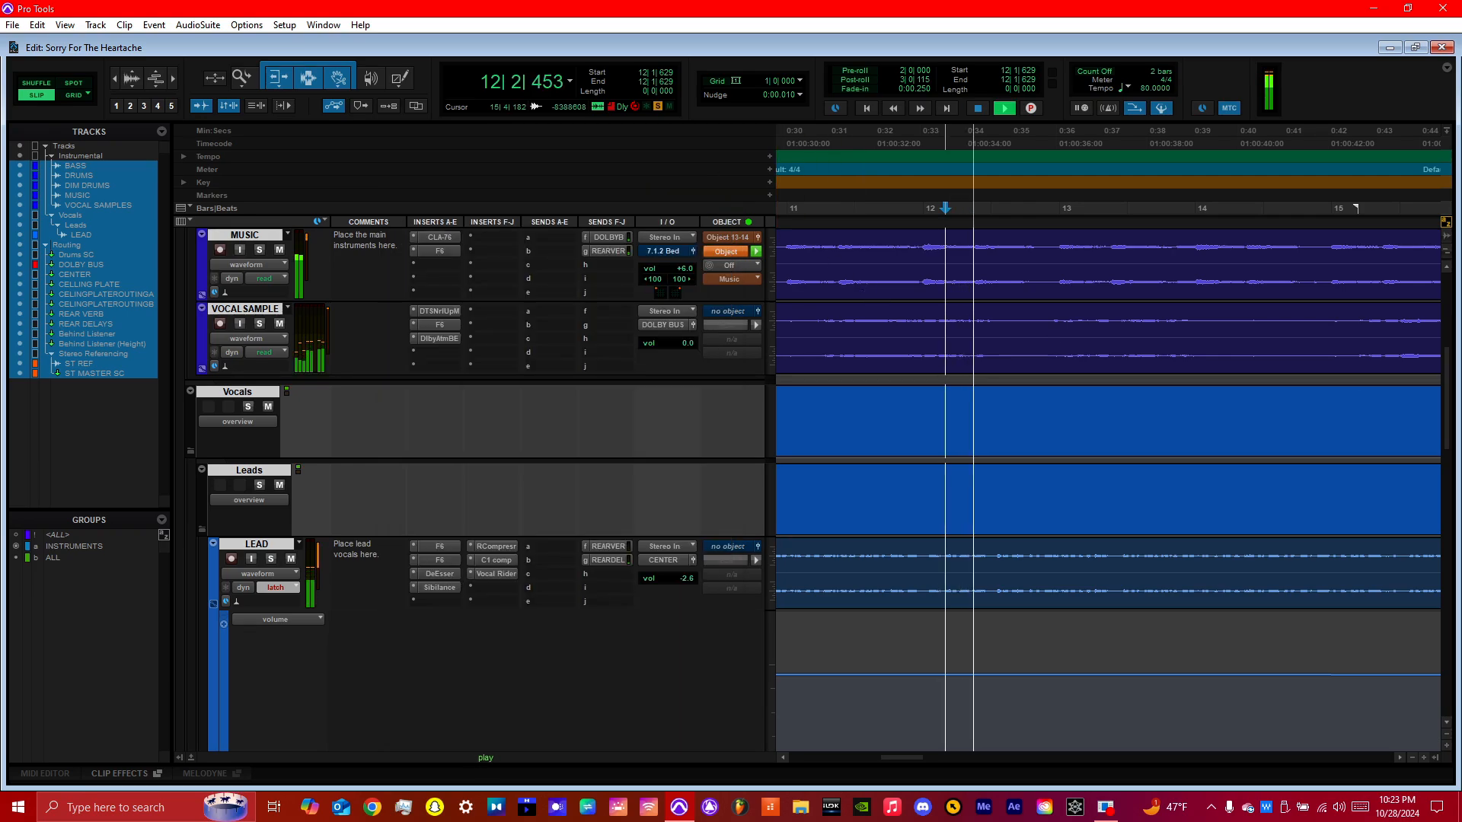
{"action": "scroll", "coordinate": [1452, 367], "scroll_direction": "up", "scroll_amount": 5}
{"action": "scroll", "coordinate": [1451, 368], "scroll_direction": "up", "scroll_amount": 3}
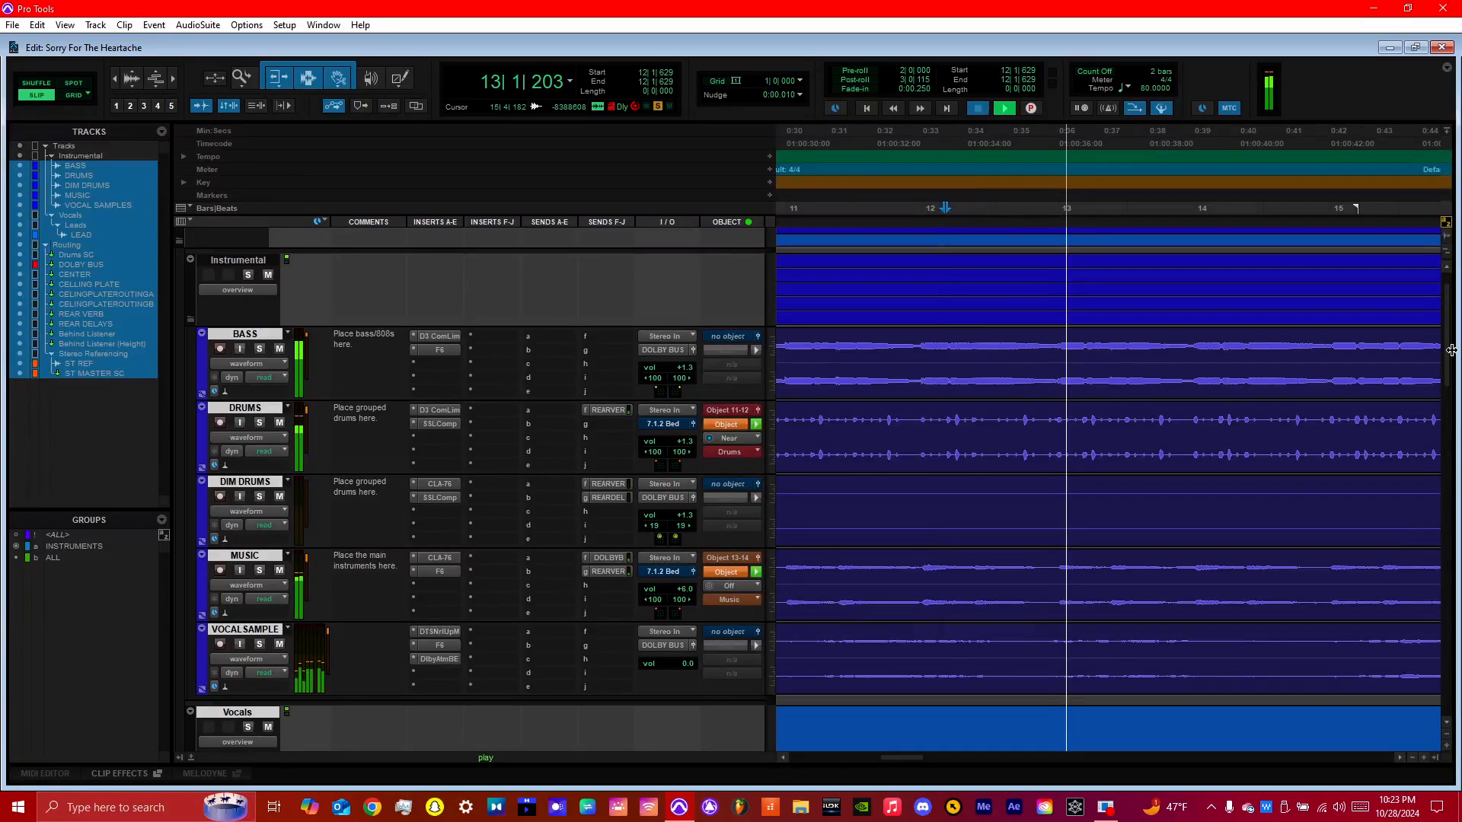
{"action": "key", "text": "space"}
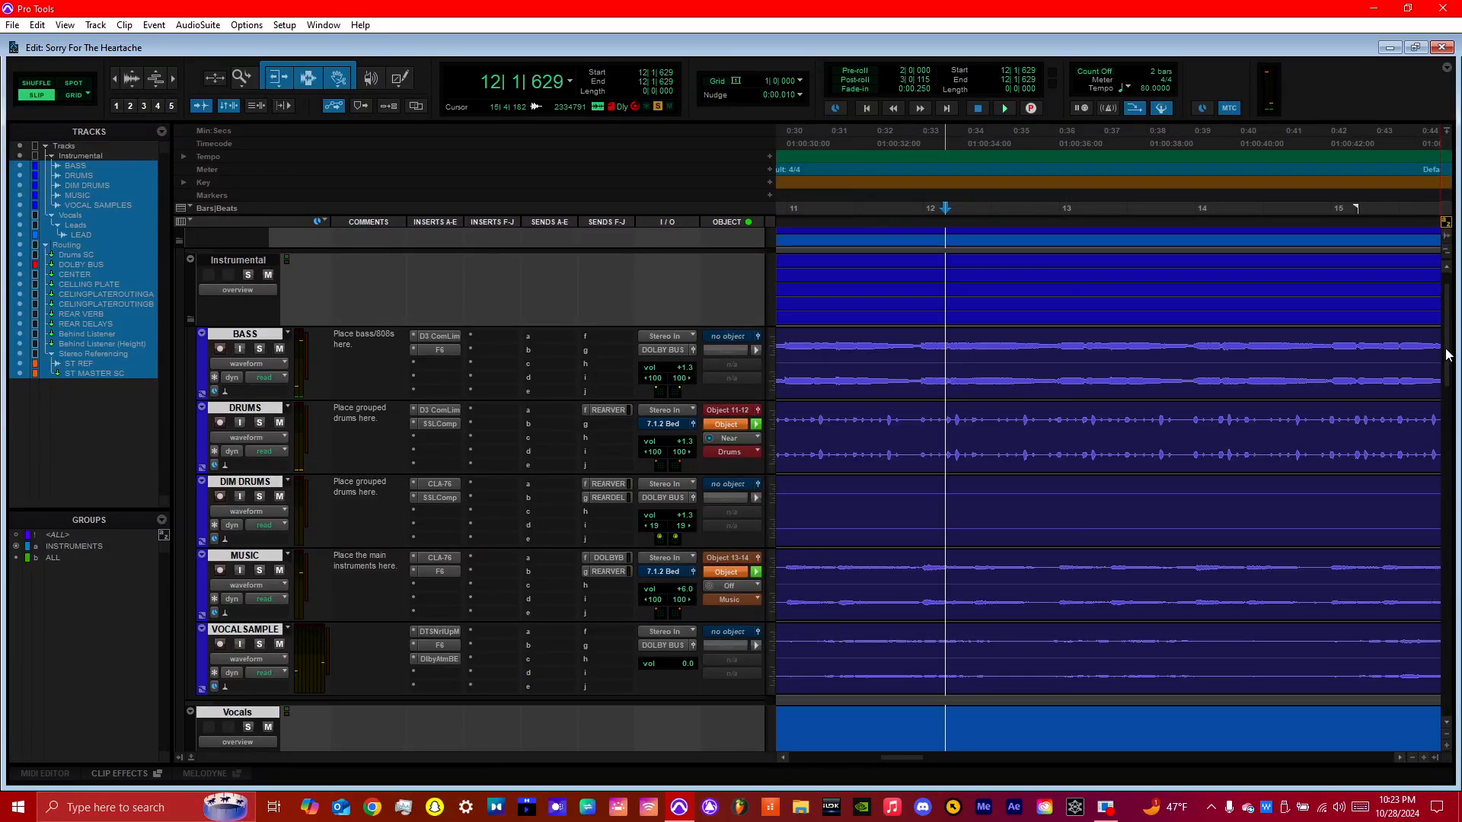
Step: Open each of the two F6 equalizers on the LEAD track in turn to review its curve, and close it again
{"action": "left_click_drag", "start_coordinate": [1449, 355], "coordinate": [1457, 433]}
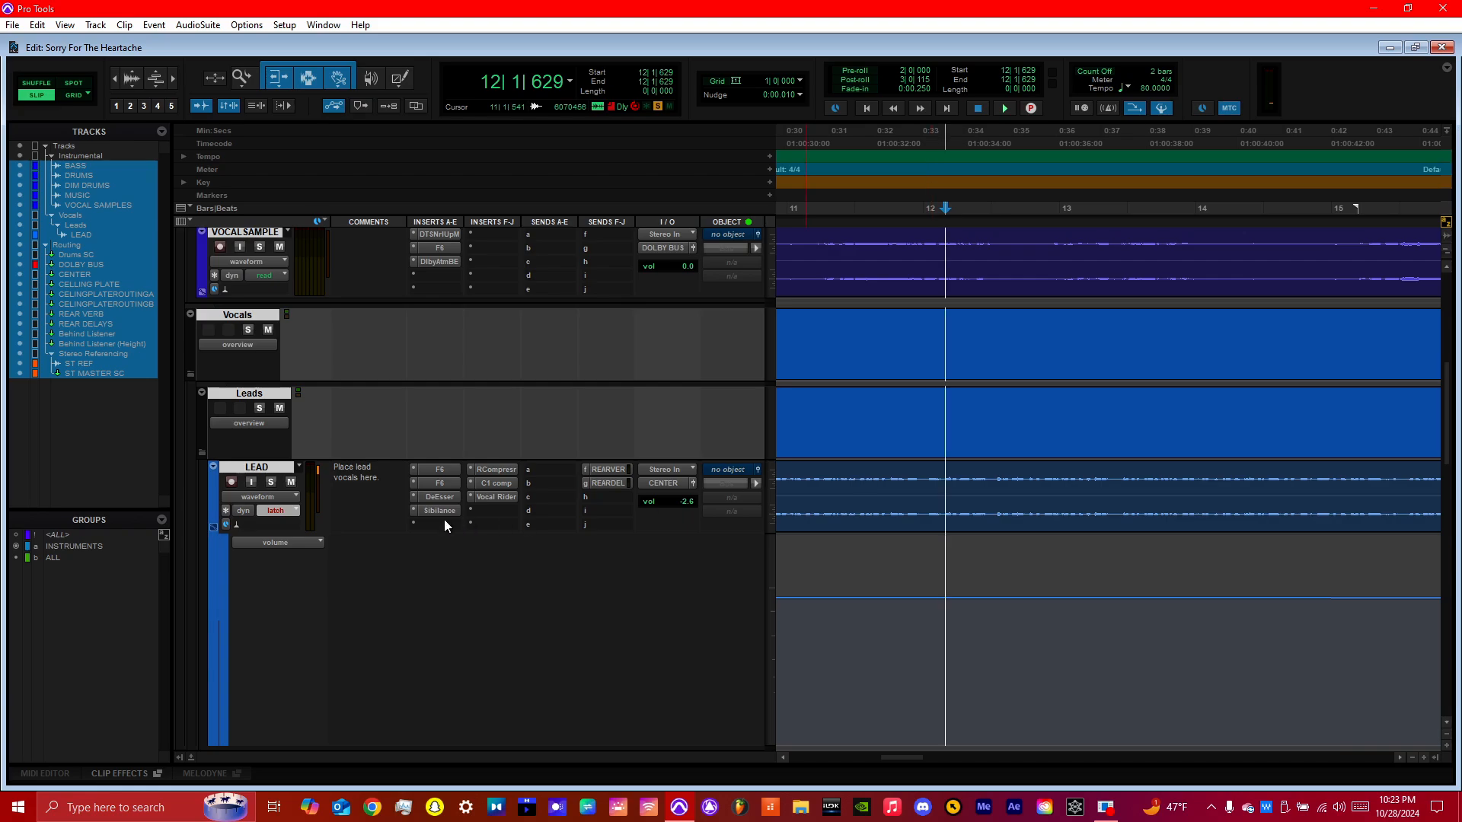
{"action": "left_click", "coordinate": [442, 465]}
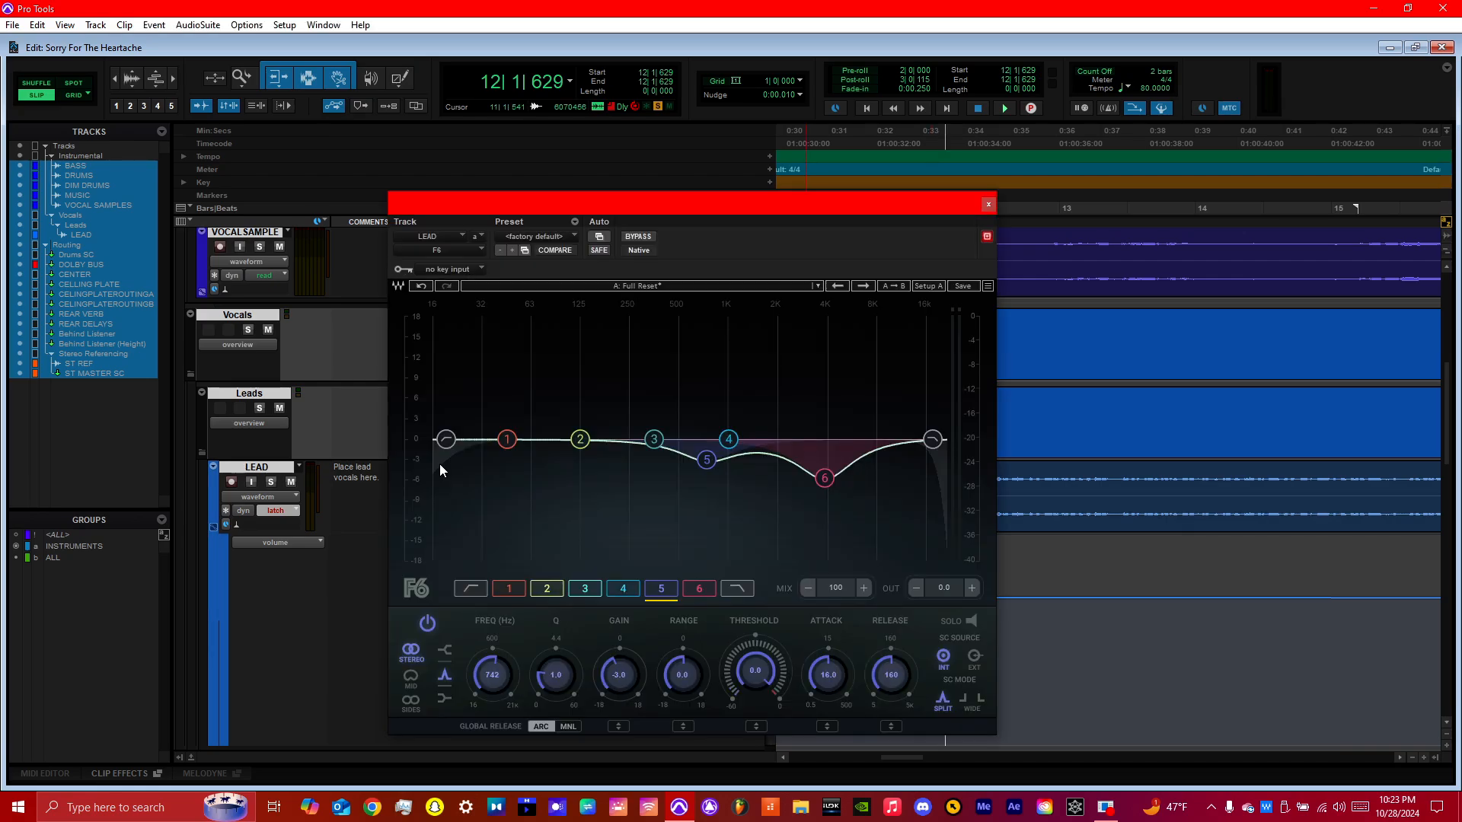
{"action": "left_click", "coordinate": [990, 202]}
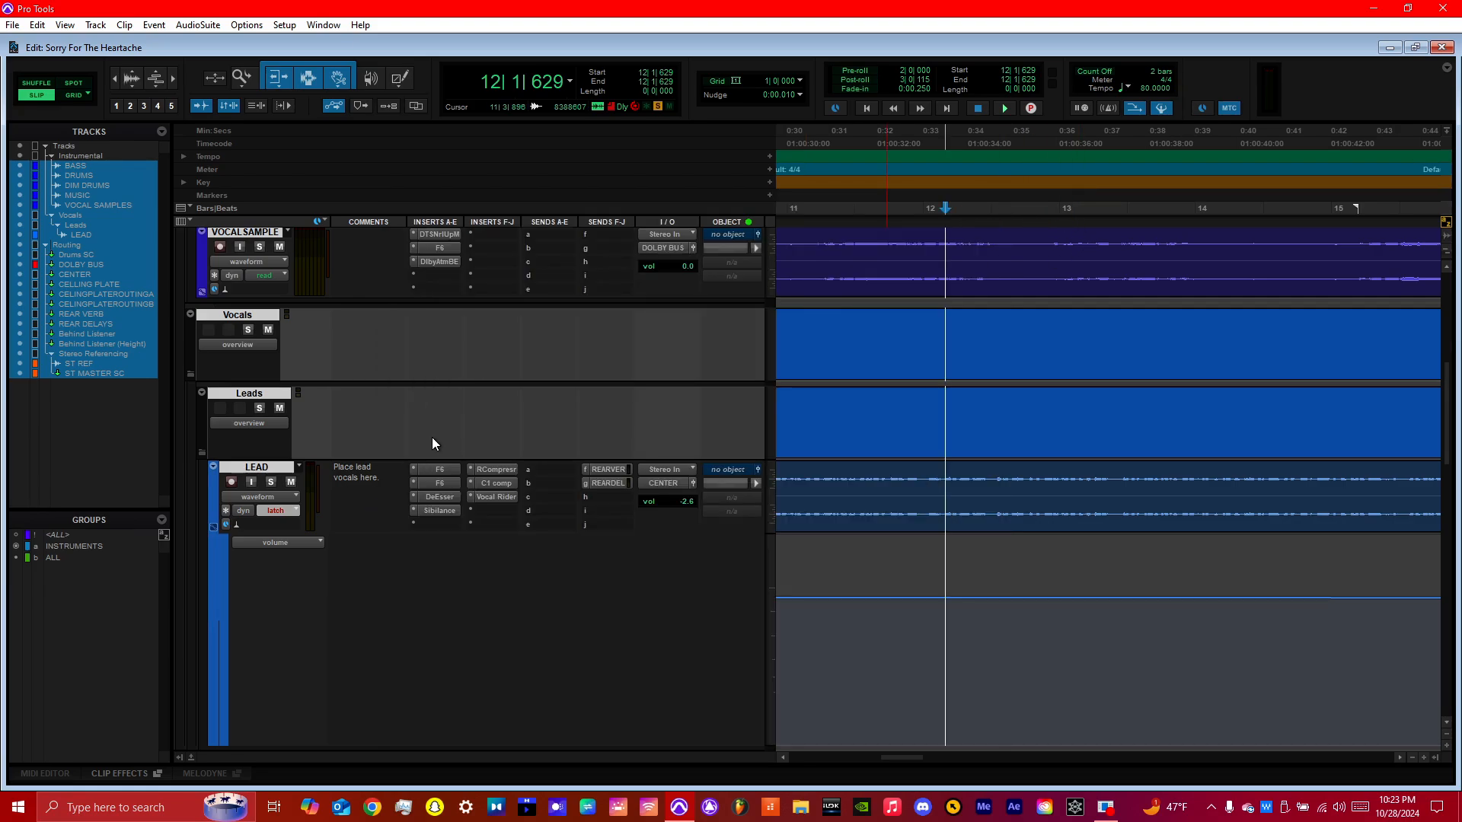
{"action": "left_click", "coordinate": [441, 479]}
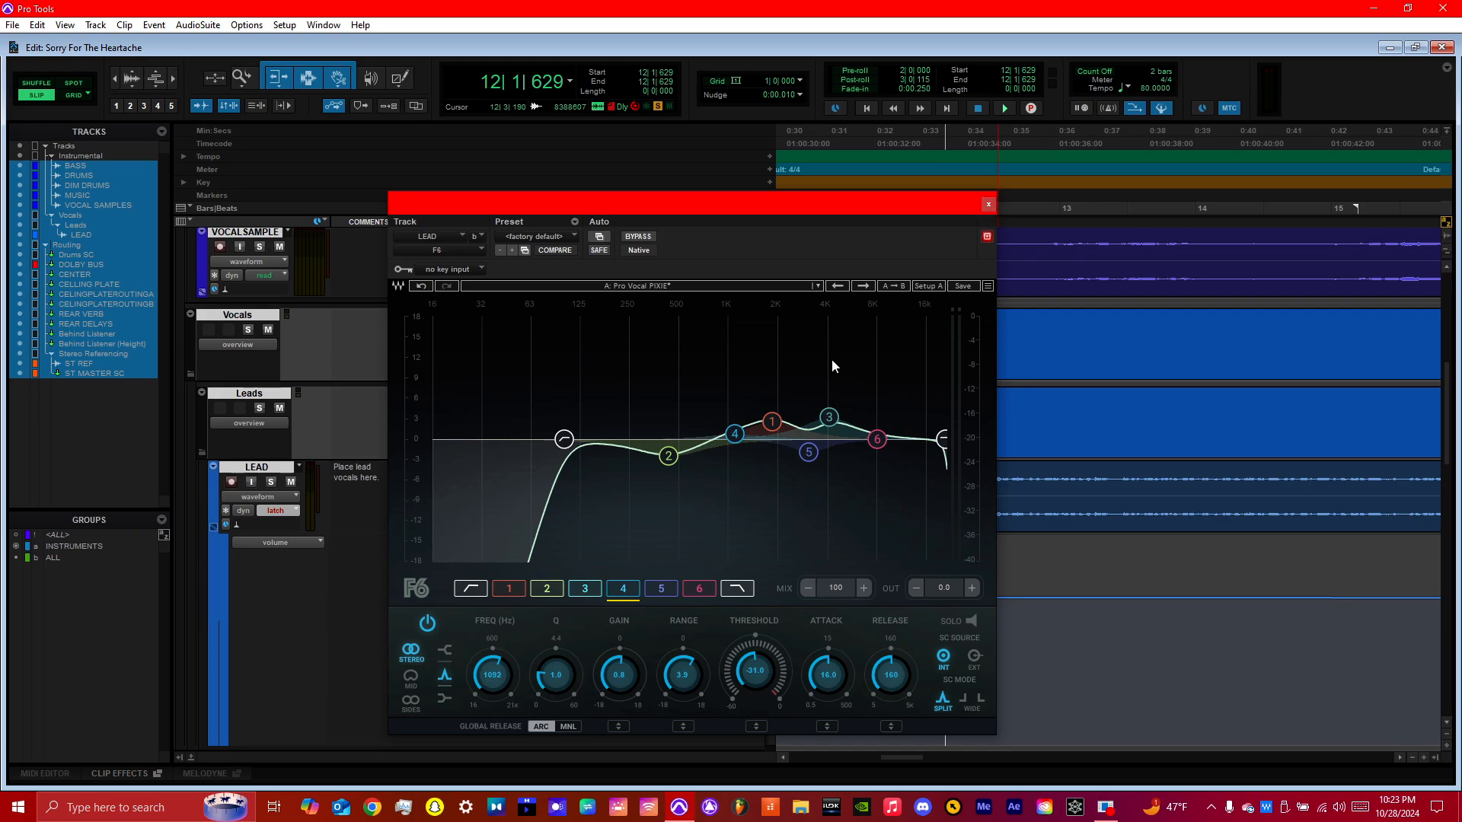
{"action": "left_click", "coordinate": [988, 205]}
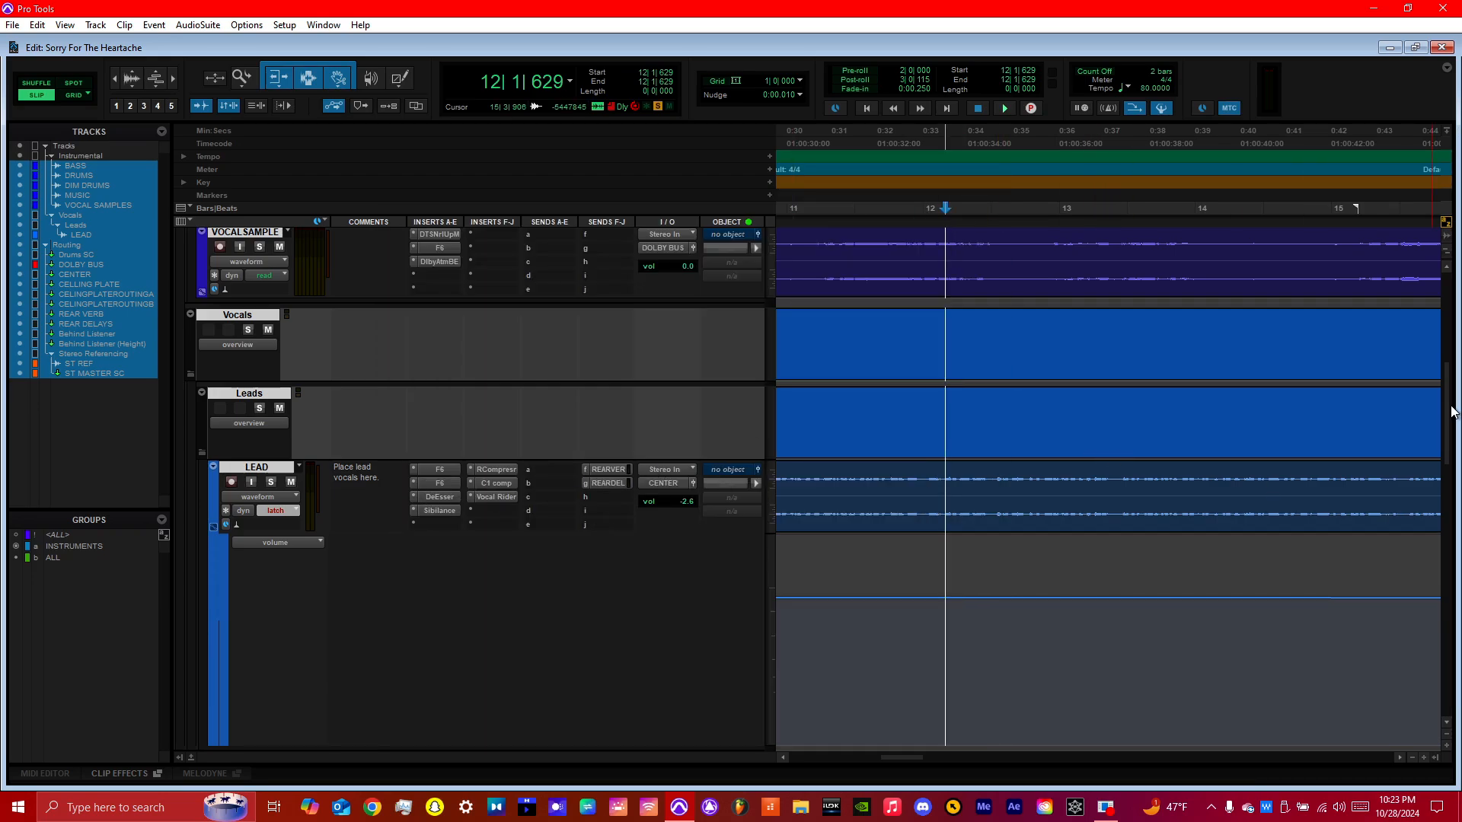
Step: Play the session from bar 12 and solo the DRUMS track during playback
{"action": "left_click_drag", "start_coordinate": [1450, 411], "coordinate": [1454, 332]}
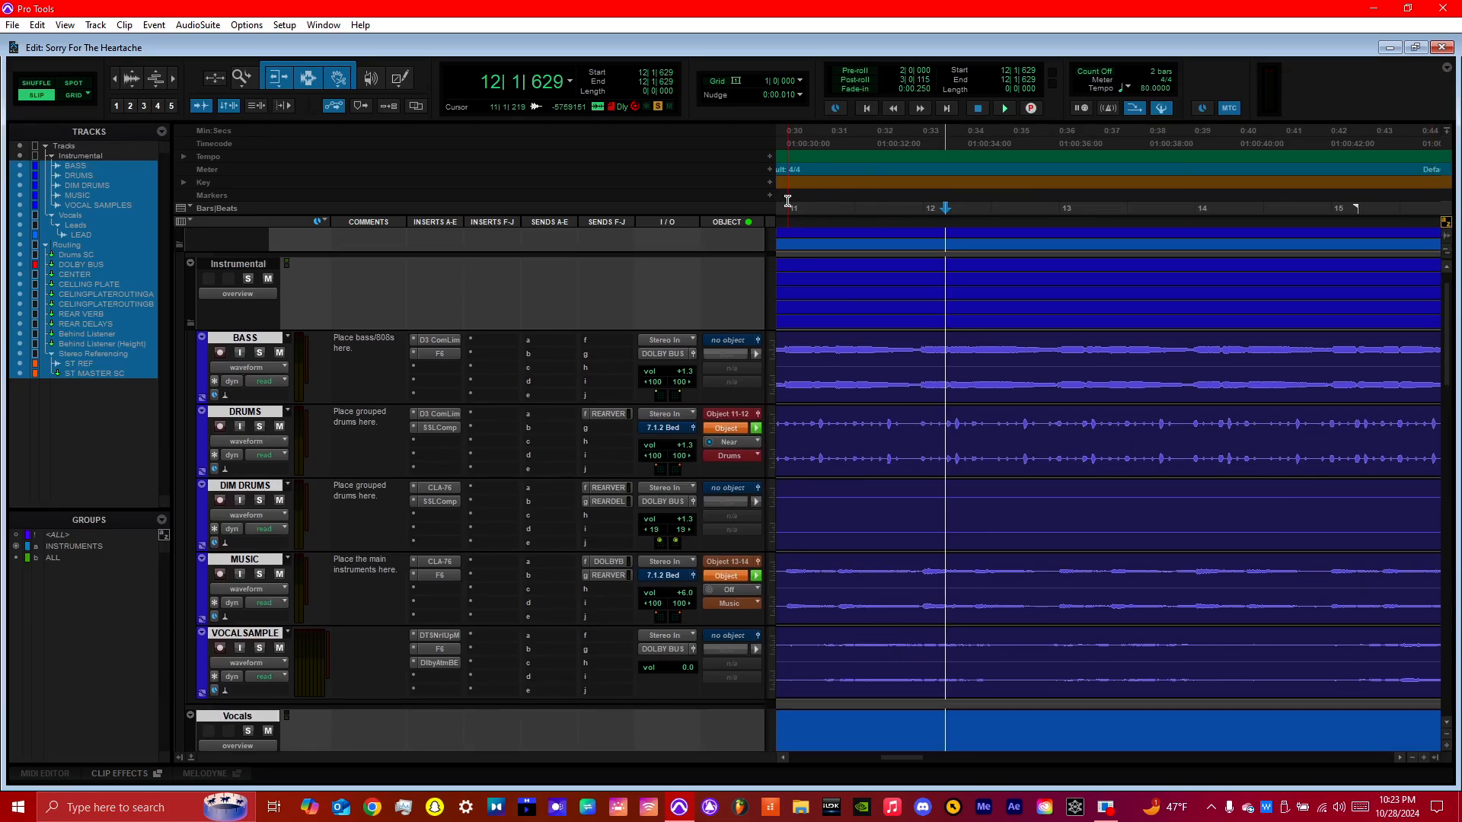
{"action": "key", "text": "space"}
{"action": "left_click_drag", "start_coordinate": [892, 752], "coordinate": [930, 739]}
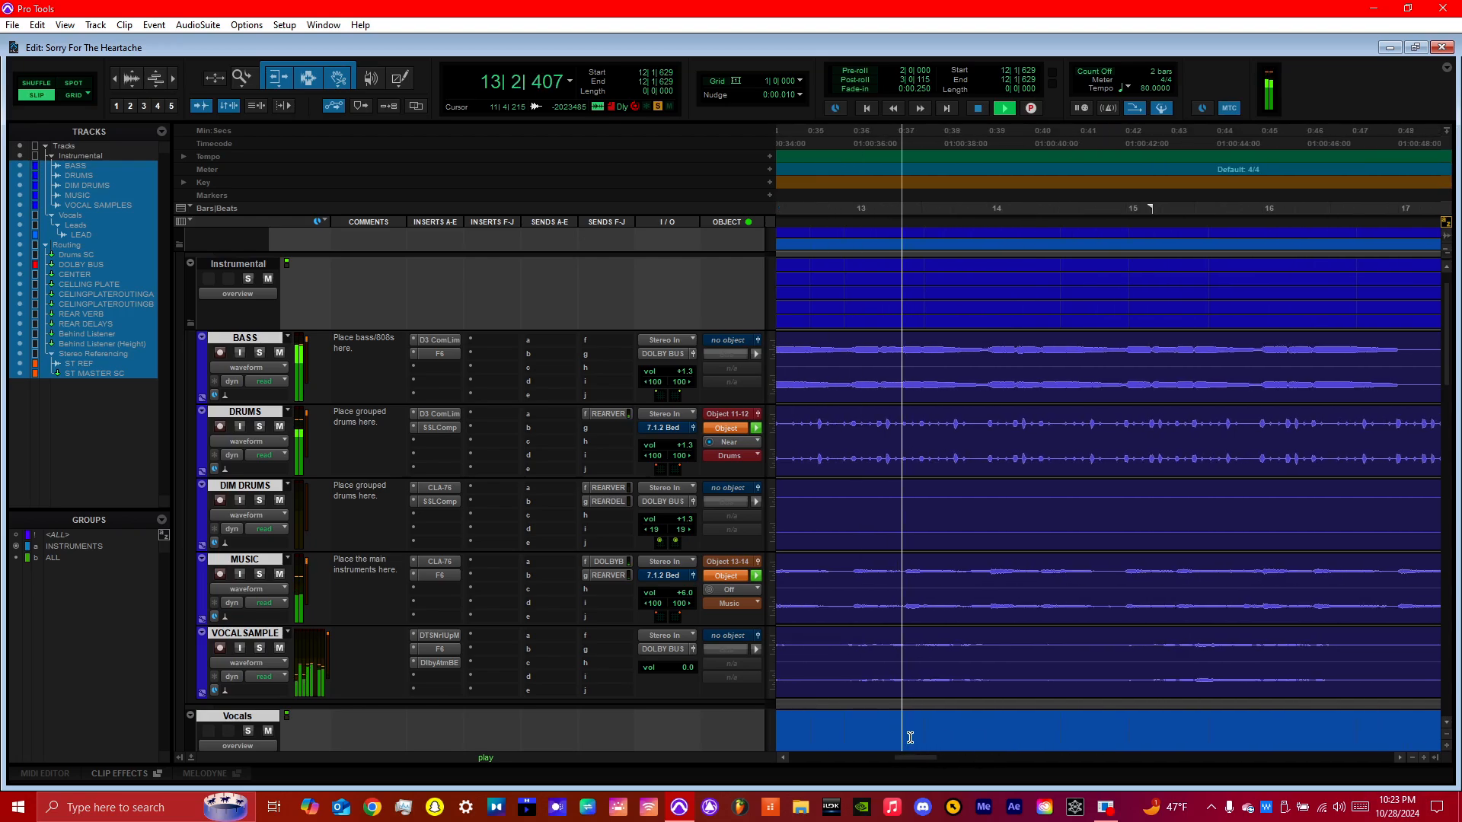
{"action": "left_click", "coordinate": [259, 426]}
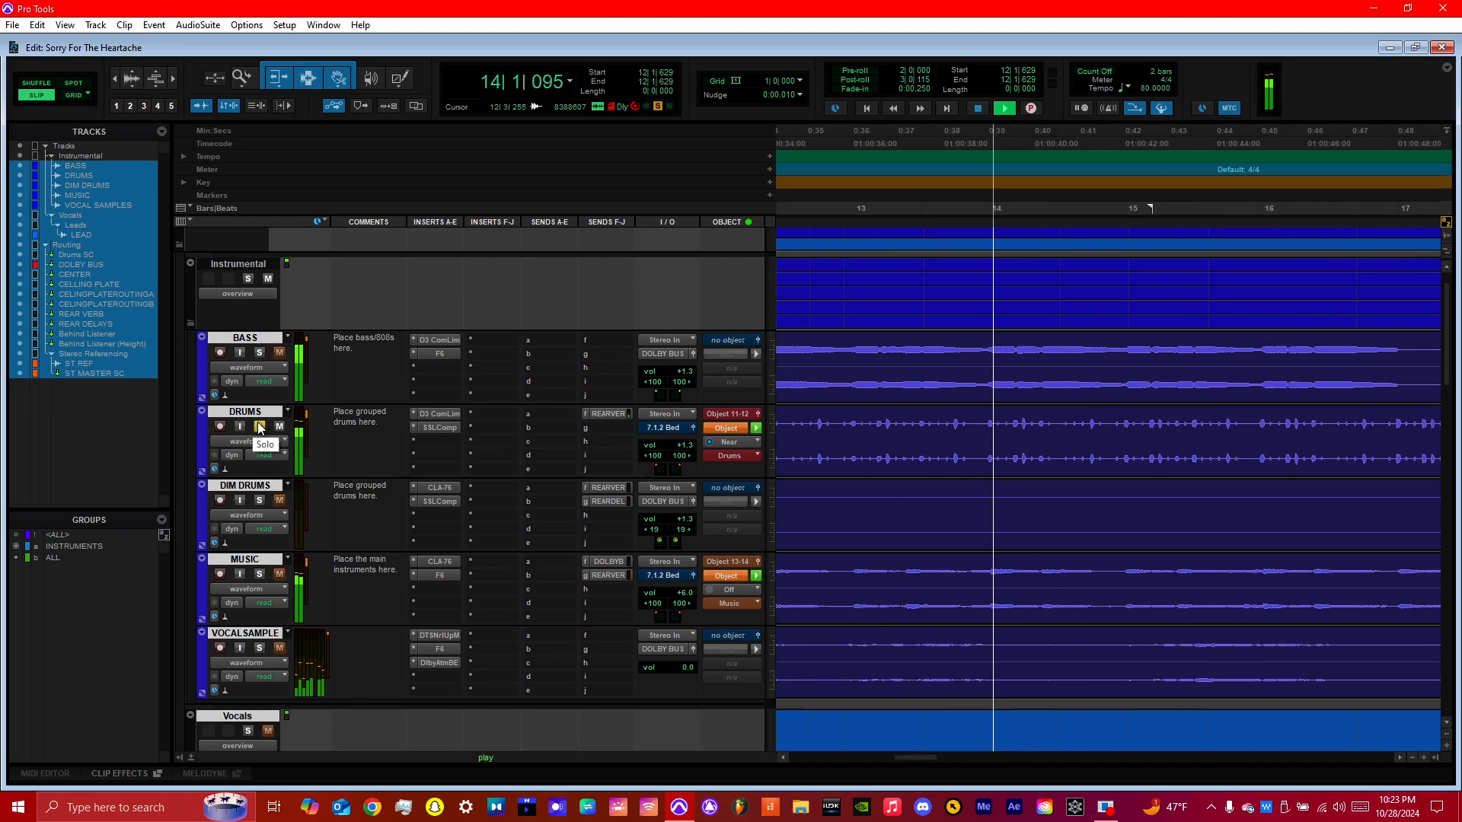
Step: Bypass the D3 ComLim and SSLComp inserts on the DRUMS track, listen, and unsolo the track before stopping playback
{"action": "right_click", "coordinate": [446, 423]}
{"action": "left_click", "coordinate": [446, 423]}
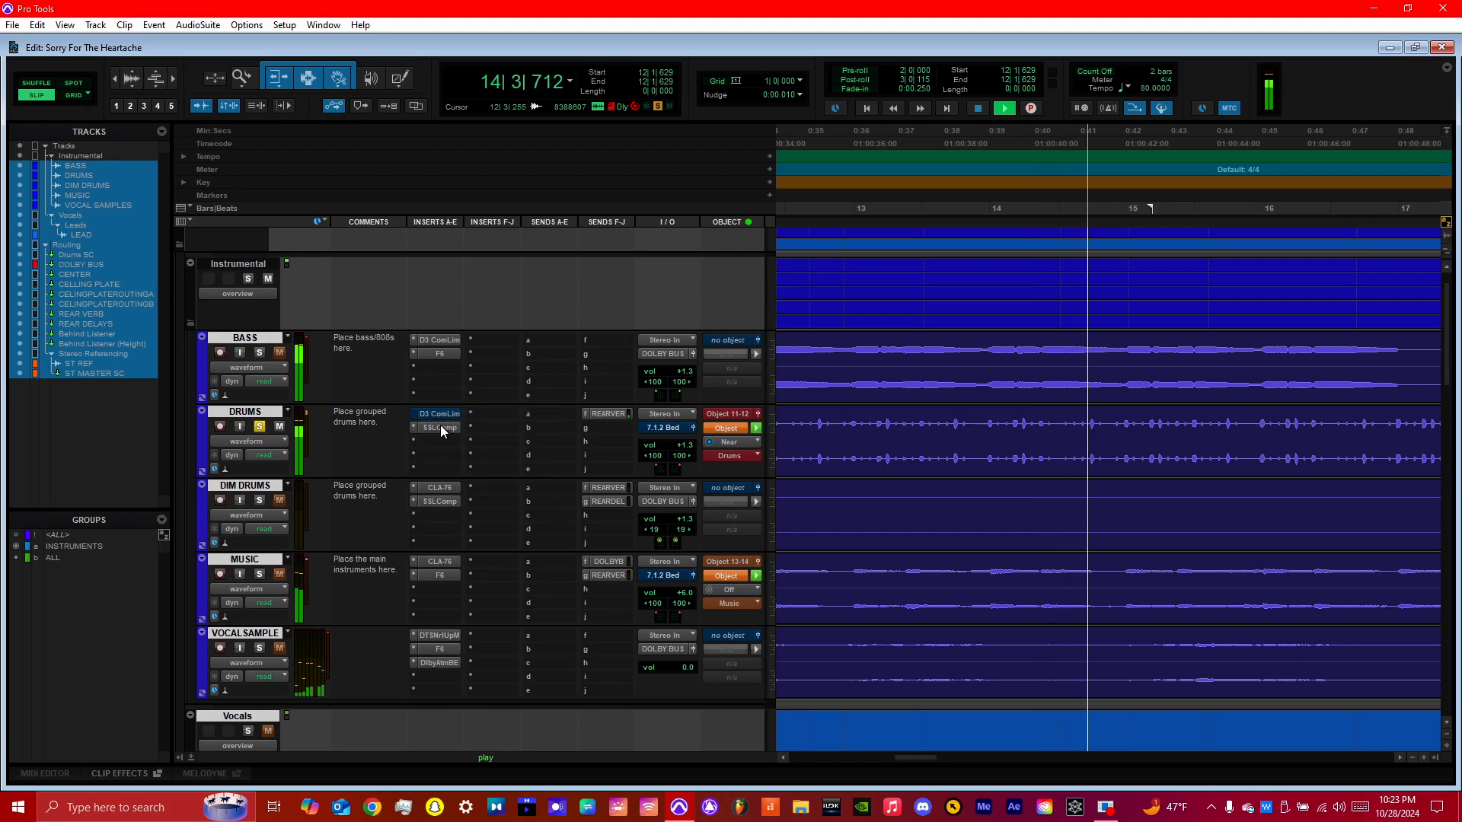
{"action": "right_click", "coordinate": [441, 424]}
{"action": "left_click", "coordinate": [452, 428]}
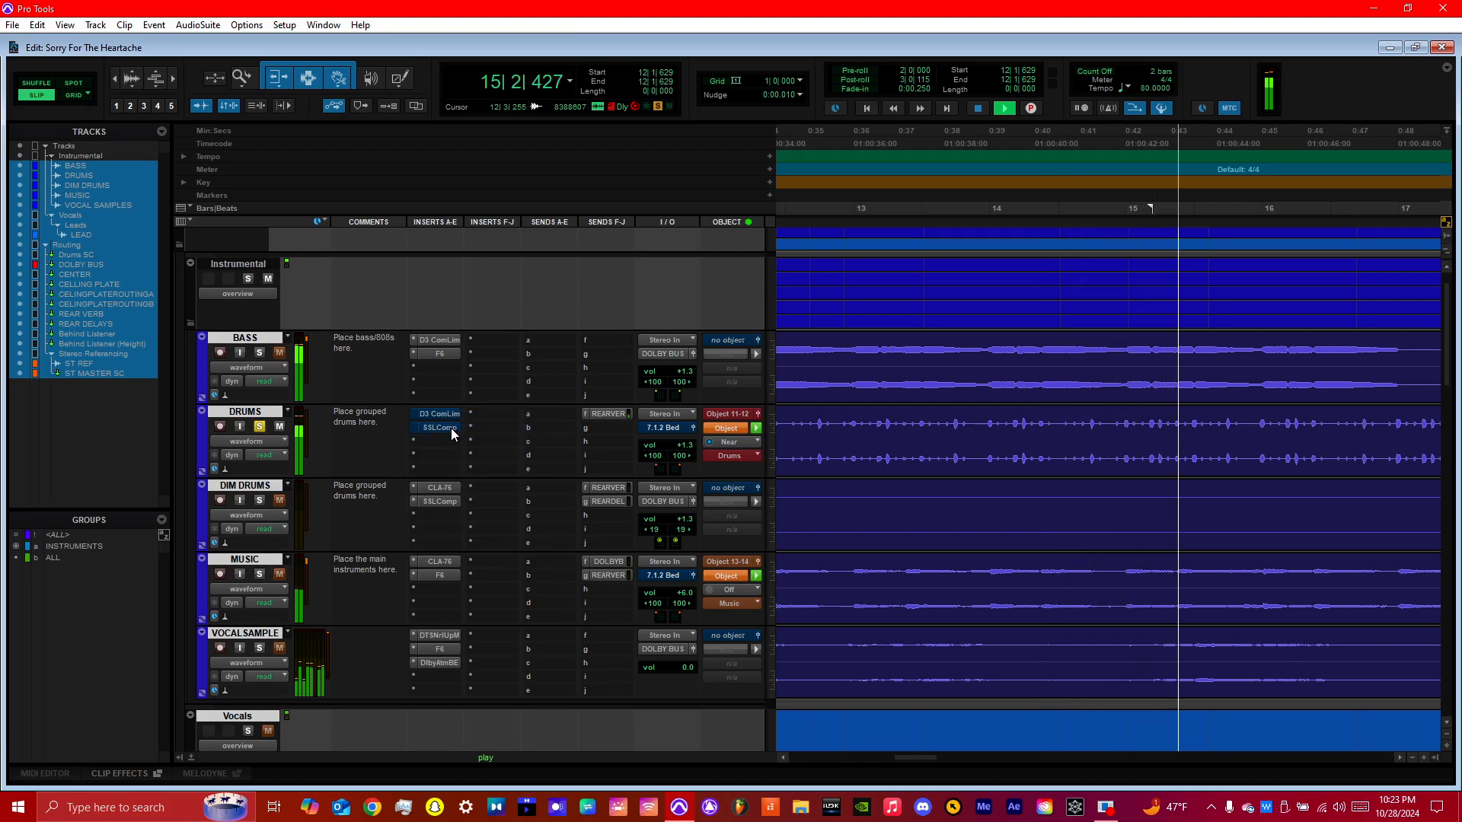
{"action": "left_click", "coordinate": [260, 427]}
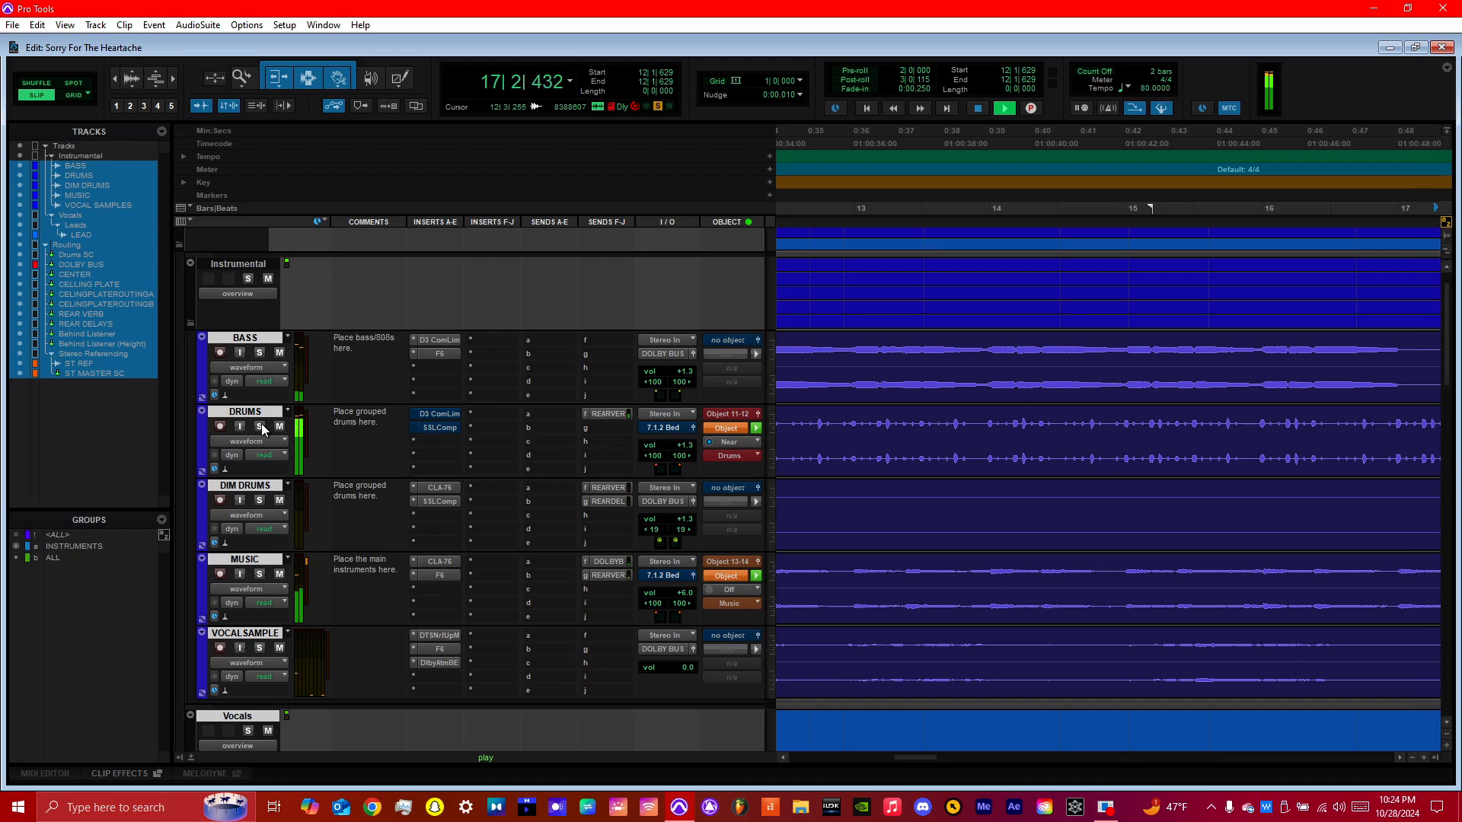
{"action": "key", "text": "space"}
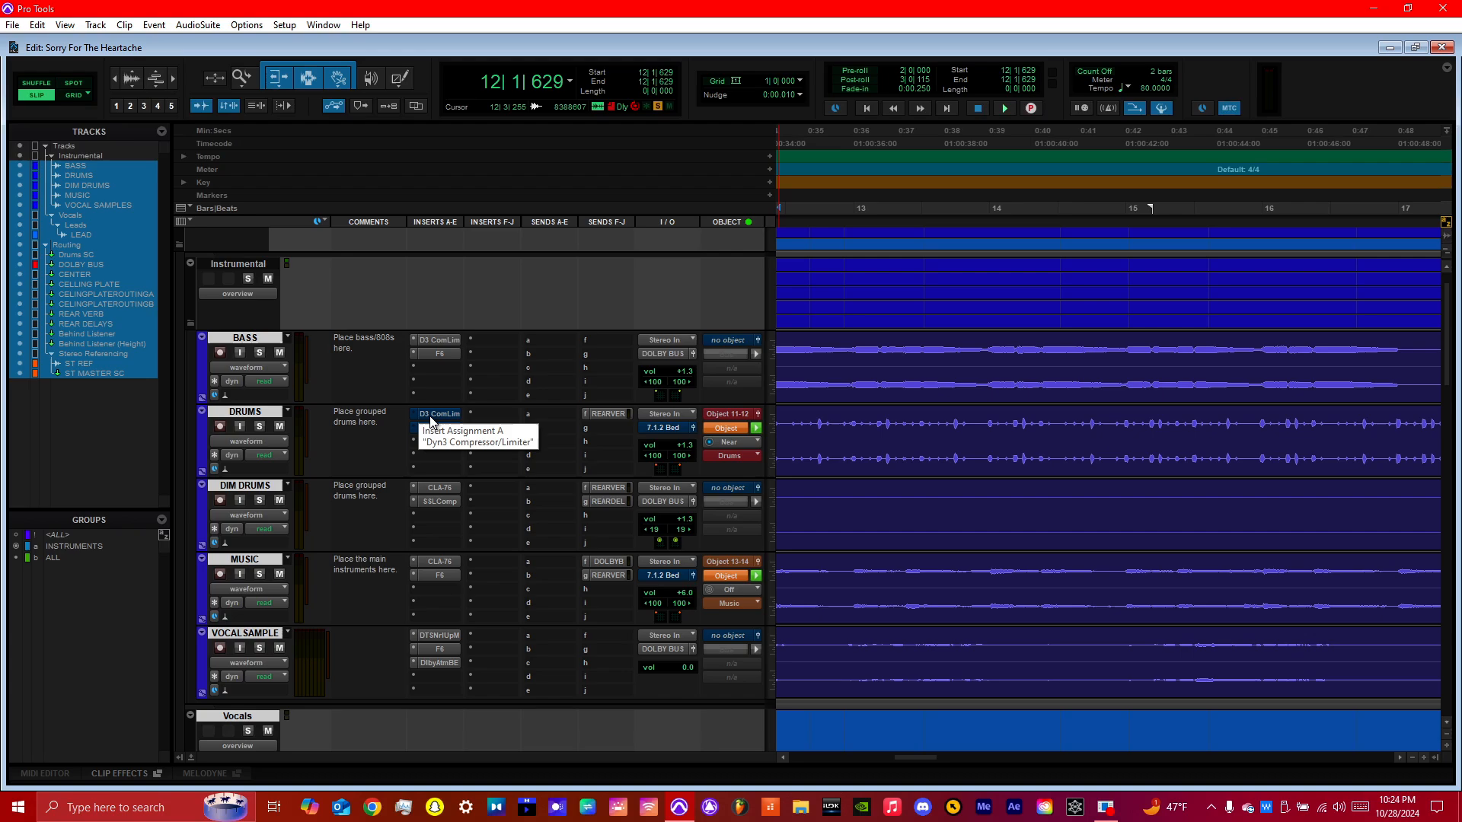
Step: Take the D3 ComLim insert on the DRUMS track out of bypass
{"action": "right_click", "coordinate": [443, 418]}
{"action": "left_click", "coordinate": [458, 416]}
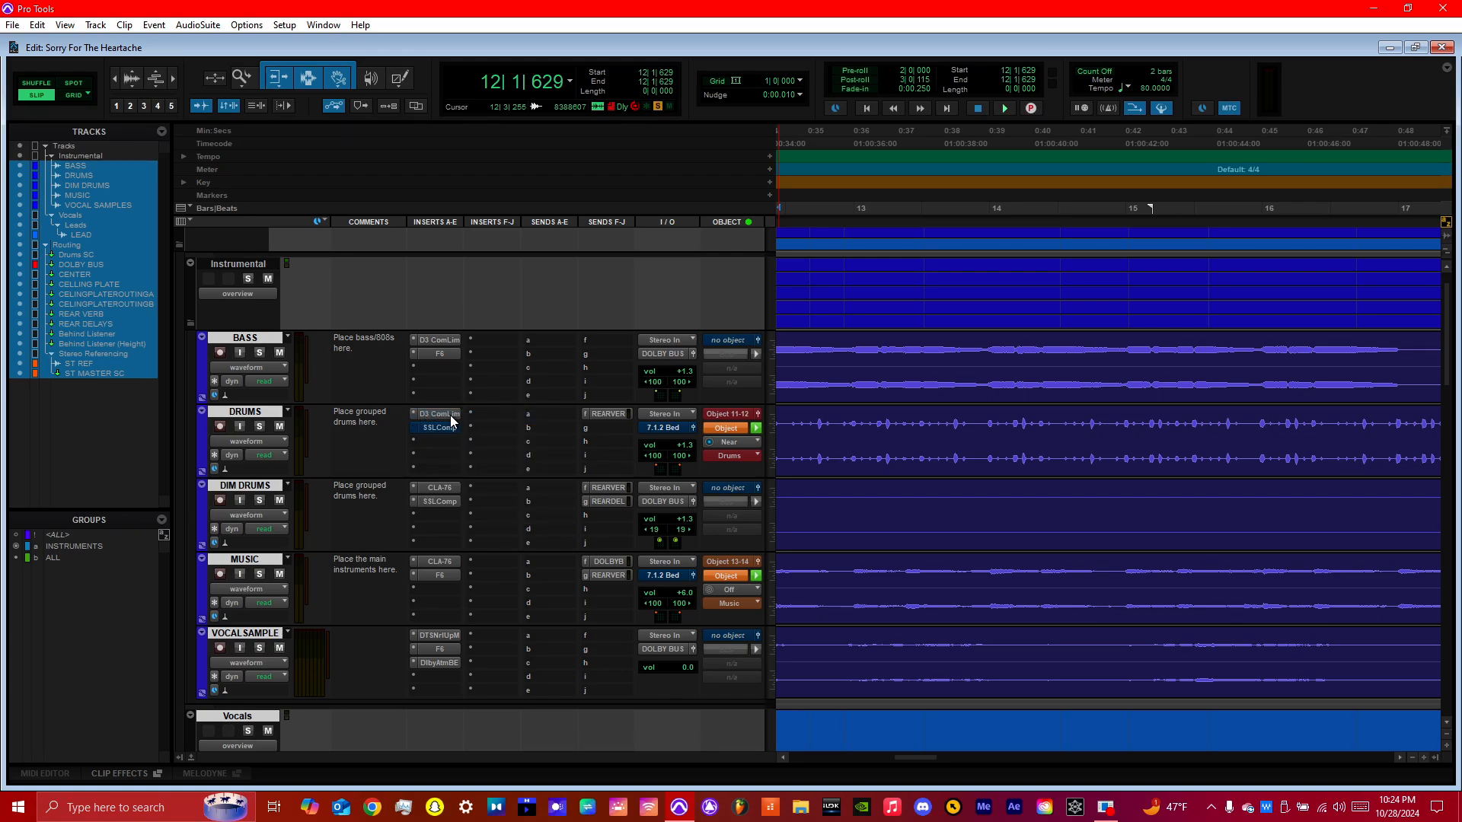
Step: Open the D3 ComLim insert on the DRUMS track, play the session from bar 13 to watch the limiter, and close it
{"action": "left_click", "coordinate": [449, 414]}
{"action": "left_click", "coordinate": [896, 141]}
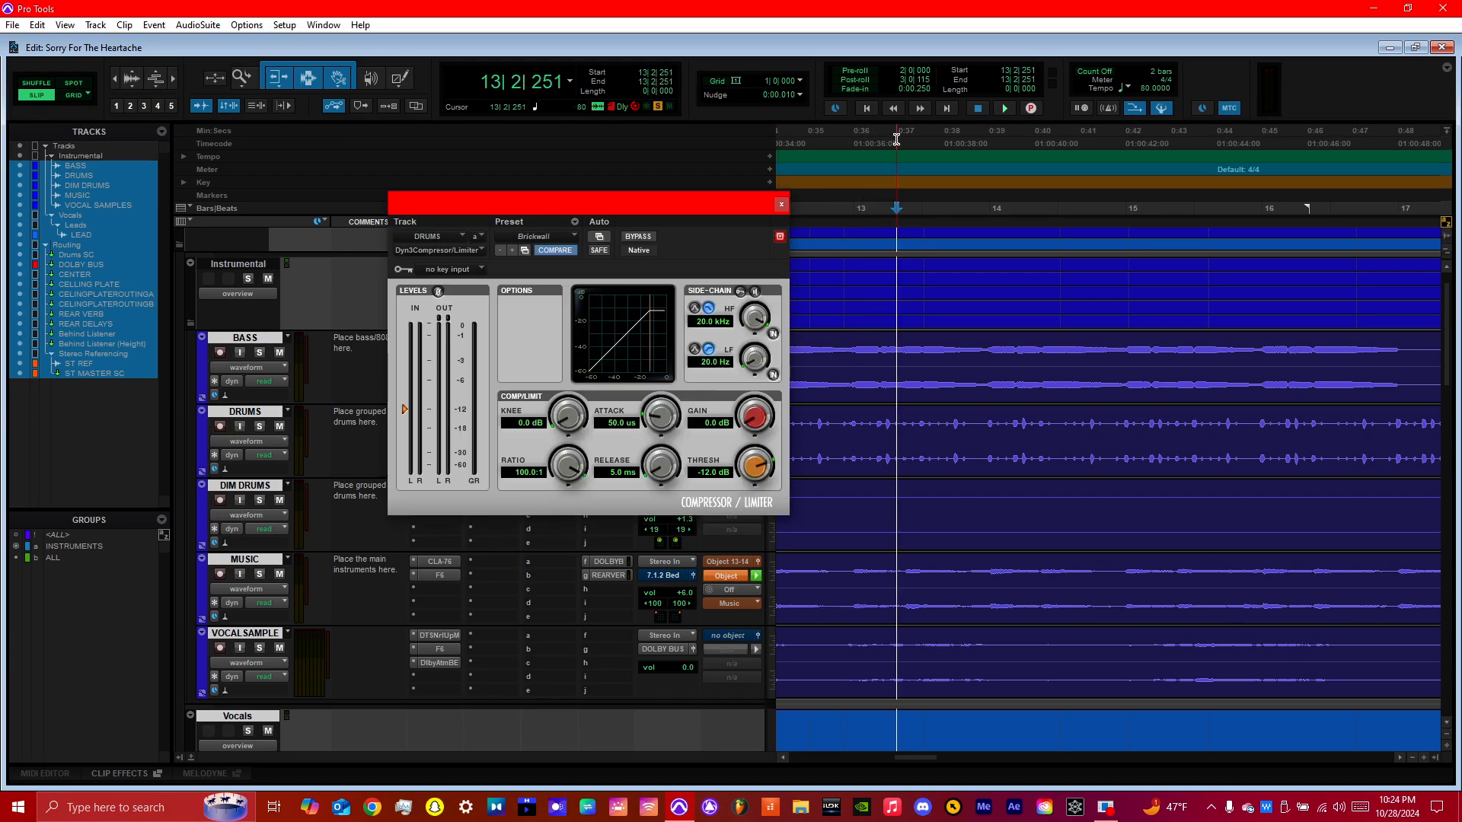
{"action": "key", "text": "space"}
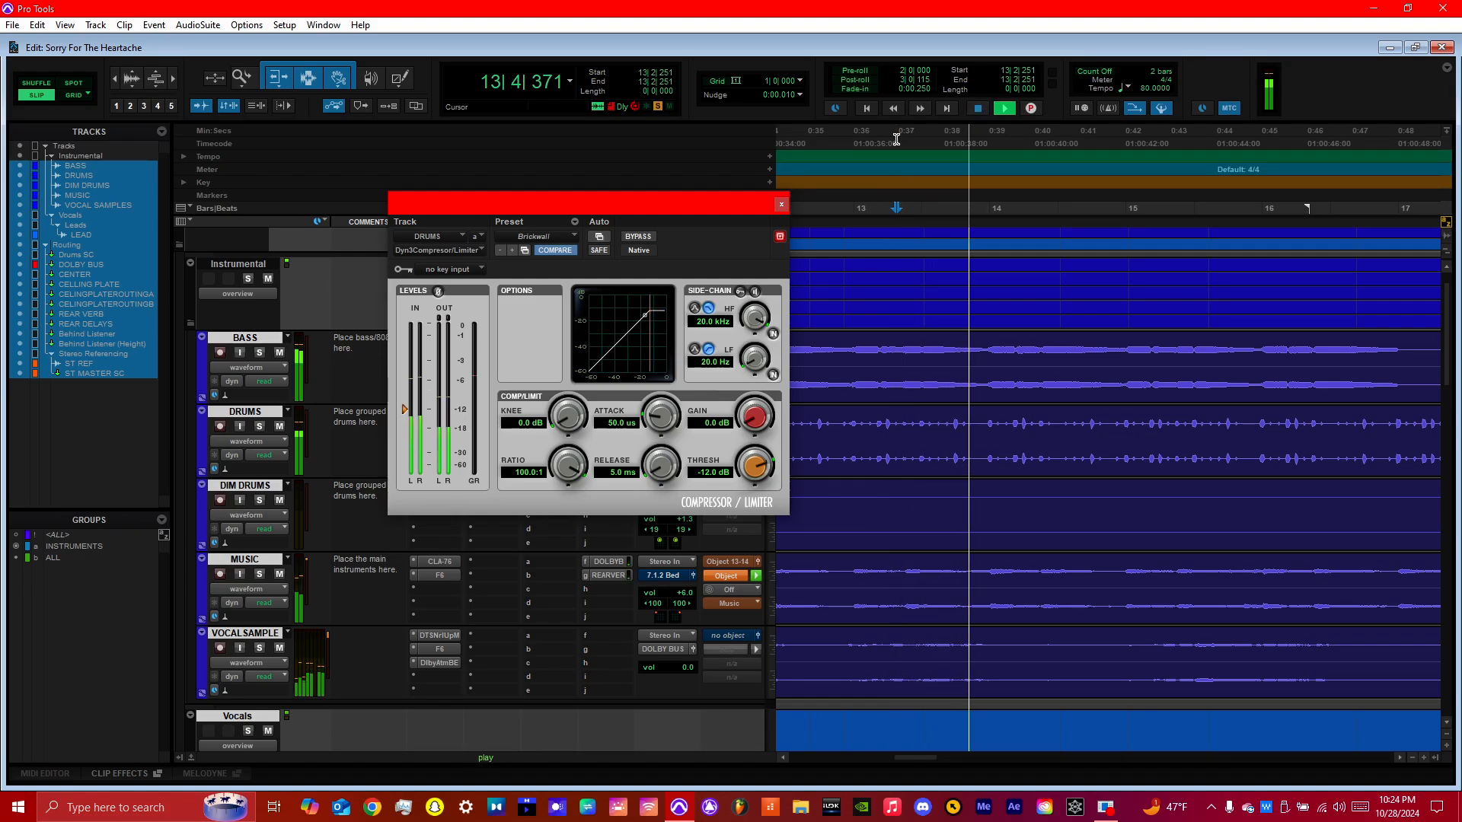
{"action": "key", "text": "space"}
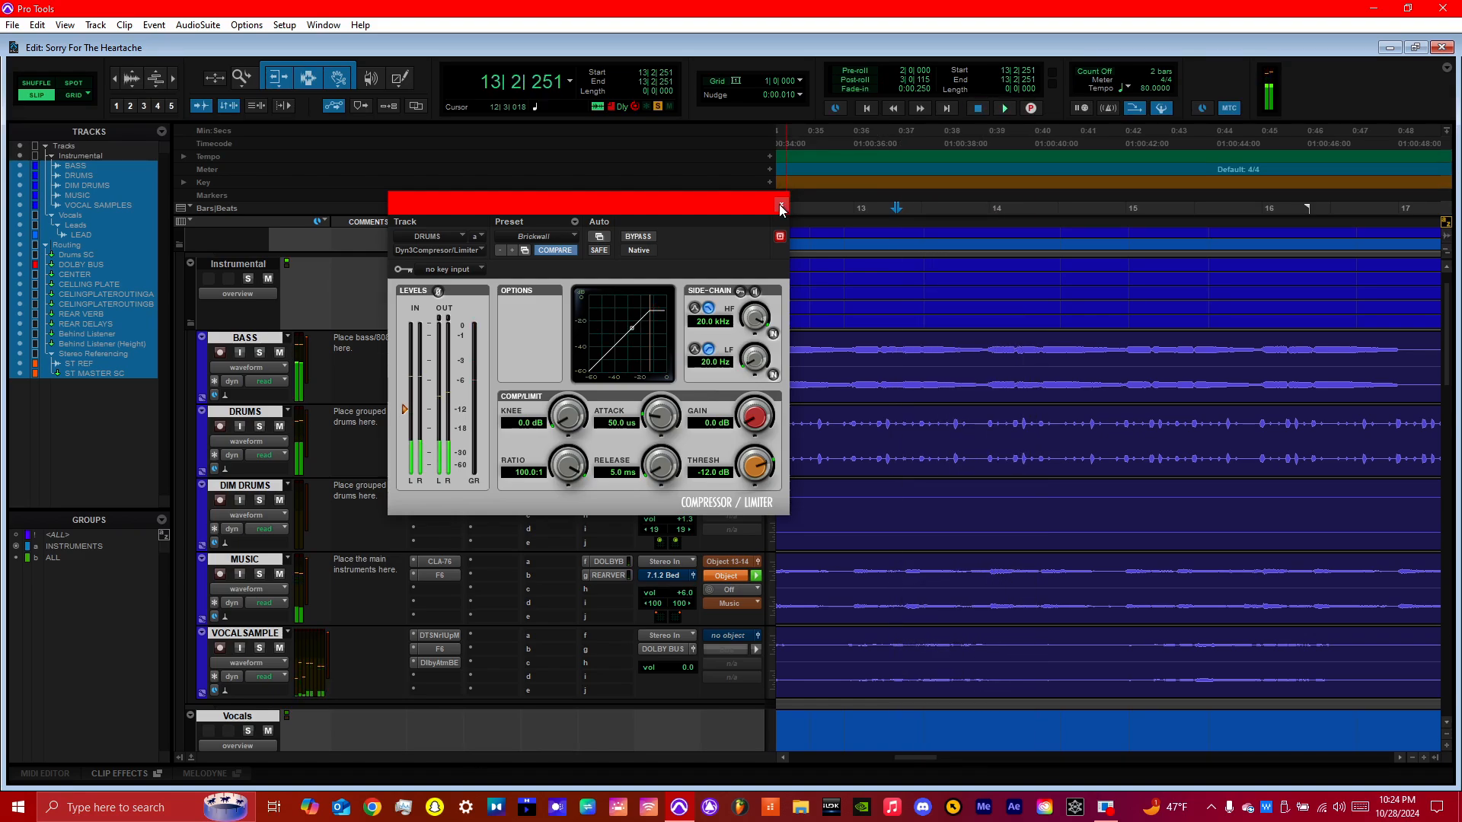
{"action": "left_click", "coordinate": [781, 204]}
Step: Take the SSLComp insert on the DRUMS track out of bypass and open its window clear of the insert list
{"action": "right_click", "coordinate": [439, 429]}
{"action": "left_click", "coordinate": [438, 428]}
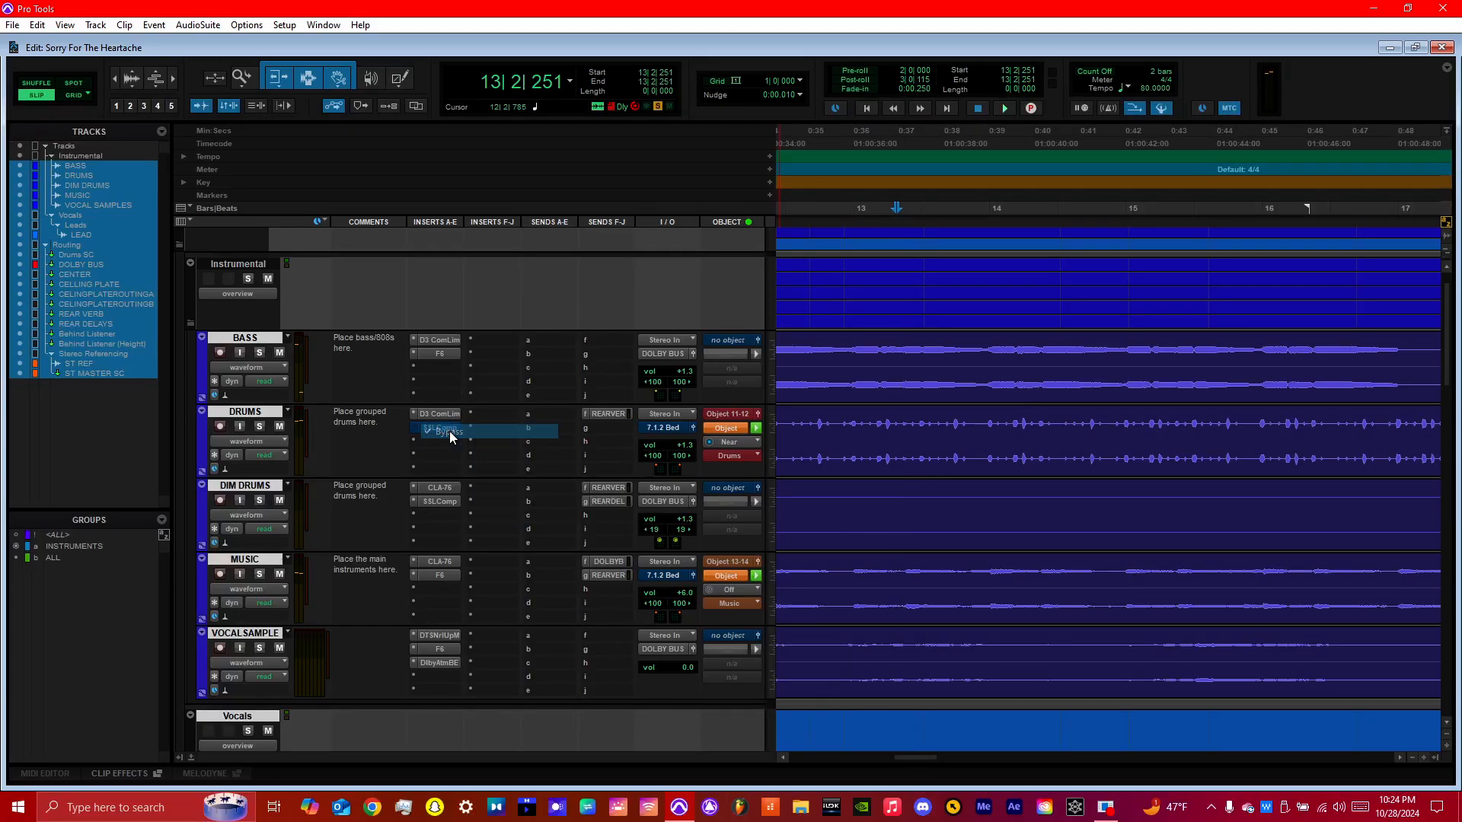
{"action": "left_click", "coordinate": [438, 427]}
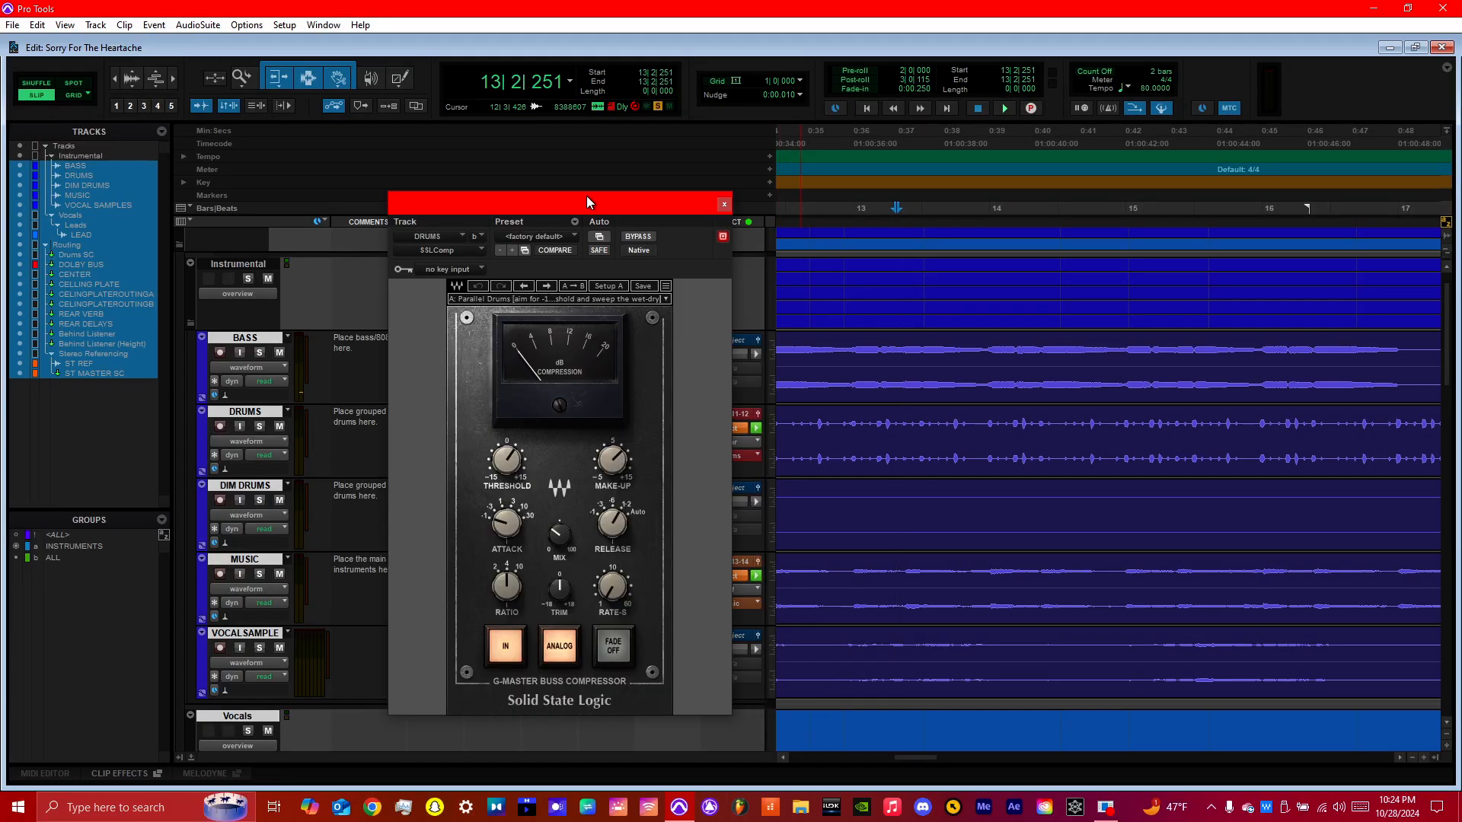
{"action": "left_click_drag", "start_coordinate": [586, 197], "coordinate": [684, 173]}
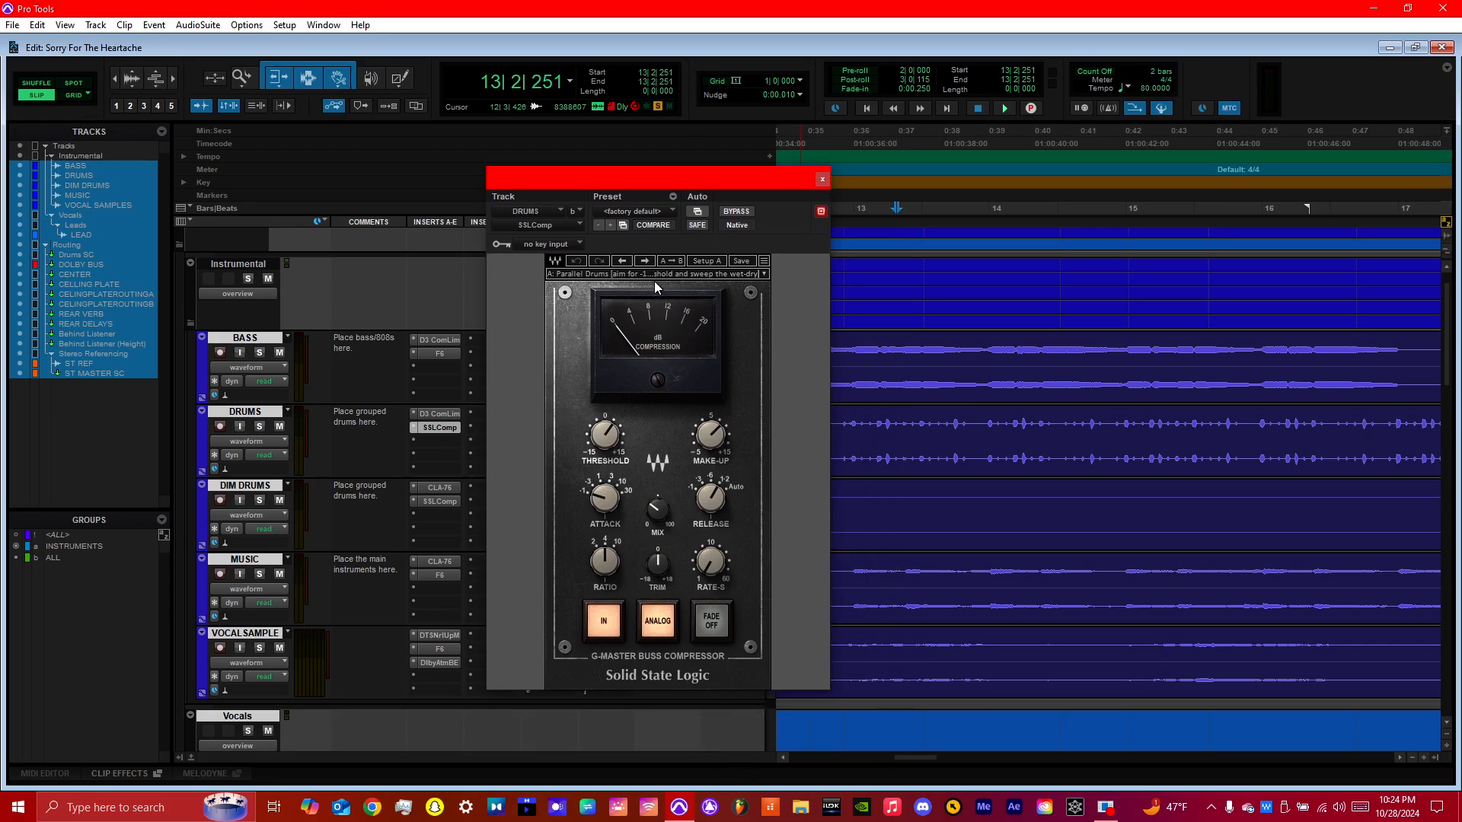
Step: Load the user preset "Parallel Drums [aim for -10 db reduction on thereshold and sweep the wet-dry]" in SSLComp and raise its Mix during playback
{"action": "left_click", "coordinate": [614, 275]}
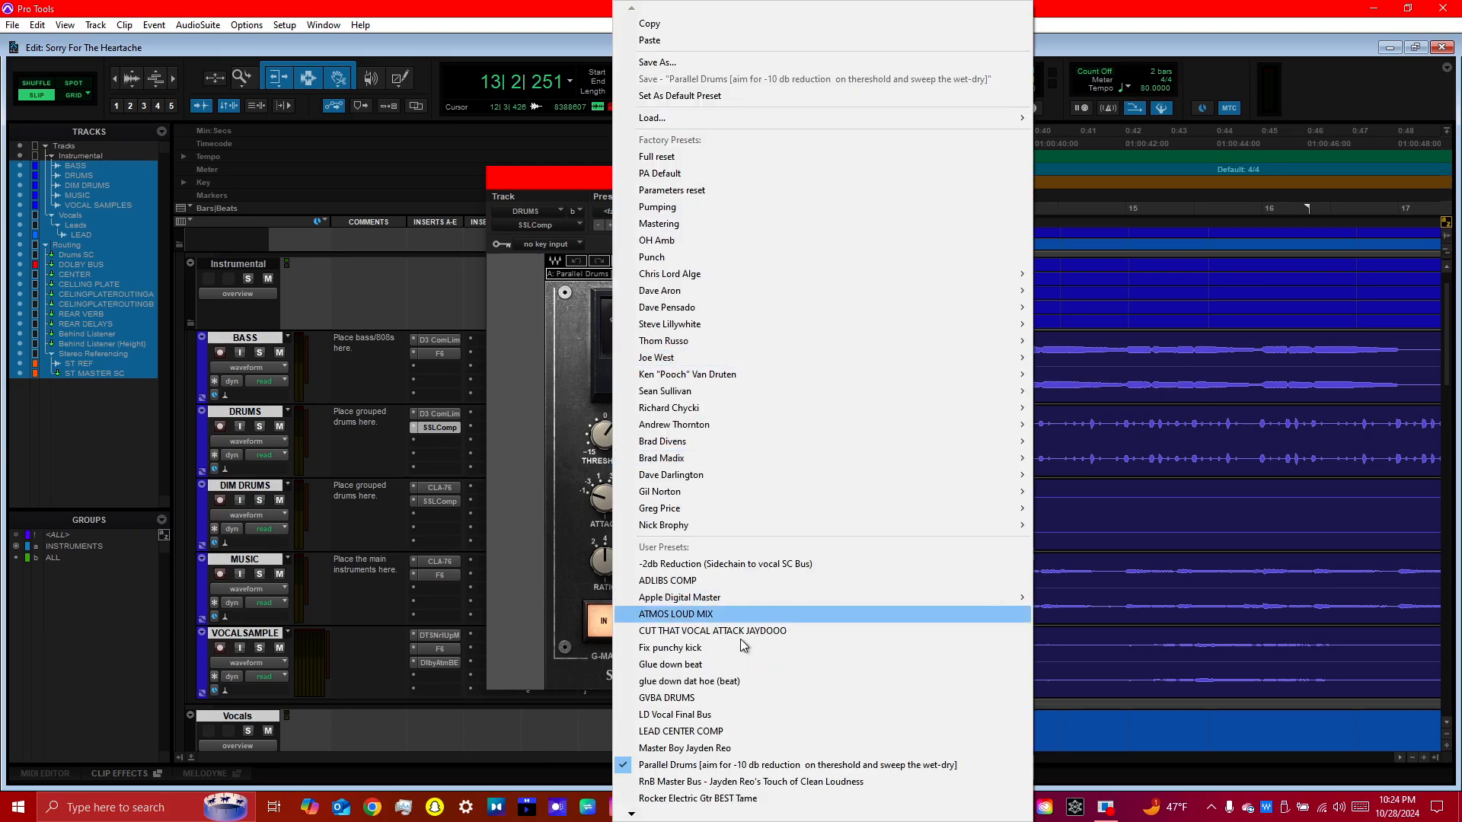
{"action": "left_click", "coordinate": [725, 766]}
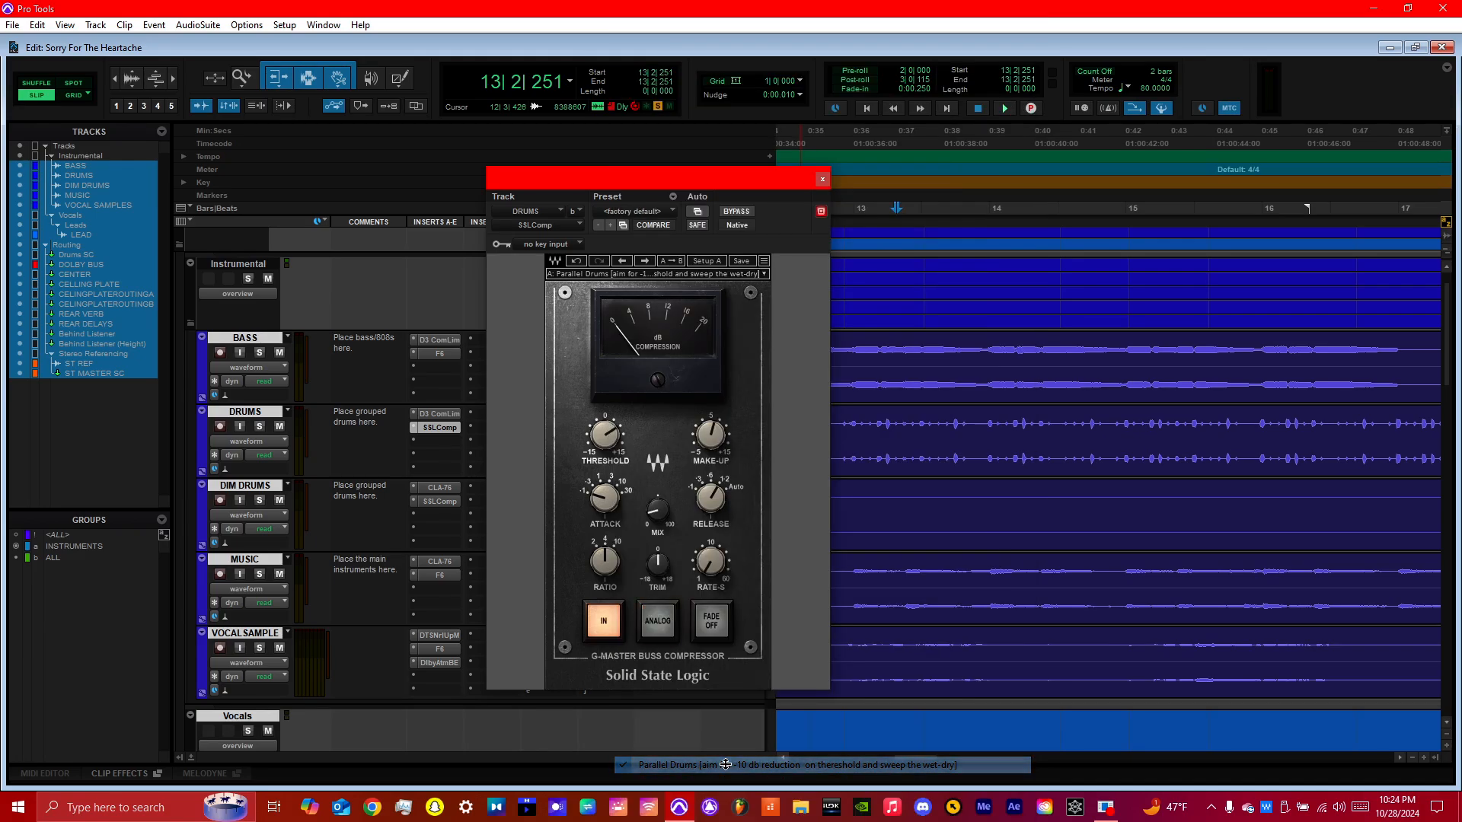
{"action": "key", "text": "space"}
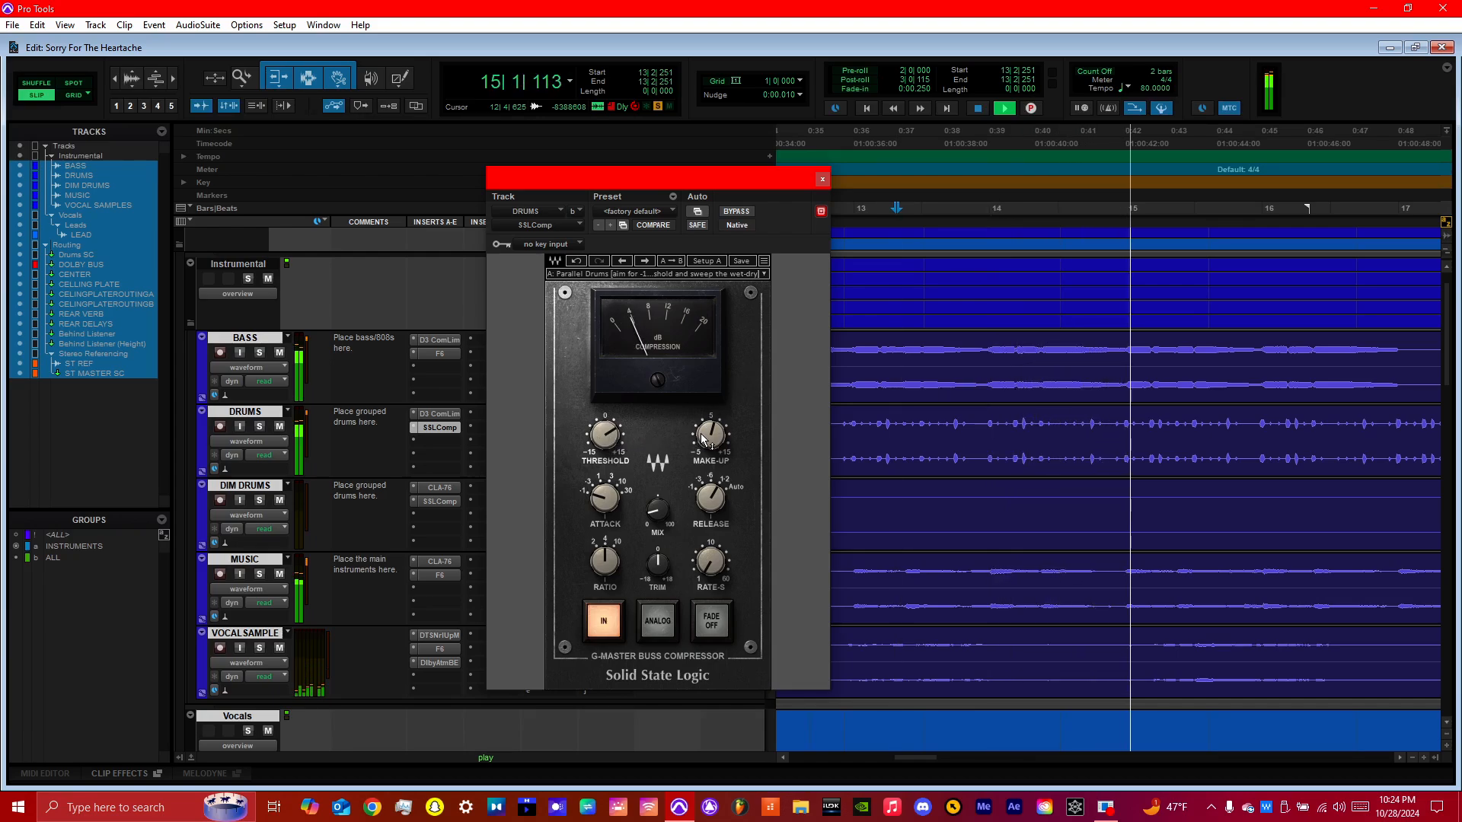
{"action": "left_click_drag", "start_coordinate": [659, 513], "coordinate": [659, 453]}
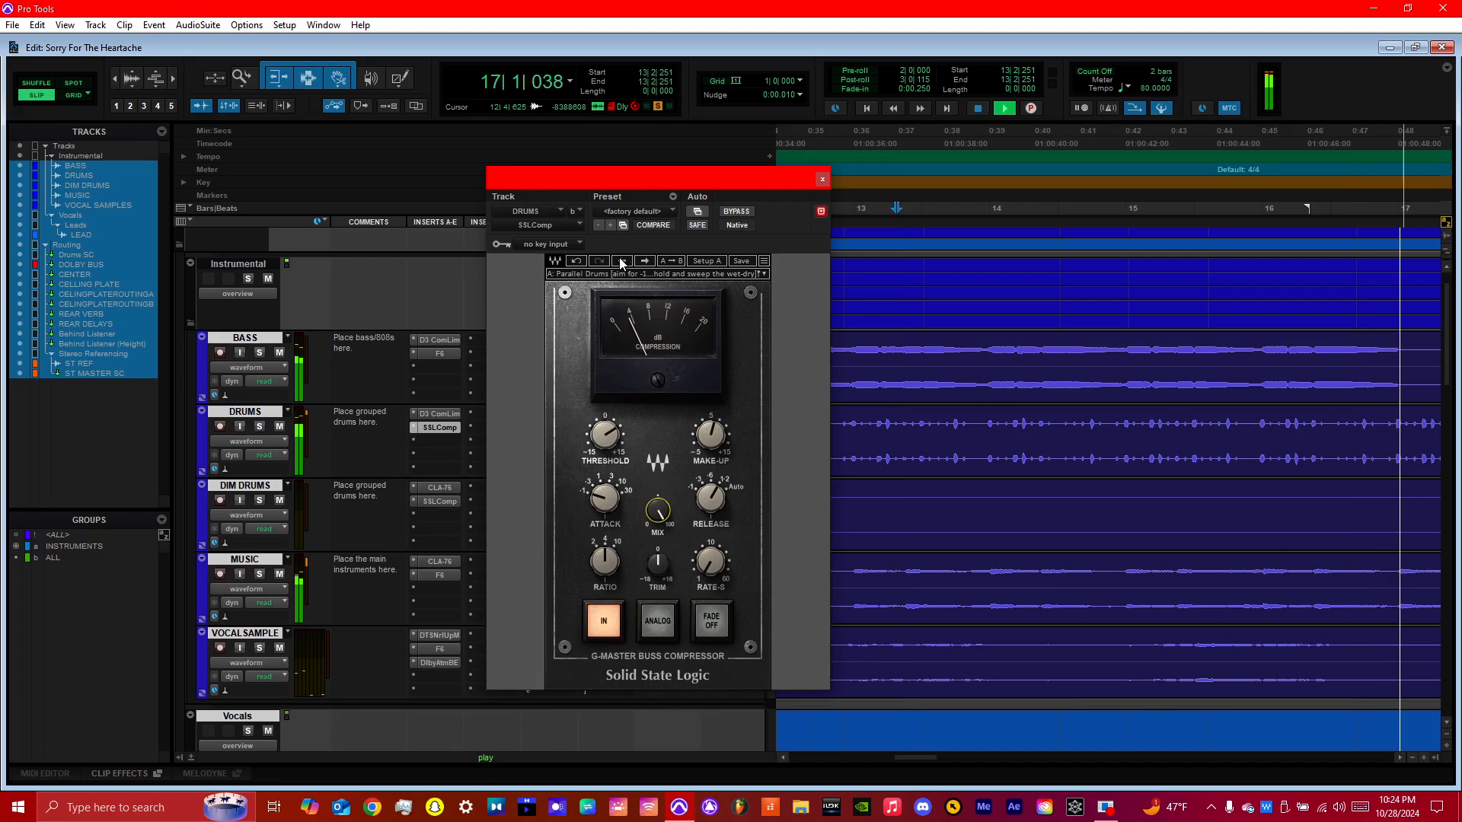
{"action": "key", "text": "space"}
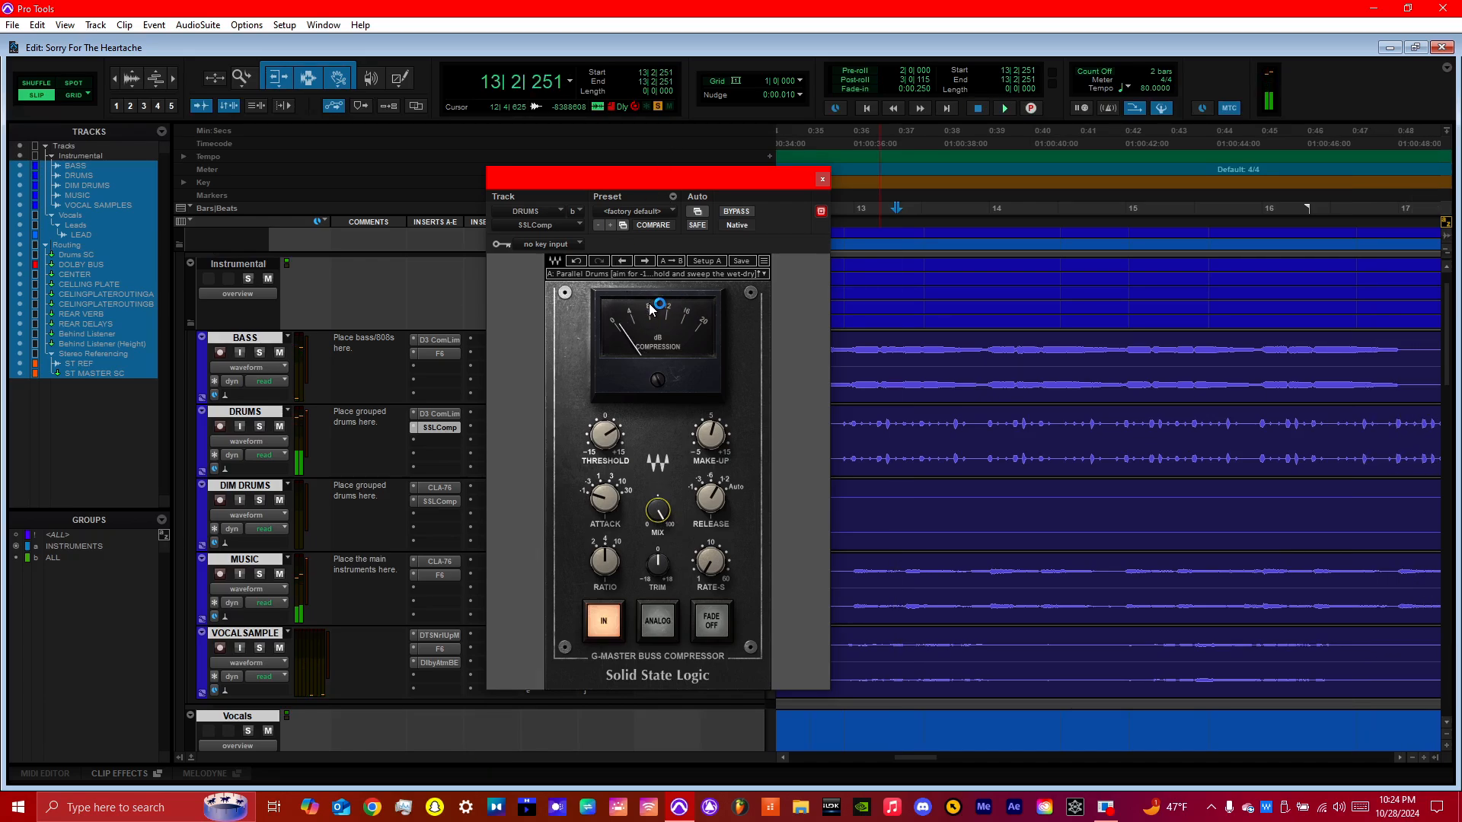
Step: Lower the Mix on the DRUMS track's SSLComp, undo the last knob change, and close the compressor
{"action": "left_click", "coordinate": [715, 435]}
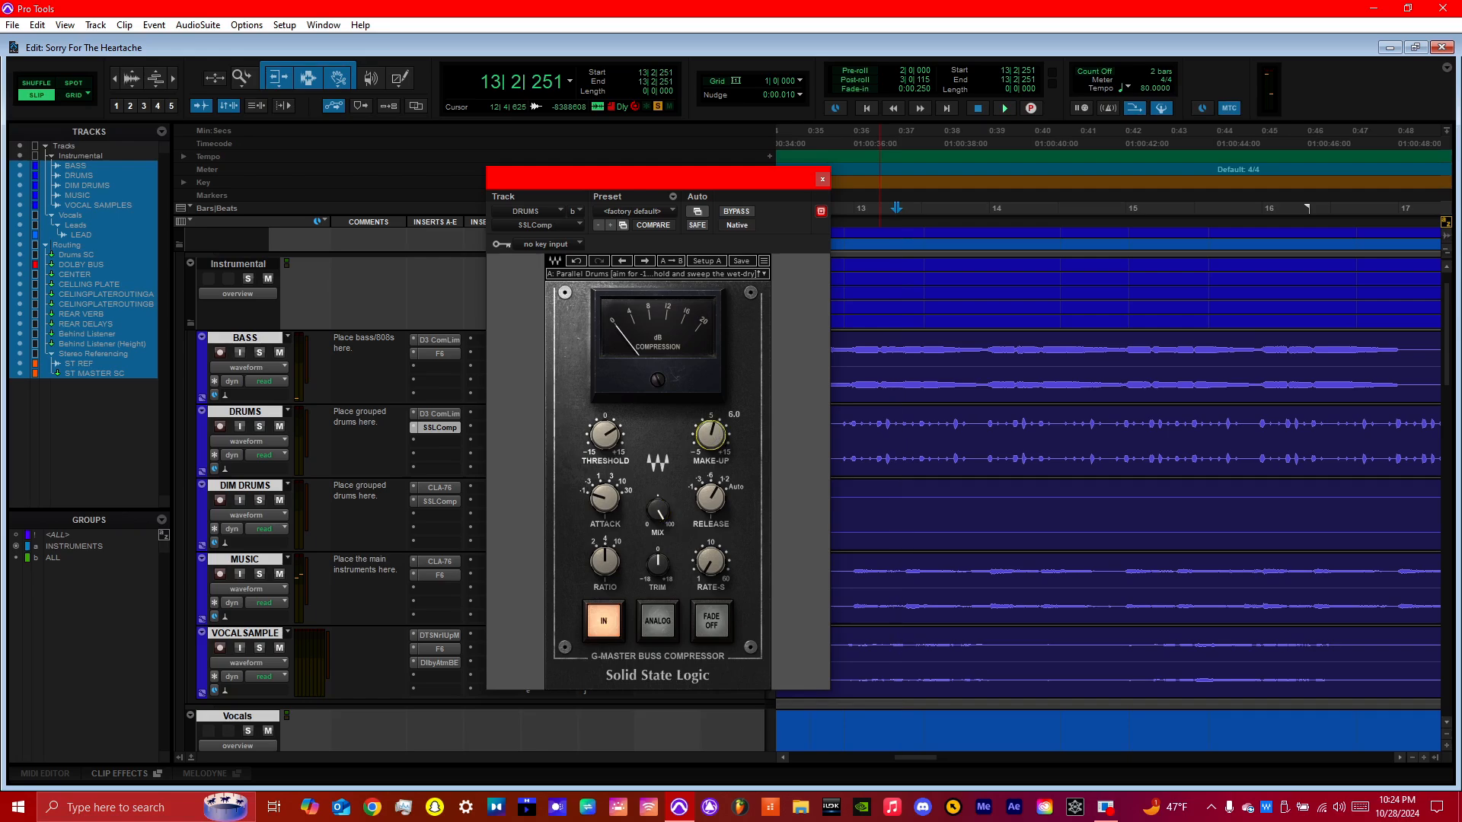
{"action": "left_click", "coordinate": [659, 510]}
{"action": "left_click_drag", "start_coordinate": [659, 511], "coordinate": [659, 591]}
{"action": "left_click", "coordinate": [579, 261]}
{"action": "left_click", "coordinate": [821, 179]}
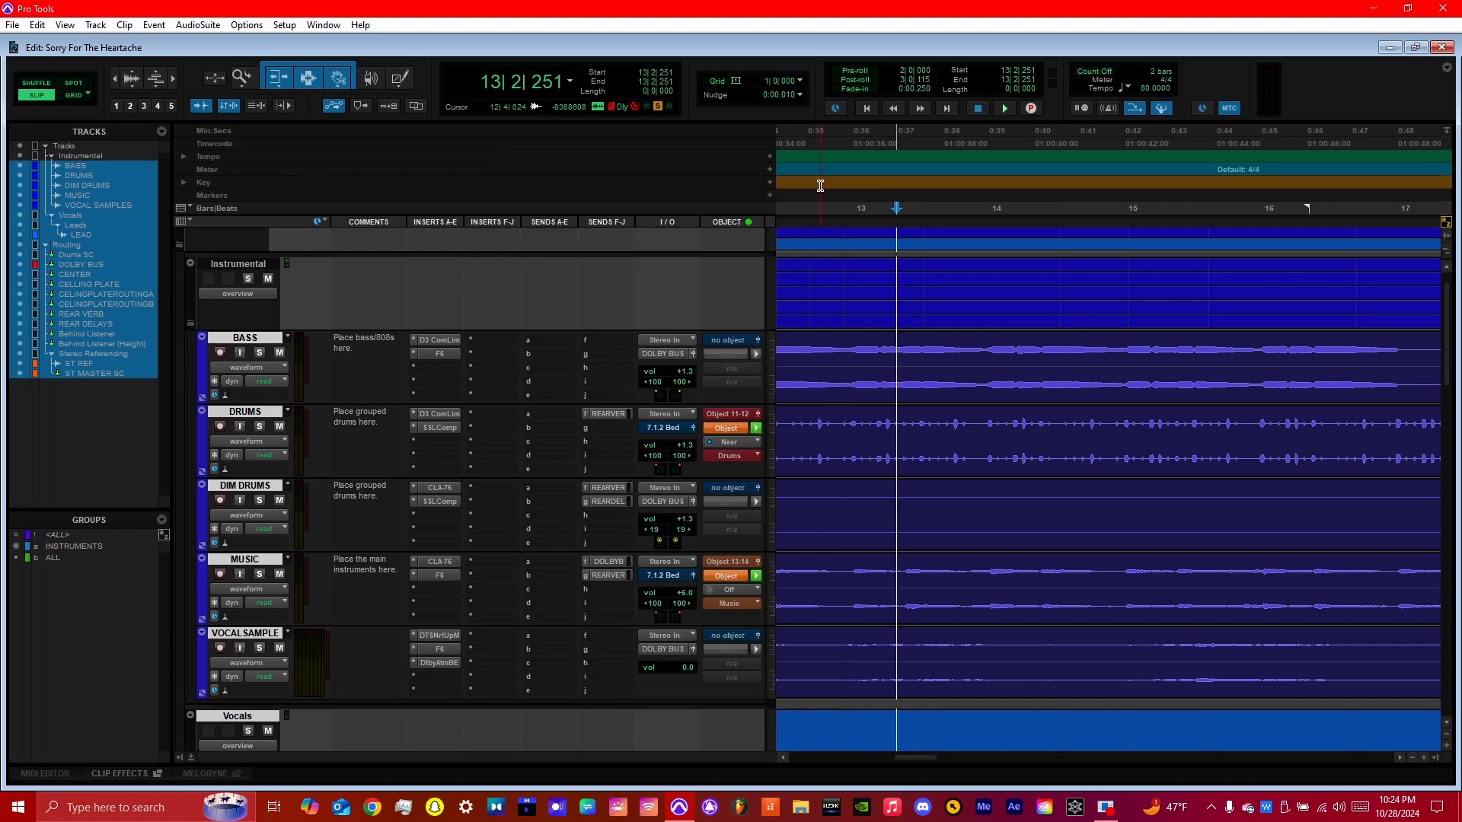
Step: Listen to the session from bar 13, and review the BASS track's D3 ComLim limiter during another playback
{"action": "key", "text": "space"}
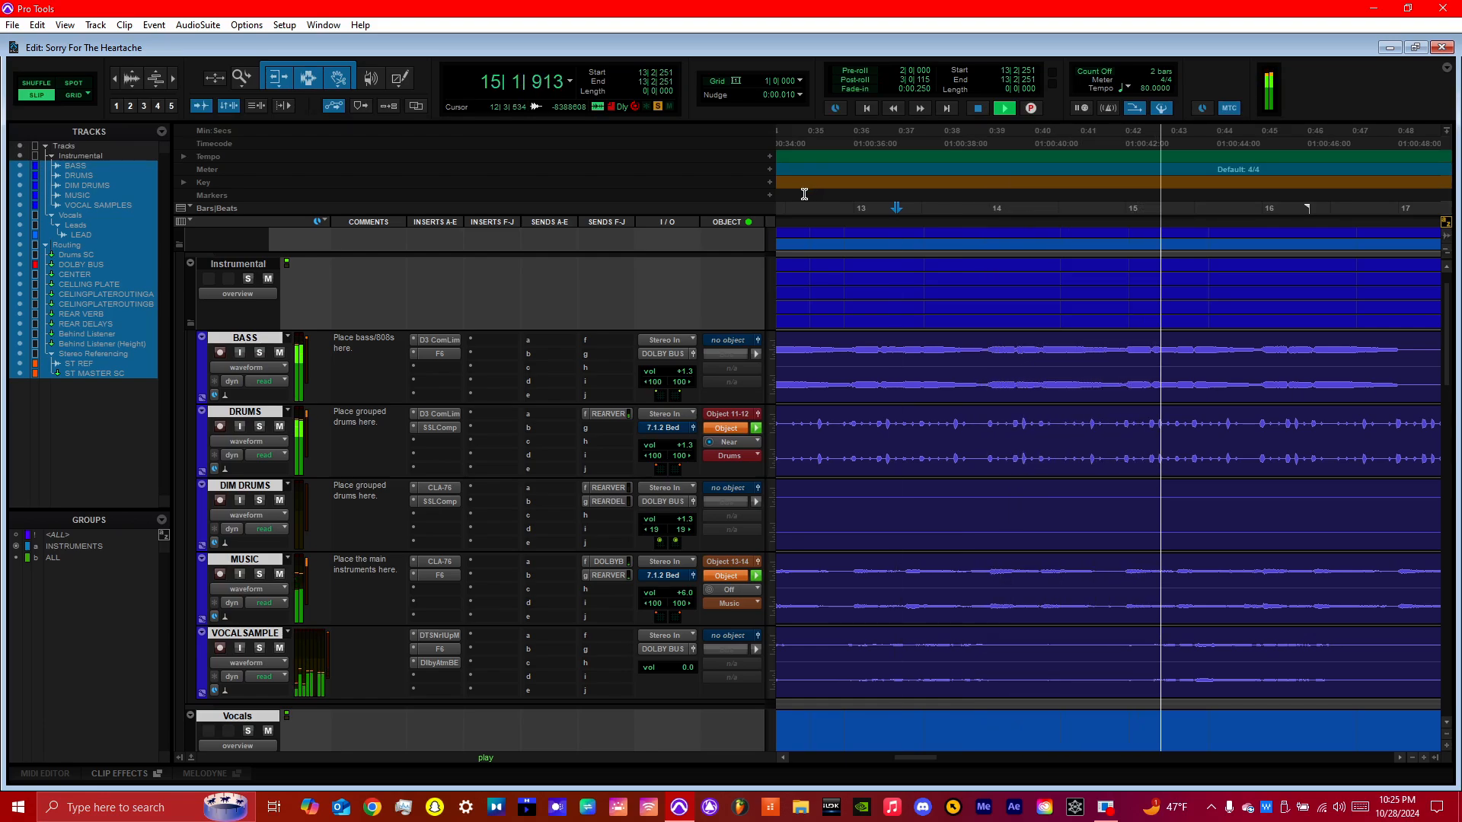
{"action": "key", "text": "space"}
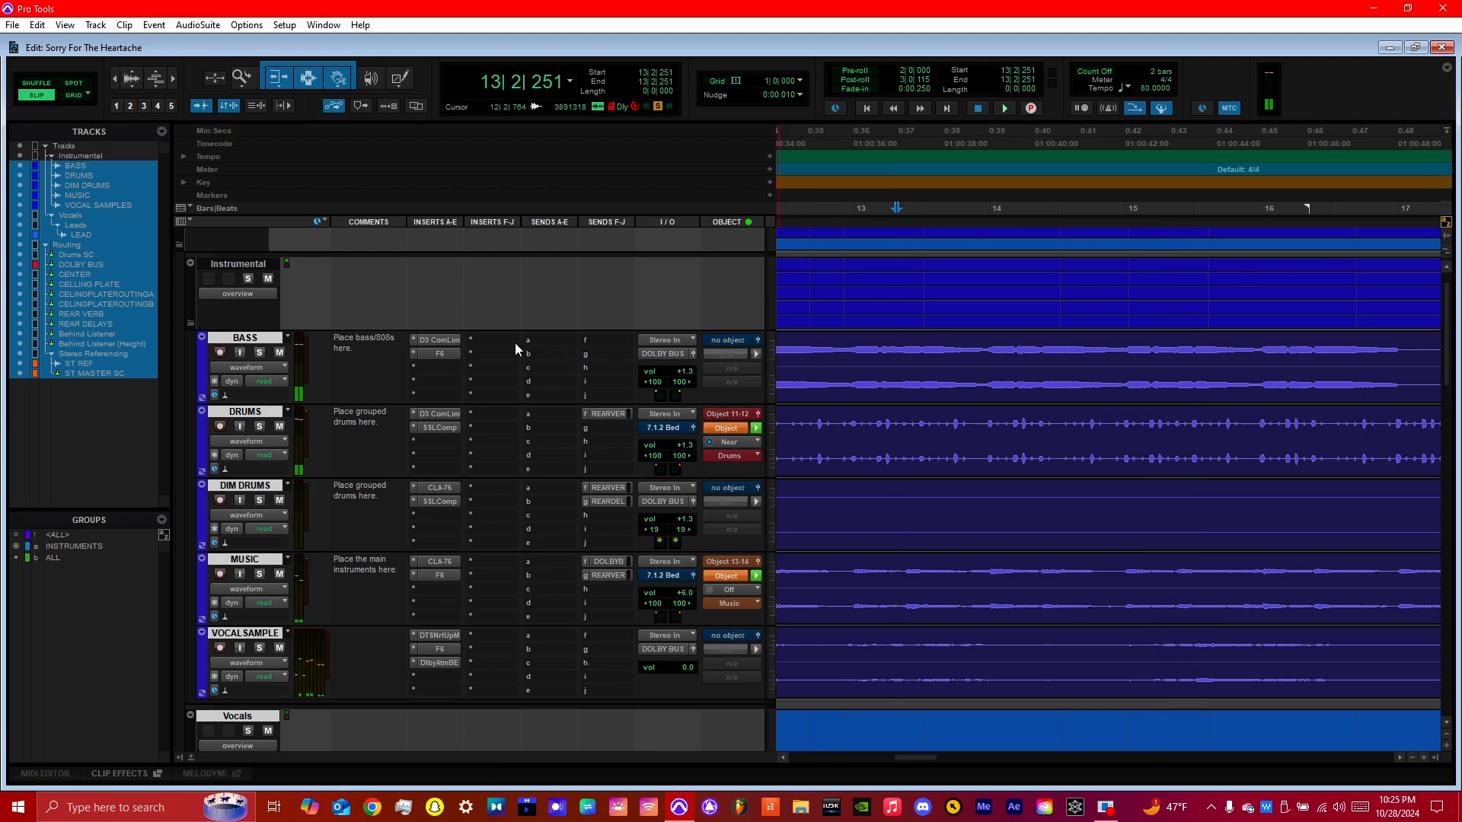
{"action": "left_click", "coordinate": [440, 339]}
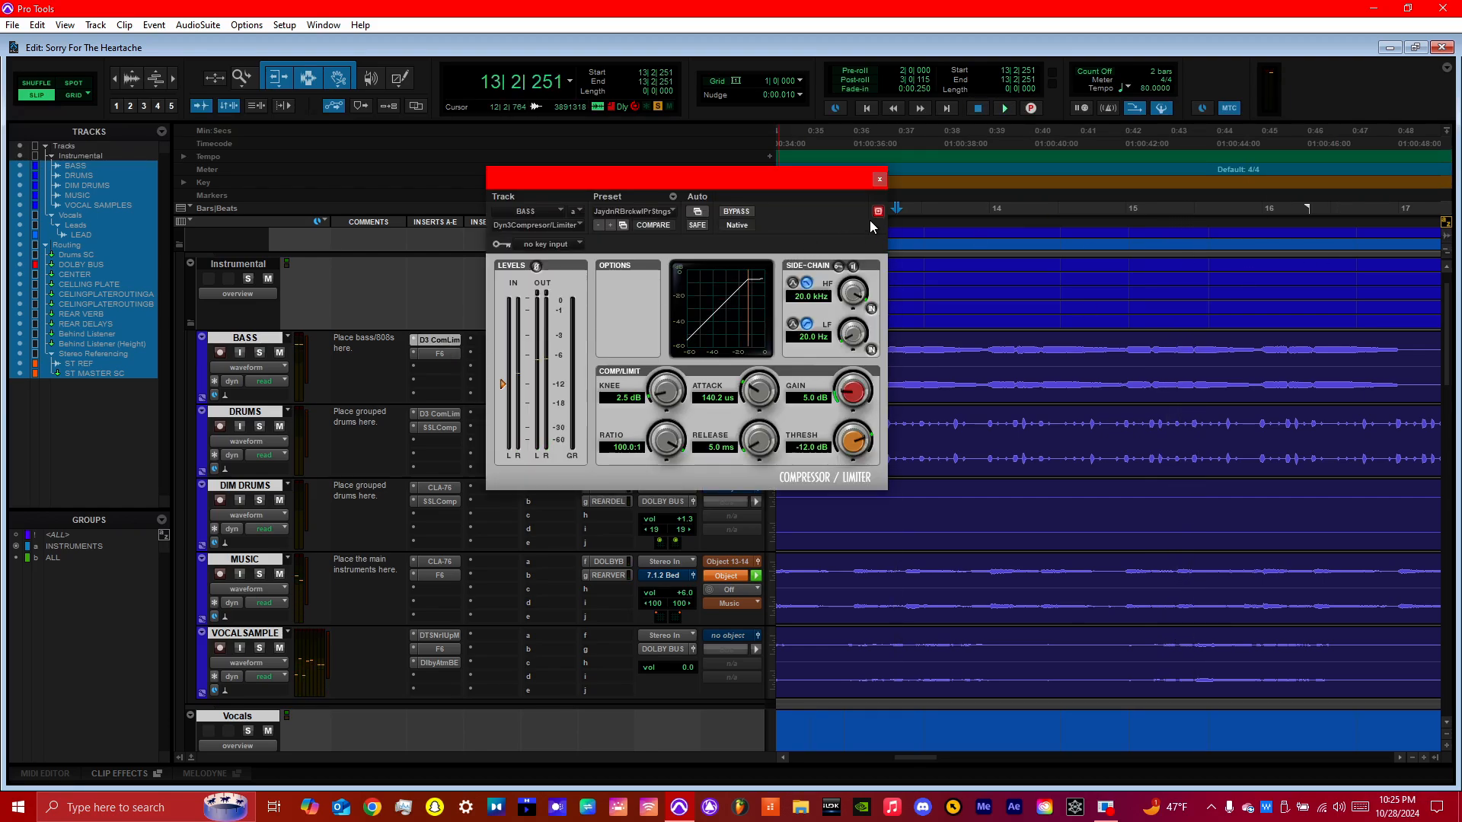
{"action": "key", "text": "space"}
{"action": "key", "text": "space"}
{"action": "left_click", "coordinate": [878, 181]}
Step: Open the F6 equalizer on the BASS track, review its curve during playback, and close it before stopping
{"action": "left_click", "coordinate": [456, 353]}
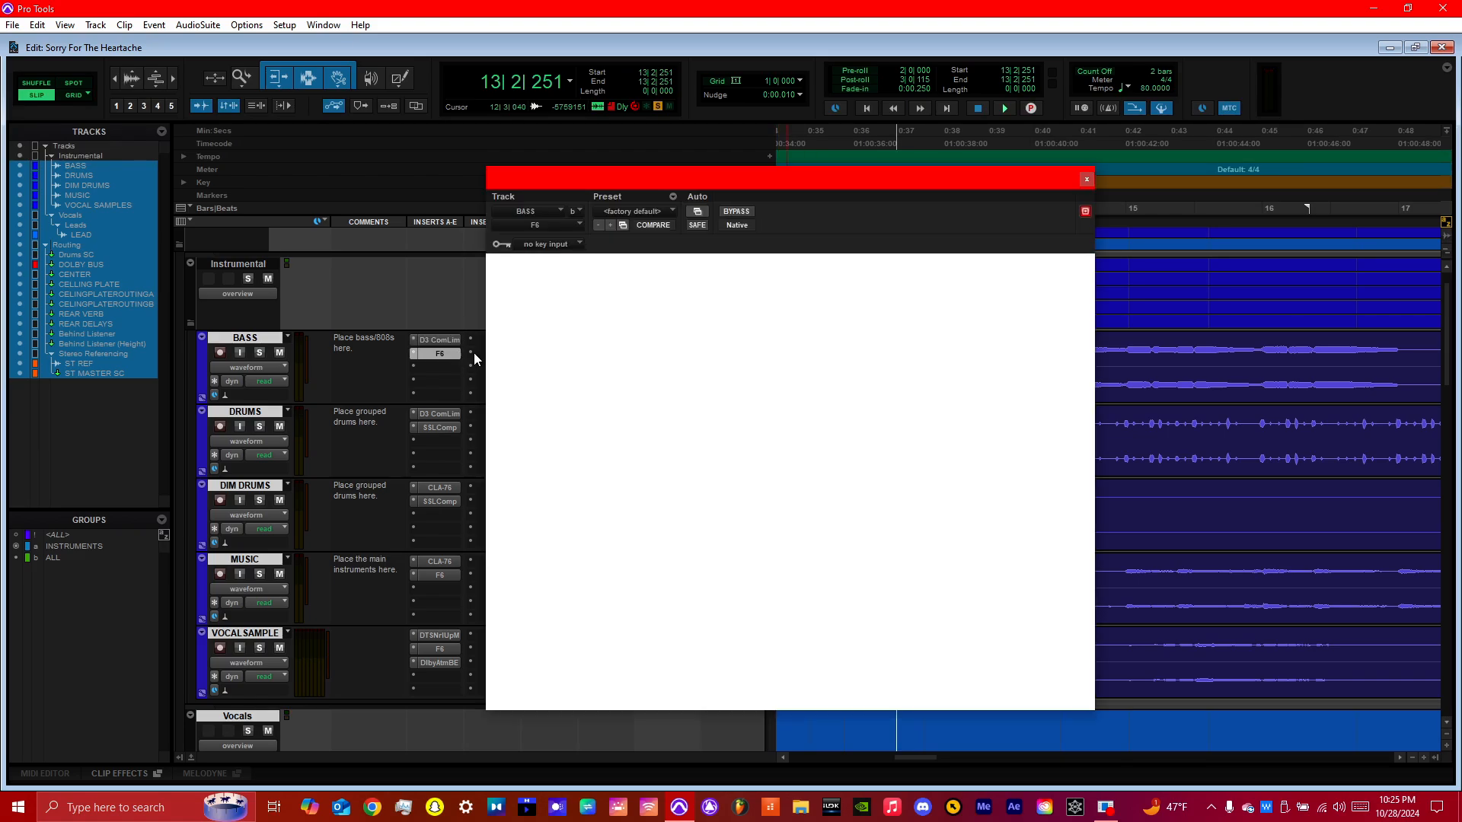
{"action": "key", "text": "space"}
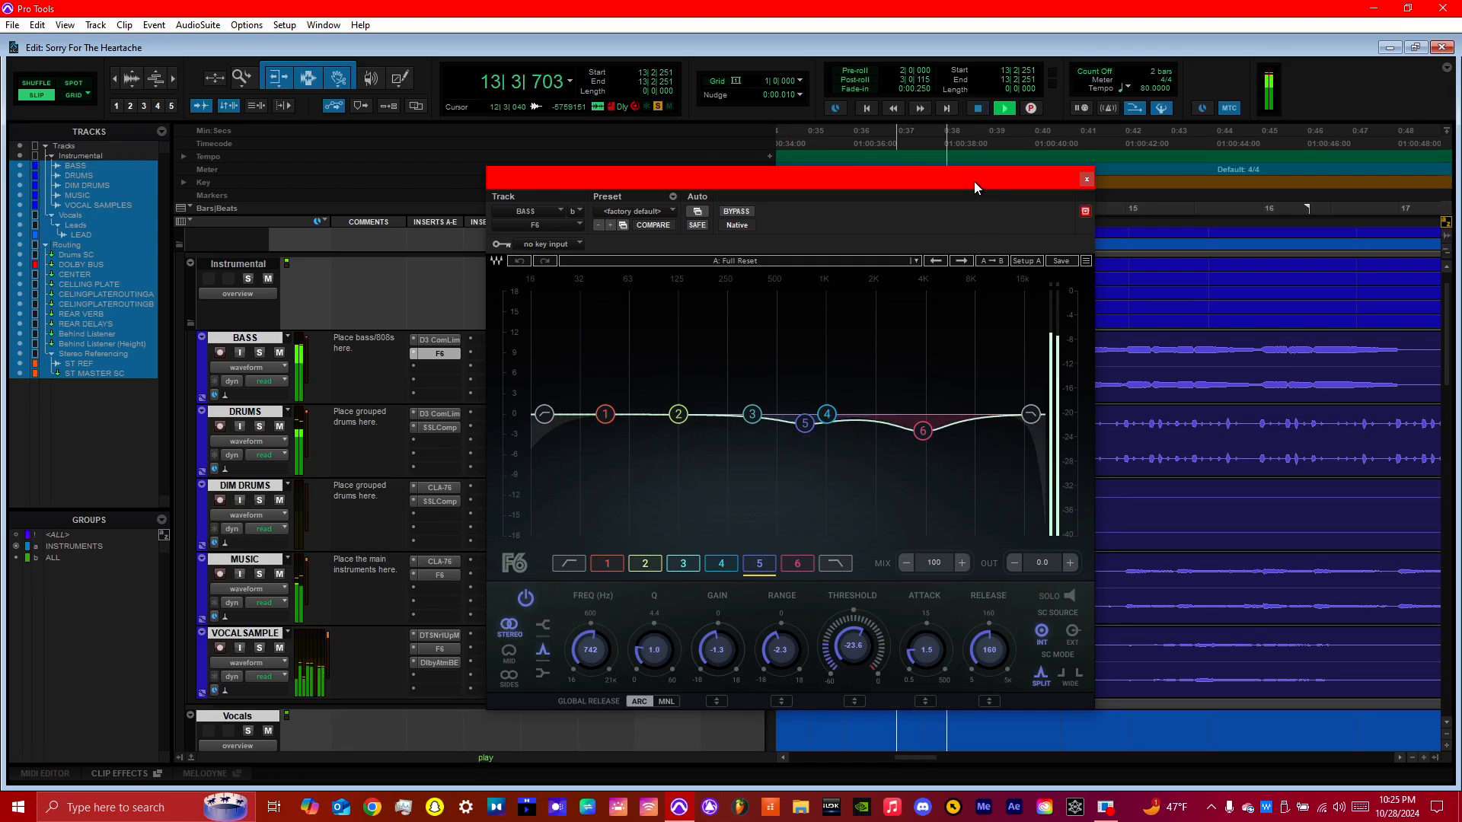
{"action": "left_click_drag", "start_coordinate": [975, 181], "coordinate": [775, 181]}
{"action": "key", "text": "space"}
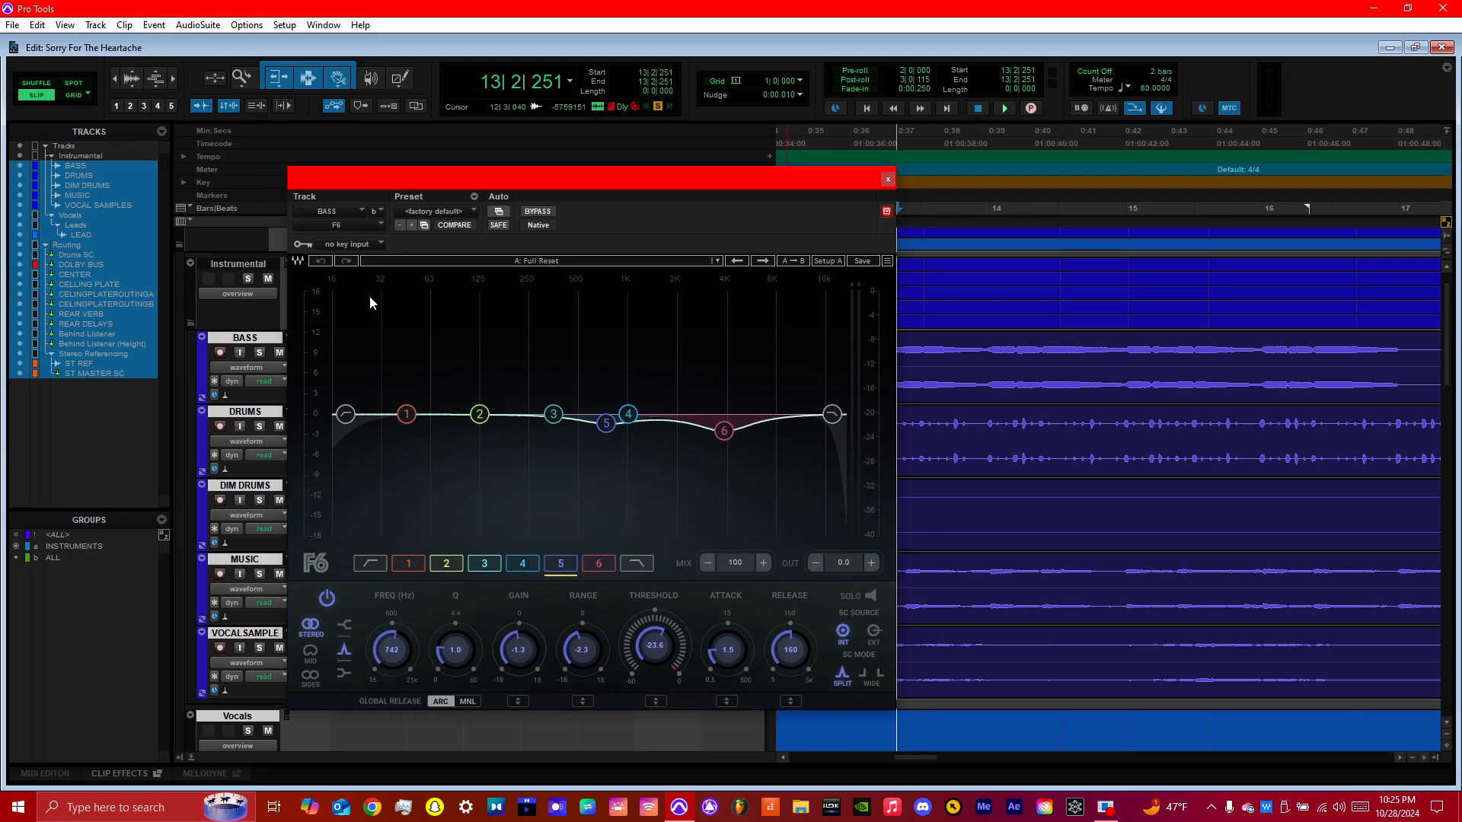
{"action": "key", "text": "space"}
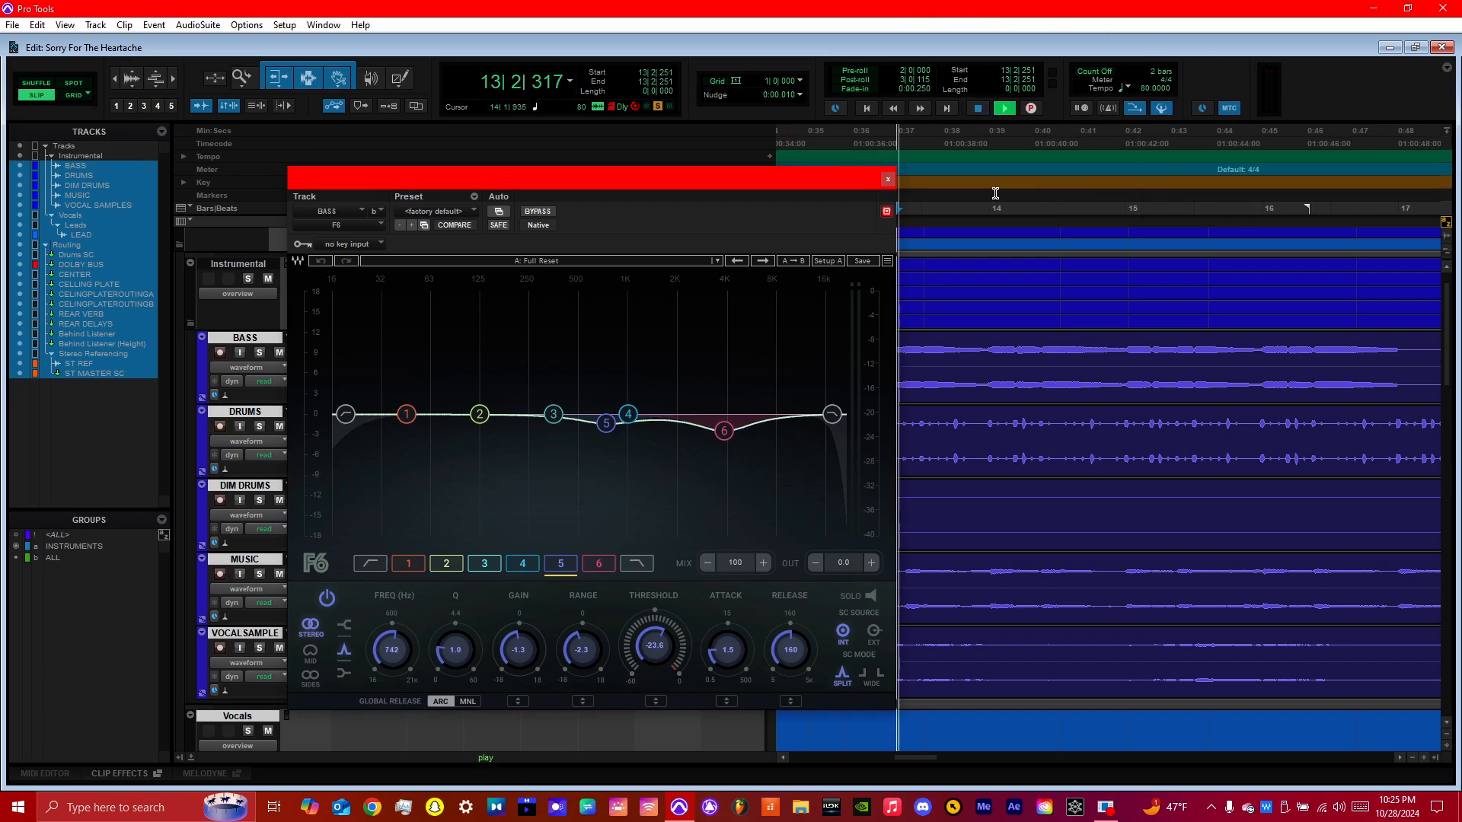
{"action": "left_click", "coordinate": [887, 179]}
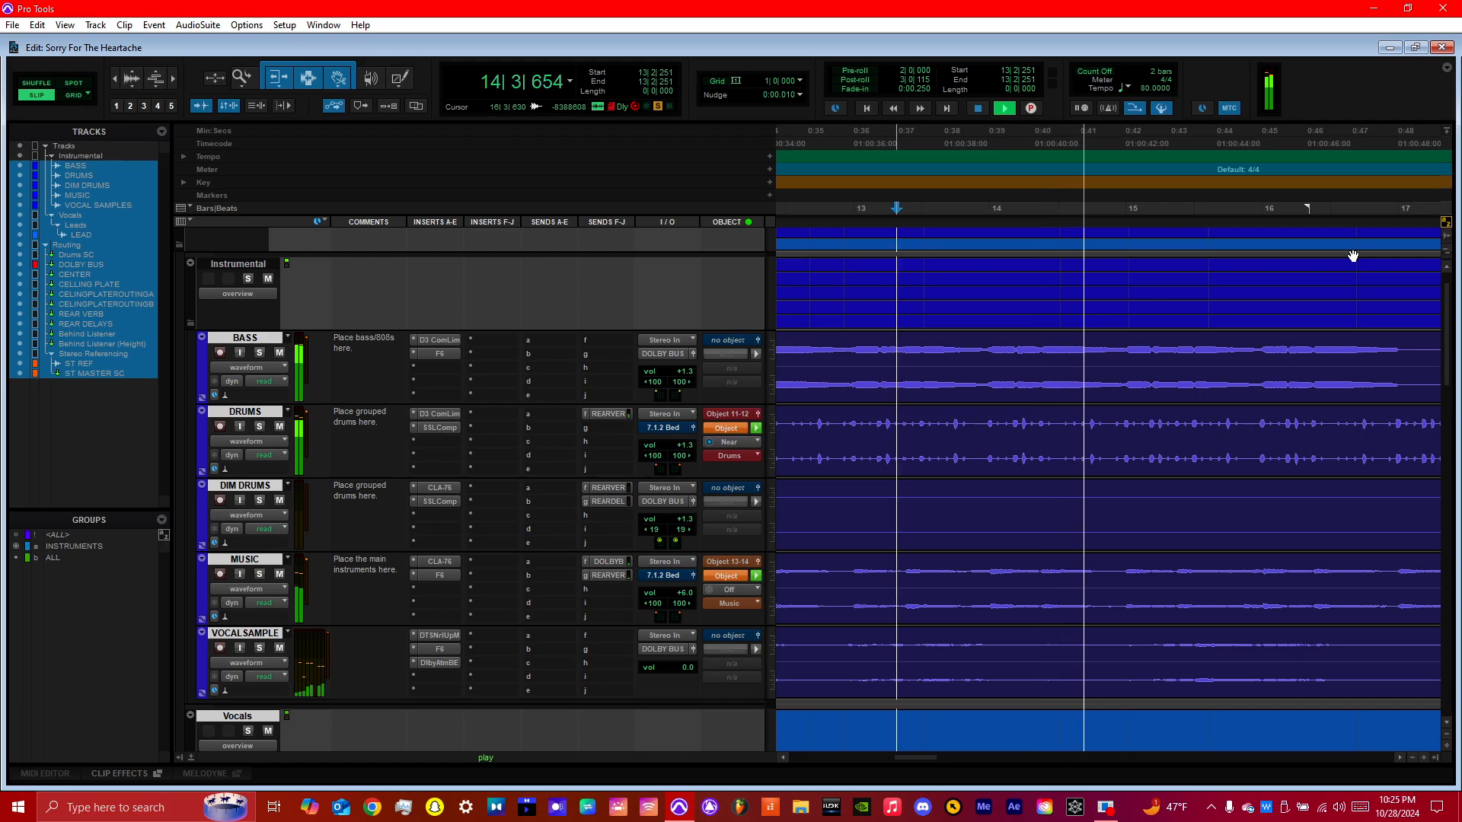
{"action": "key", "text": "space"}
Step: Open the recent session "Soul Hurts" without saving the changes to "Sorry For The Heartache"
{"action": "scroll", "coordinate": [1439, 457], "scroll_direction": "down", "scroll_amount": 5}
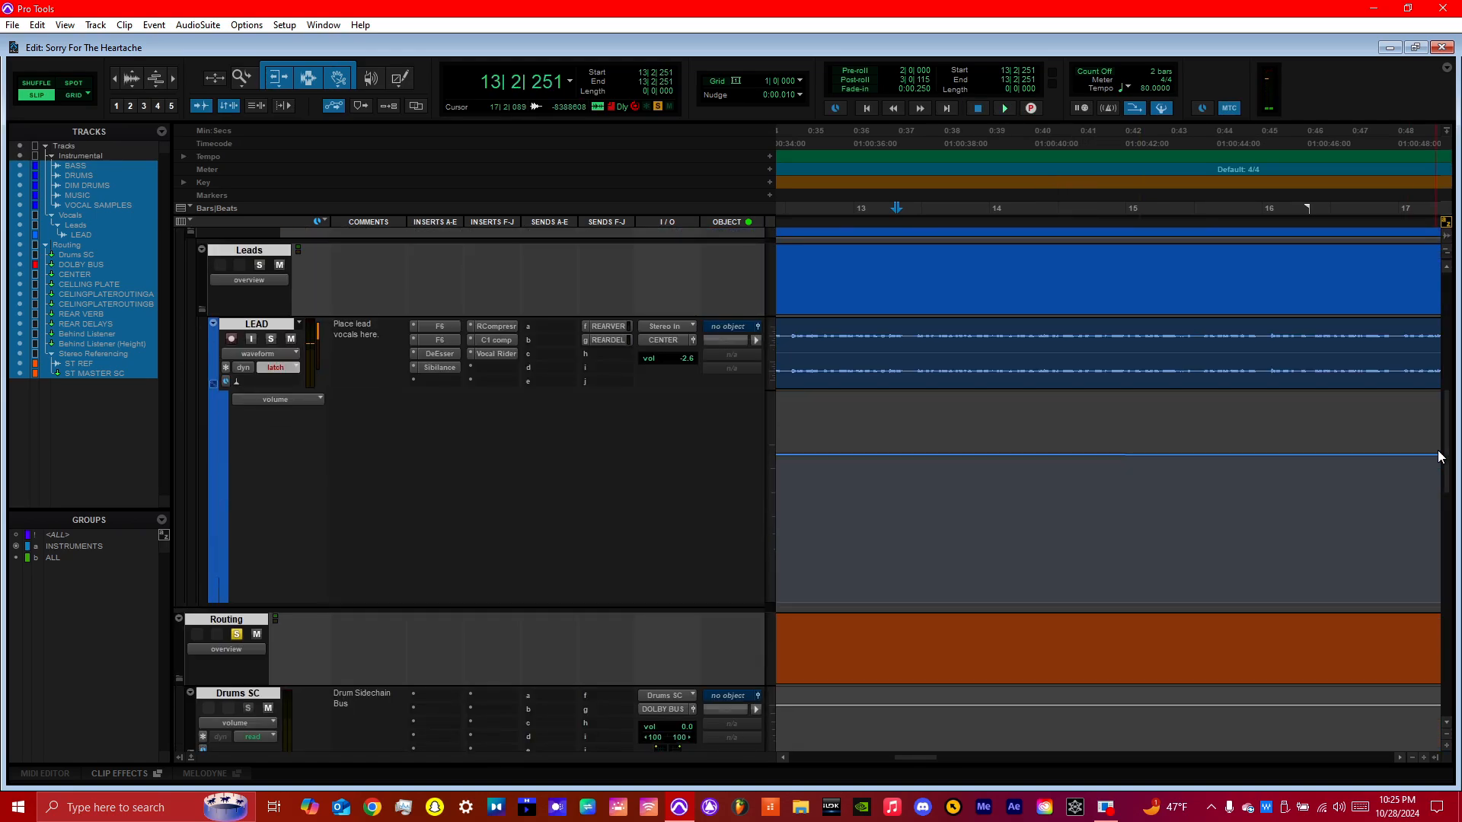
{"action": "left_click", "coordinate": [12, 24]}
{"action": "mouse_move", "coordinate": [27, 63]}
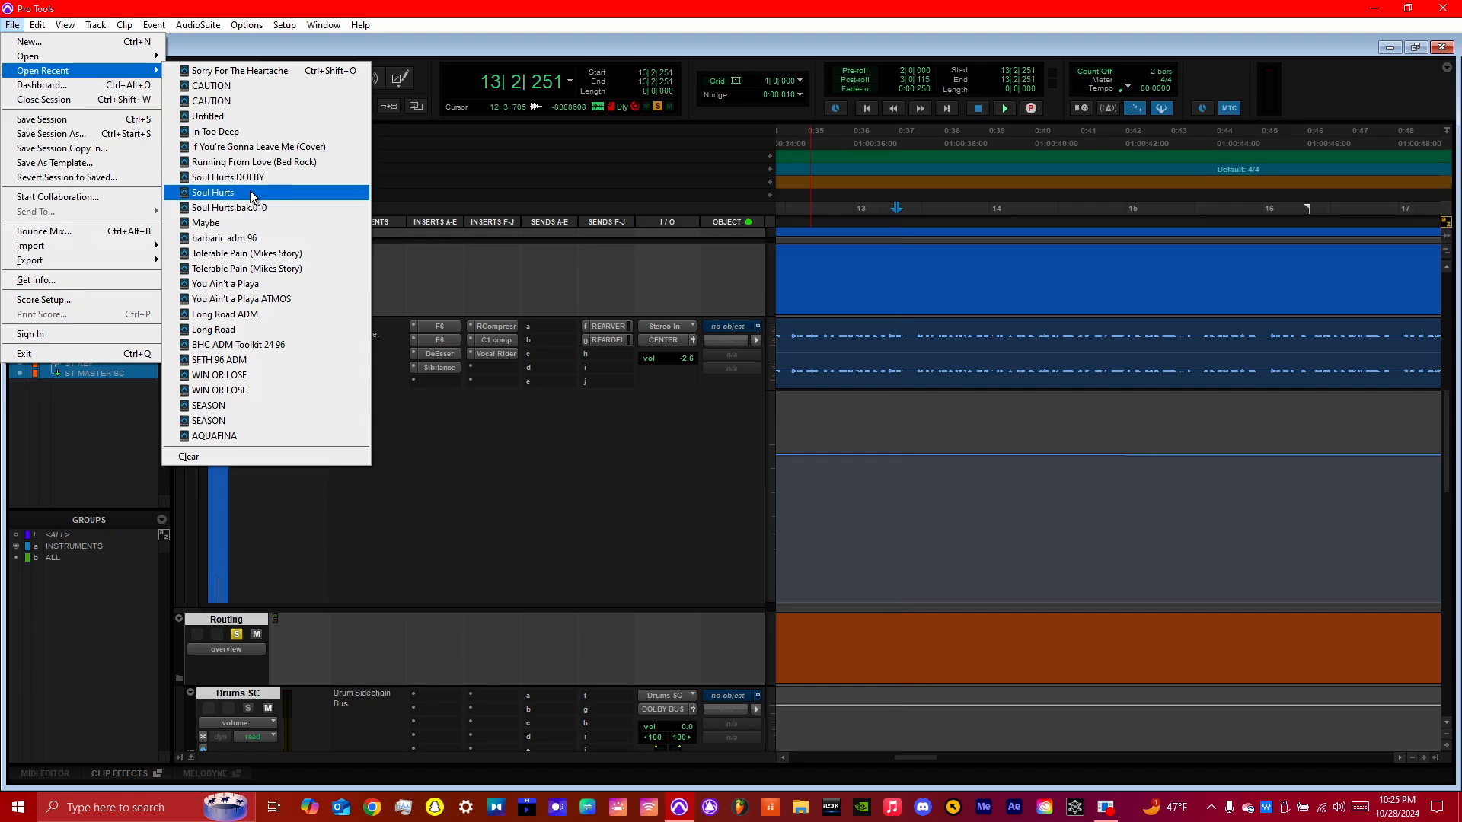
{"action": "left_click", "coordinate": [250, 192]}
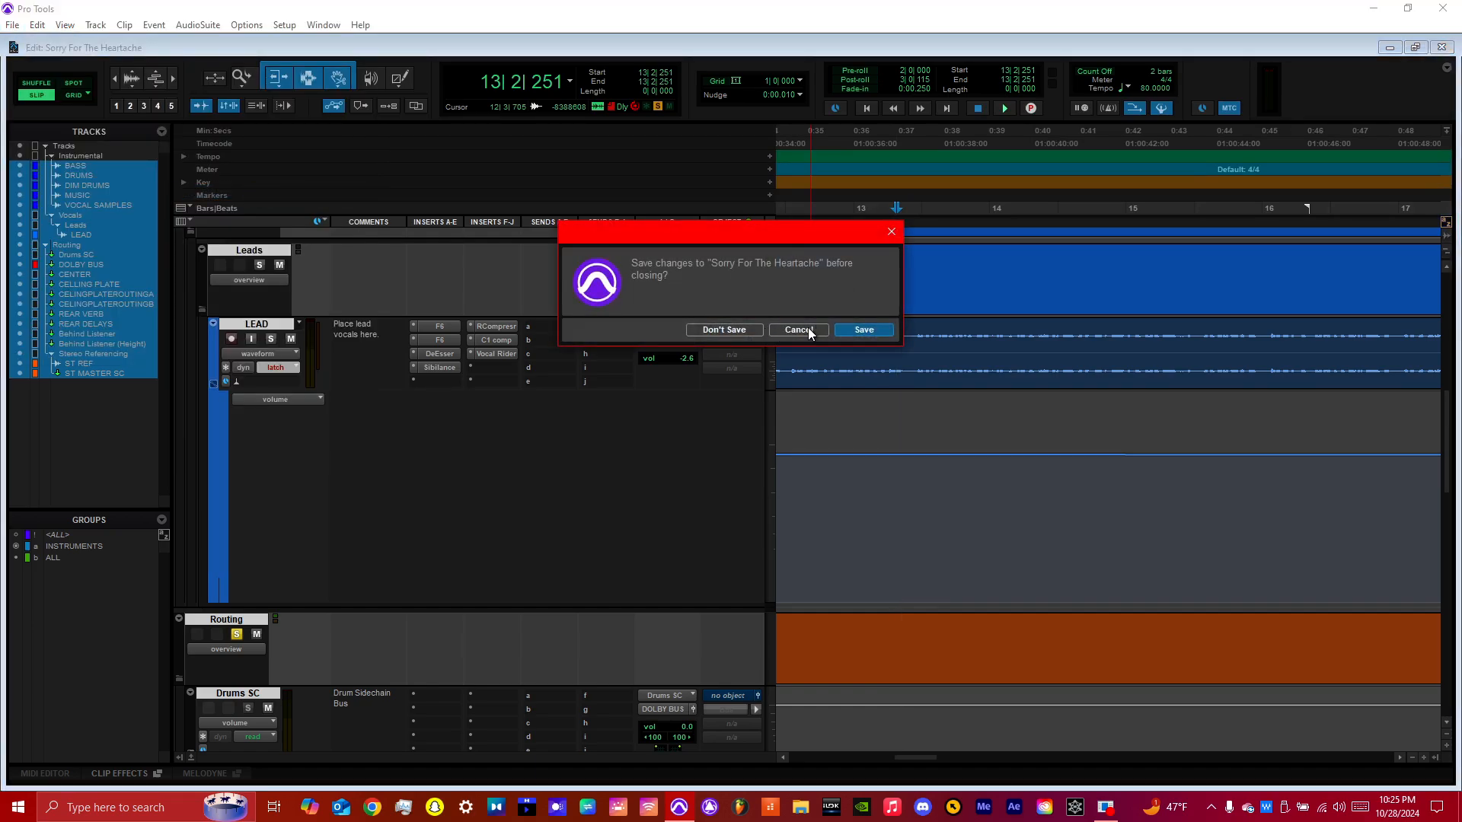
{"action": "left_click", "coordinate": [747, 324]}
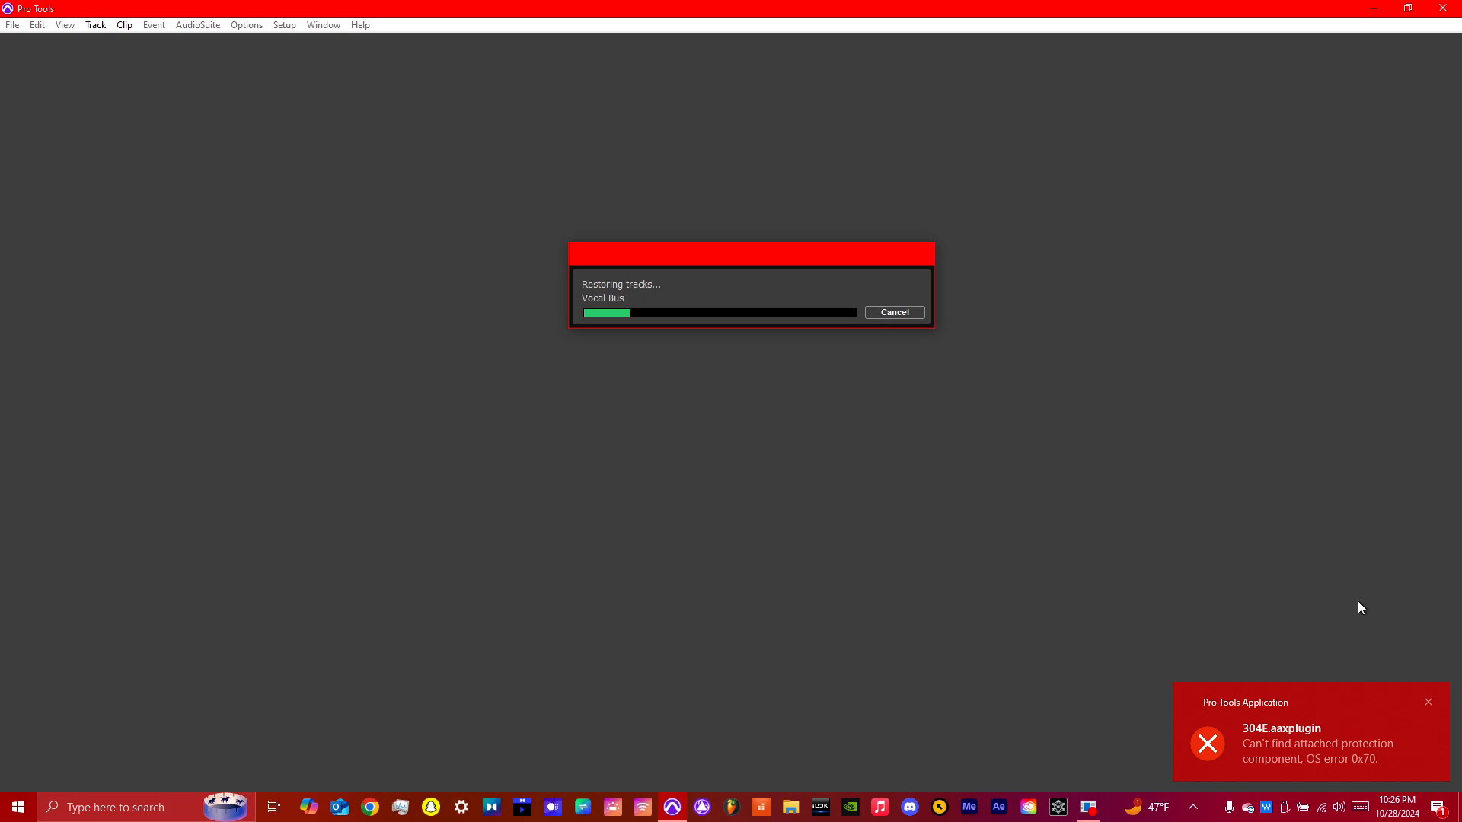
Step: Dismiss the 304E plug-in error notification while the session loads, and decline saving a detailed report of the session notes
{"action": "left_click", "coordinate": [1428, 701]}
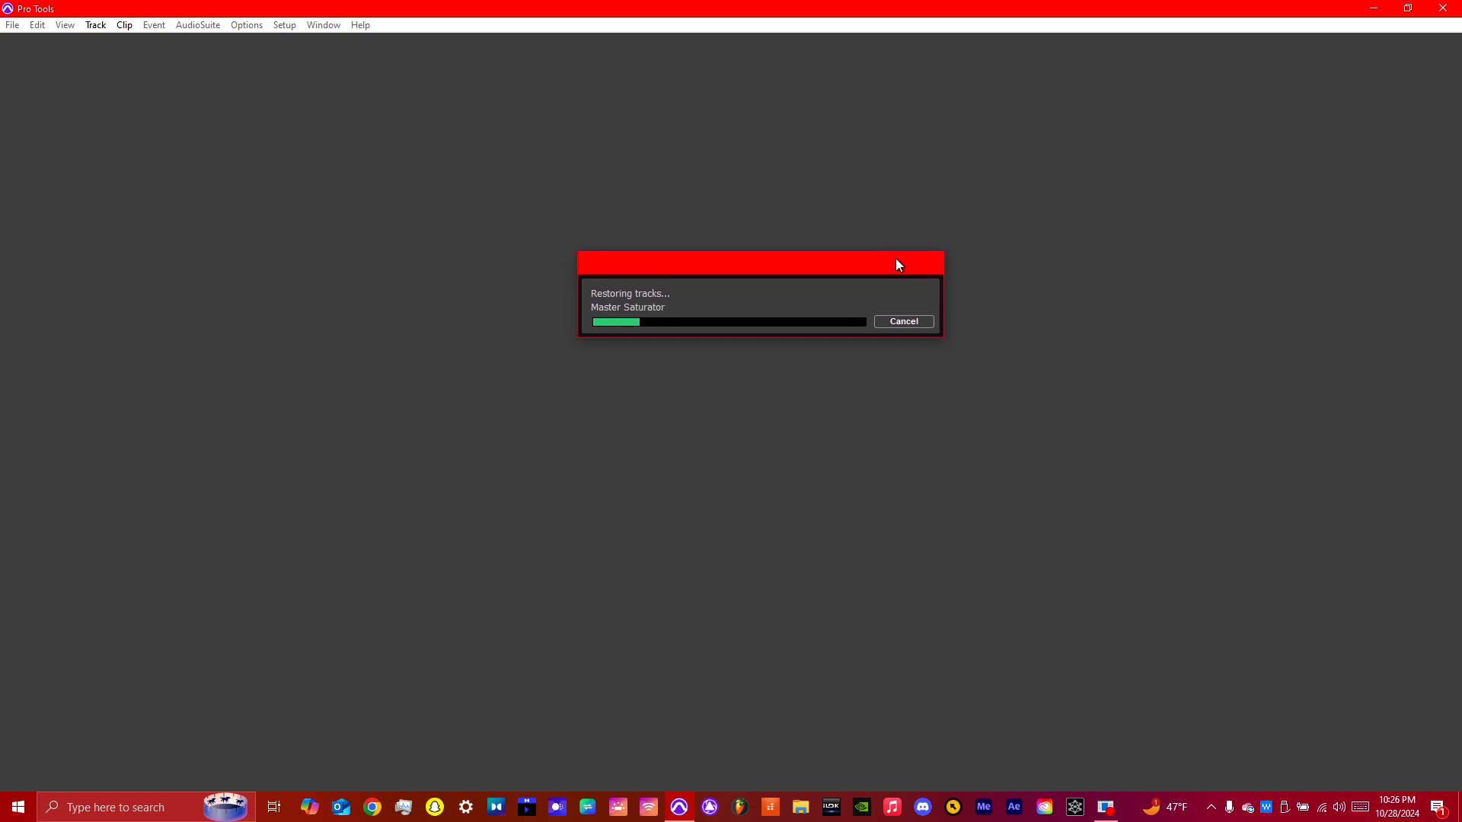
{"action": "left_click_drag", "start_coordinate": [896, 258], "coordinate": [906, 332]}
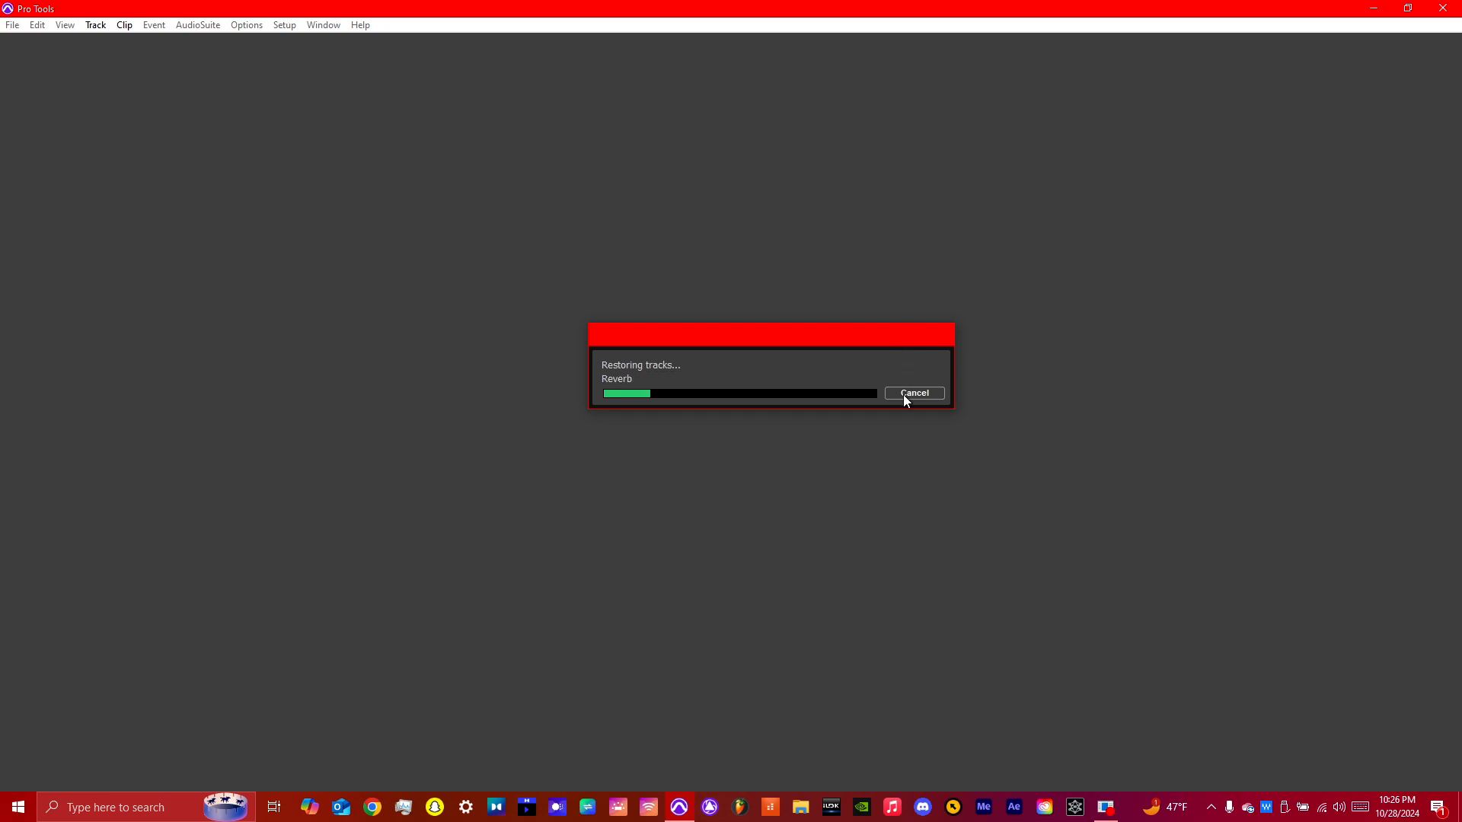
{"action": "left_click", "coordinate": [1100, 806]}
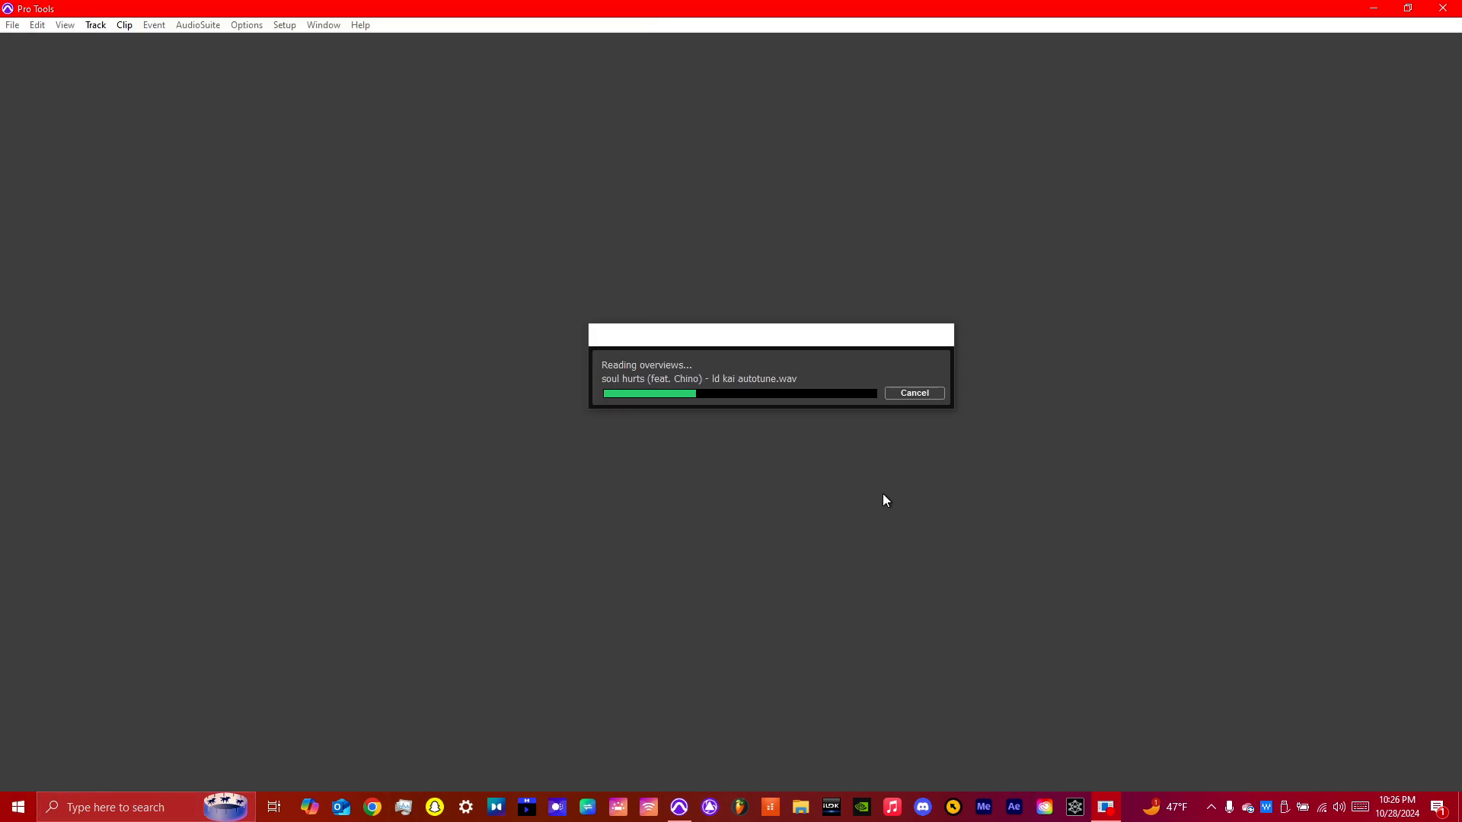
{"action": "left_click_drag", "start_coordinate": [766, 329], "coordinate": [731, 284]}
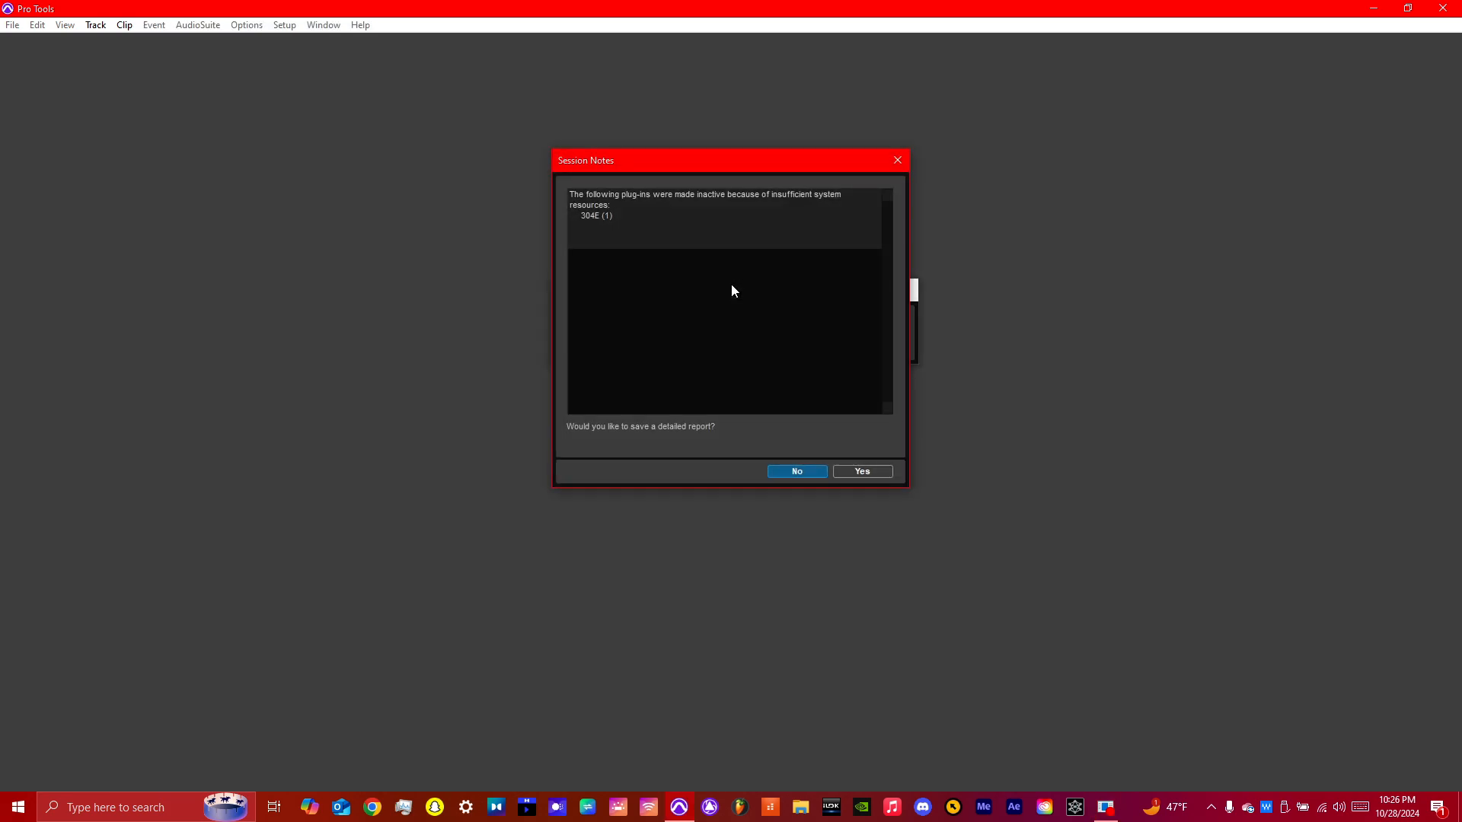
{"action": "left_click", "coordinate": [817, 473]}
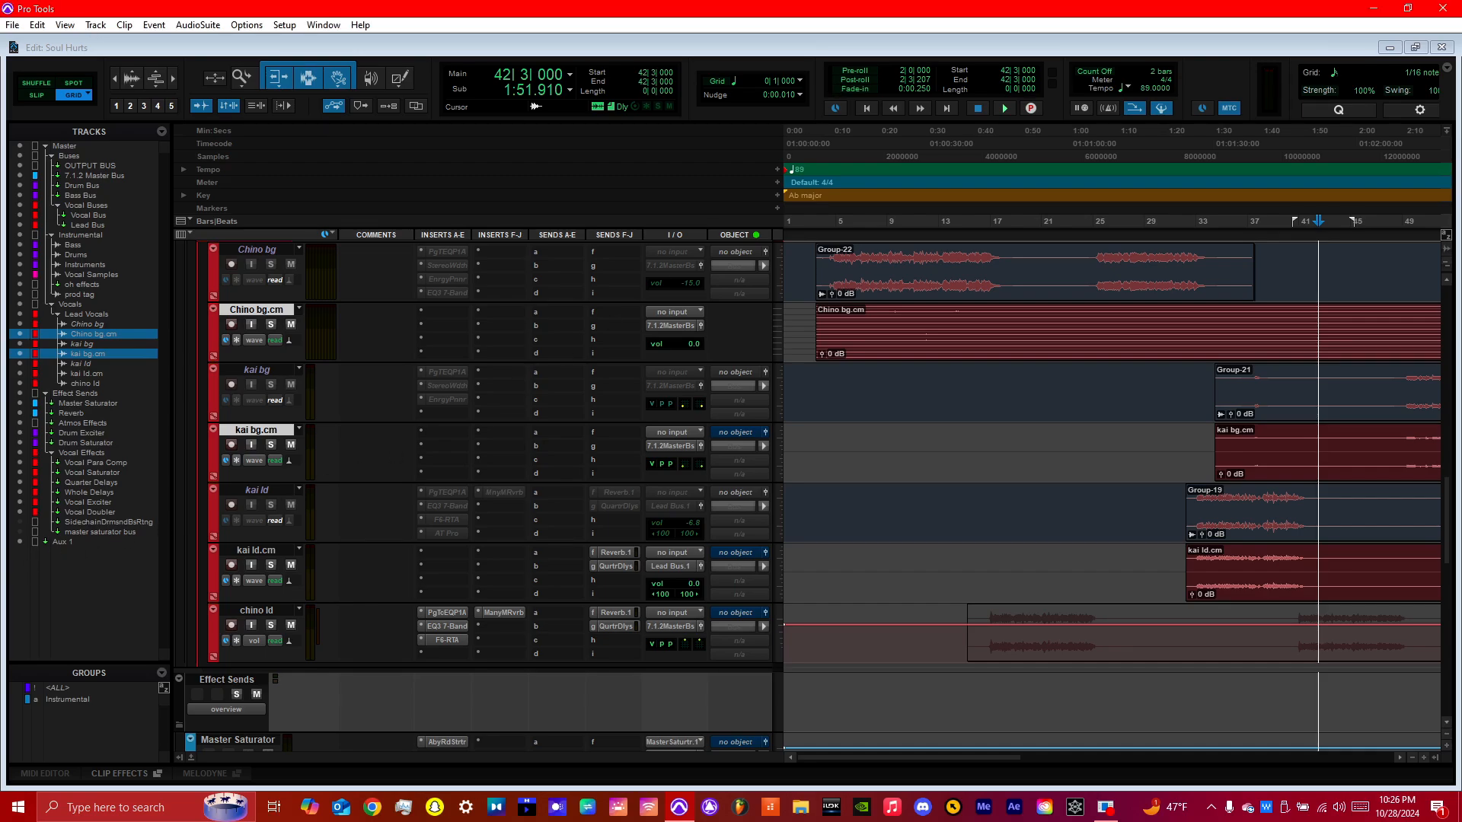
Step: Play "Soul Hurts" from bar 6 while looking over the effect sends and instrumental tracks, stop, and view the song's later bars
{"action": "left_click", "coordinate": [851, 148]}
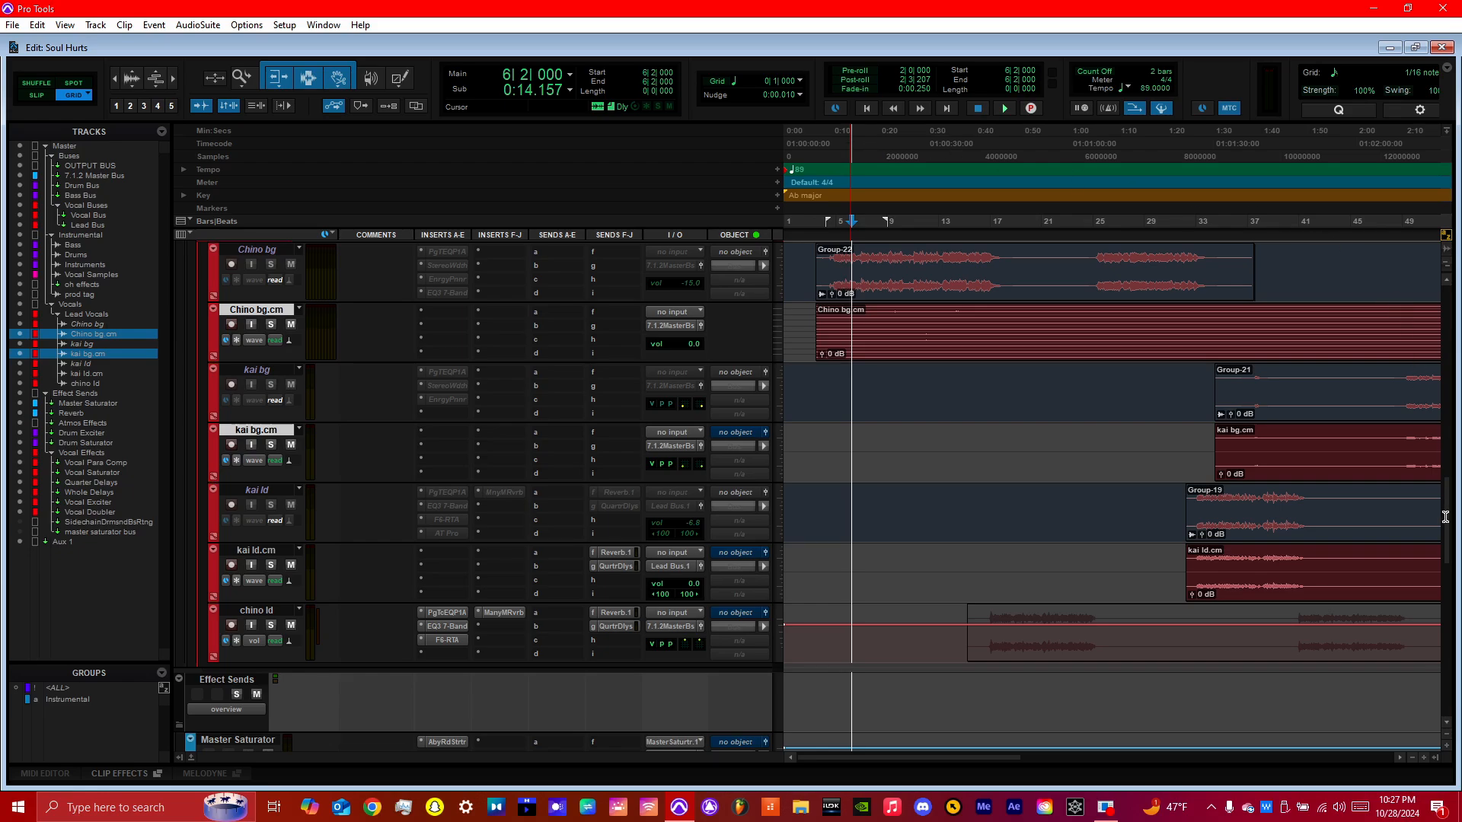
{"action": "key", "text": "space"}
{"action": "left_click_drag", "start_coordinate": [1444, 514], "coordinate": [1450, 541]}
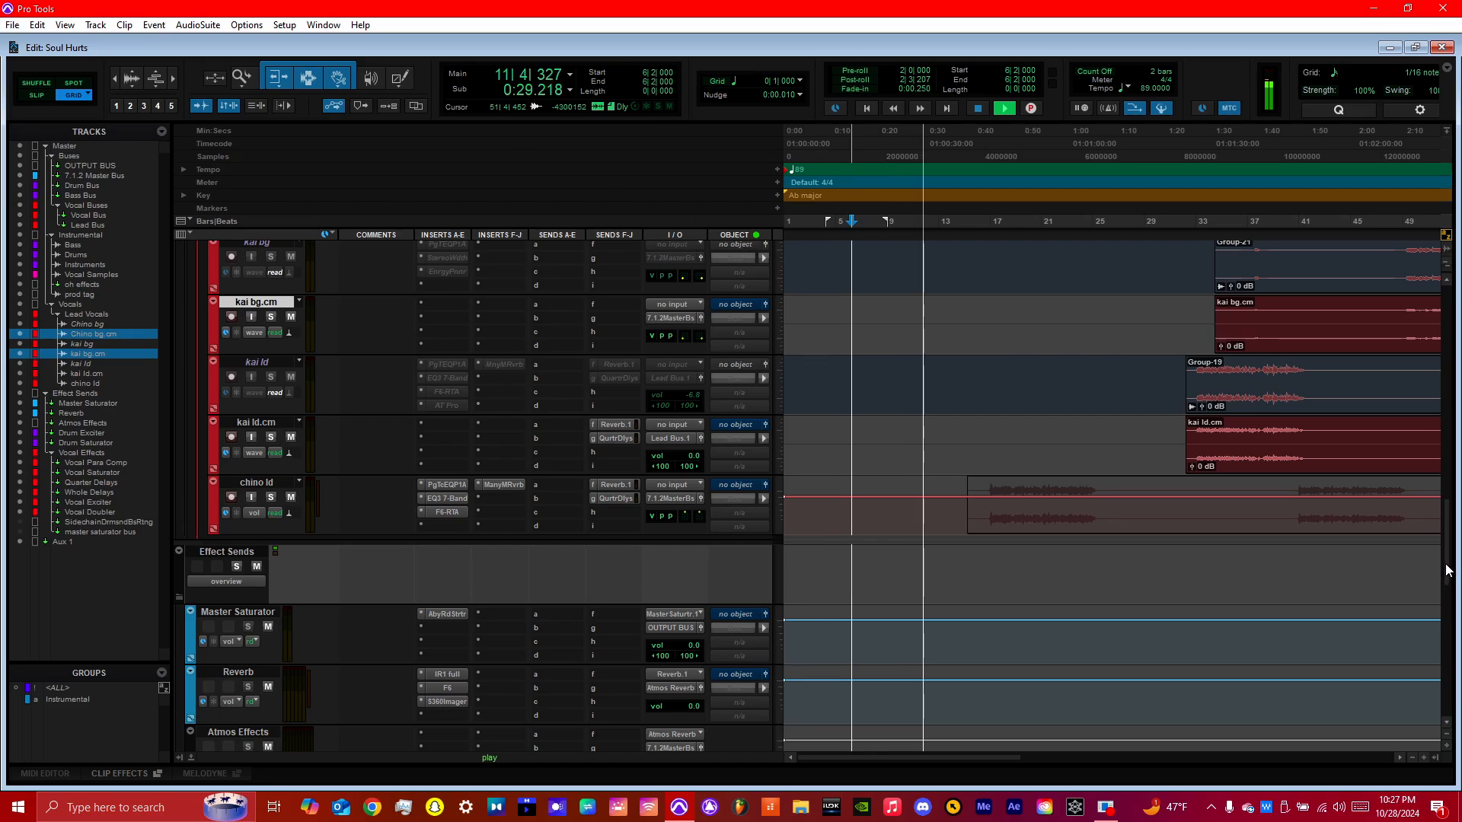
{"action": "left_click_drag", "start_coordinate": [1451, 584], "coordinate": [1452, 443]}
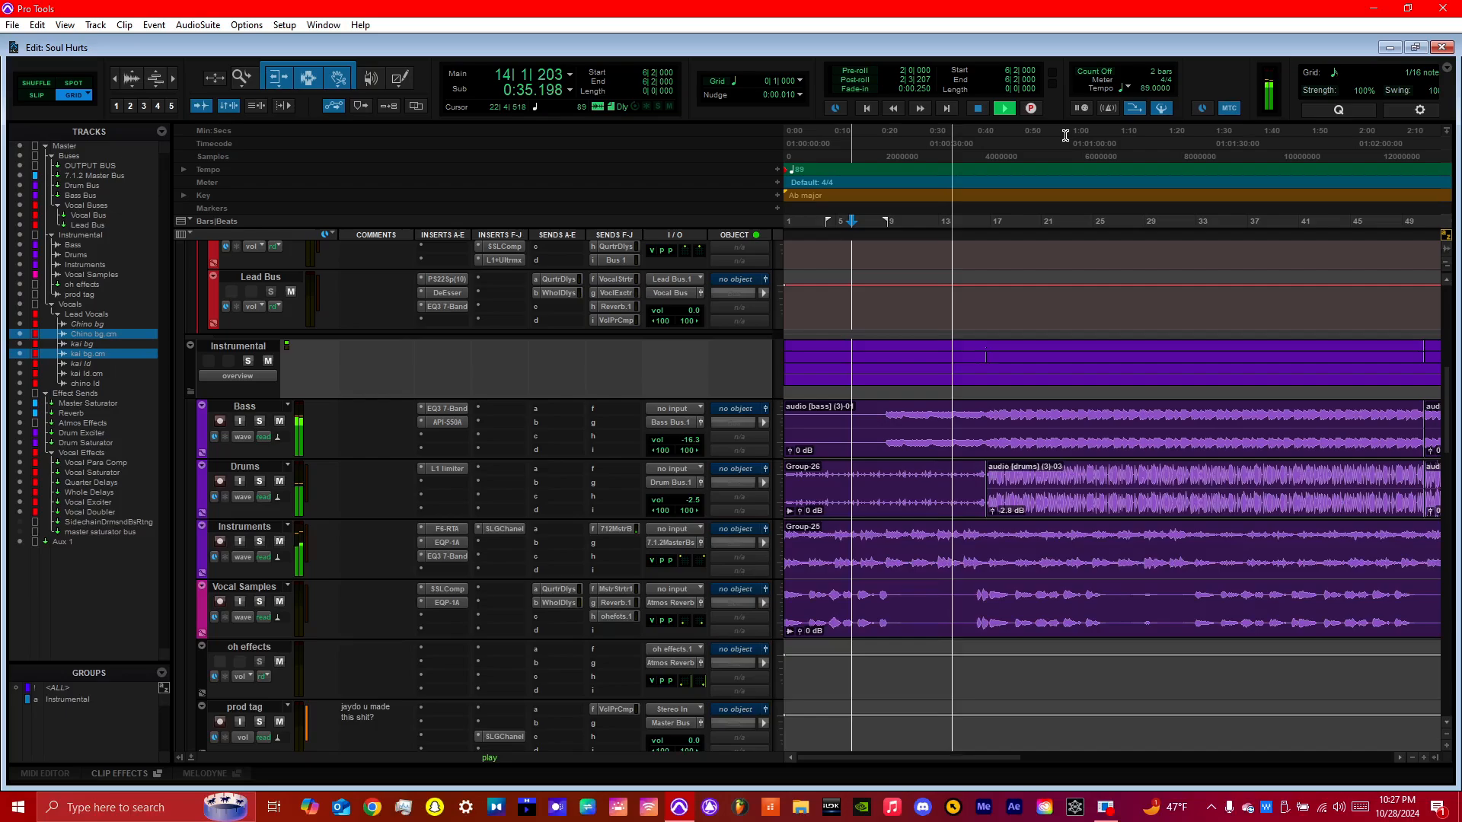
{"action": "key", "text": "space"}
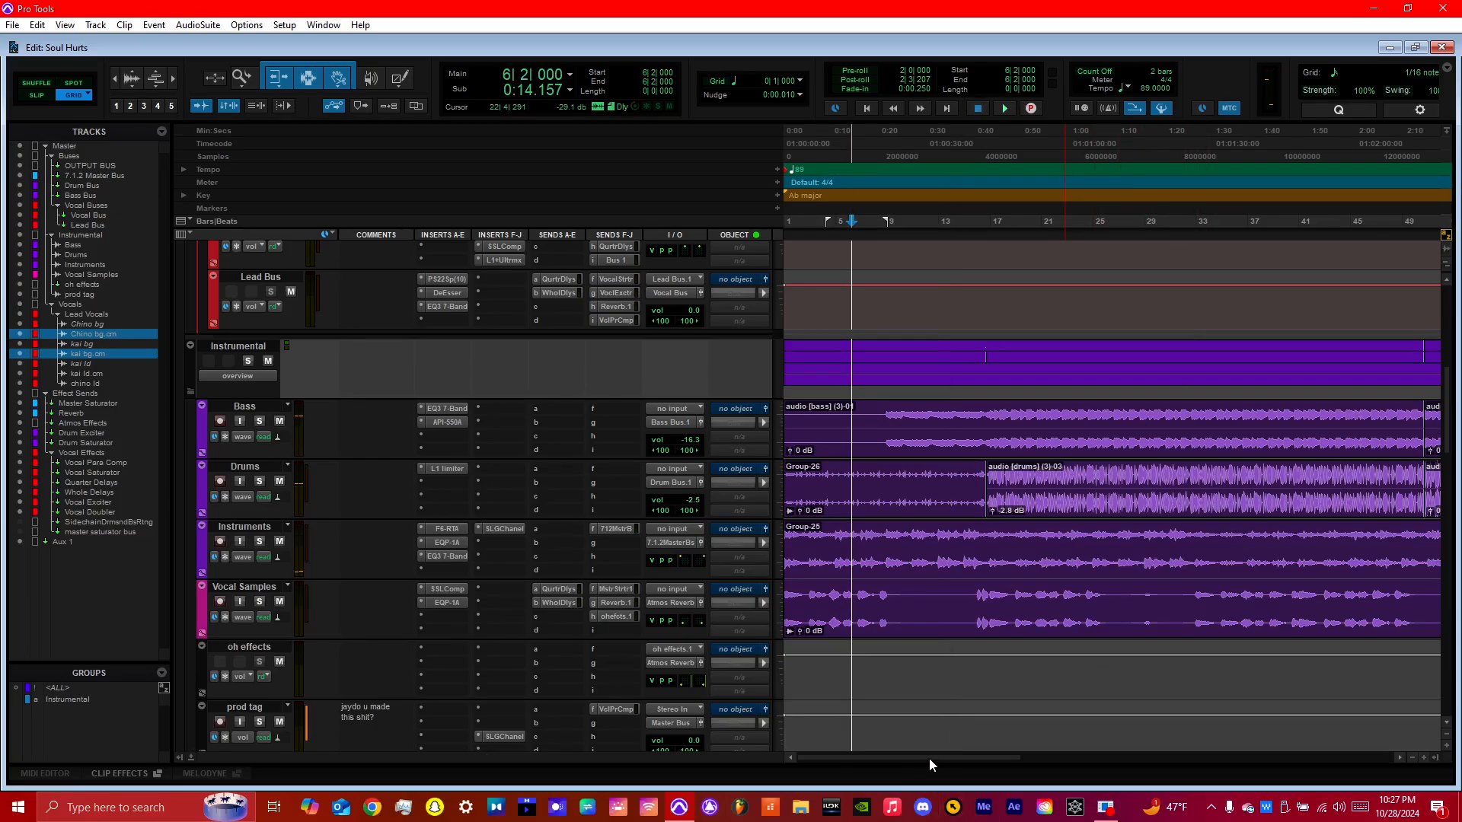
{"action": "left_click_drag", "start_coordinate": [929, 756], "coordinate": [1026, 727]}
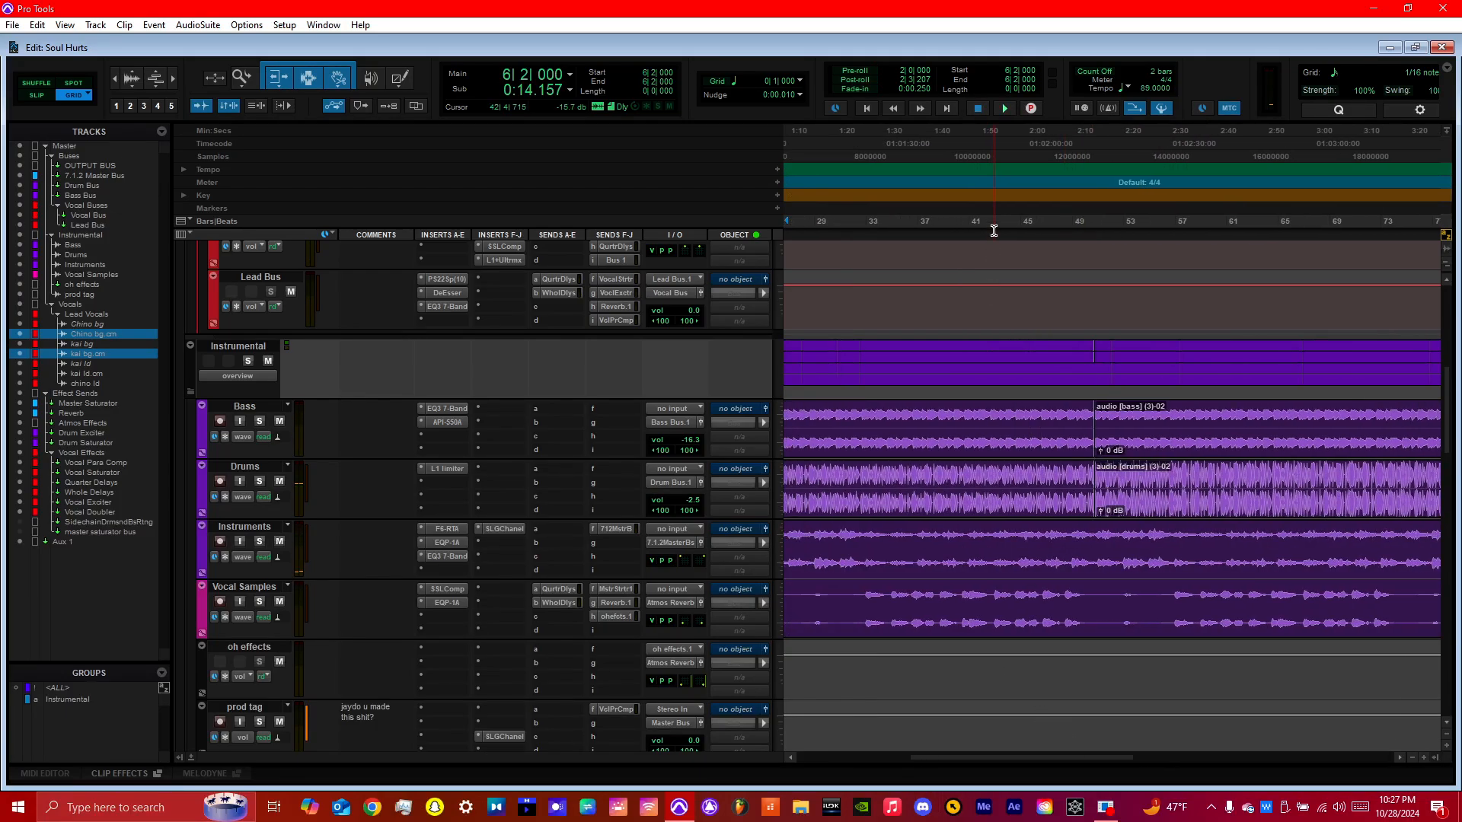
Step: Play the song from bar 44 to audition the instrumental tracks, and stop
{"action": "left_click", "coordinate": [1006, 129]}
{"action": "key", "text": "space"}
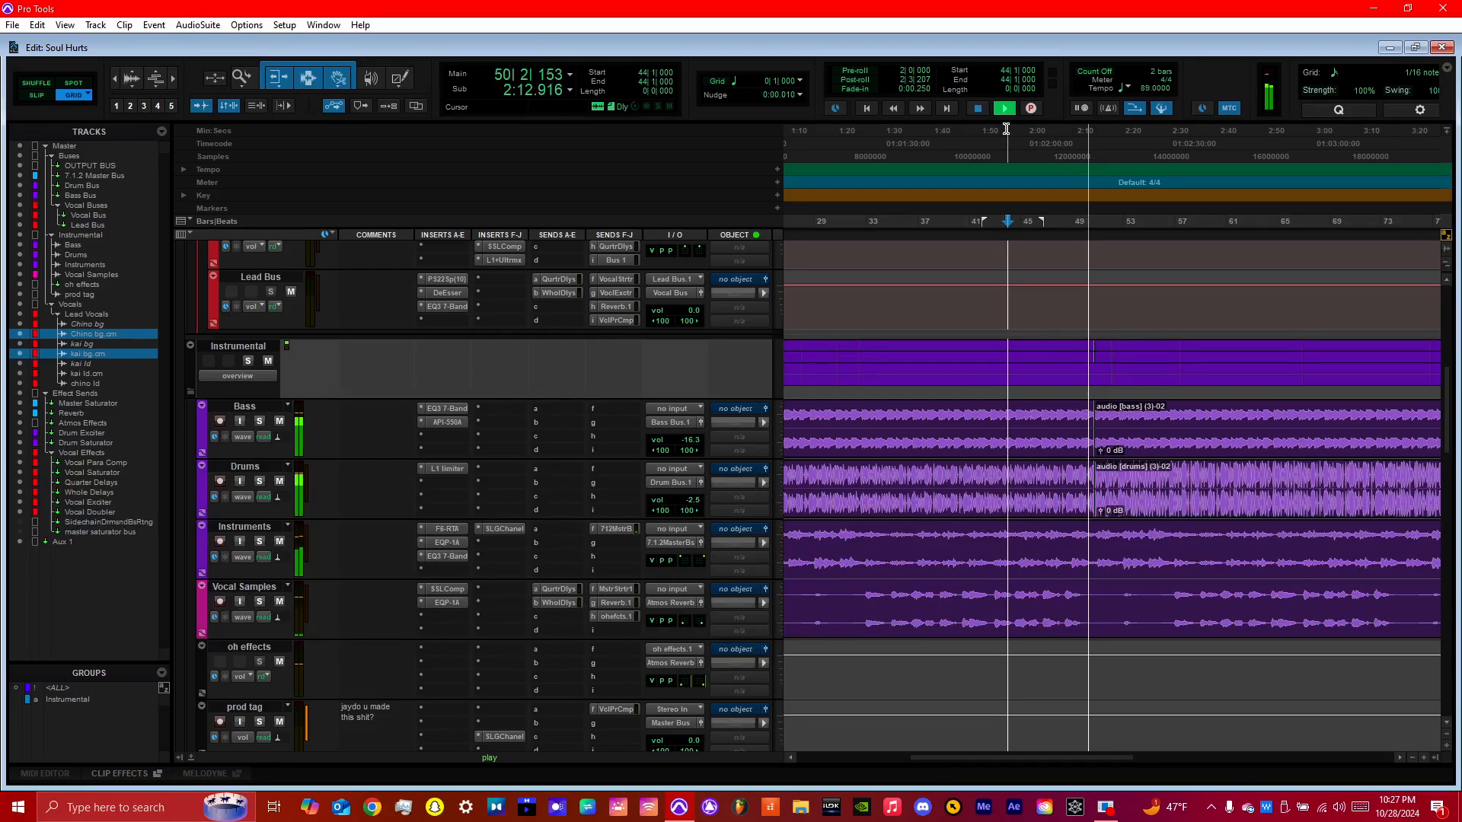
{"action": "key", "text": "space"}
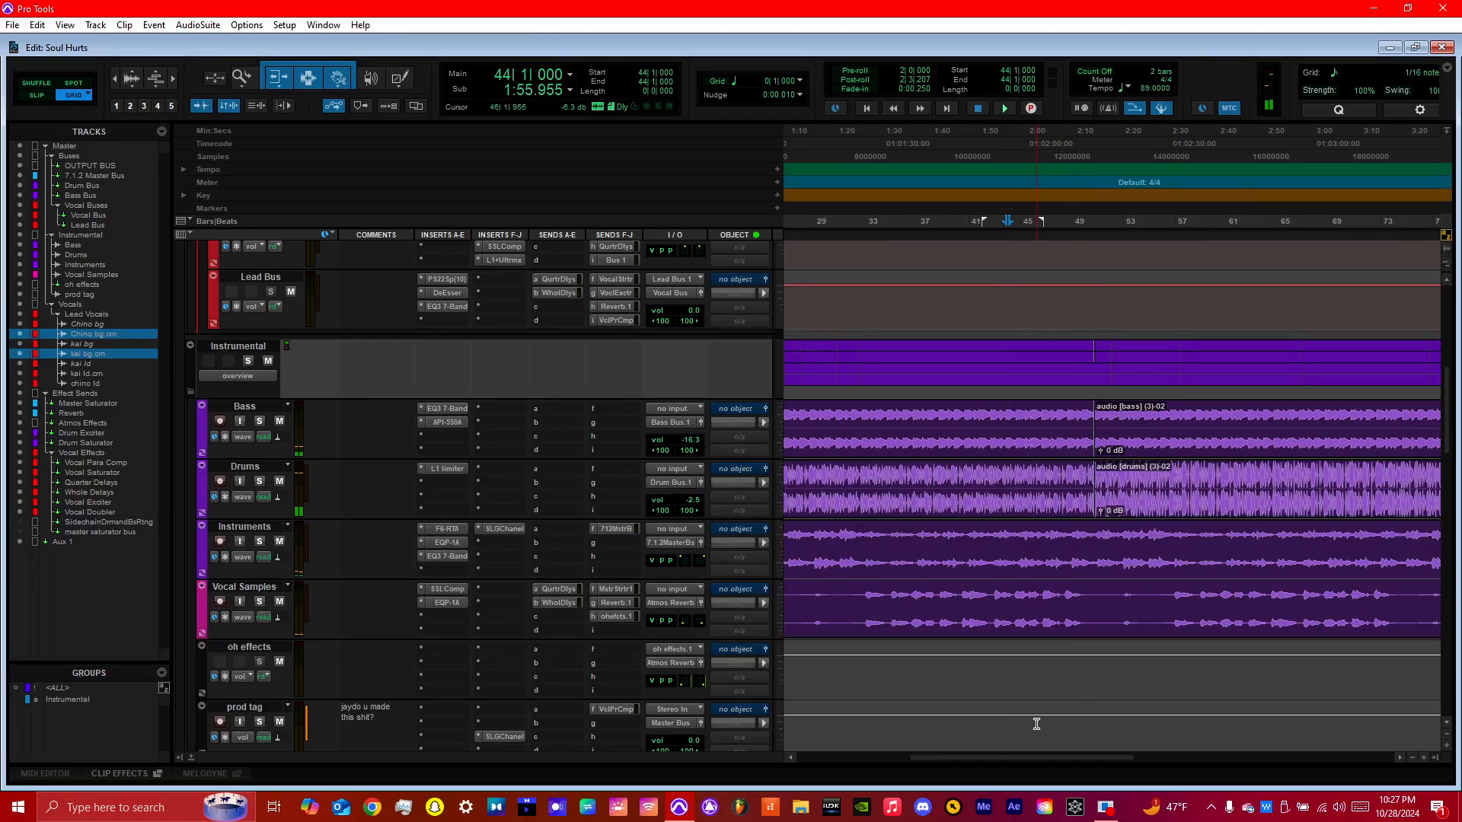
Step: Open and close the greyed-out second insert on the Bass Bus, and play the song from bar 19 beat 4 before stopping
{"action": "left_click_drag", "start_coordinate": [1047, 752], "coordinate": [911, 738]}
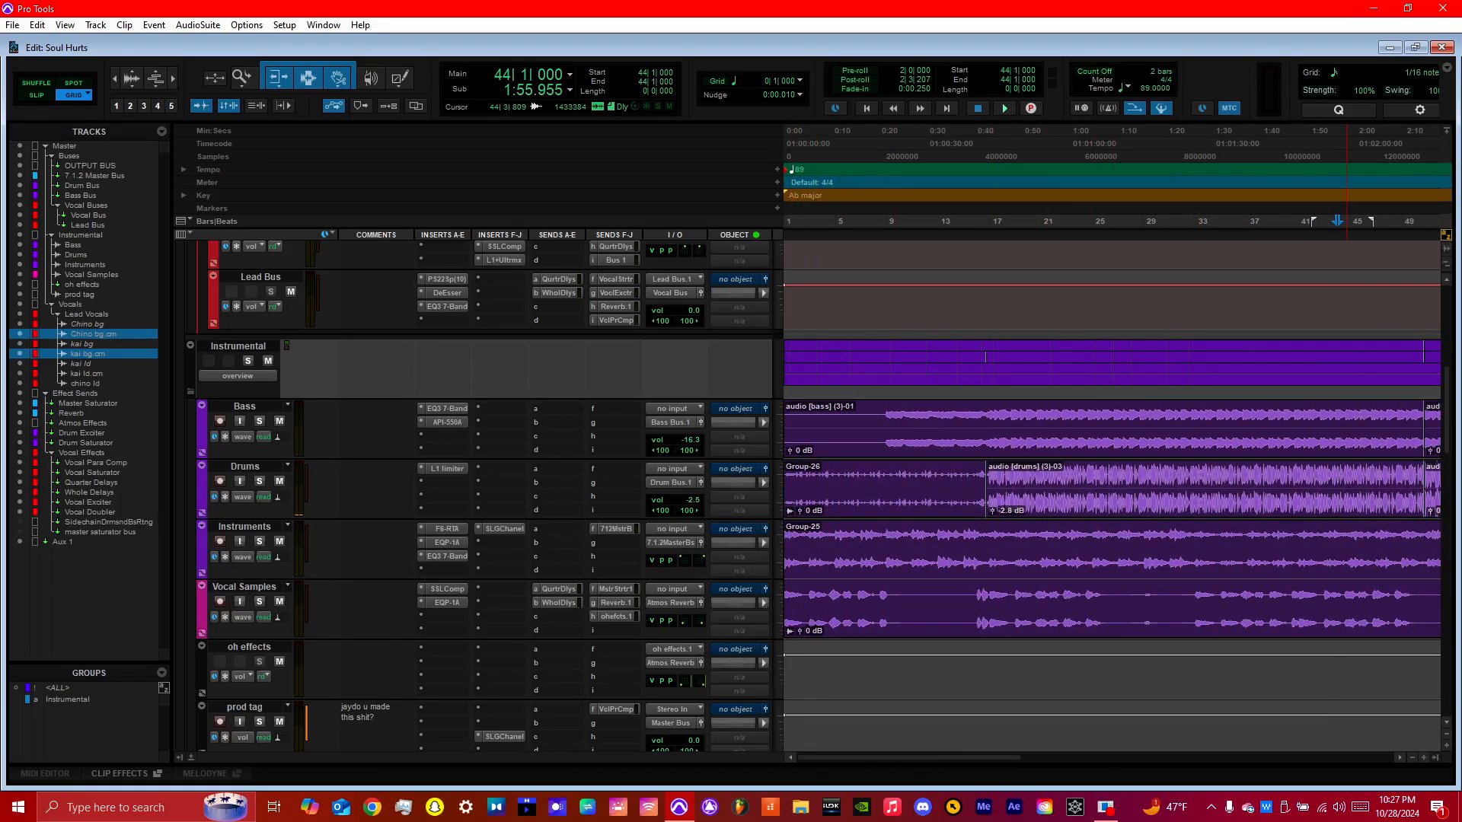
{"action": "left_click_drag", "start_coordinate": [1444, 379], "coordinate": [1429, 349]}
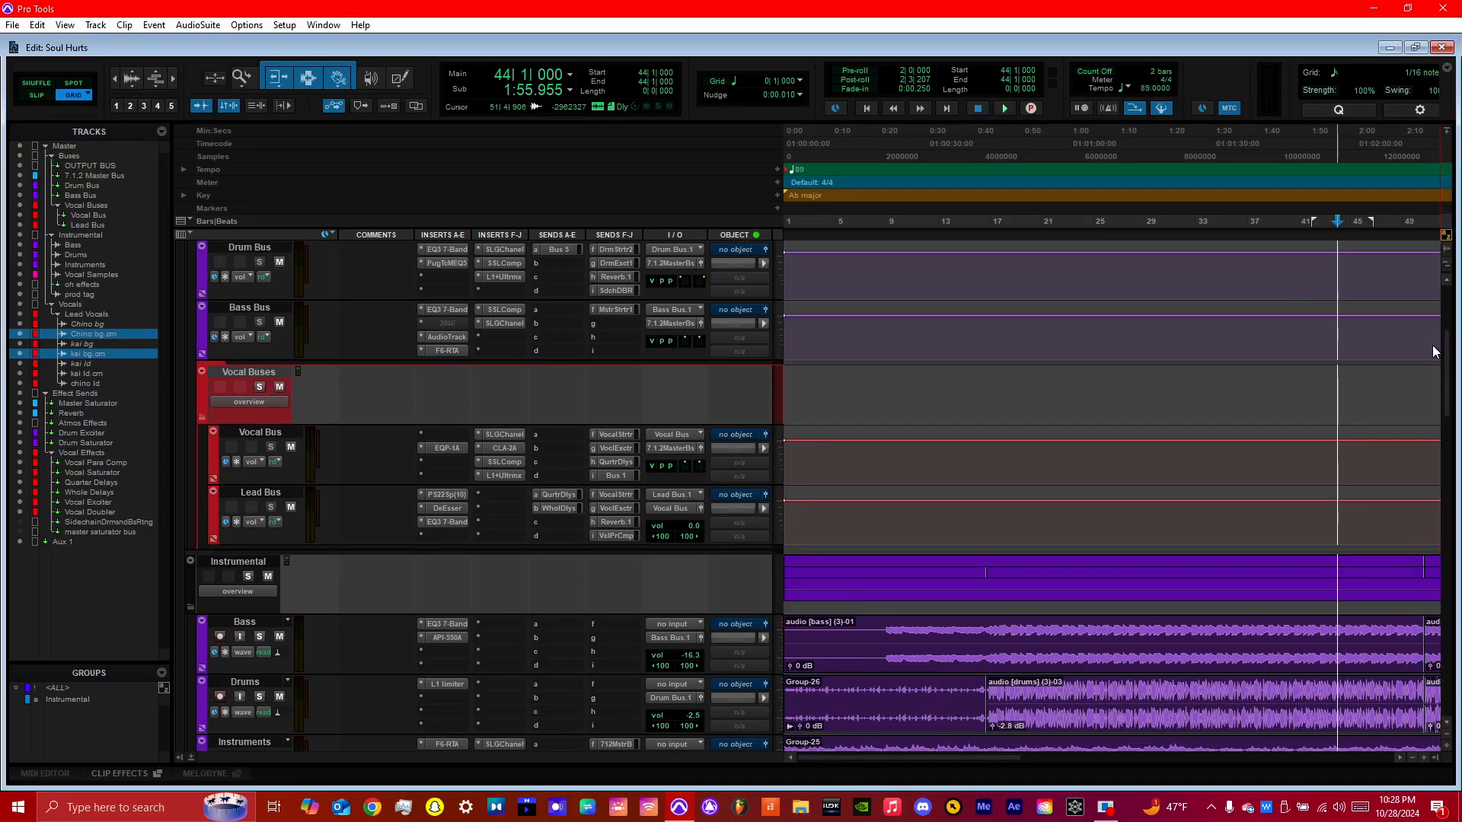
{"action": "left_click", "coordinate": [440, 323]}
{"action": "left_click", "coordinate": [606, 86]}
{"action": "left_click", "coordinate": [1023, 153]}
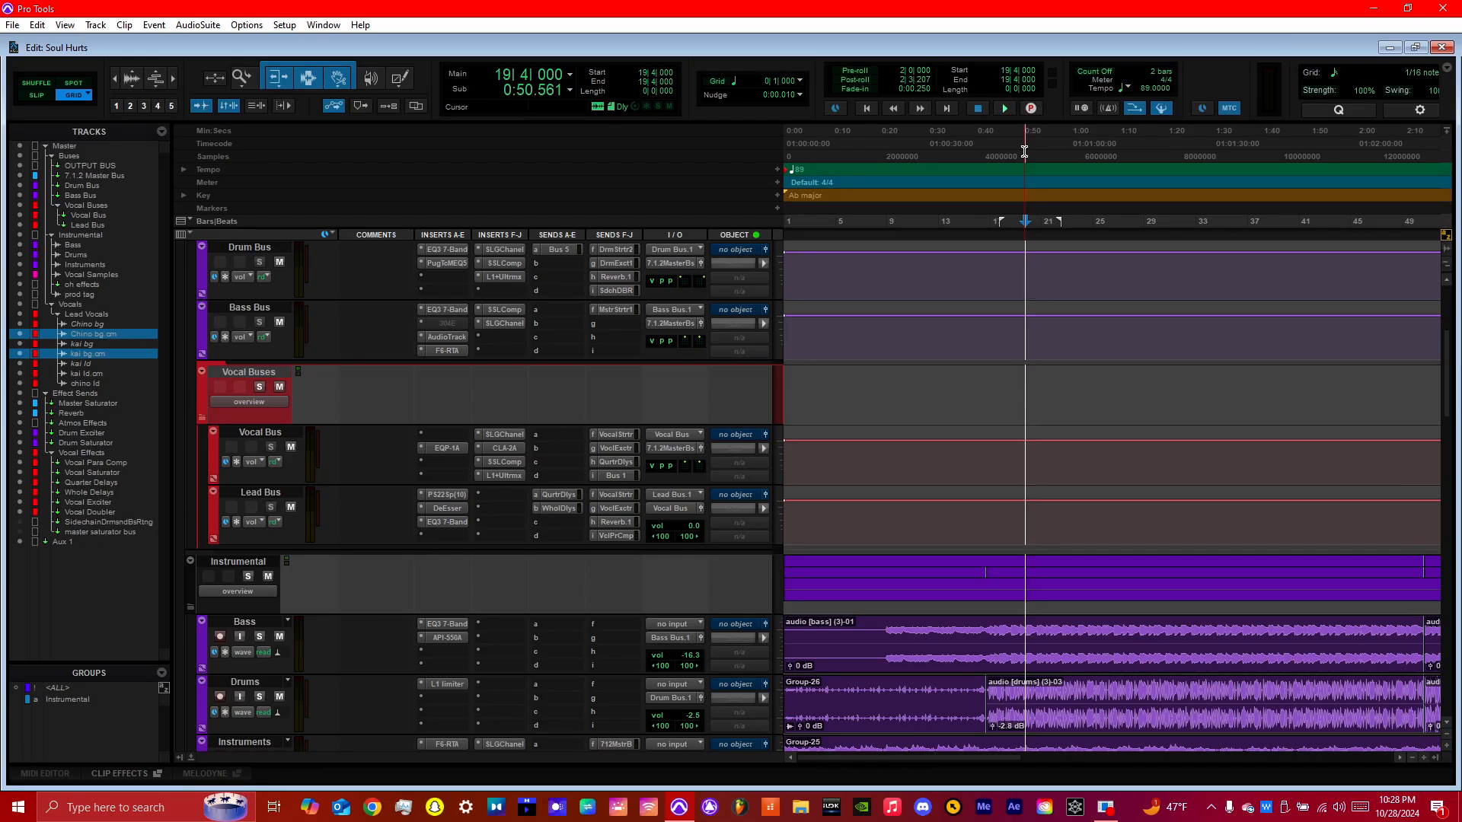
{"action": "key", "text": "space"}
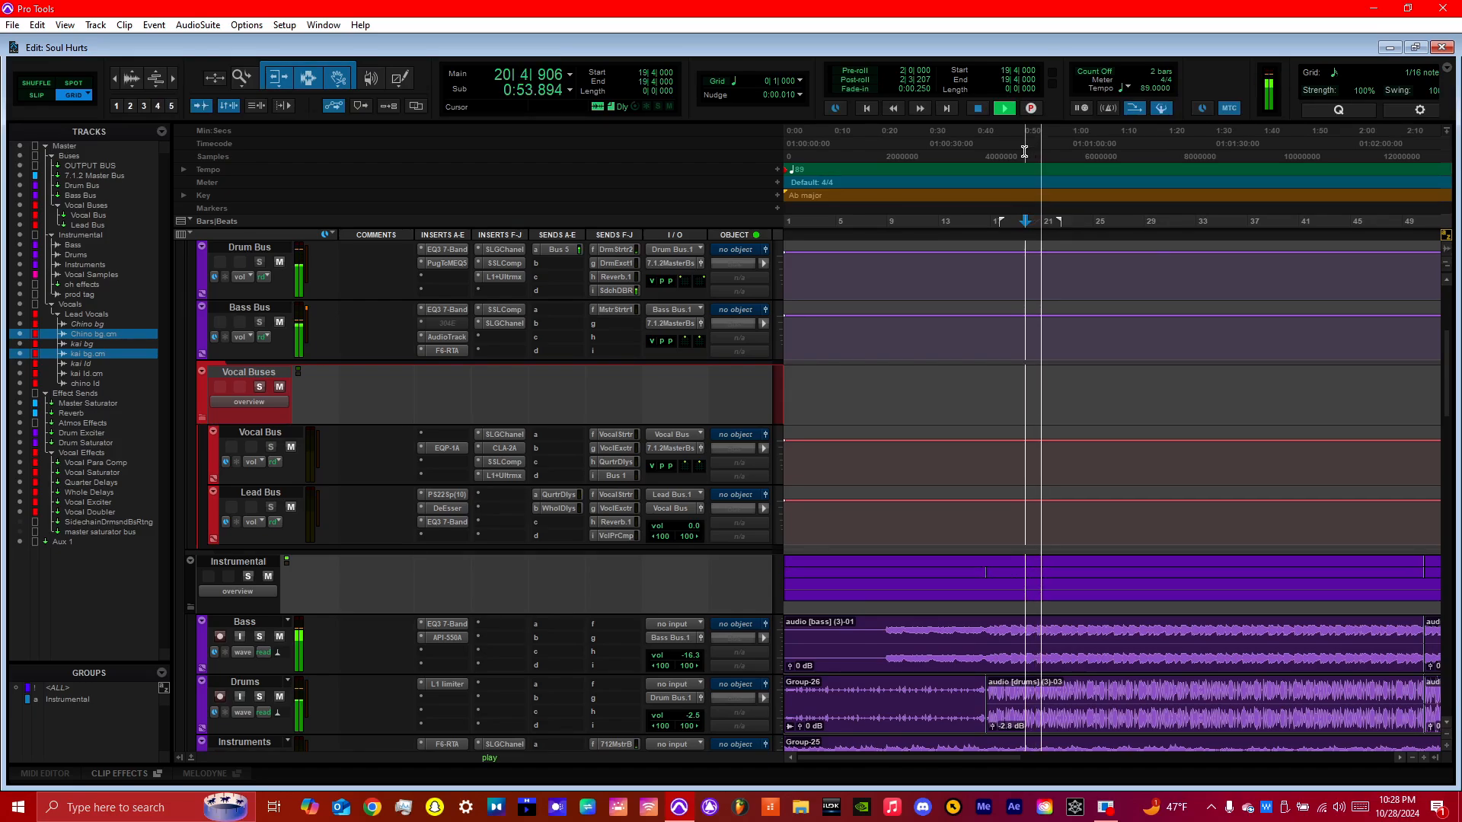
{"action": "key", "text": "space"}
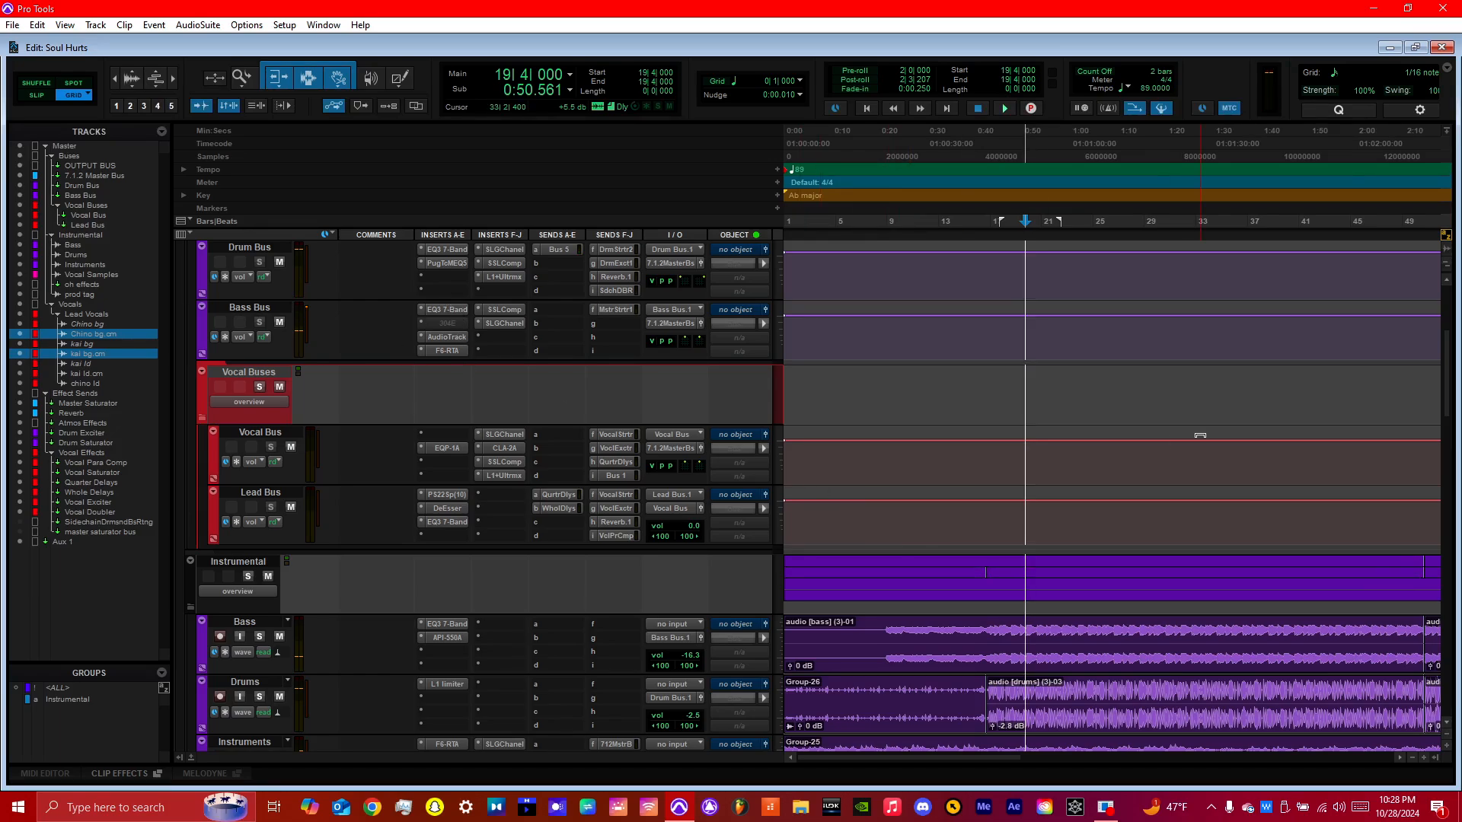
Step: Open and close the inactive Auto-Tune Pro and F6-RTA inserts on kai ld and the AIR Stereo Width insert on kai bg
{"action": "left_click_drag", "start_coordinate": [1445, 404], "coordinate": [1450, 380]}
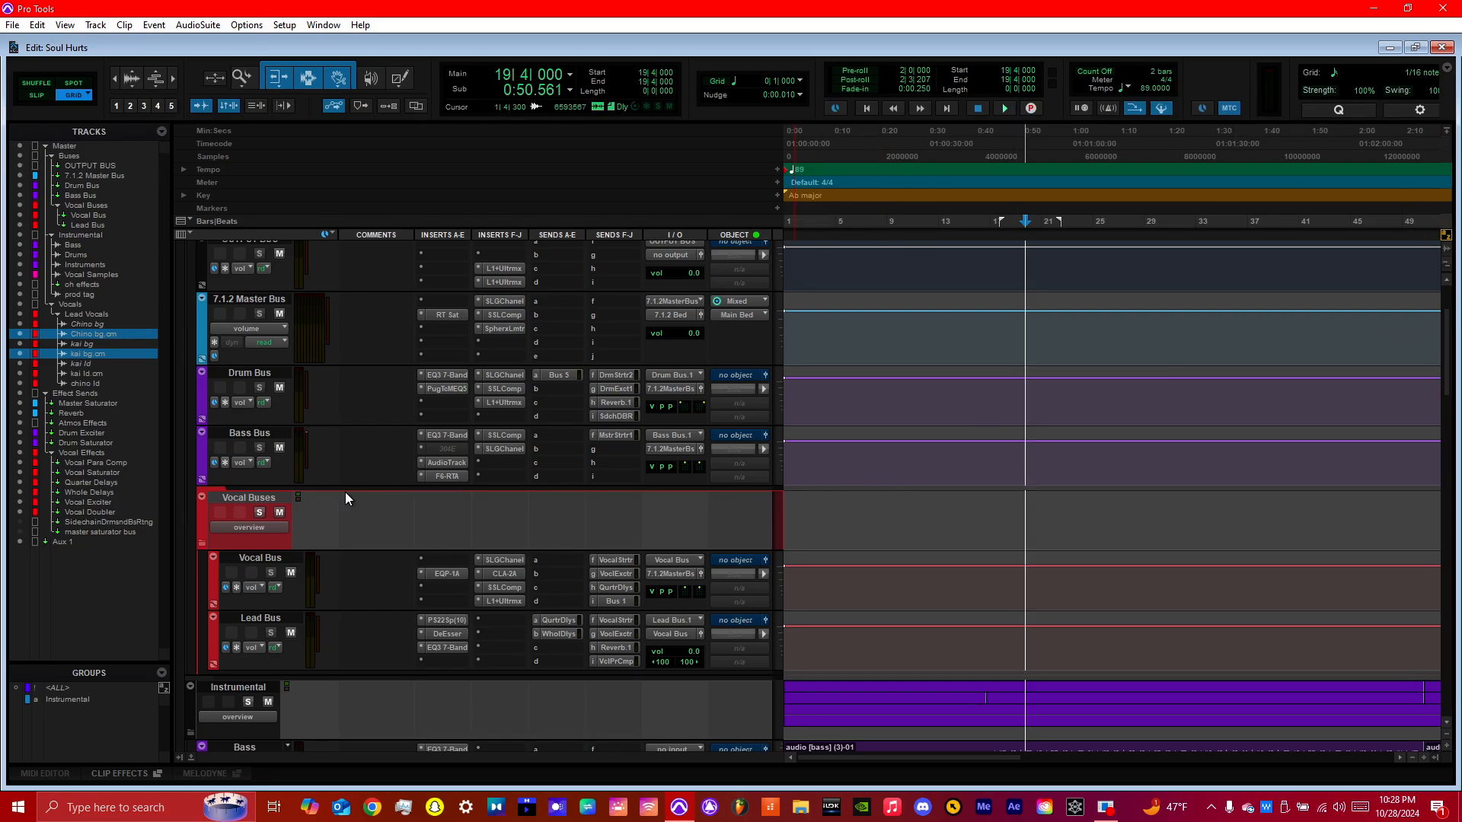
{"action": "left_click_drag", "start_coordinate": [1450, 360], "coordinate": [1450, 325]}
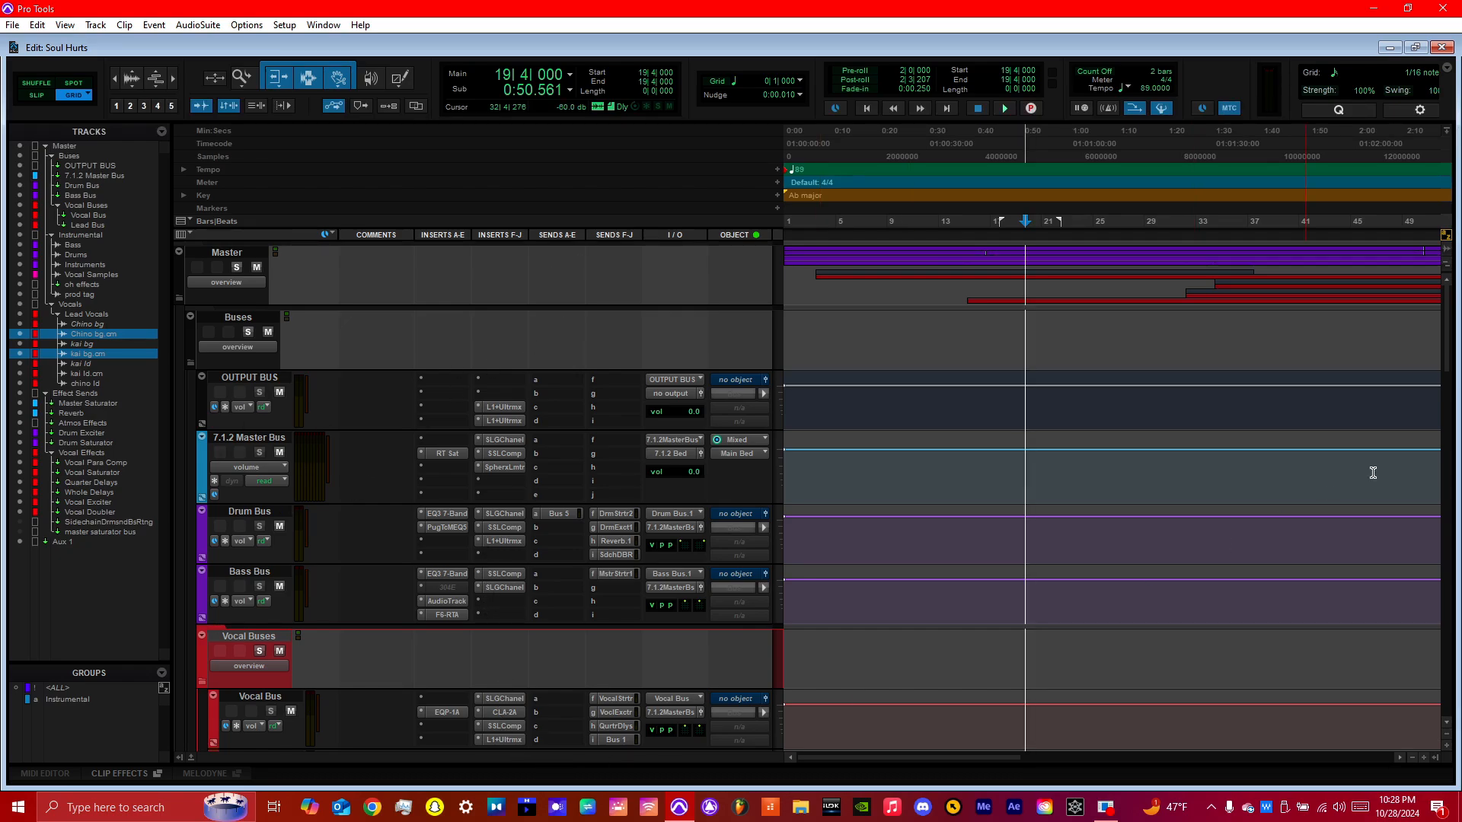
{"action": "left_click_drag", "start_coordinate": [1451, 302], "coordinate": [1444, 490]}
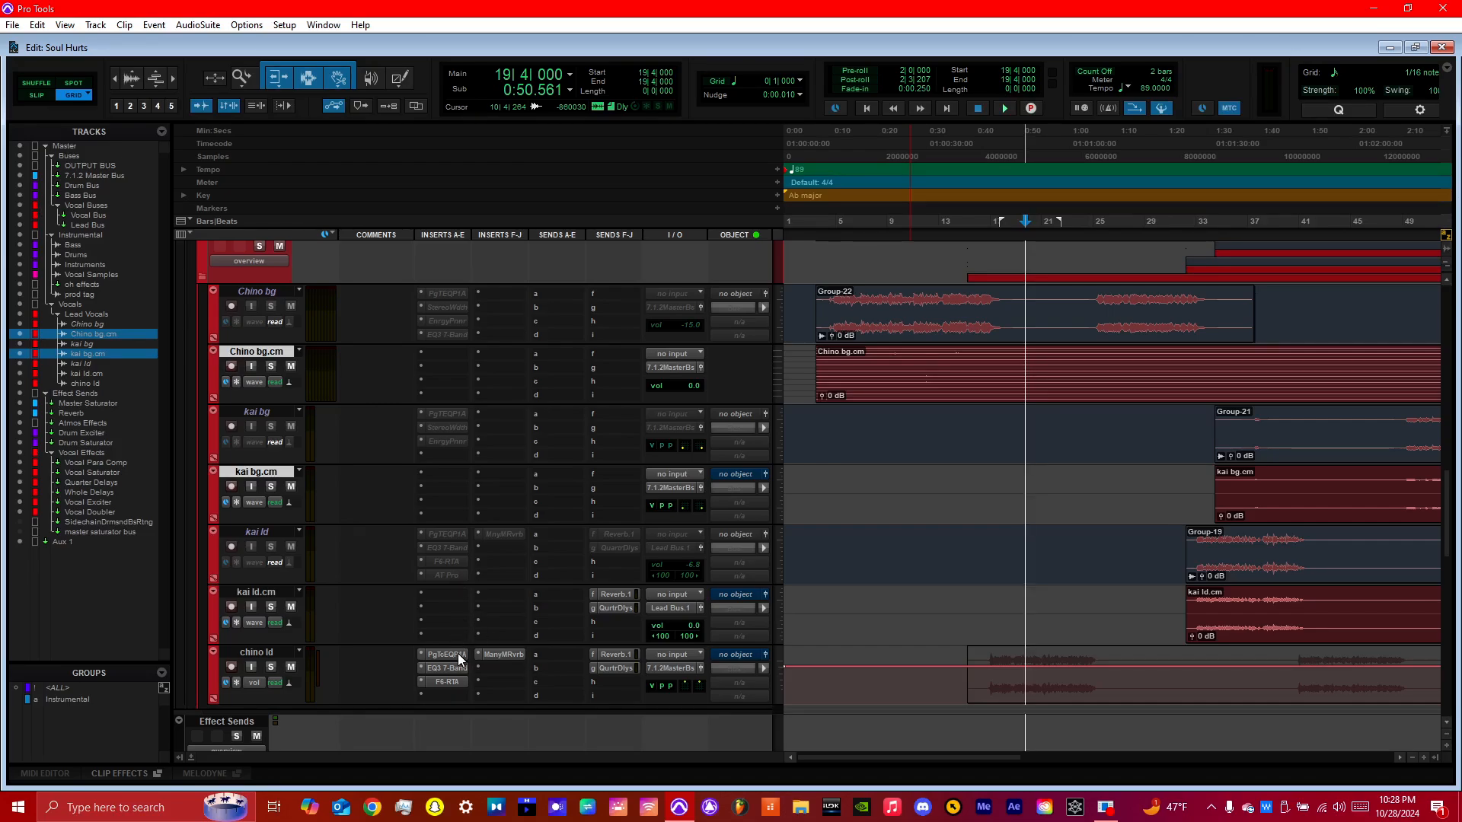
{"action": "left_click", "coordinate": [444, 576]}
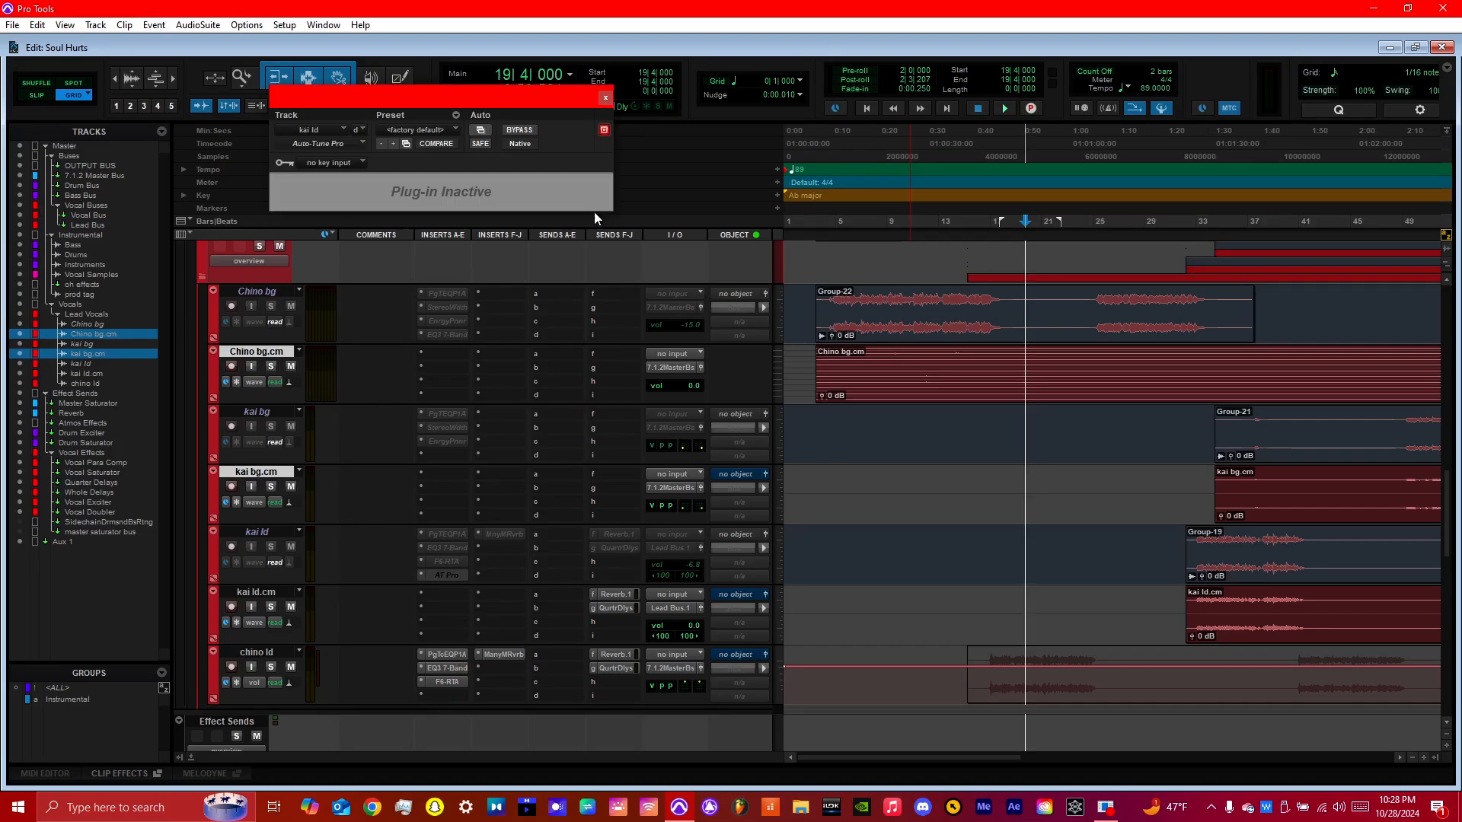
{"action": "left_click", "coordinate": [606, 96]}
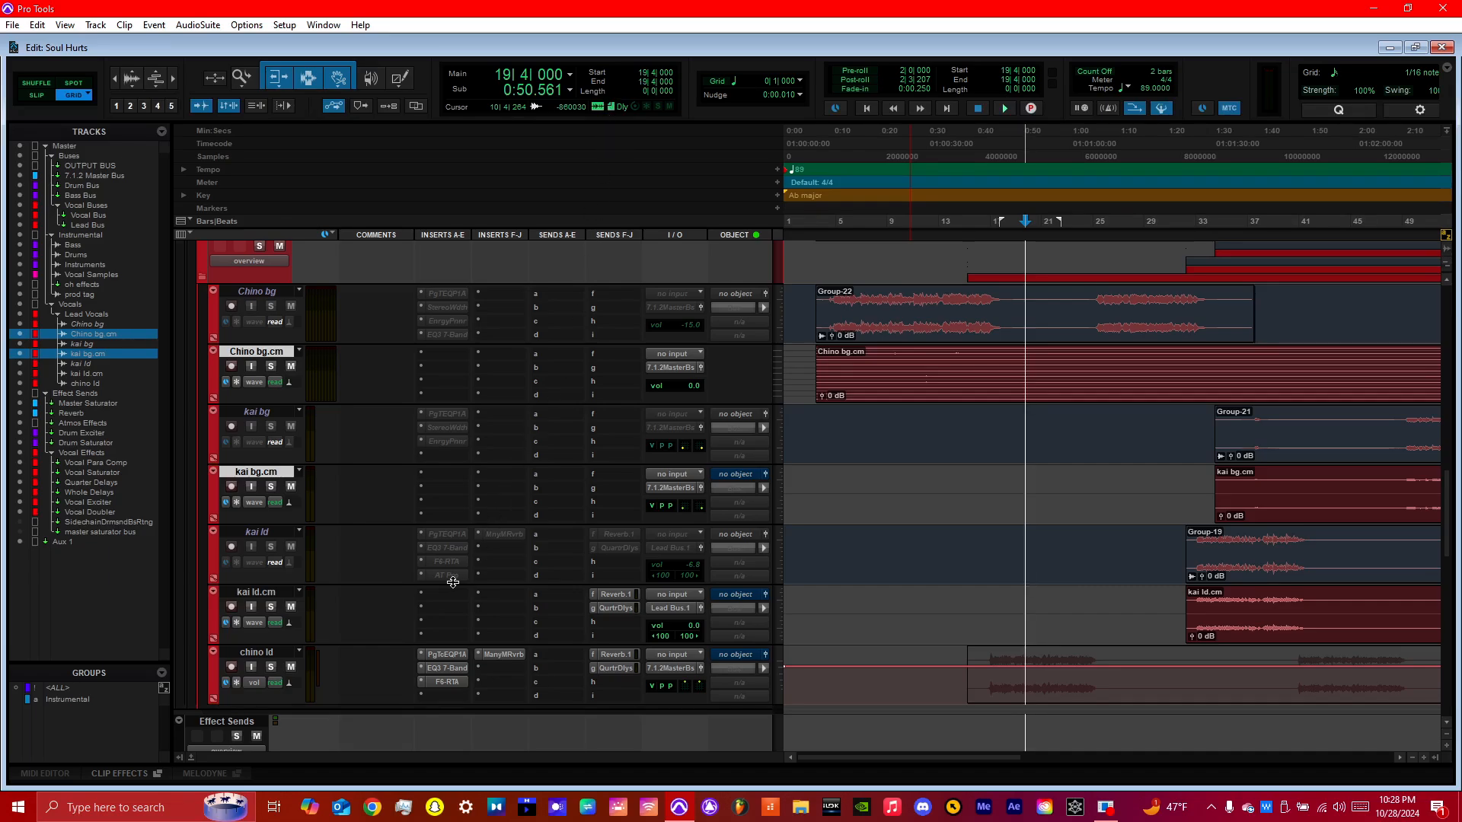
{"action": "left_click", "coordinate": [454, 426]}
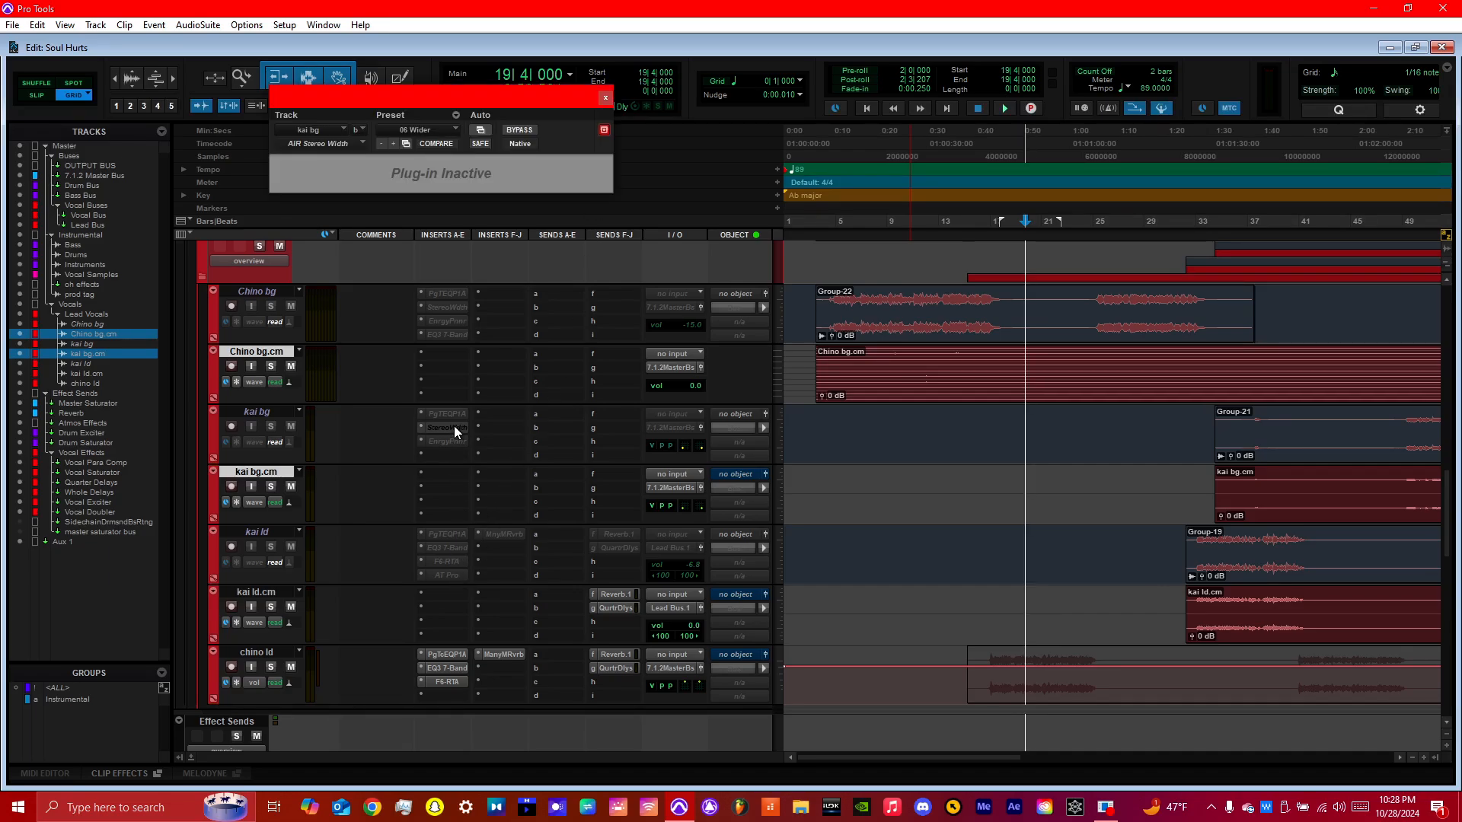
{"action": "left_click", "coordinate": [606, 97]}
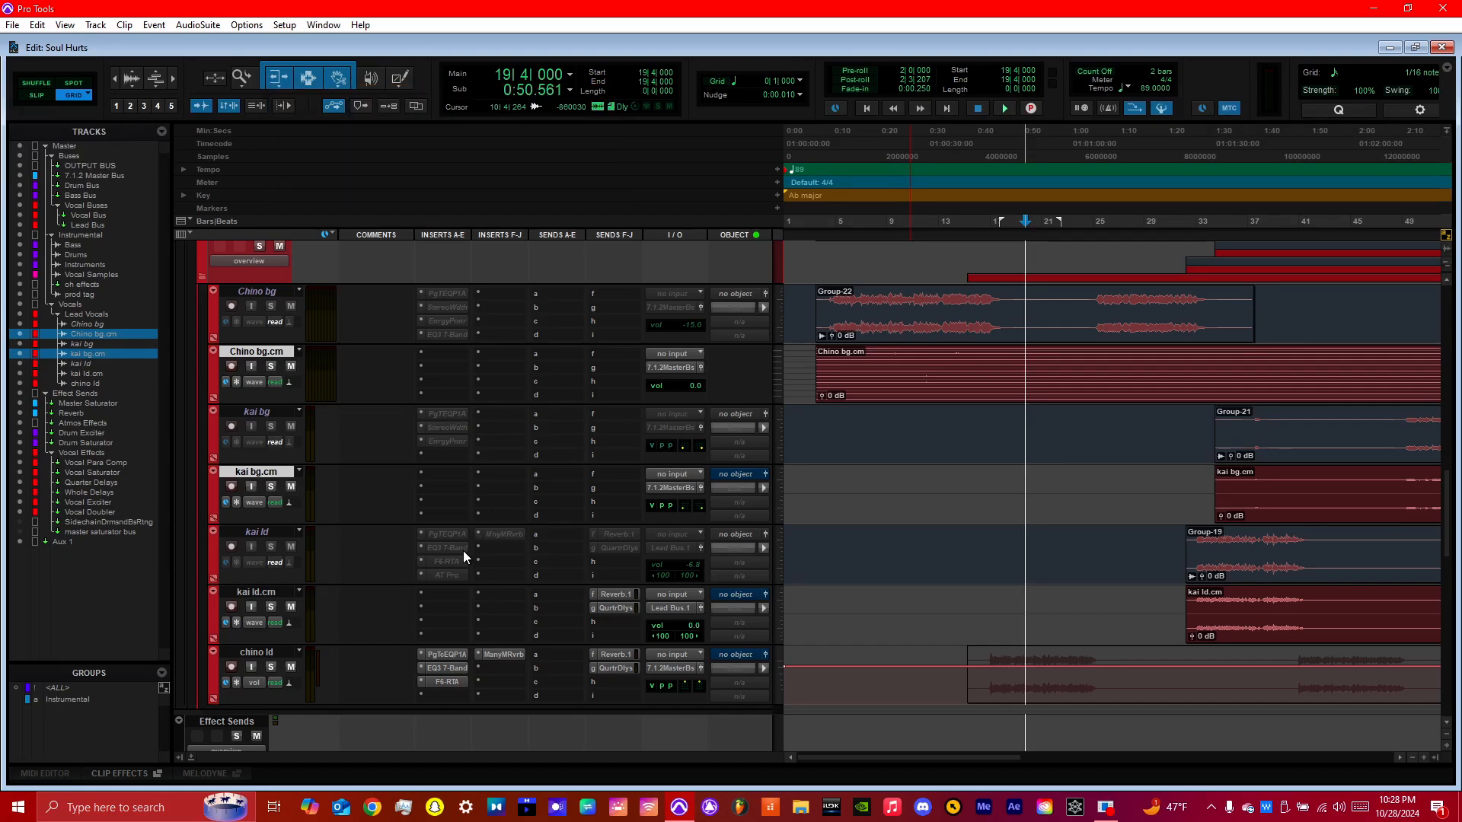
{"action": "left_click", "coordinate": [441, 561]}
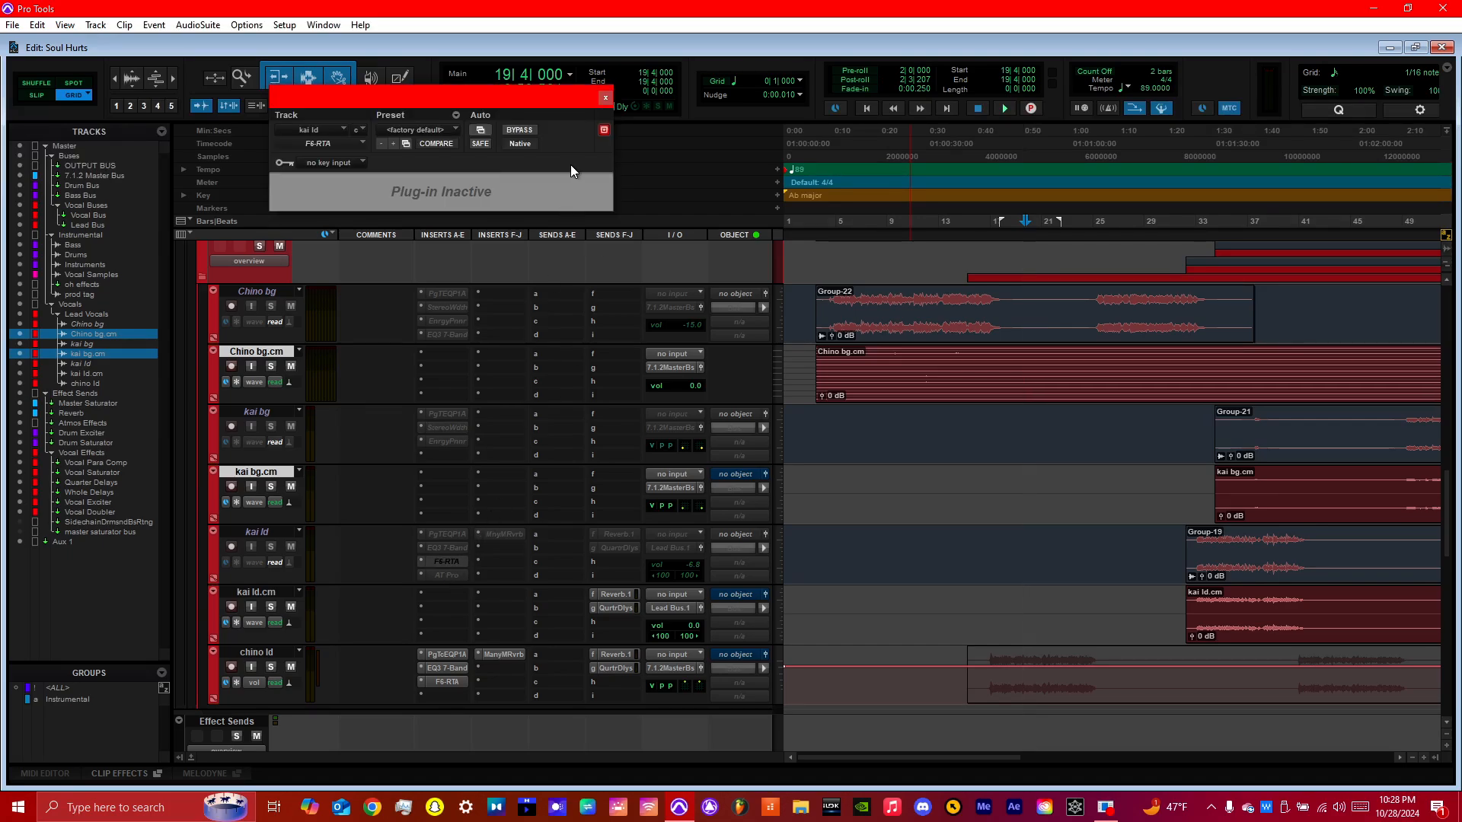
{"action": "left_click", "coordinate": [606, 97]}
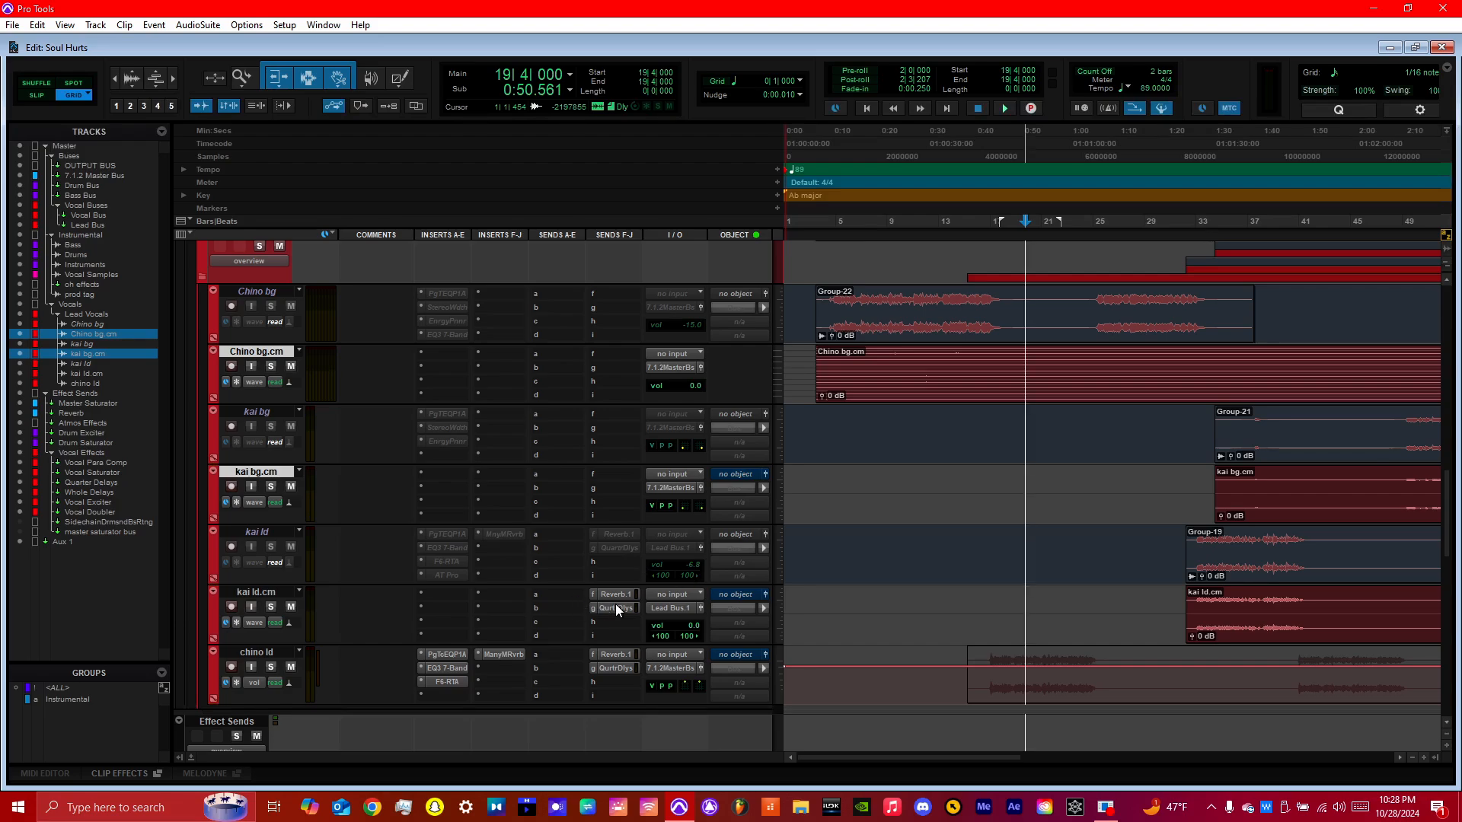
Step: Open the PuigTec EQP1A on the chino ld track, play the song from bar 35 beat 3, and stop
{"action": "left_click", "coordinate": [1227, 149]}
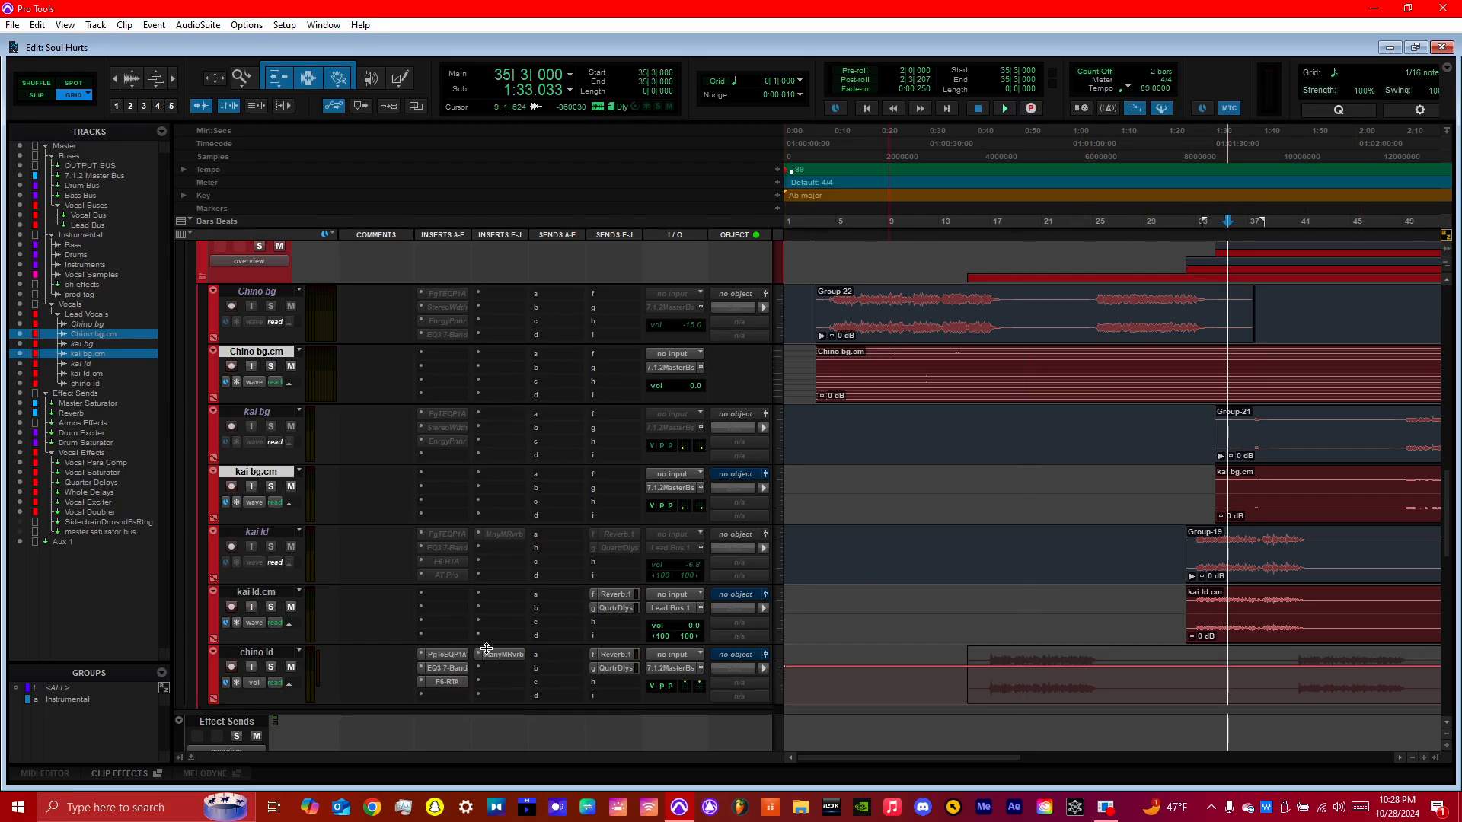
{"action": "left_click", "coordinate": [441, 653]}
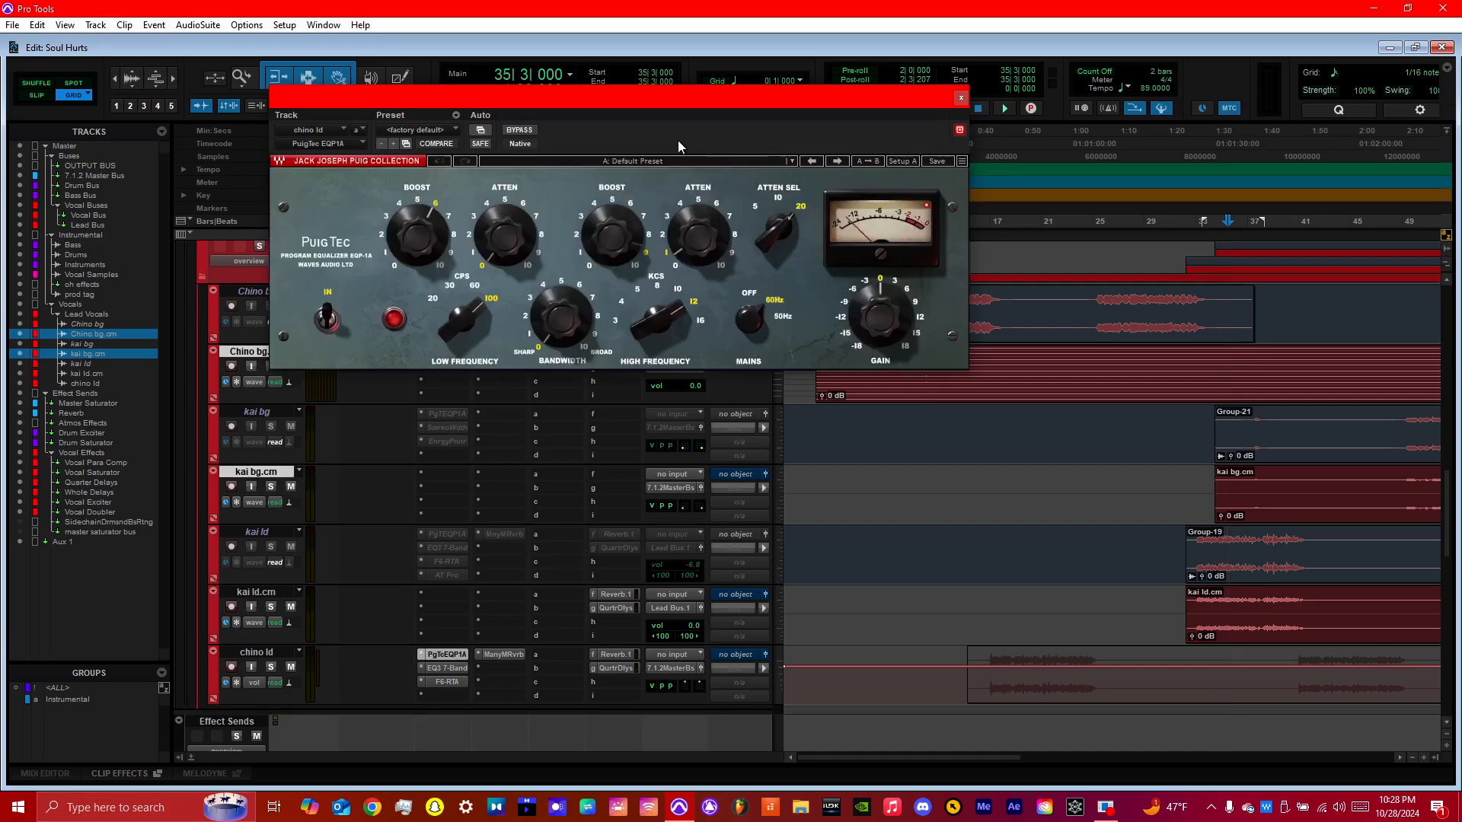
{"action": "left_click_drag", "start_coordinate": [660, 96], "coordinate": [680, 143]}
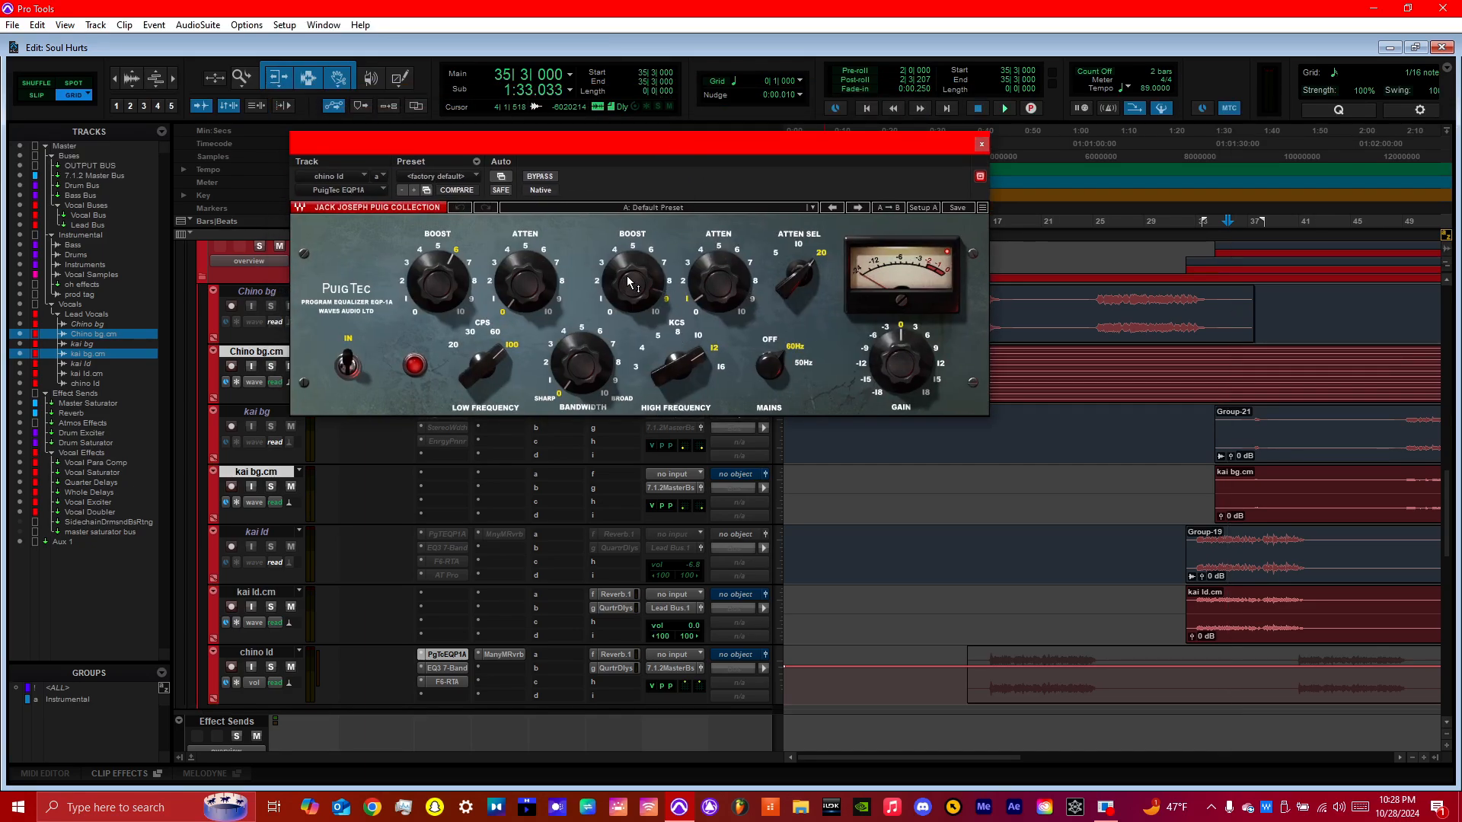
{"action": "key", "text": "space"}
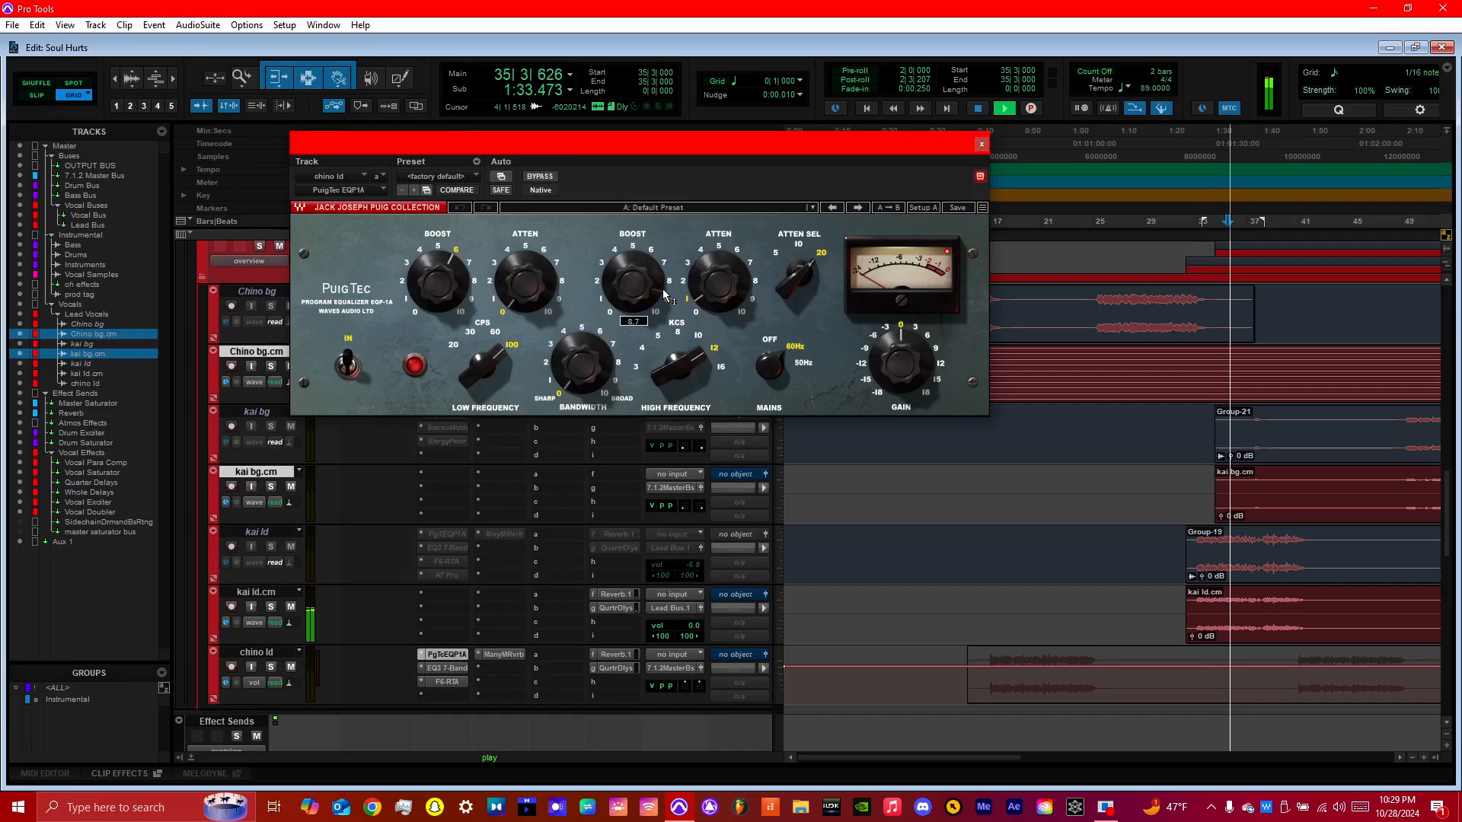
{"action": "key", "text": "space"}
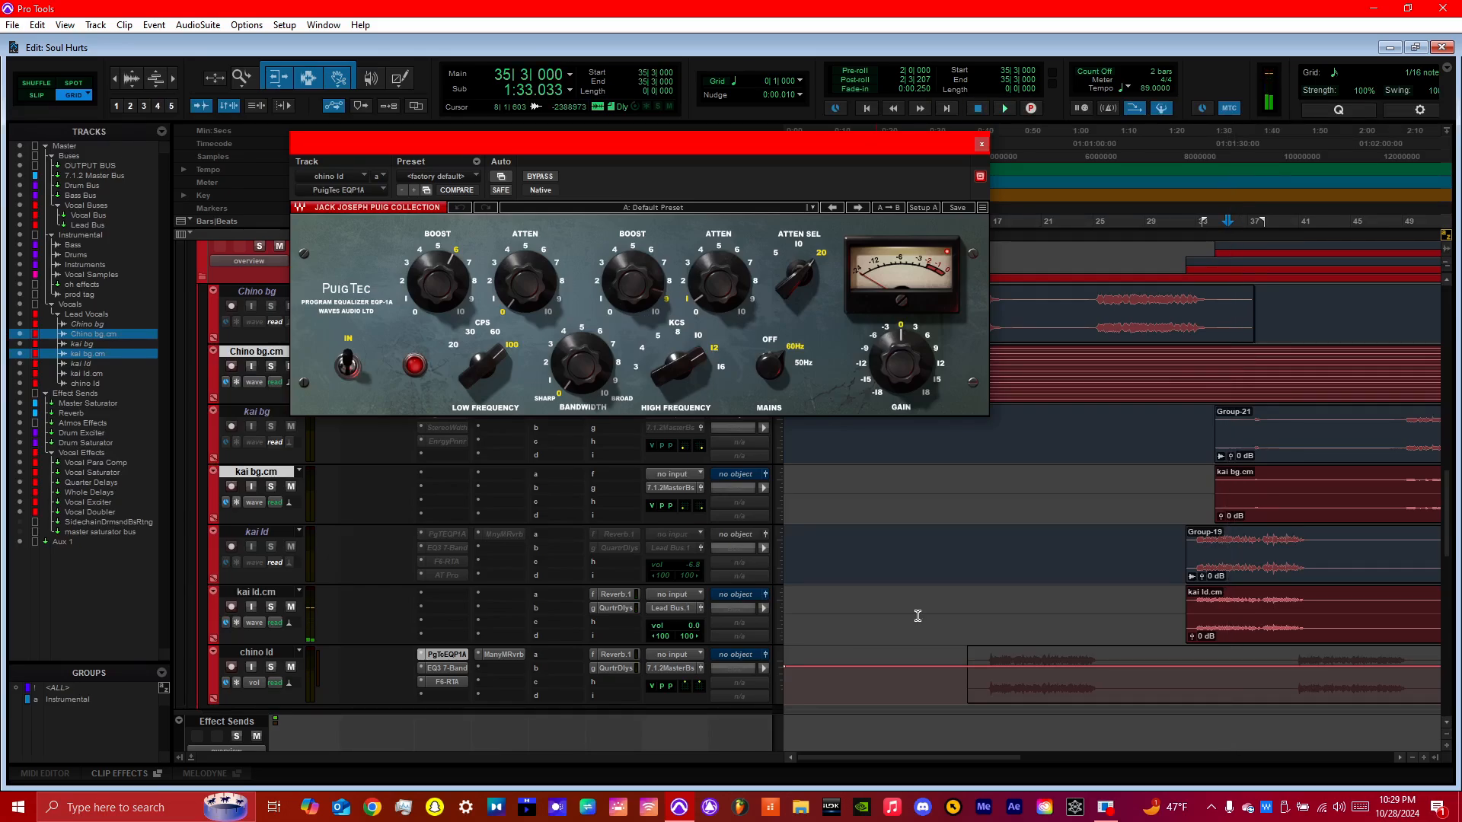
Step: Compare the chino ld vocal with the PuigTec EQP1A active and bypassed from bar 20, restore processing, and close the plug-in
{"action": "left_click", "coordinate": [1028, 143]}
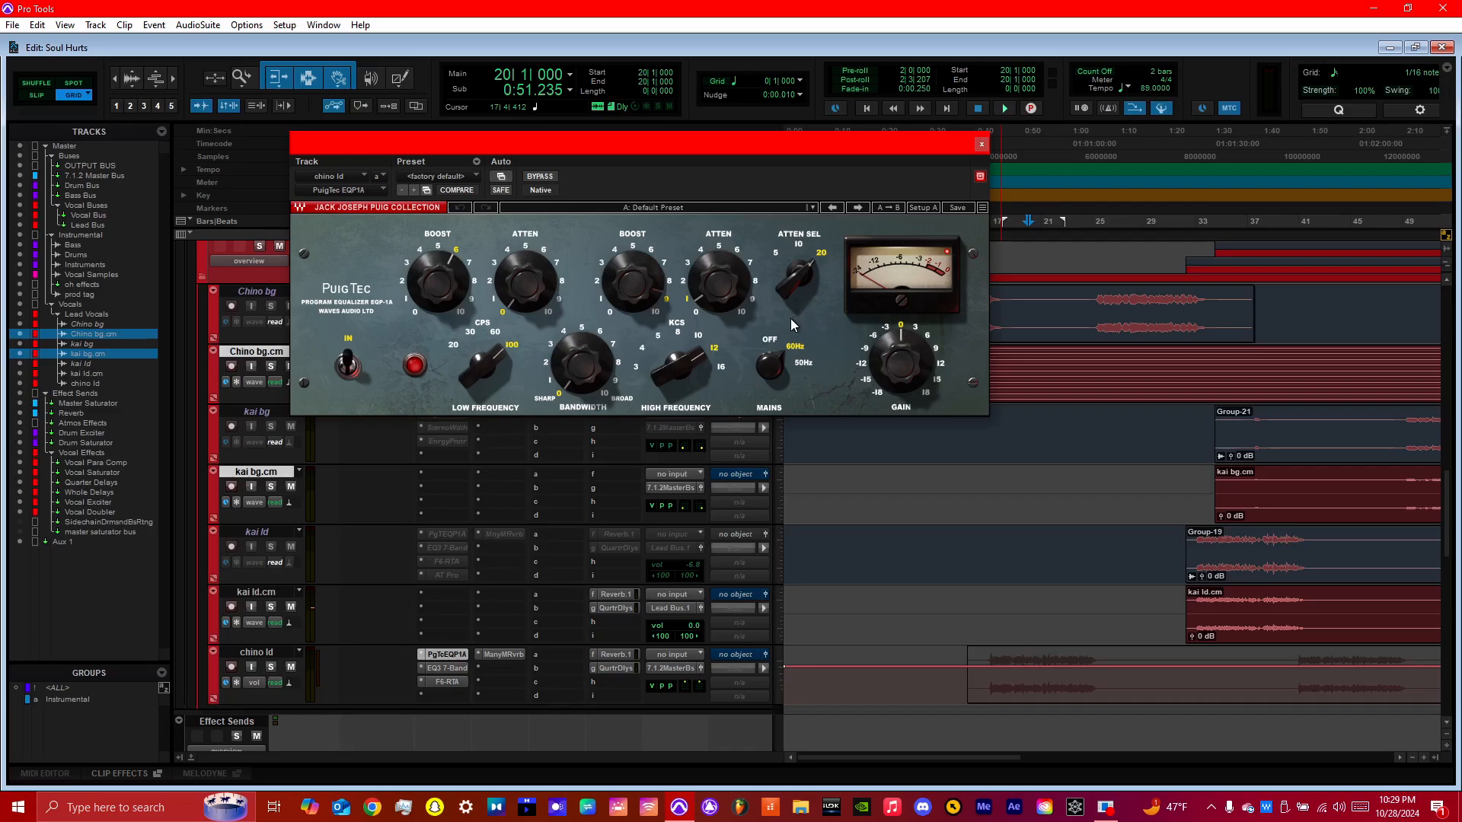
{"action": "key", "text": "space"}
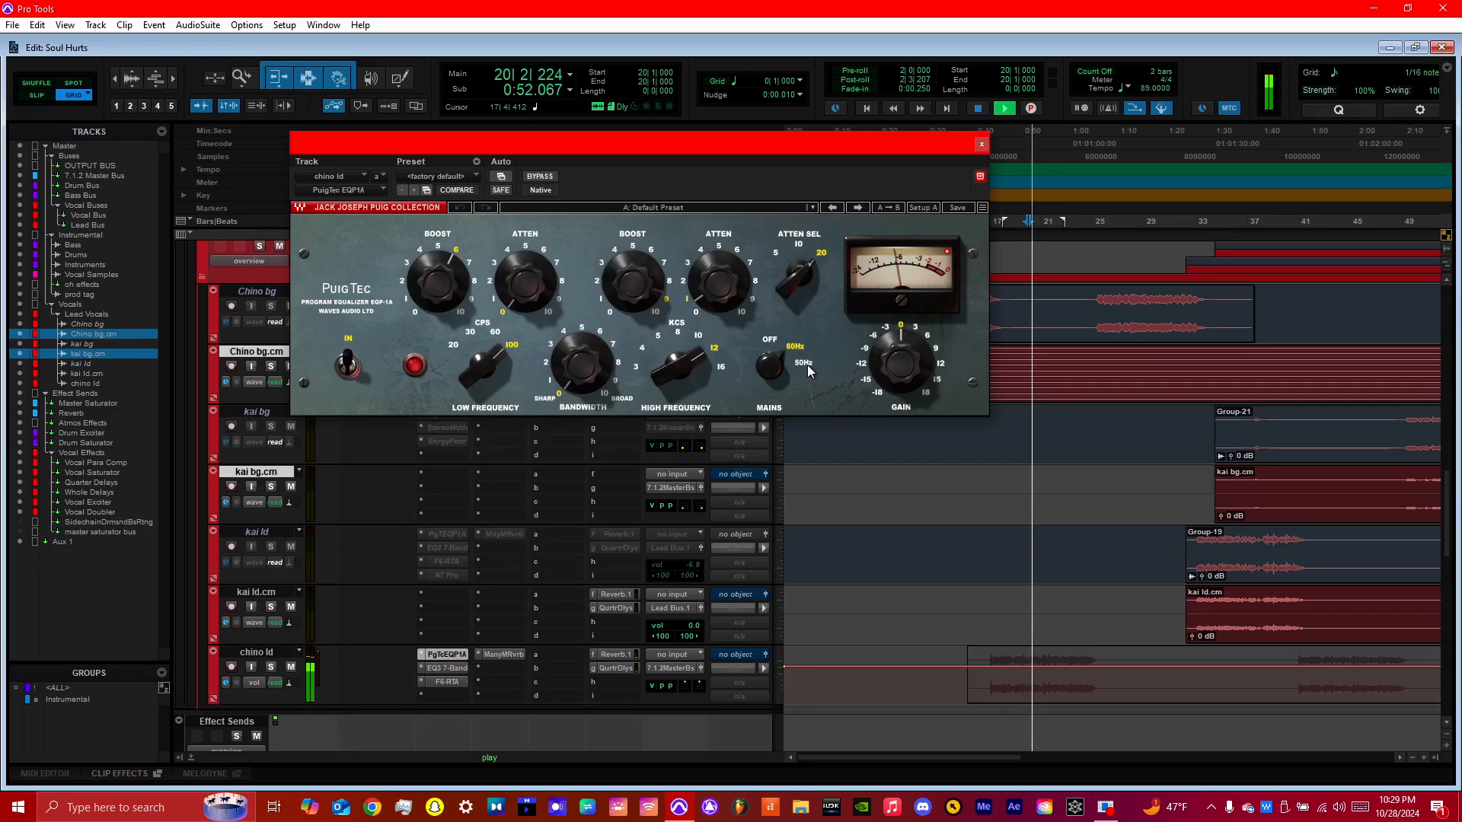
{"action": "left_click", "coordinate": [539, 176]}
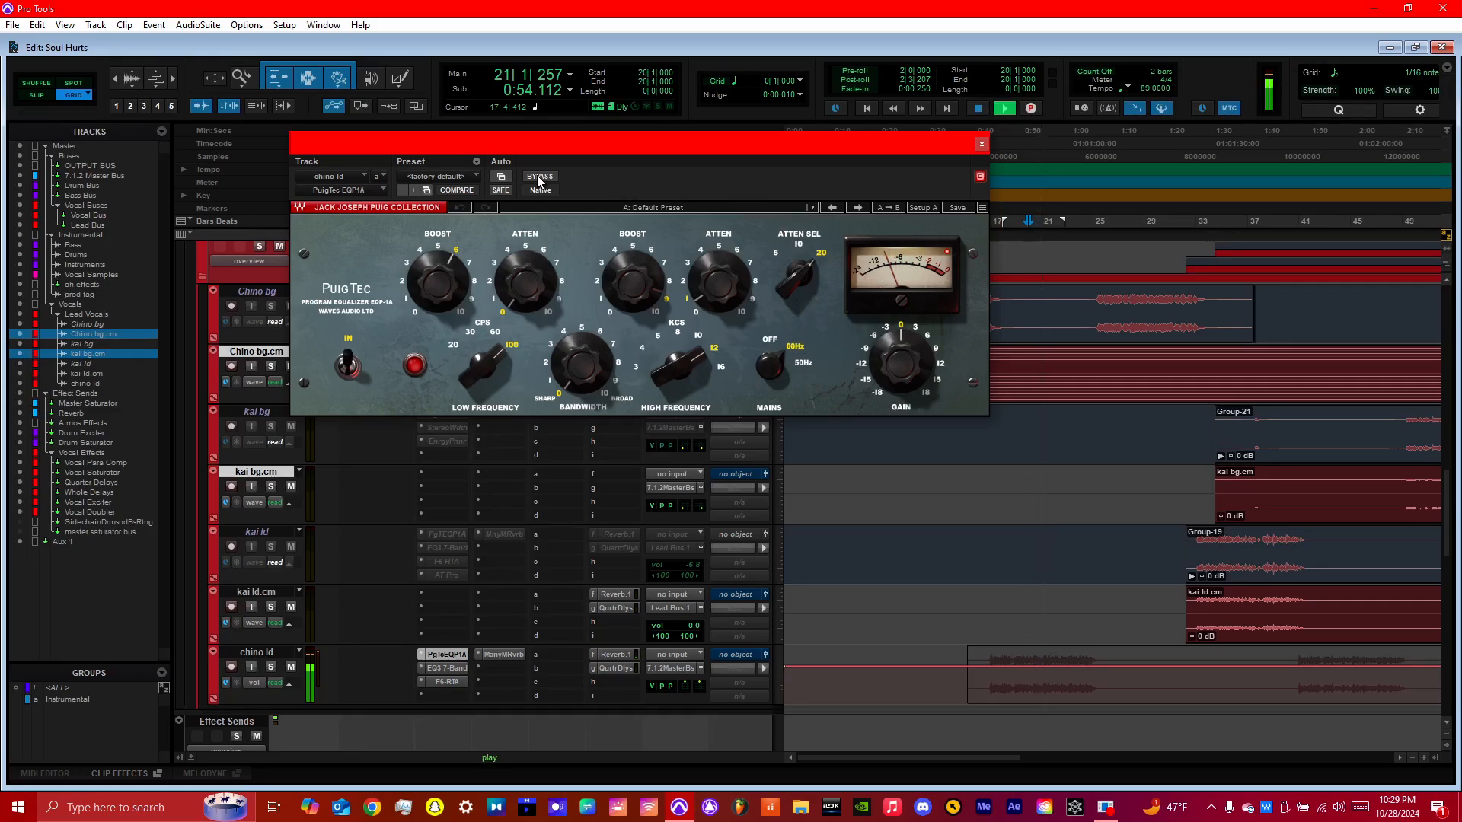
{"action": "key", "text": "space"}
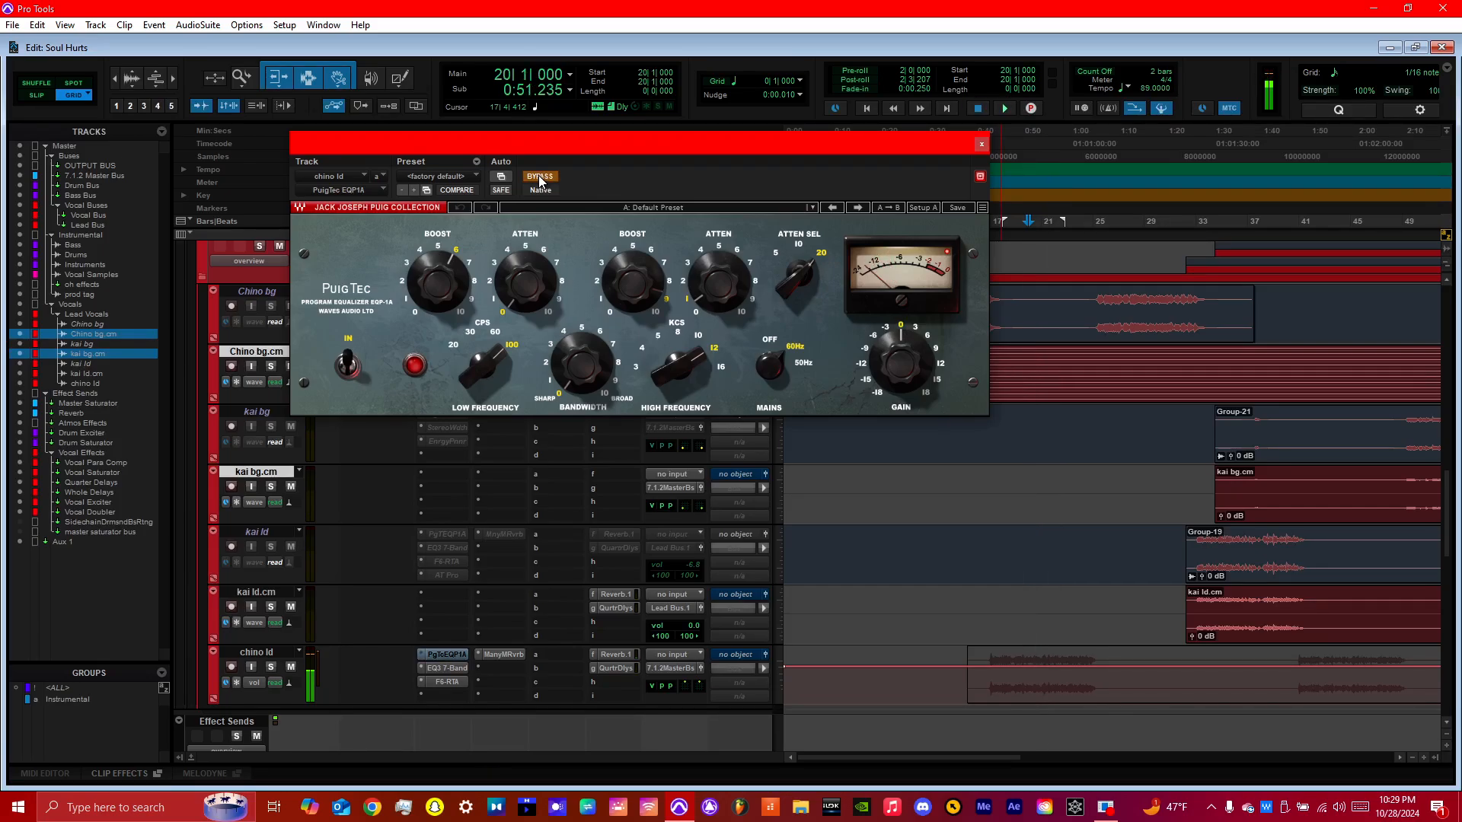
{"action": "key", "text": "space"}
{"action": "left_click", "coordinate": [539, 176]}
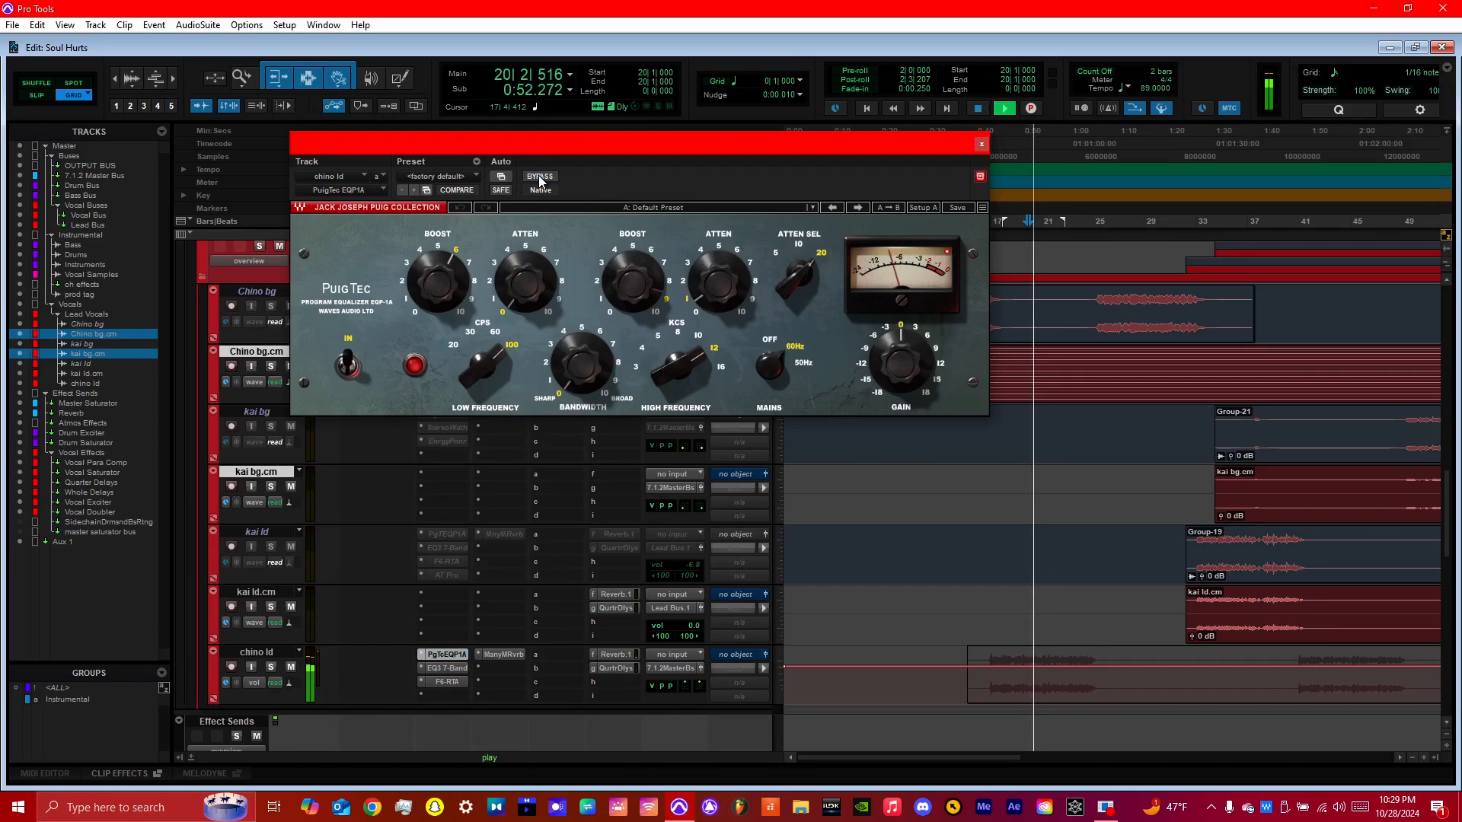
{"action": "key", "text": "space"}
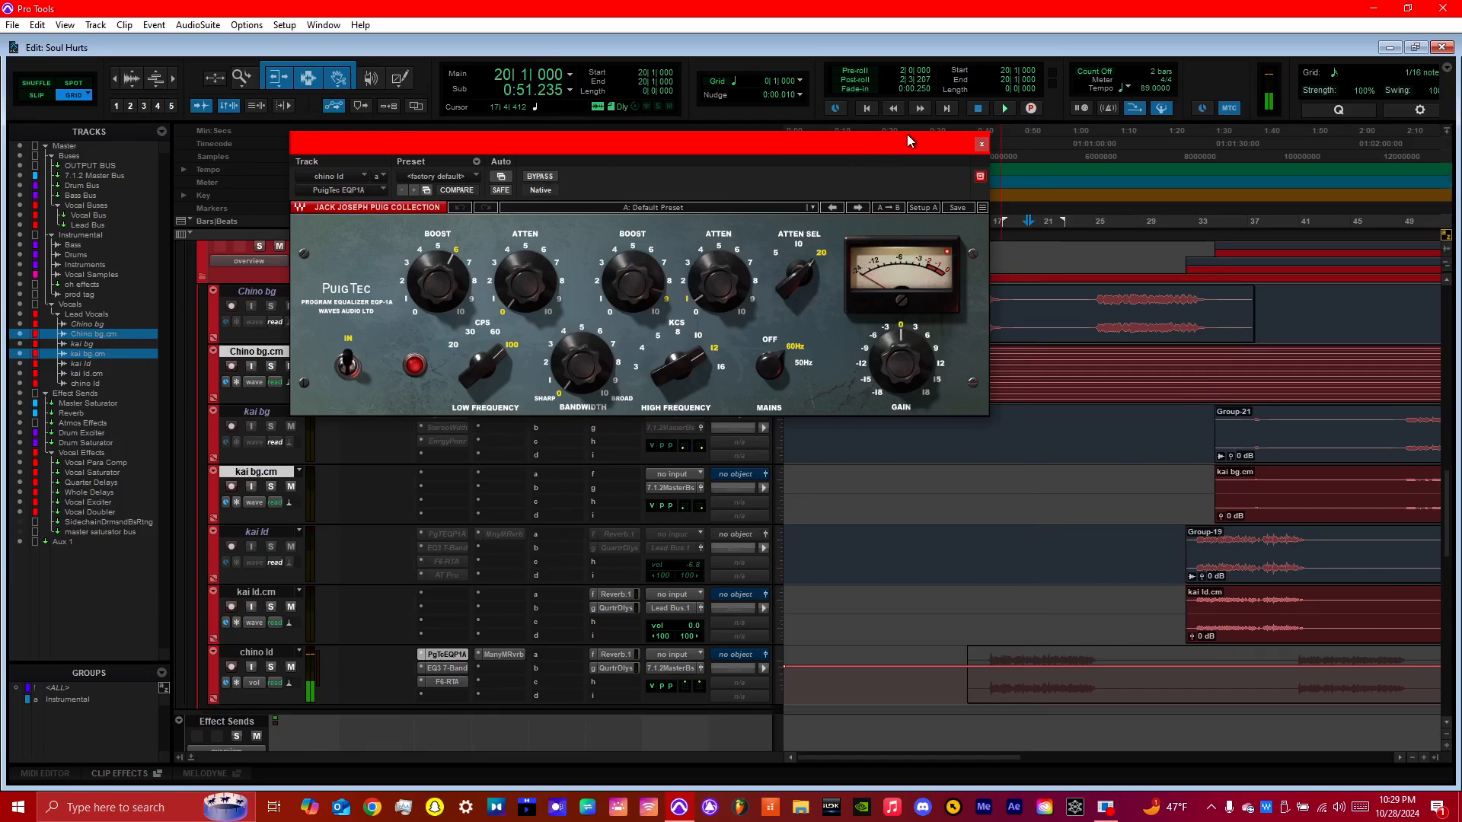
{"action": "left_click", "coordinate": [982, 144]}
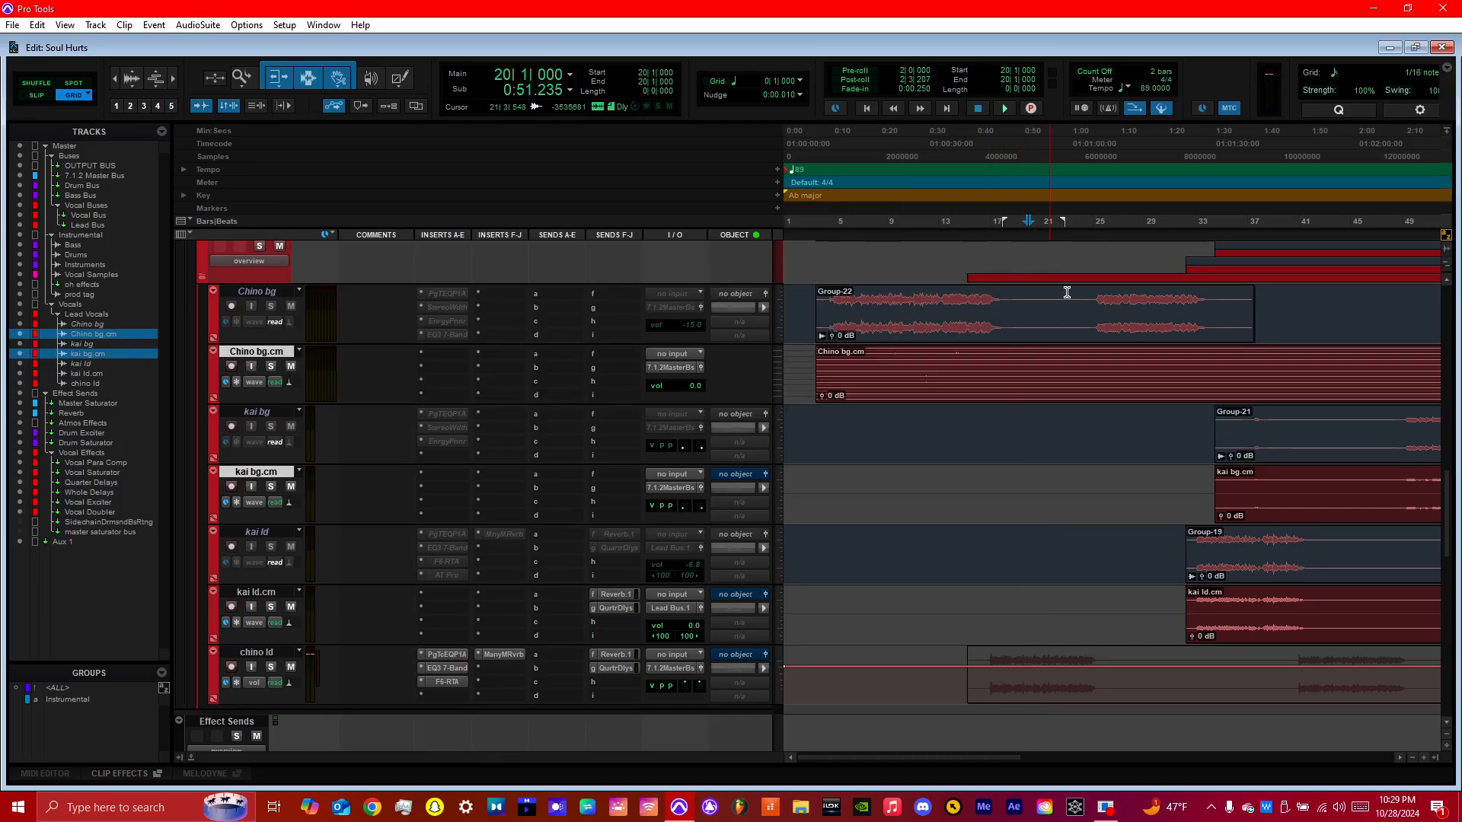
Step: Audition the chino ld EQ3 7-Band, revisit the PuigTec EQP1A, review the EQ3 curve again, and close it
{"action": "left_click", "coordinate": [466, 670]}
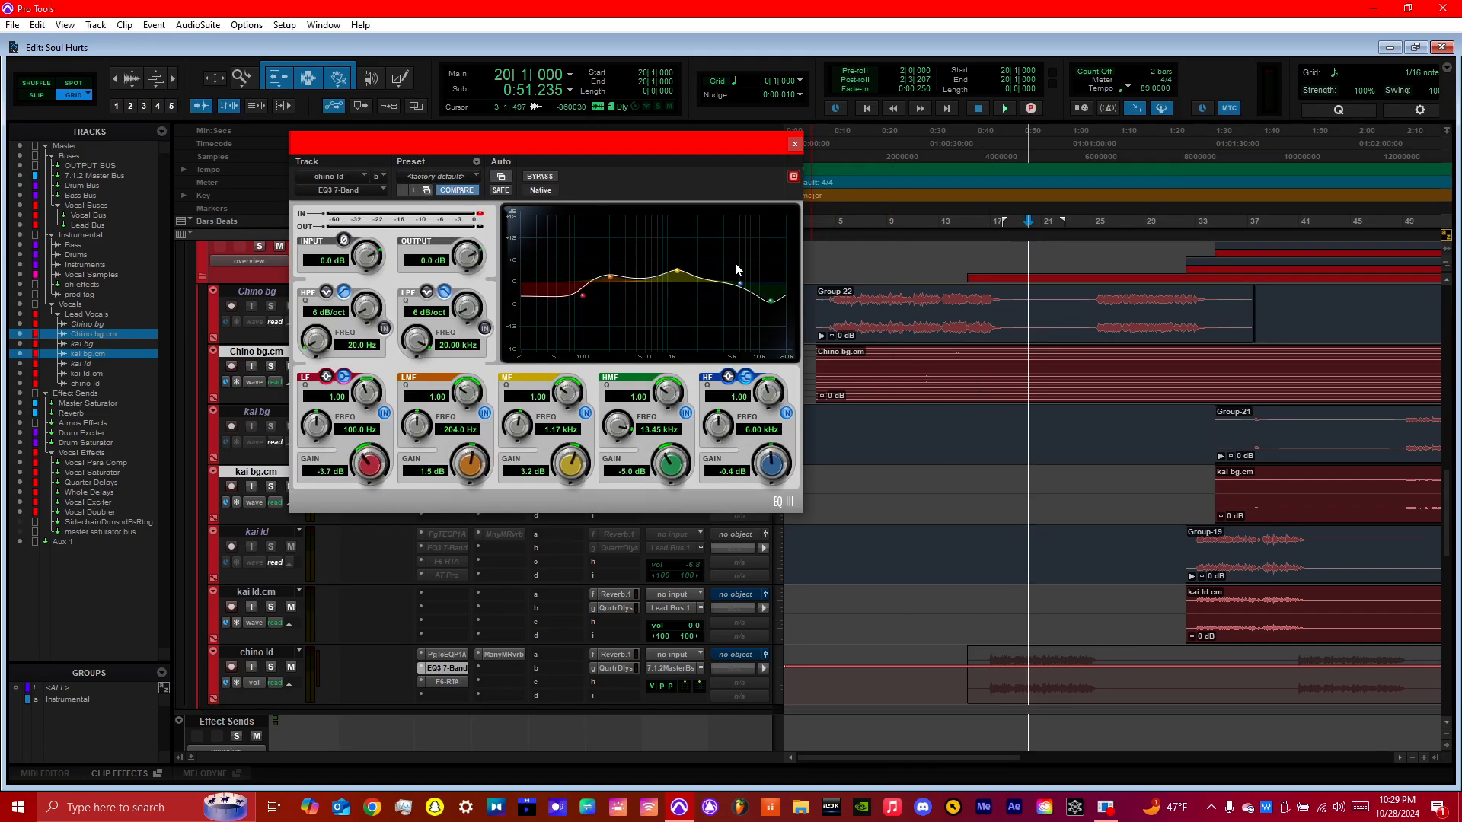
{"action": "key", "text": "space"}
{"action": "key", "text": "space"}
{"action": "left_click", "coordinate": [442, 655]}
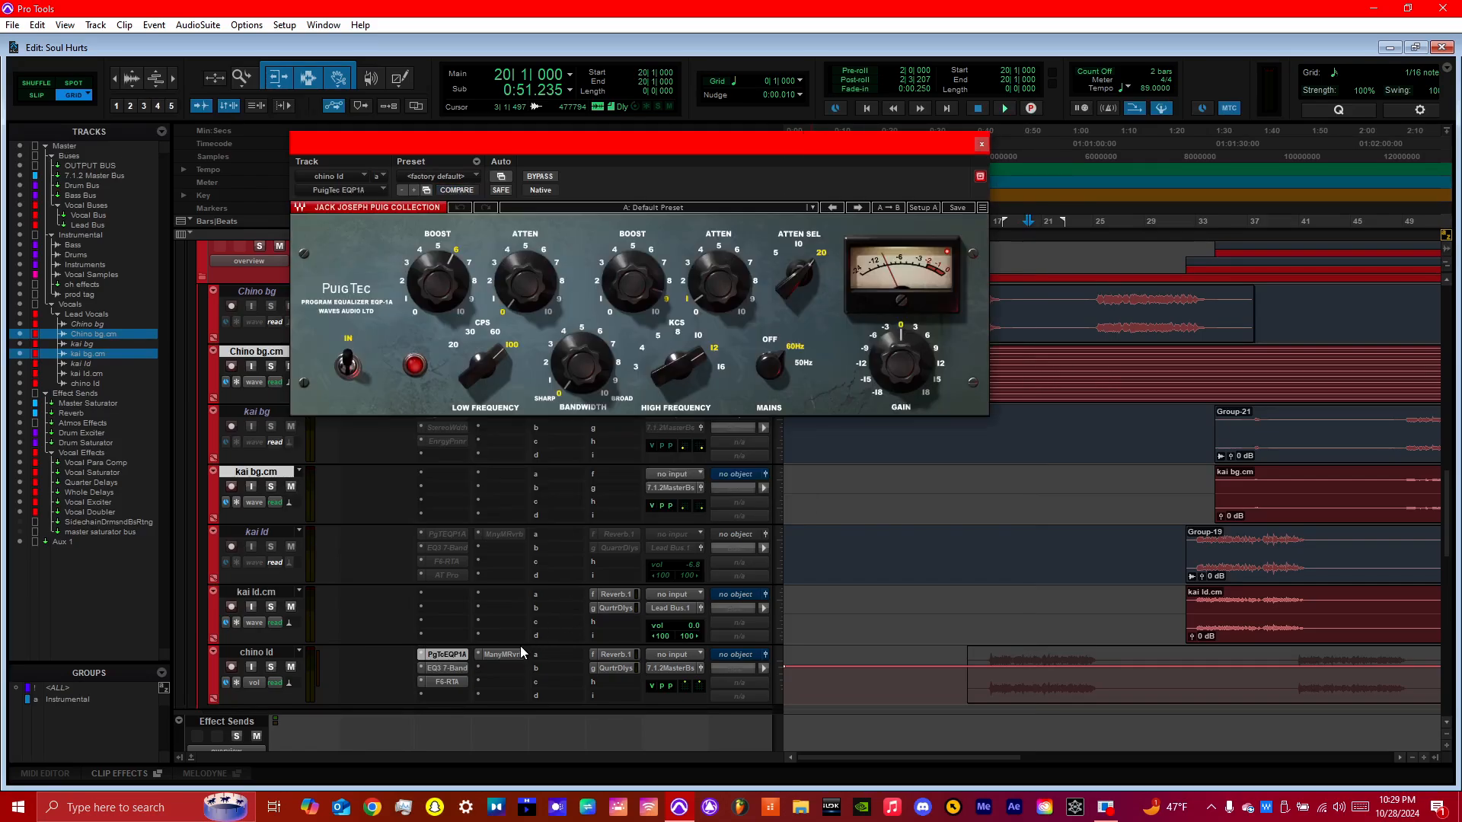
{"action": "left_click", "coordinate": [438, 655]}
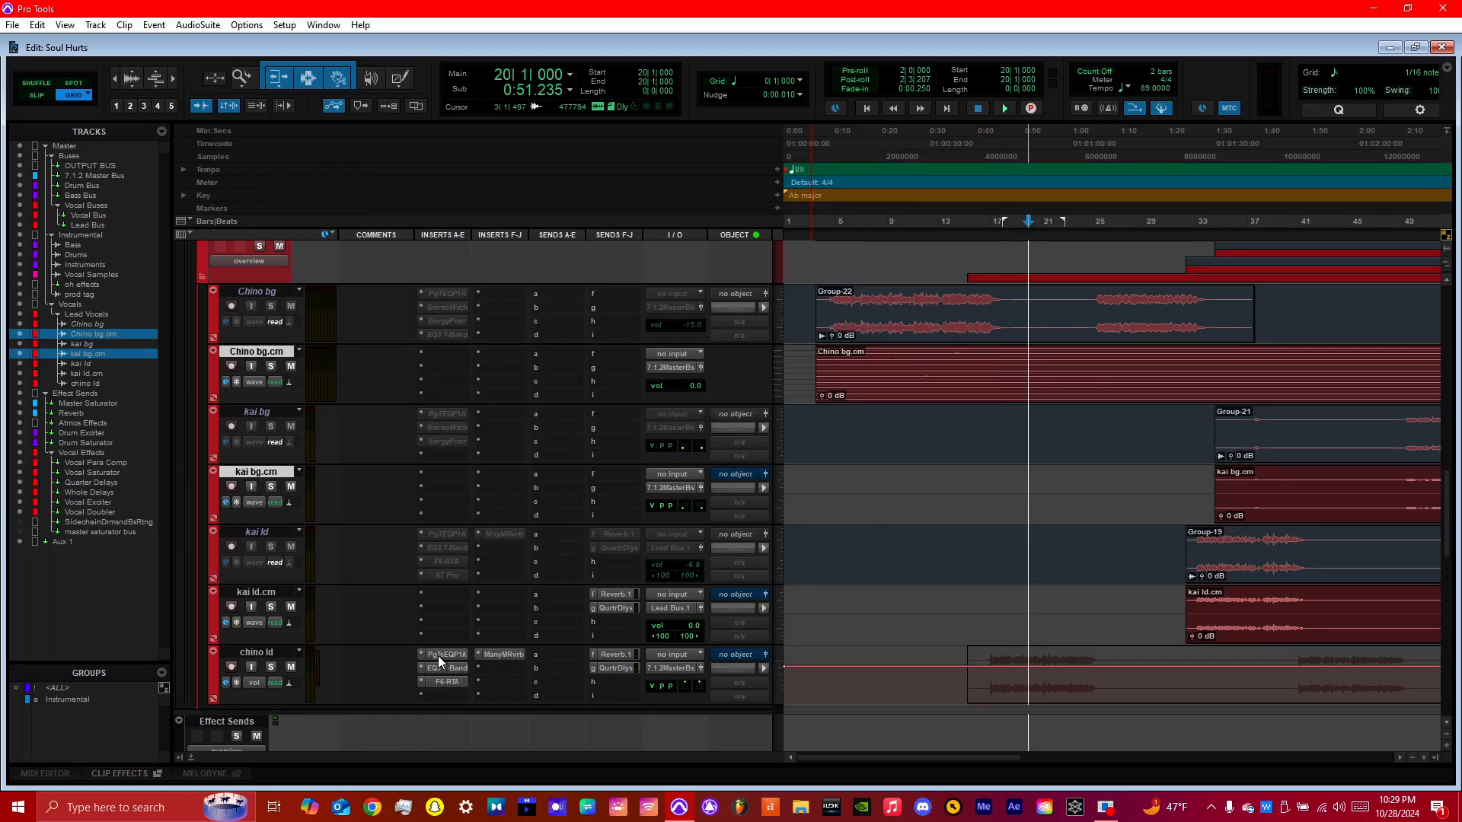
{"action": "left_click", "coordinate": [438, 656]}
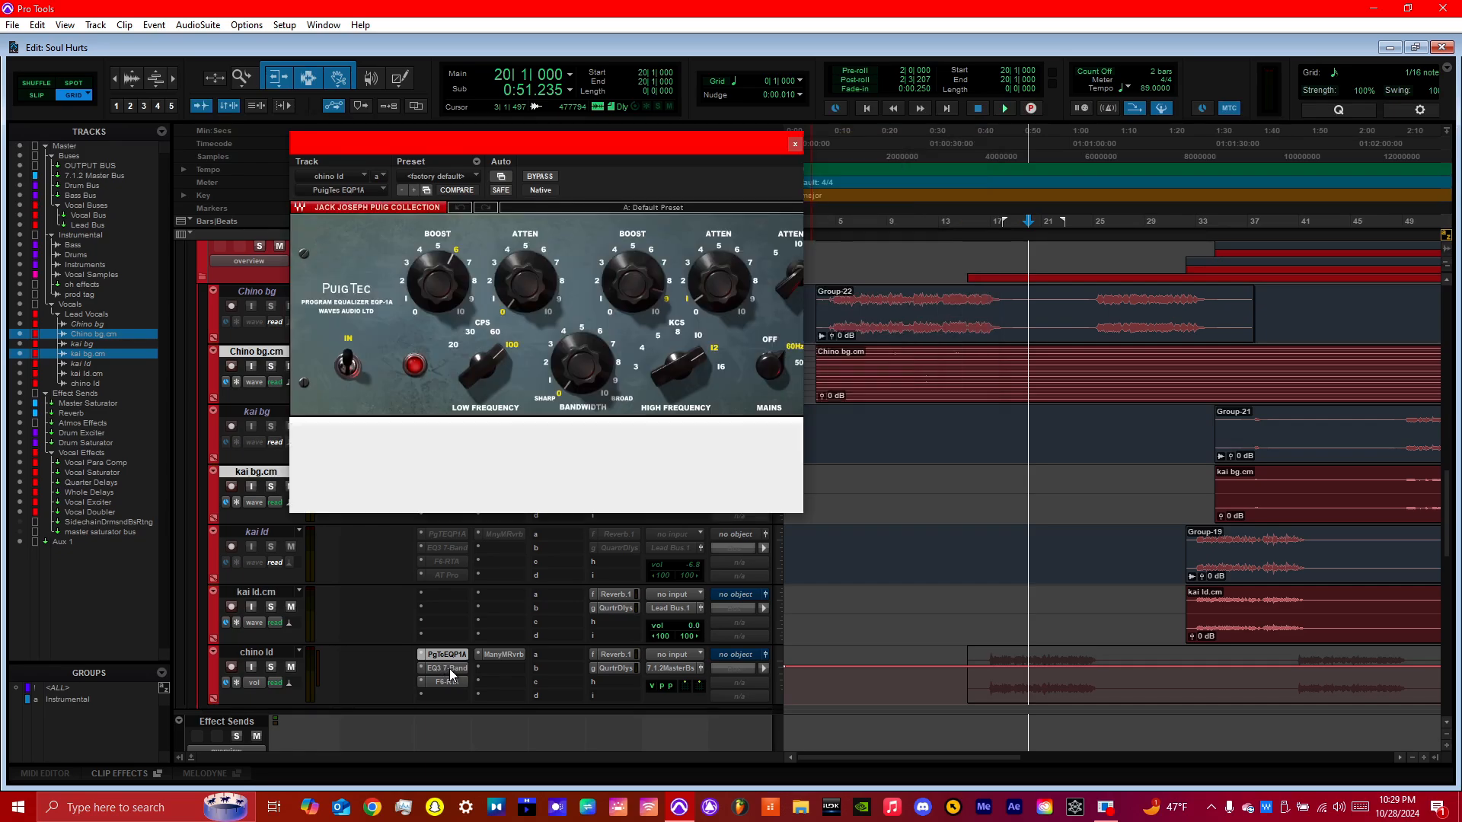
{"action": "left_click", "coordinate": [444, 668]}
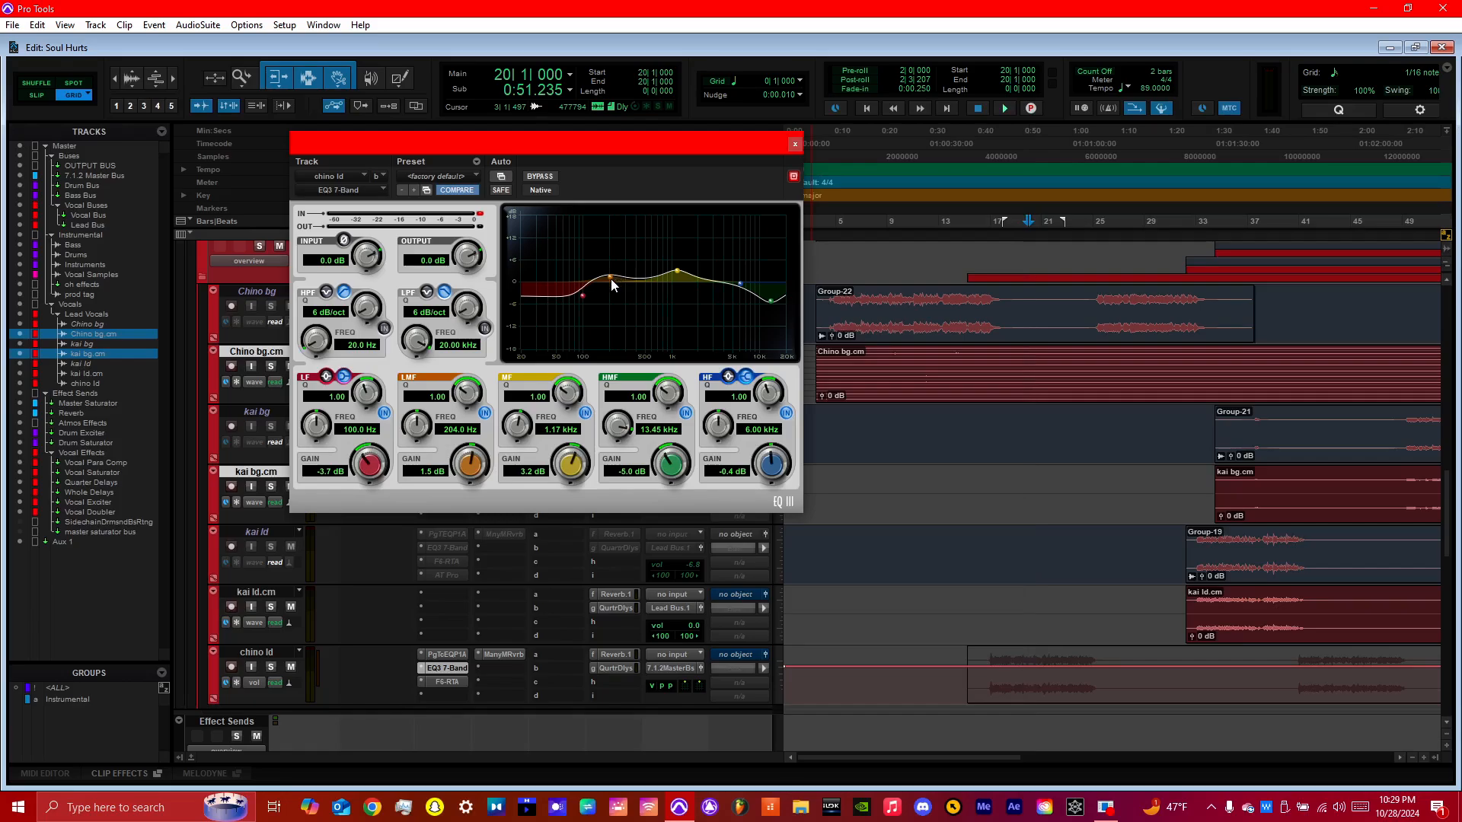
{"action": "left_click", "coordinate": [794, 144]}
Step: Audition the chino ld F6-RTA insert from bar 20, close it, and replay the passage
{"action": "key", "text": "space"}
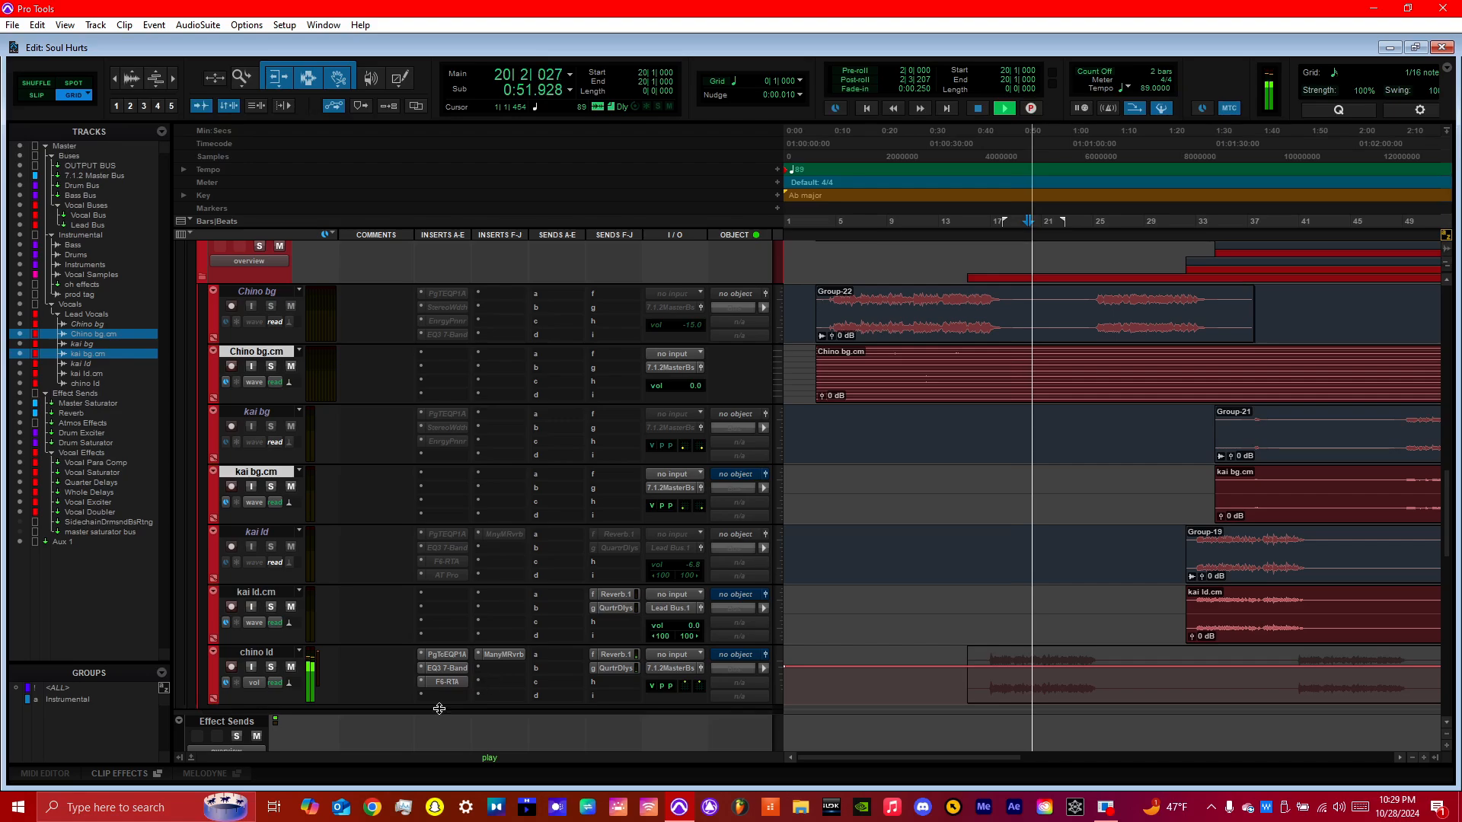
{"action": "key", "text": "space"}
{"action": "left_click", "coordinate": [447, 681]}
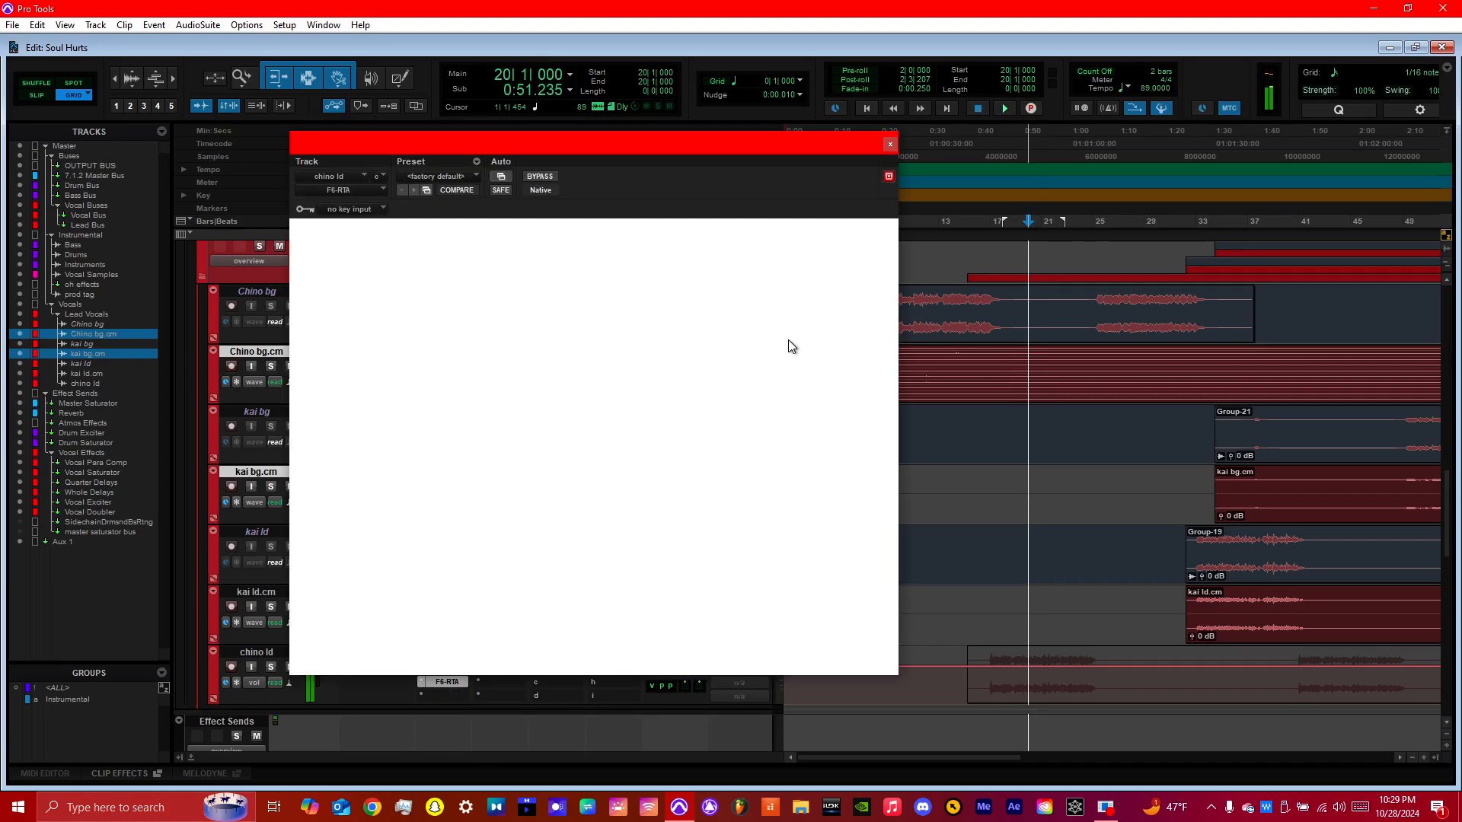
{"action": "key", "text": "space"}
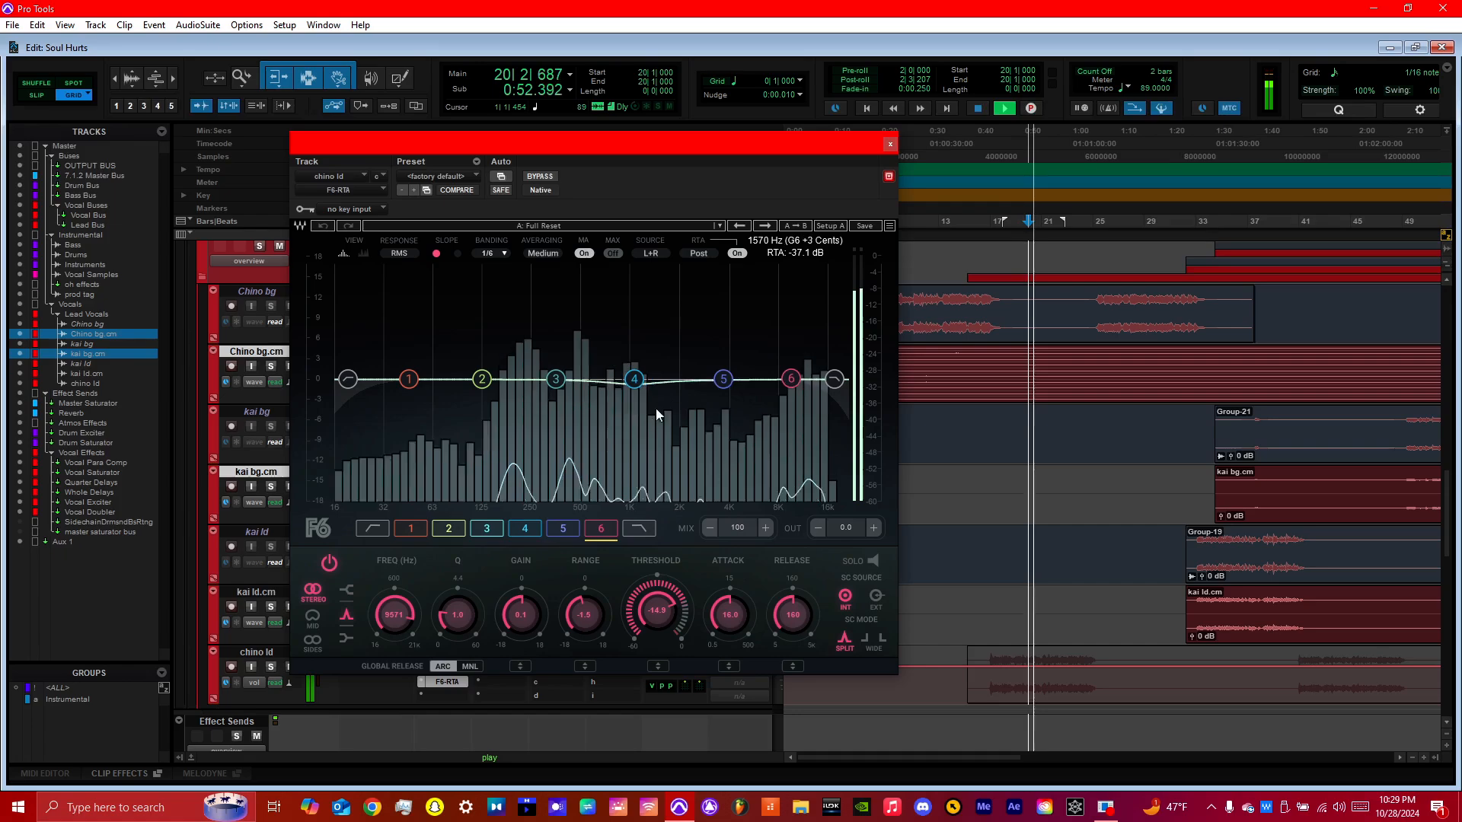
{"action": "key", "text": "space"}
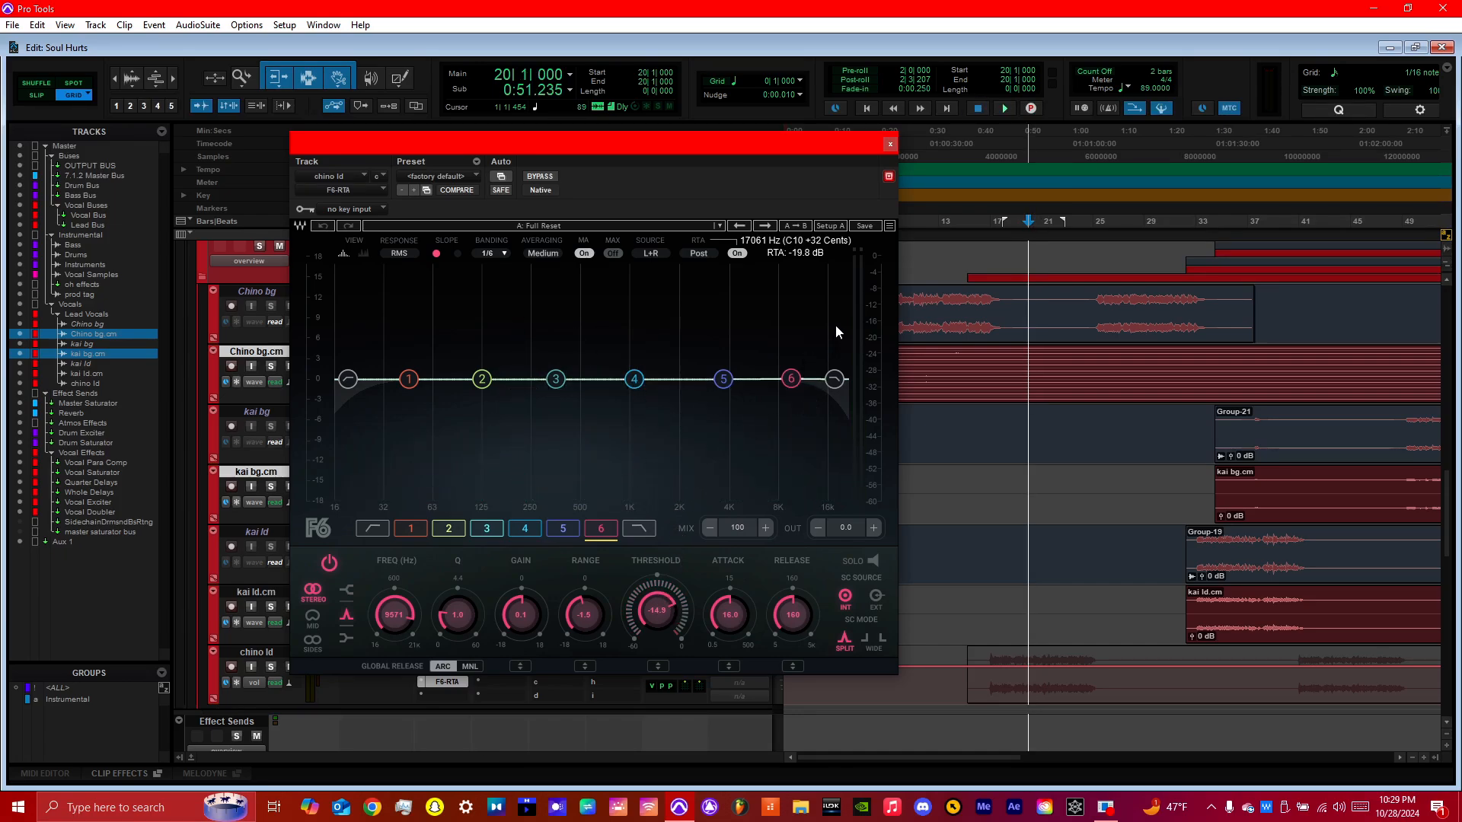
{"action": "left_click", "coordinate": [890, 144]}
{"action": "key", "text": "space"}
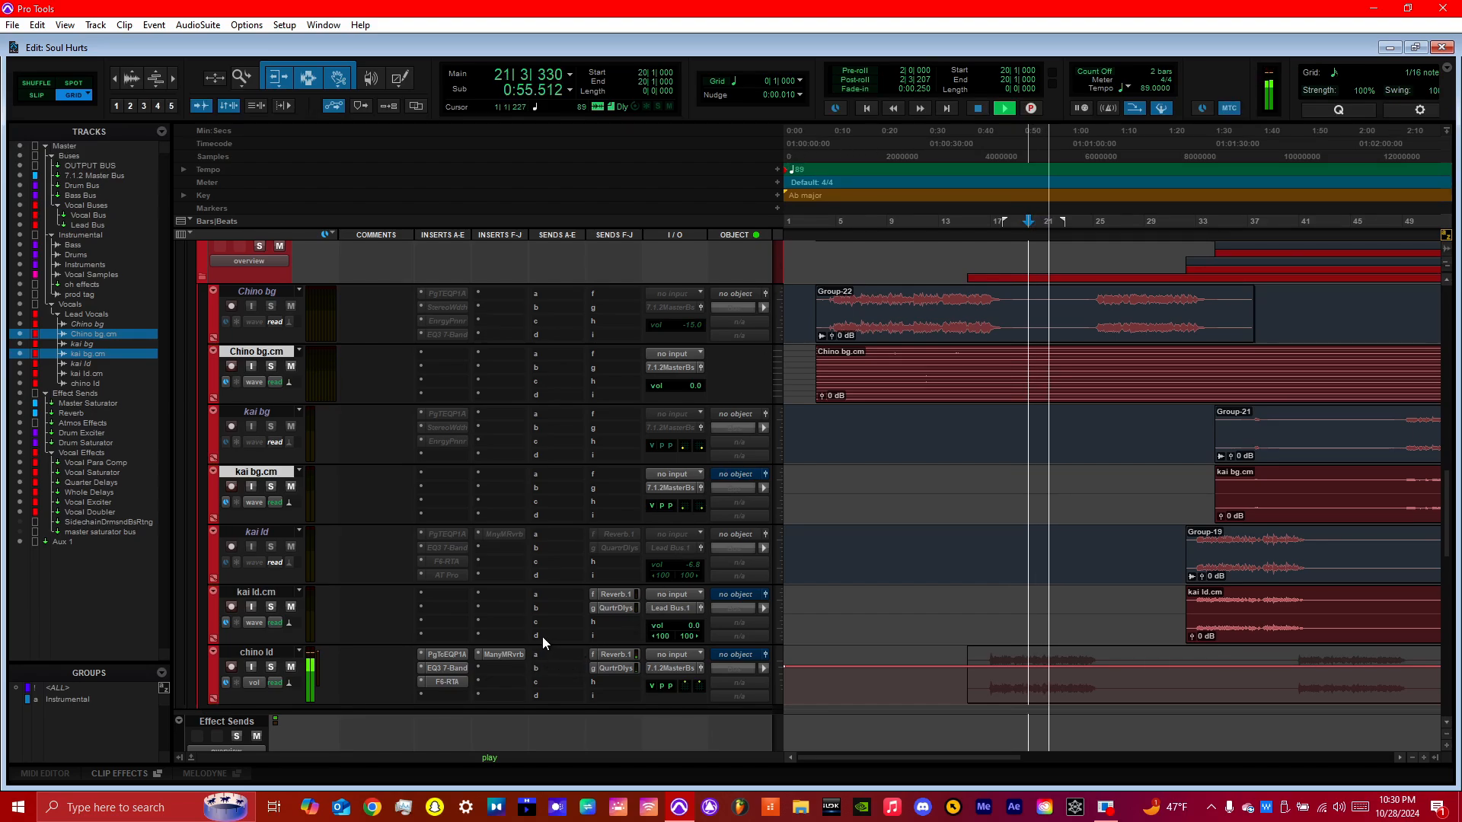
{"action": "key", "text": "space"}
Step: Open the L1 limiter on the Drums track and play the song twice from bar 20 beat 4
{"action": "scroll", "coordinate": [1448, 569], "scroll_direction": "down", "scroll_amount": 1}
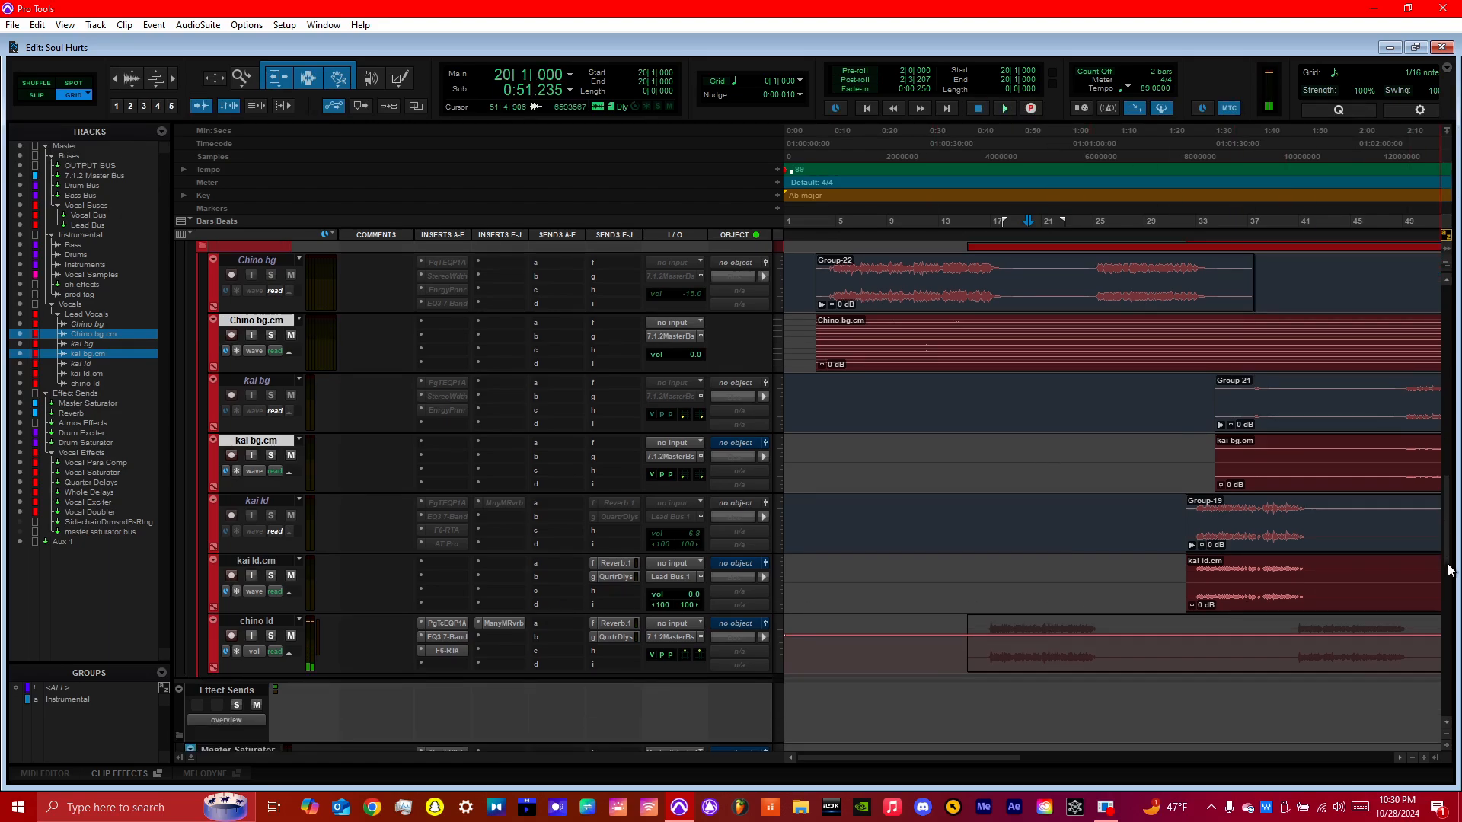
{"action": "scroll", "coordinate": [1449, 569], "scroll_direction": "down", "scroll_amount": 8}
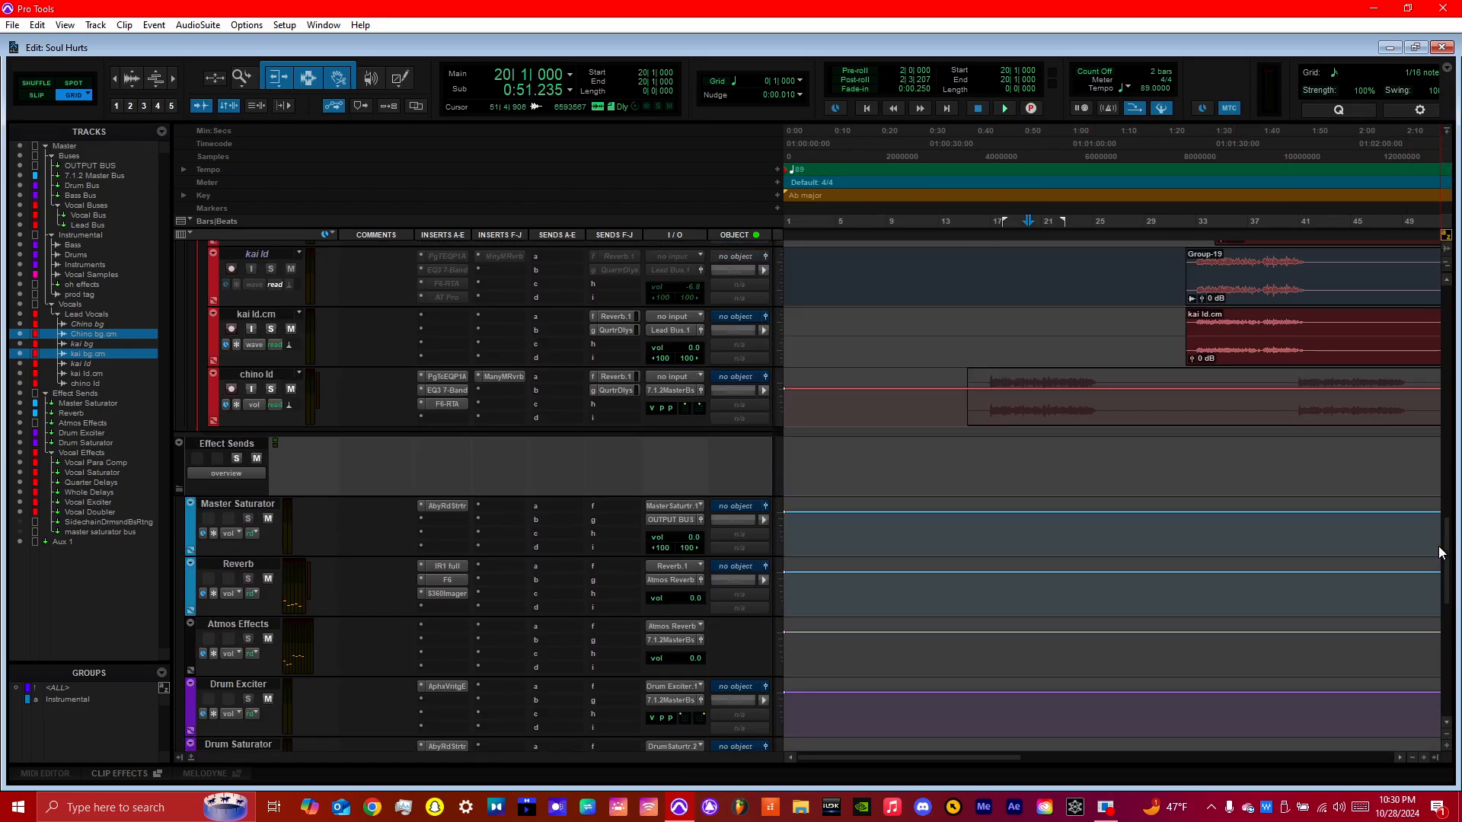
{"action": "left_click_drag", "start_coordinate": [1441, 553], "coordinate": [1447, 425]}
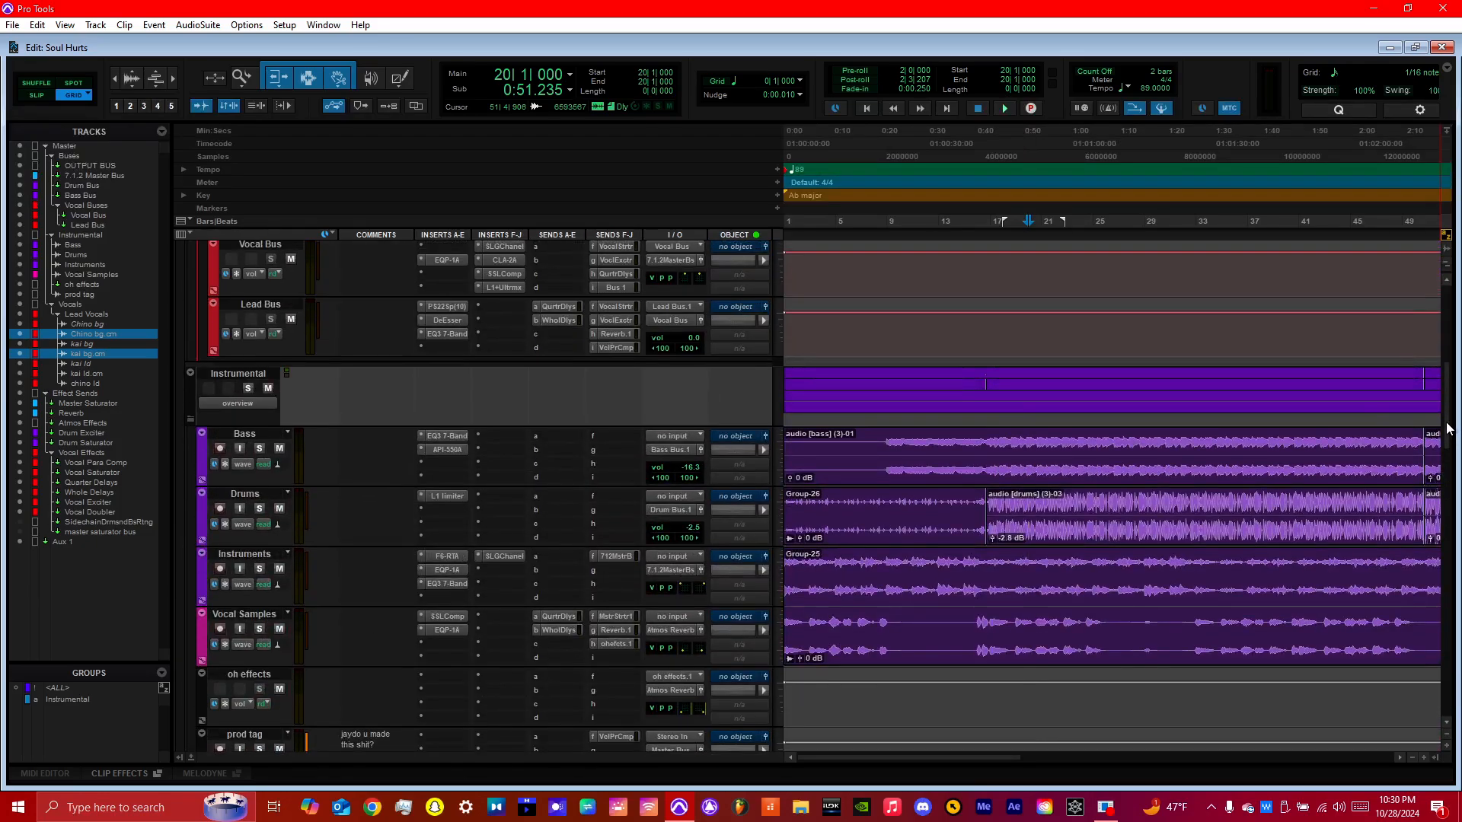
{"action": "left_click", "coordinate": [463, 495]}
{"action": "left_click", "coordinate": [1037, 156]}
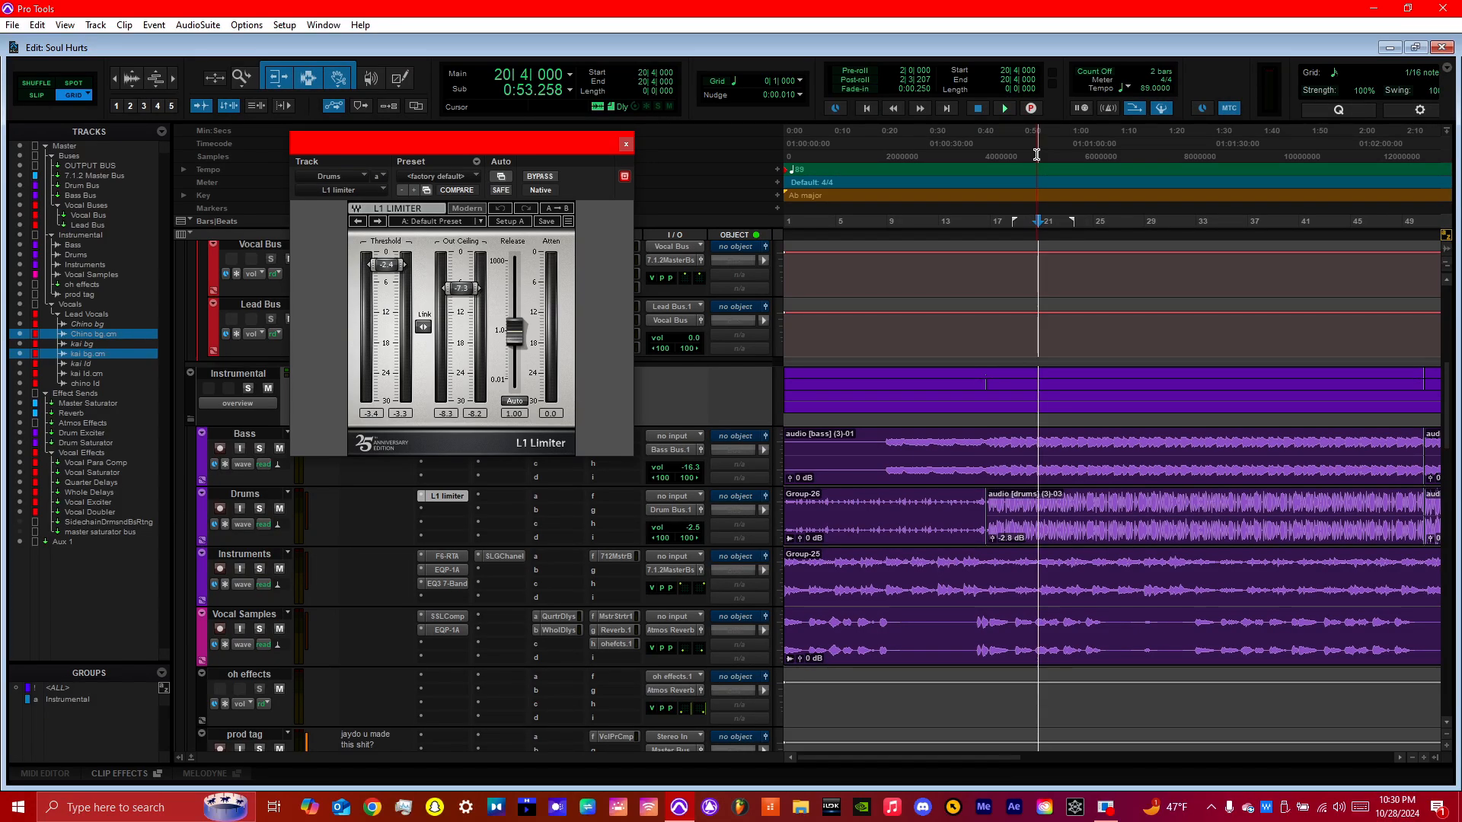
{"action": "key", "text": "space"}
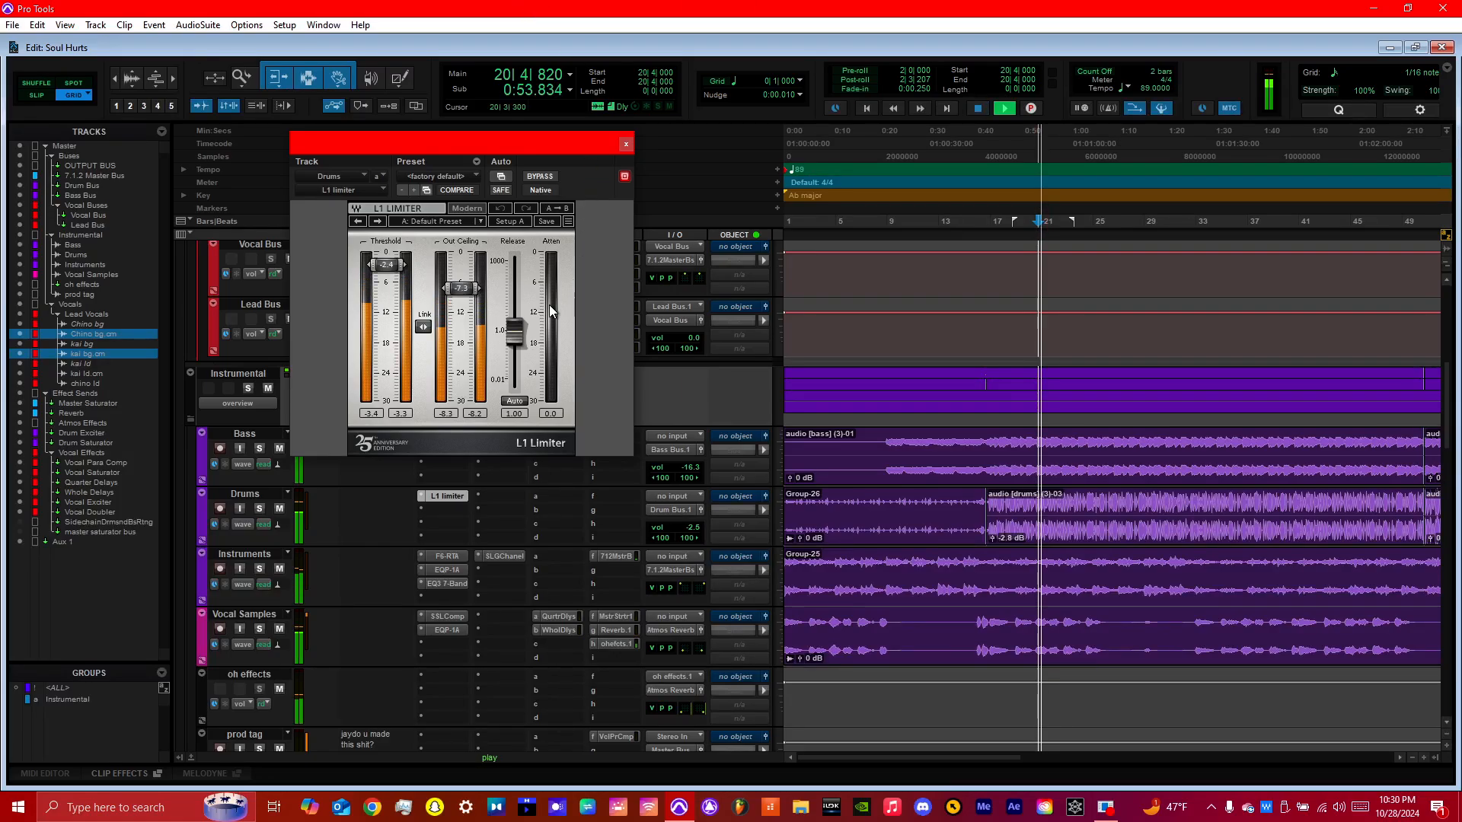
{"action": "key", "text": "space"}
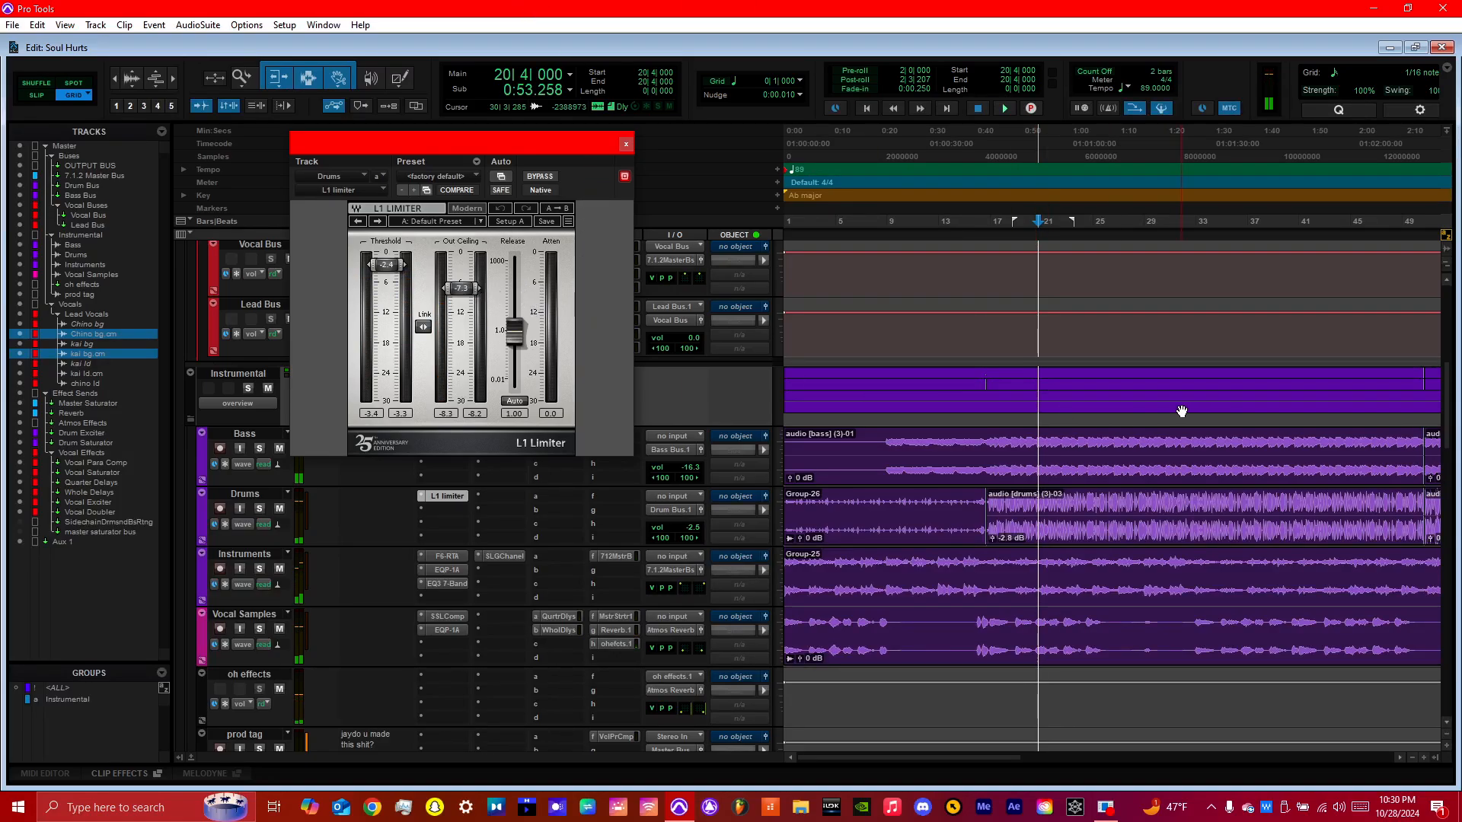
{"action": "key", "text": "space"}
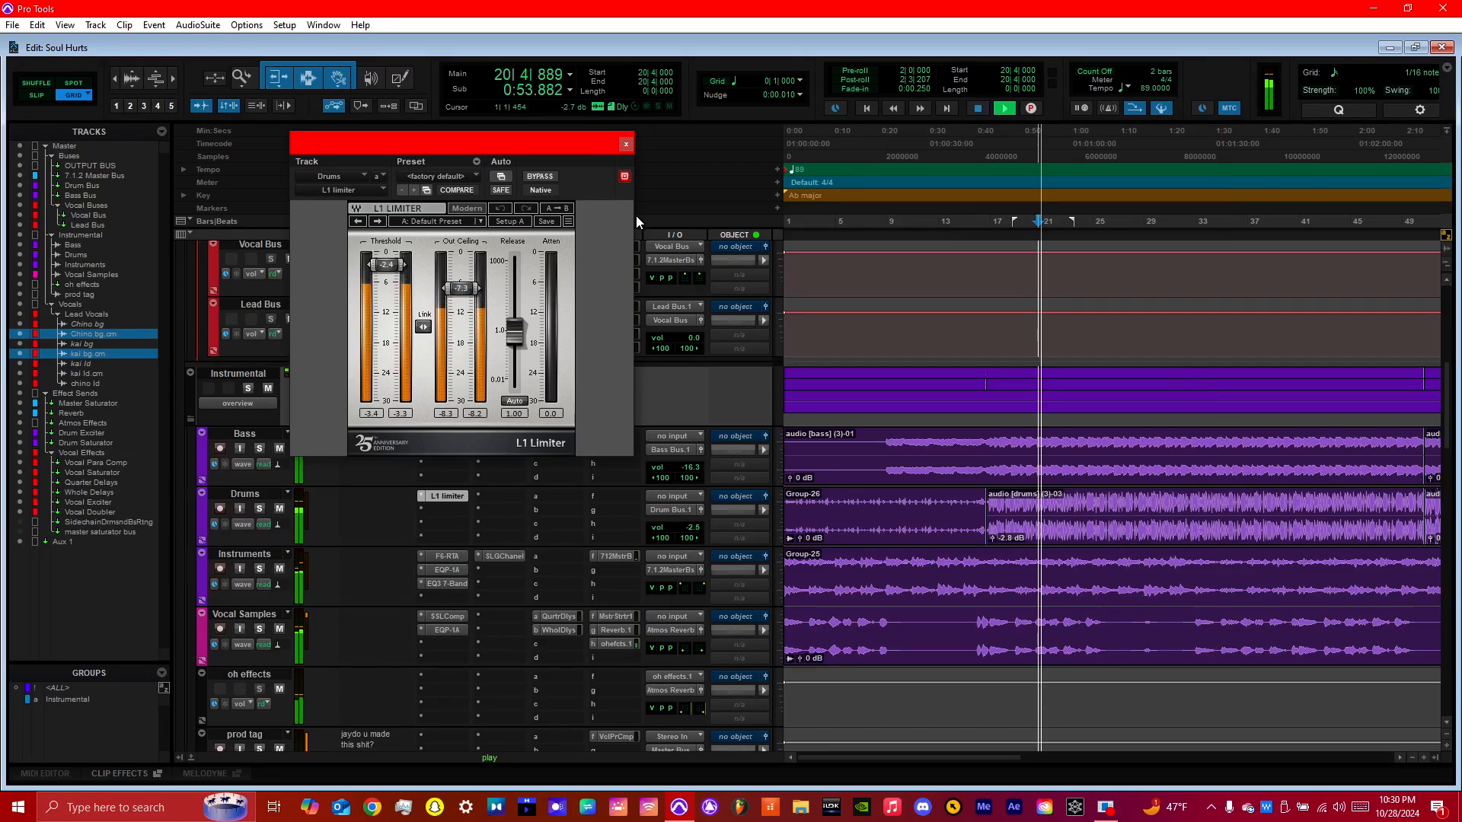
{"action": "key", "text": "space"}
Step: Compare the drums with the L1 limiter bypassed and active, close the plug-in, and replay the passage
{"action": "left_click", "coordinate": [541, 177]}
{"action": "key", "text": "space"}
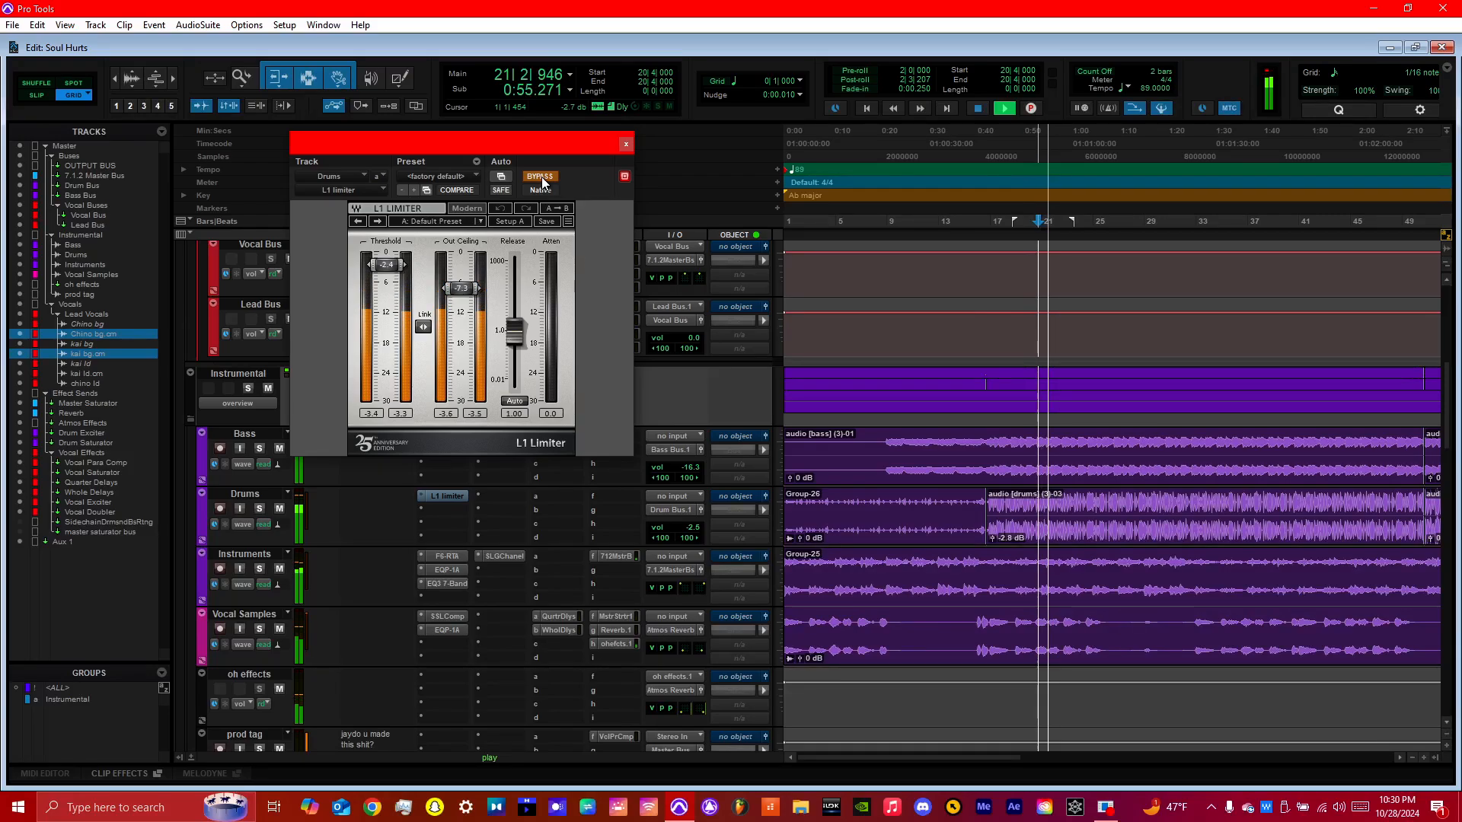
{"action": "key", "text": "space"}
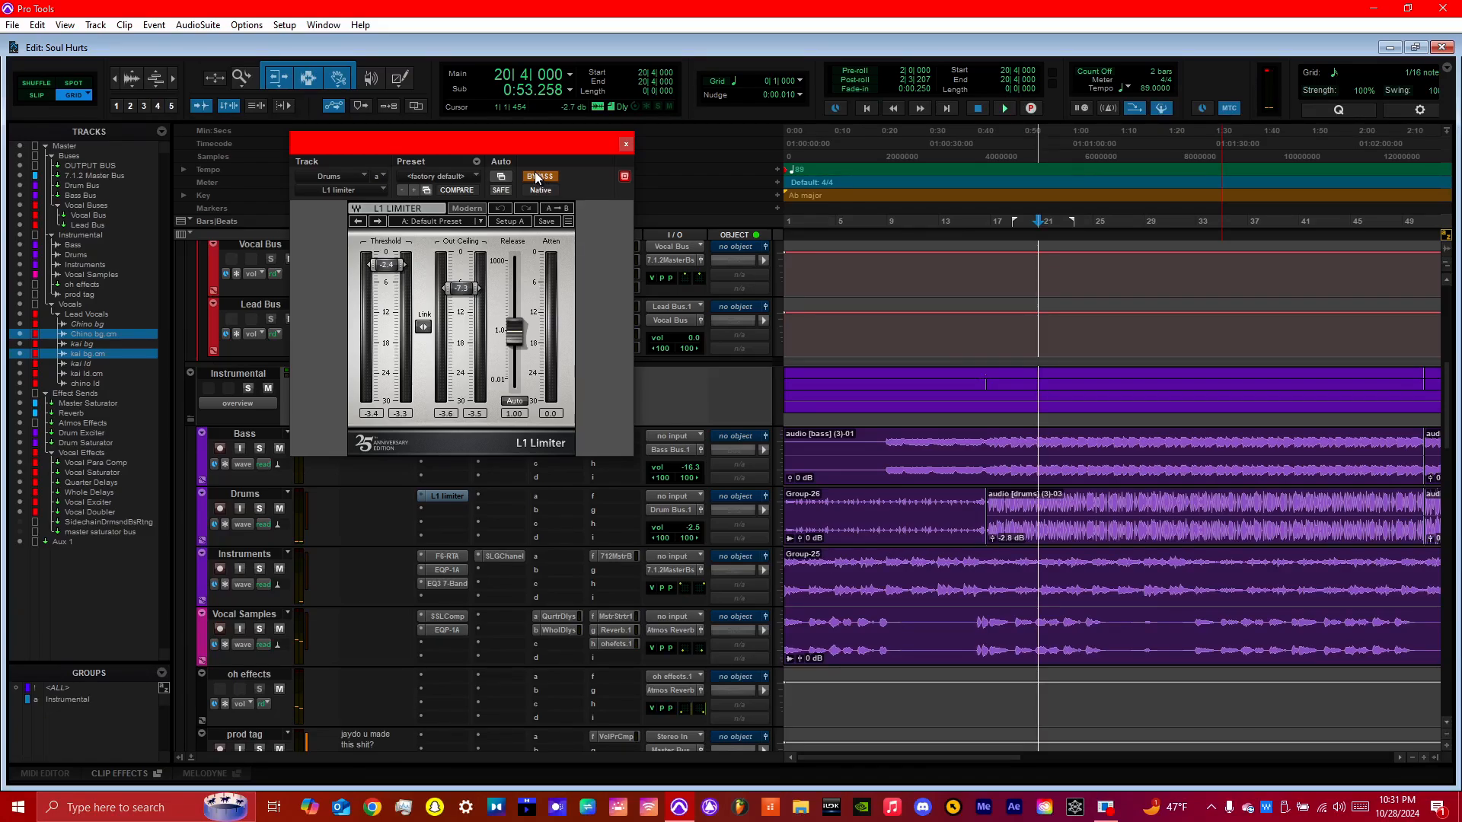
{"action": "left_click", "coordinate": [538, 176]}
{"action": "key", "text": "space"}
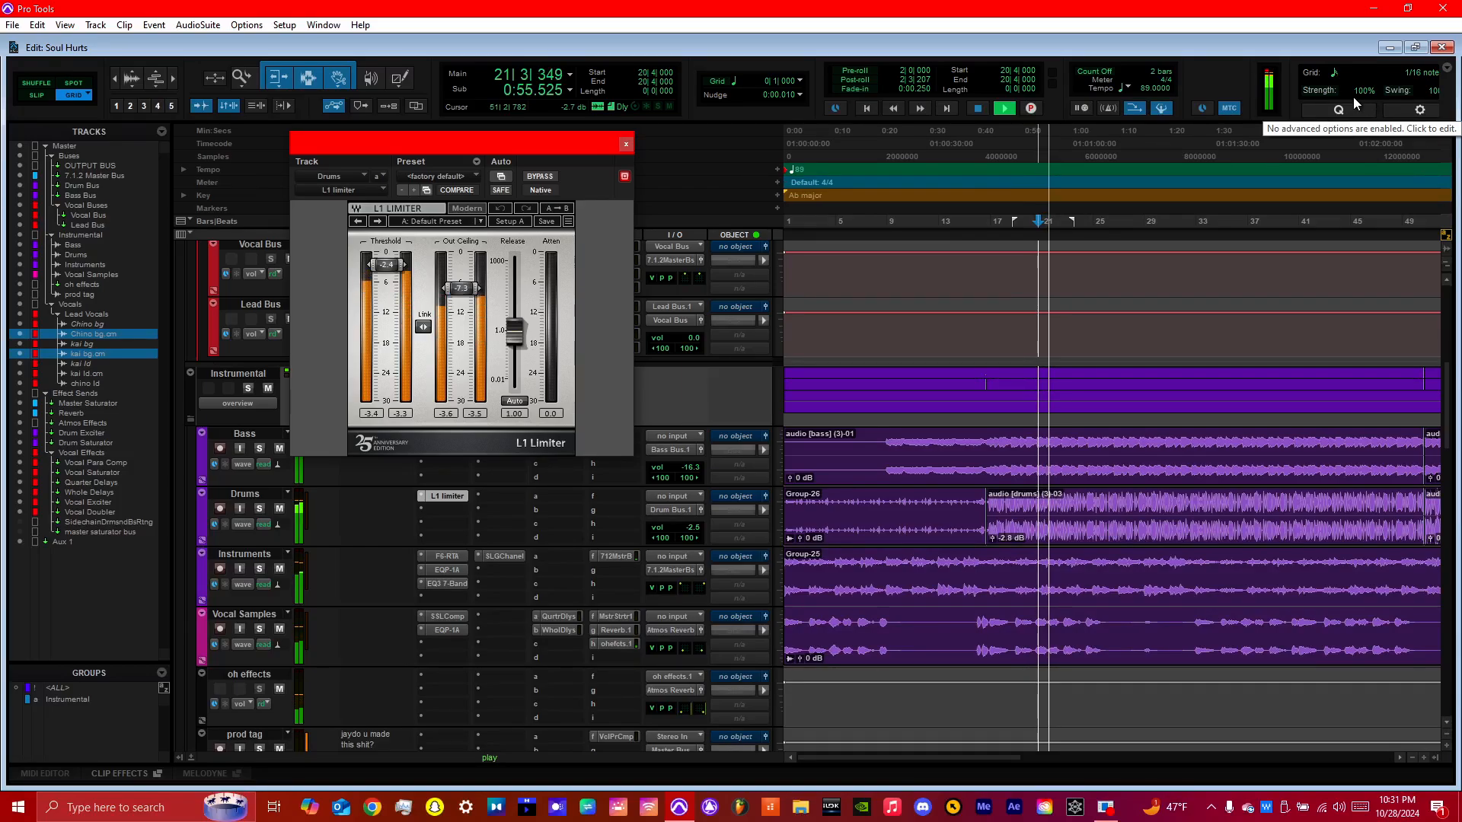
{"action": "key", "text": "space"}
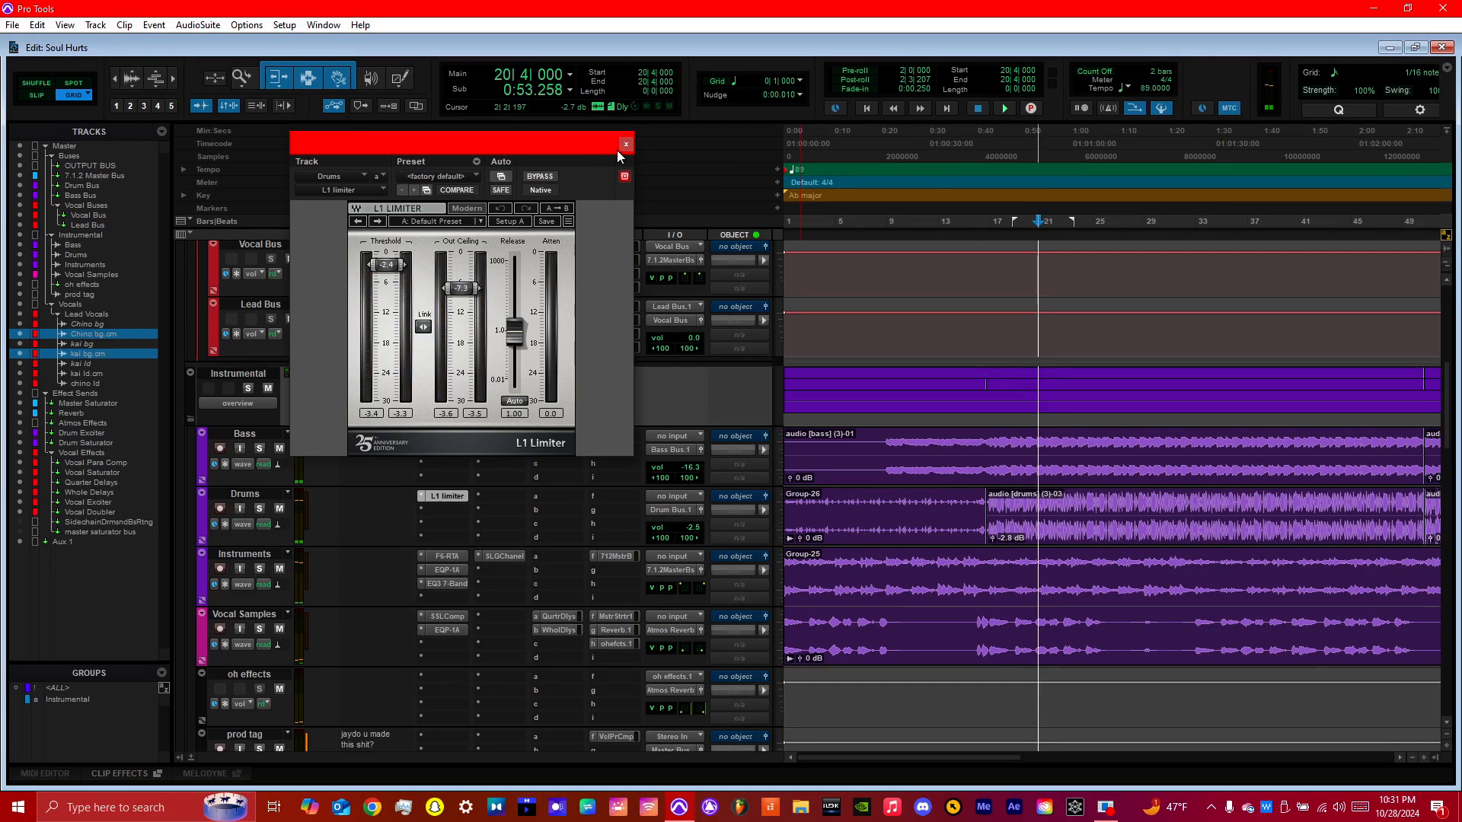
{"action": "left_click", "coordinate": [626, 144]}
{"action": "key", "text": "space"}
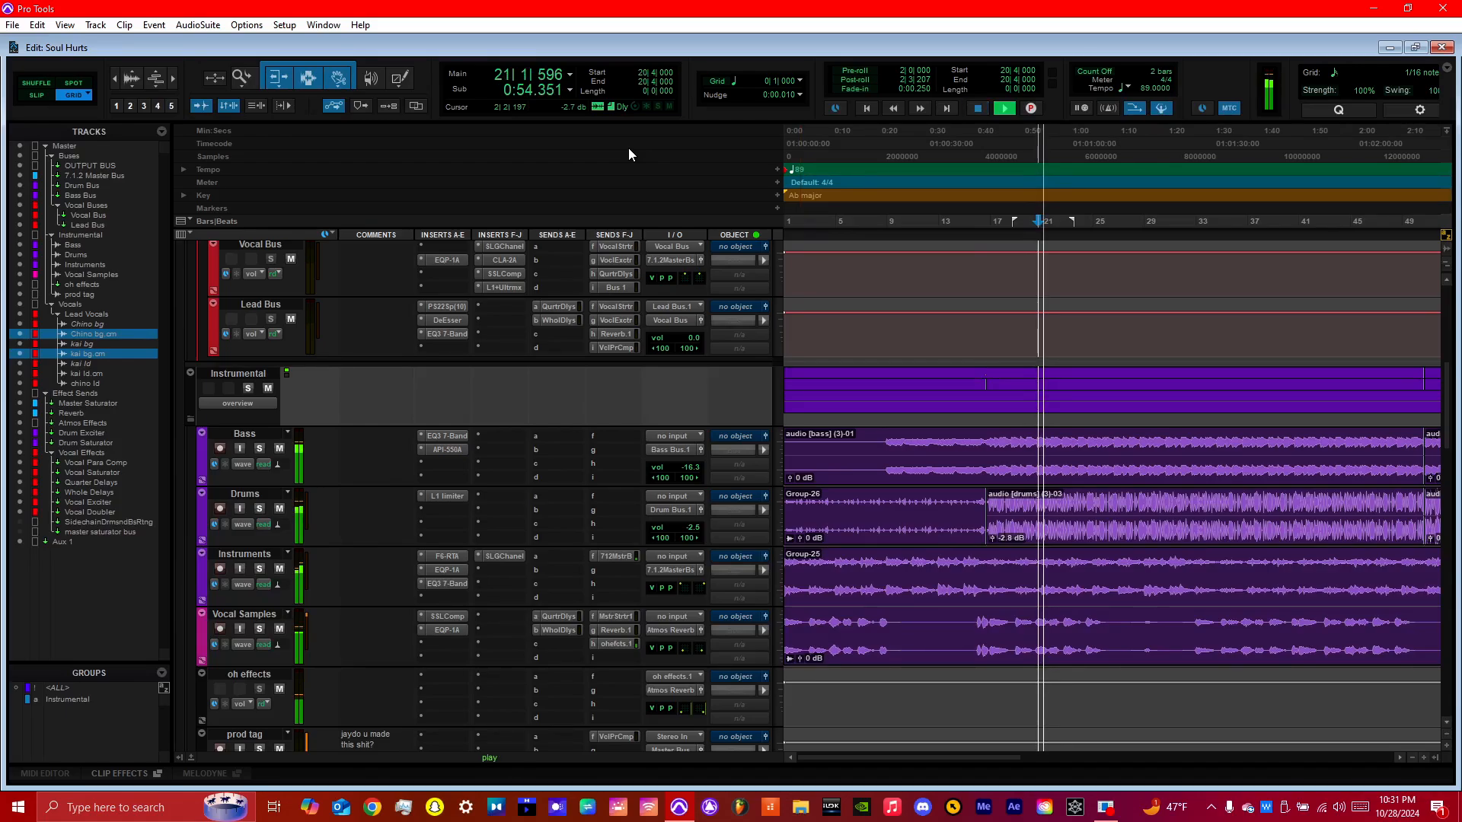
{"action": "key", "text": "space"}
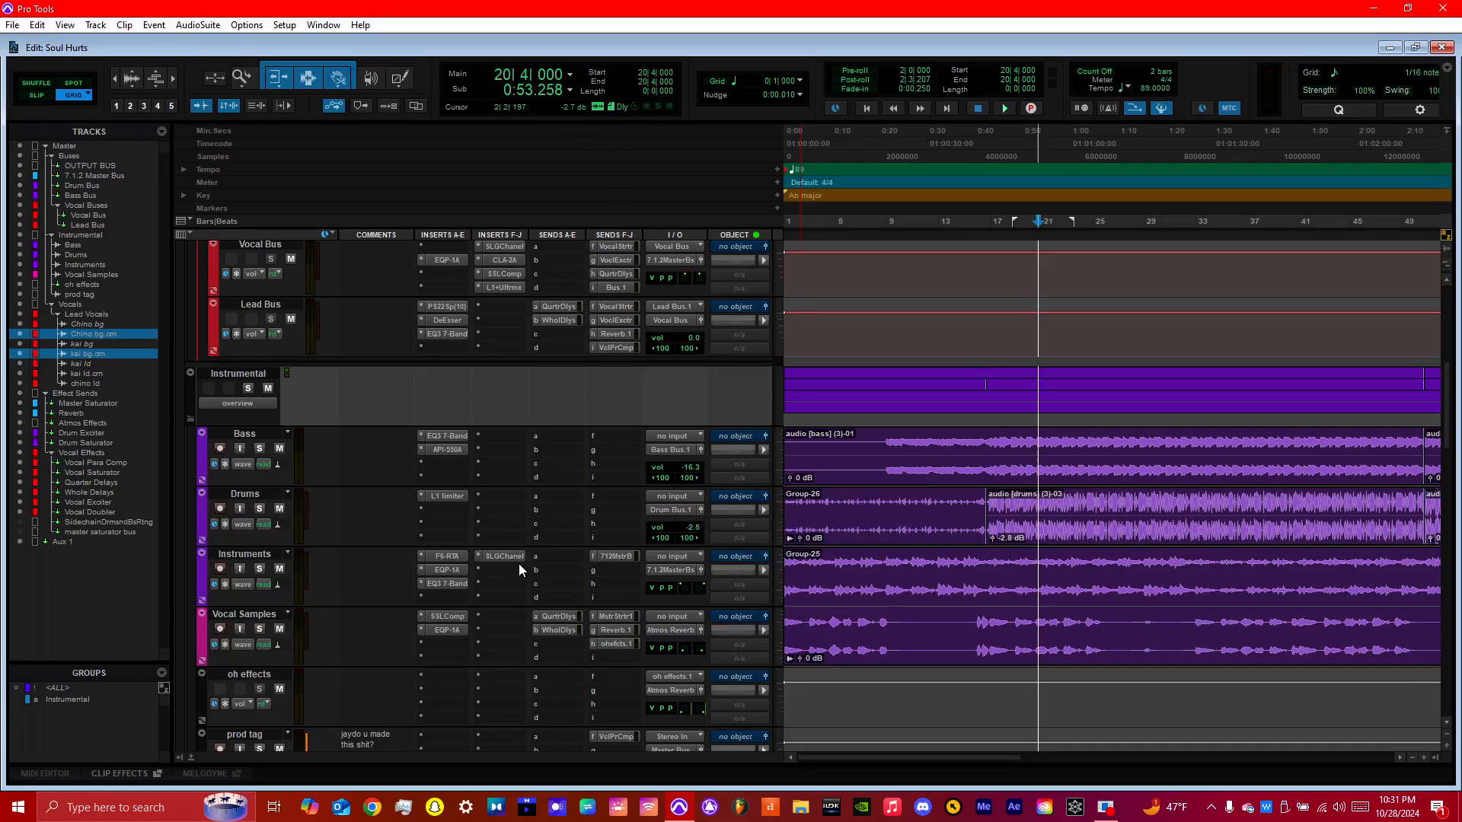
Step: Open the F6-RTA on the Instruments track, move its window clear of the track inserts, and audition it from bar 20 beat 4
{"action": "left_click", "coordinate": [446, 558]}
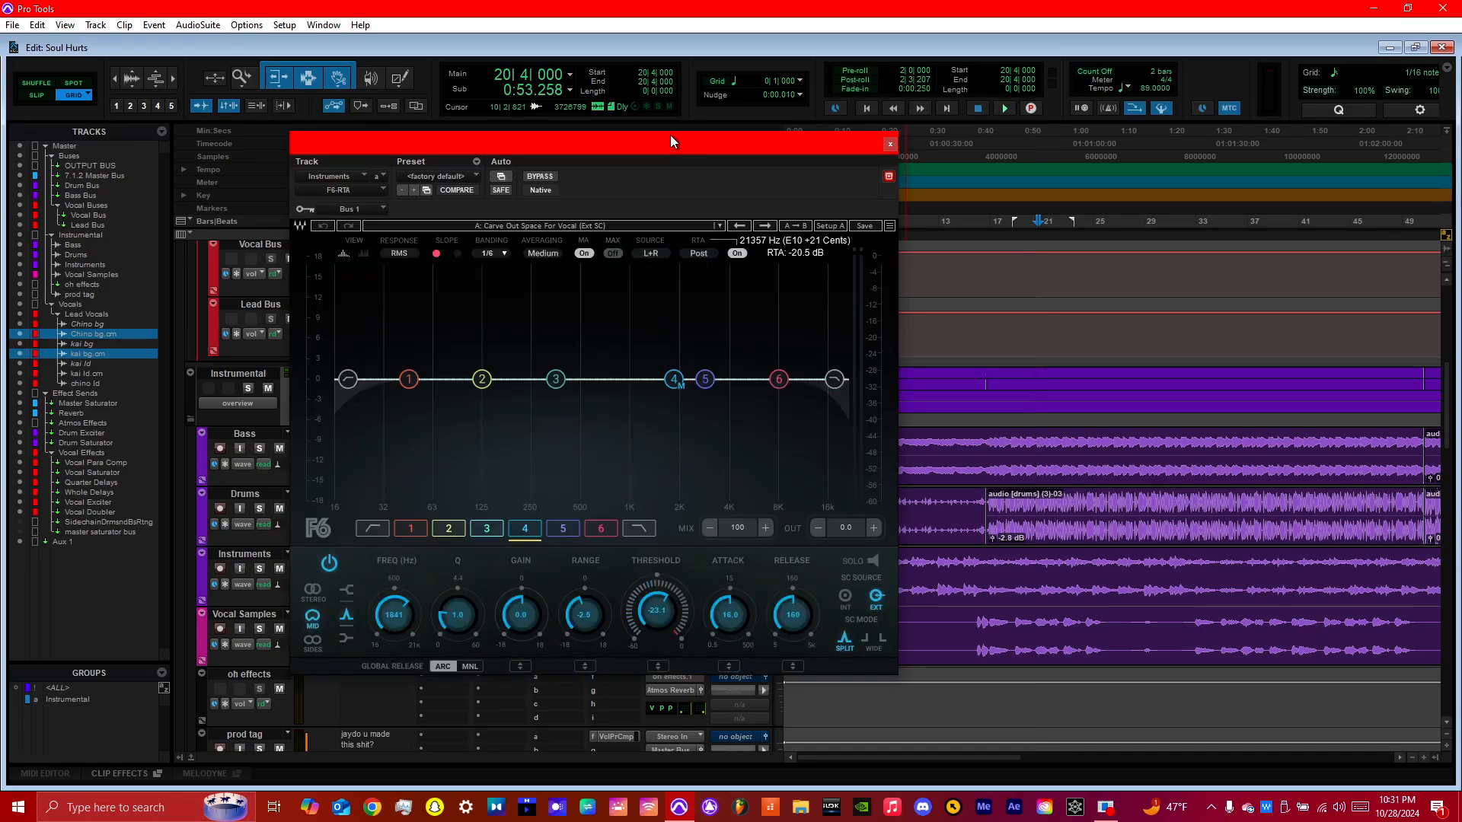
{"action": "left_click_drag", "start_coordinate": [670, 135], "coordinate": [735, 158]}
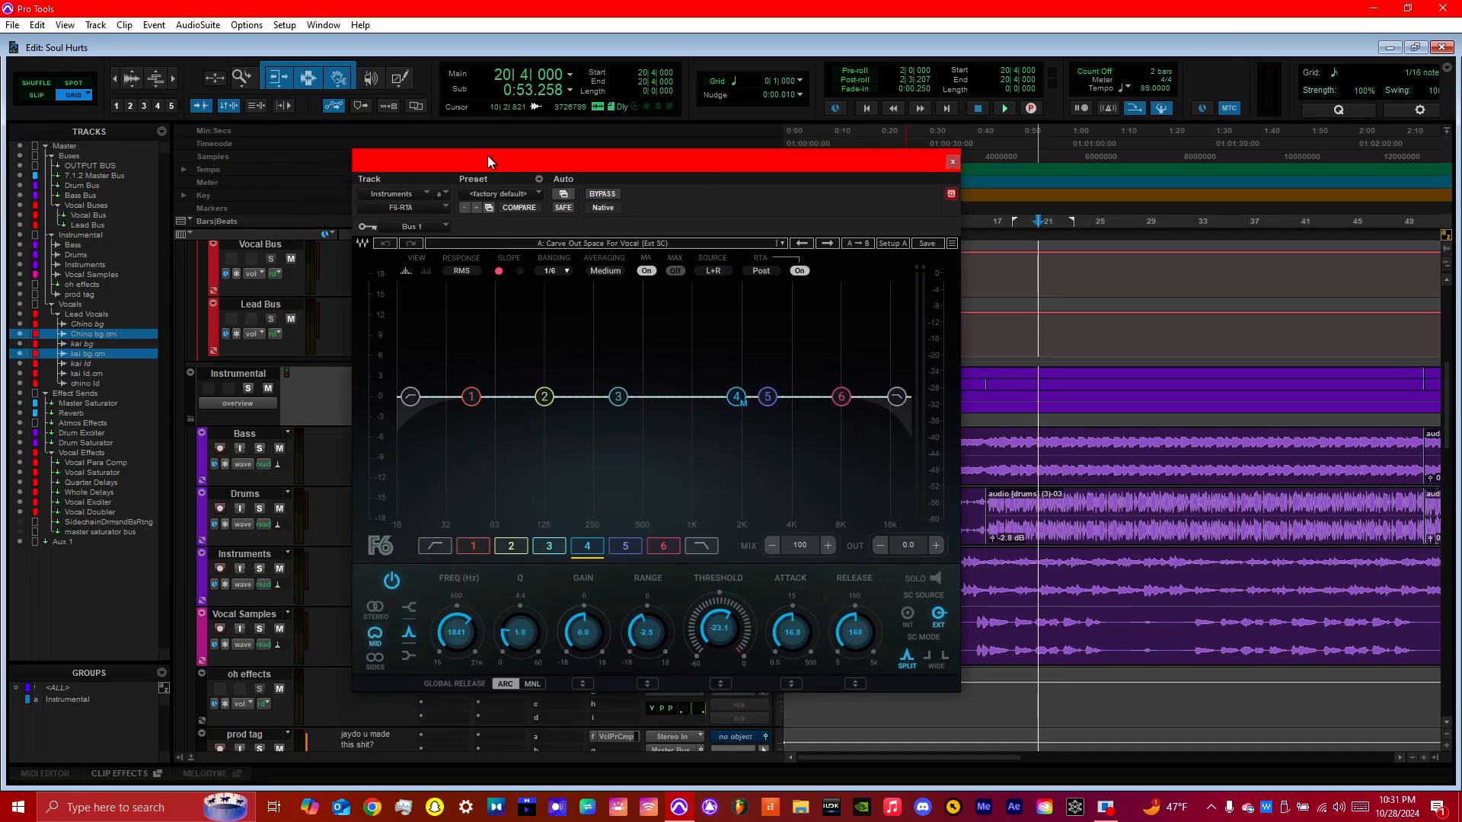
{"action": "left_click_drag", "start_coordinate": [487, 155], "coordinate": [1040, 121]}
{"action": "left_click_drag", "start_coordinate": [1209, 136], "coordinate": [717, 40]}
{"action": "scroll", "coordinate": [1450, 433], "scroll_direction": "down", "scroll_amount": 5}
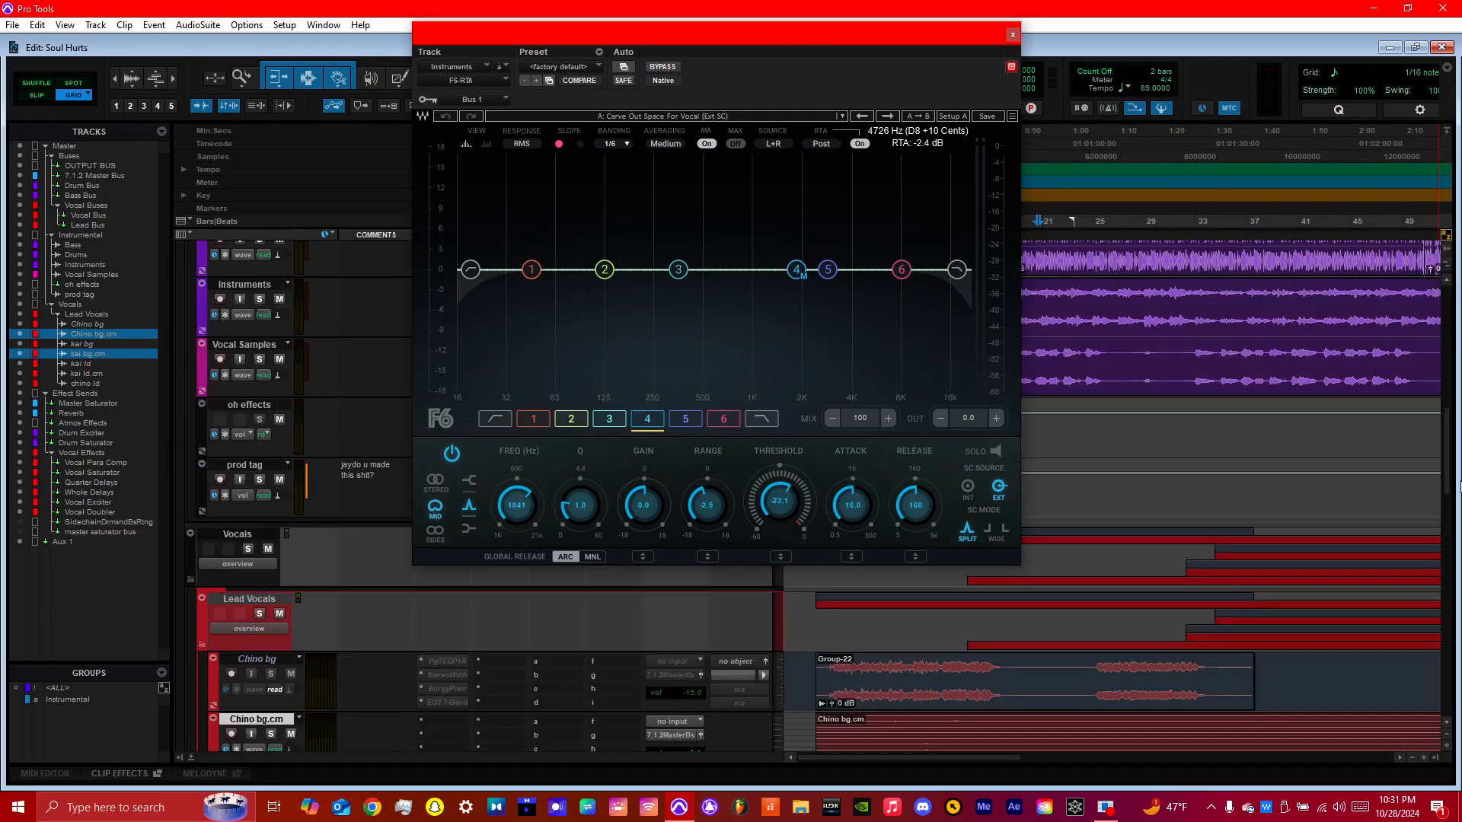
{"action": "left_click_drag", "start_coordinate": [1460, 487], "coordinate": [1459, 422]}
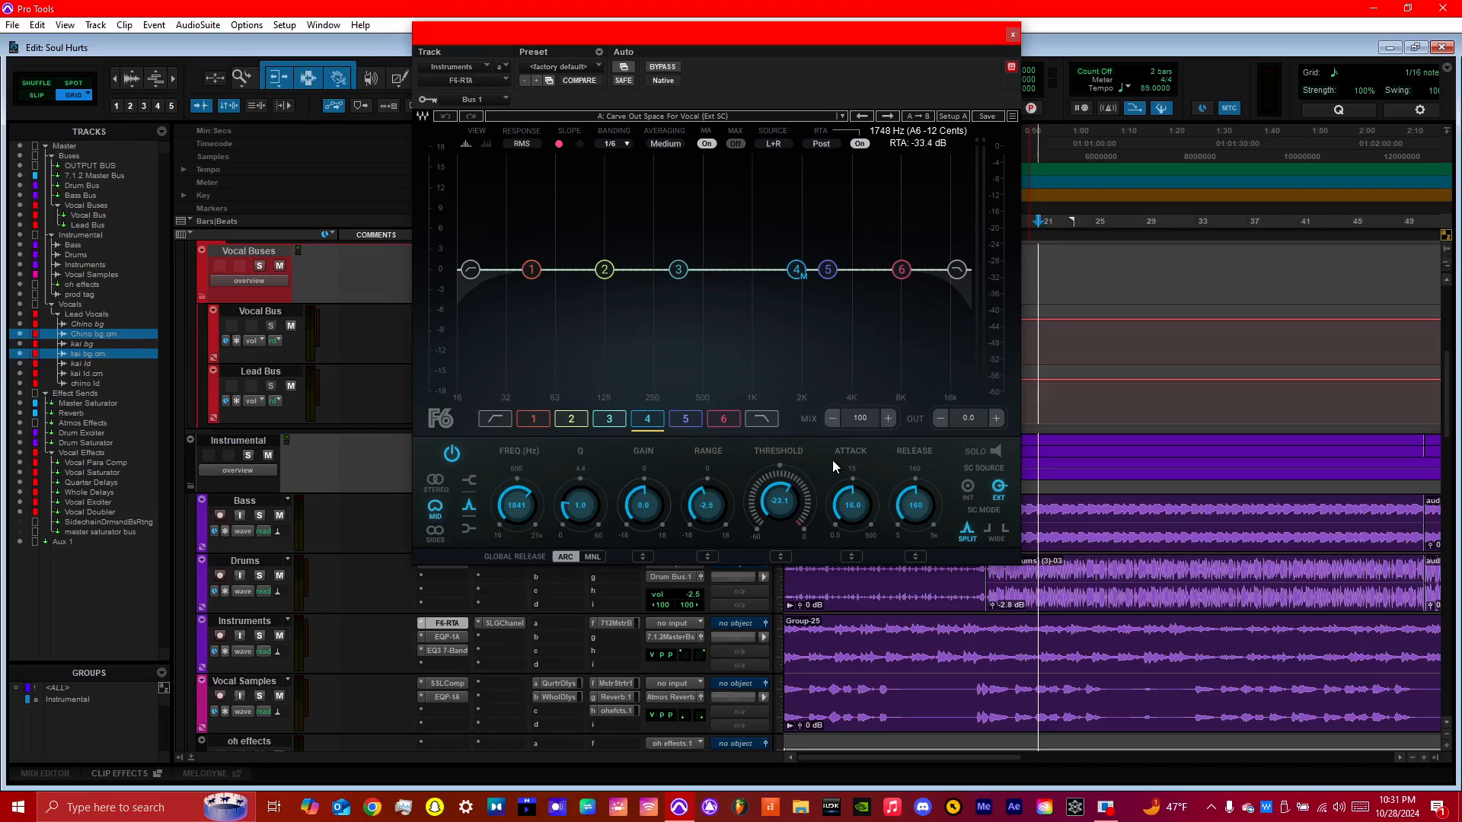
{"action": "key", "text": "space"}
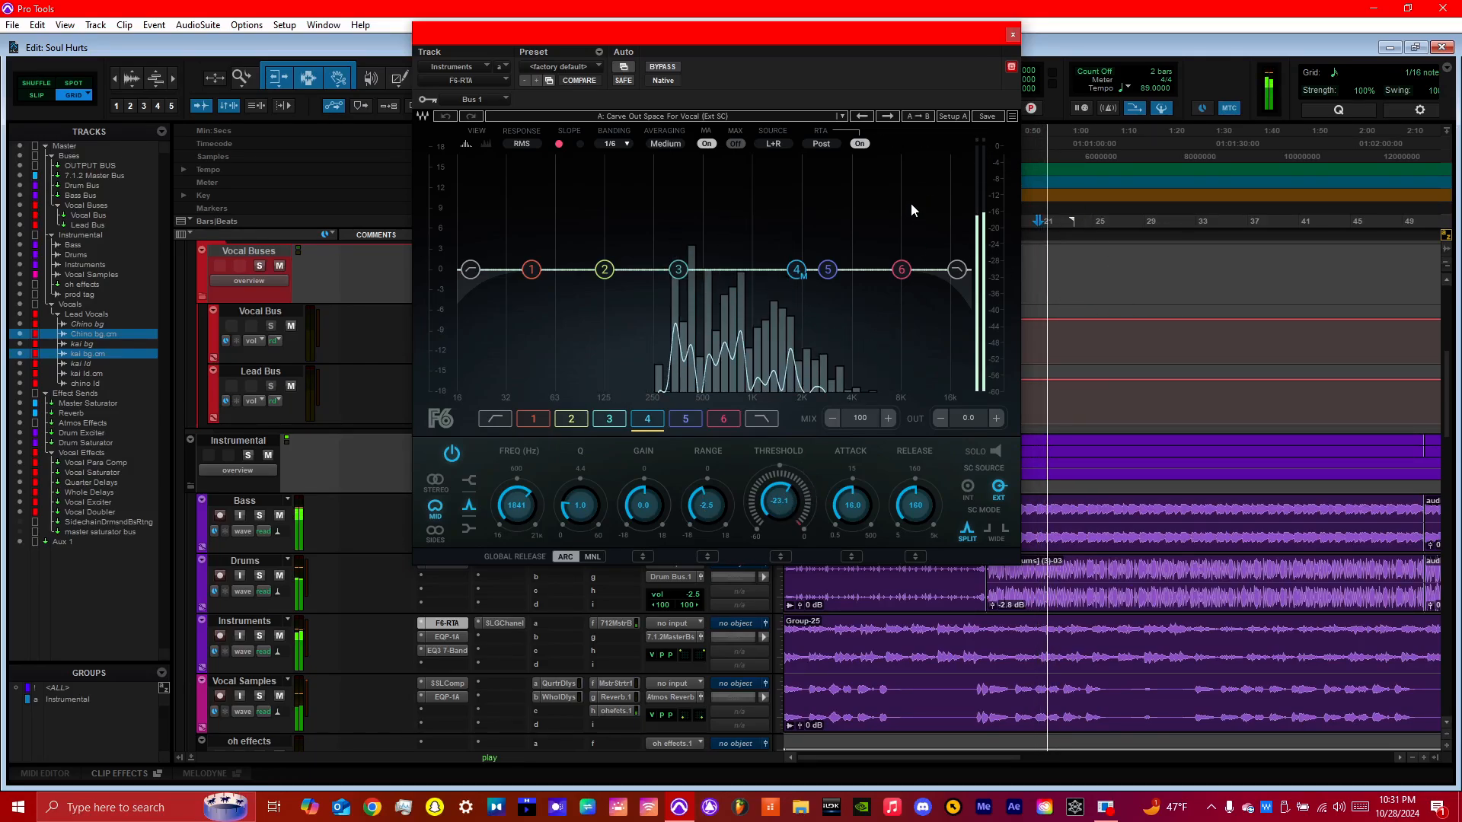
{"action": "left_click_drag", "start_coordinate": [820, 32], "coordinate": [720, 38]}
{"action": "key", "text": "space"}
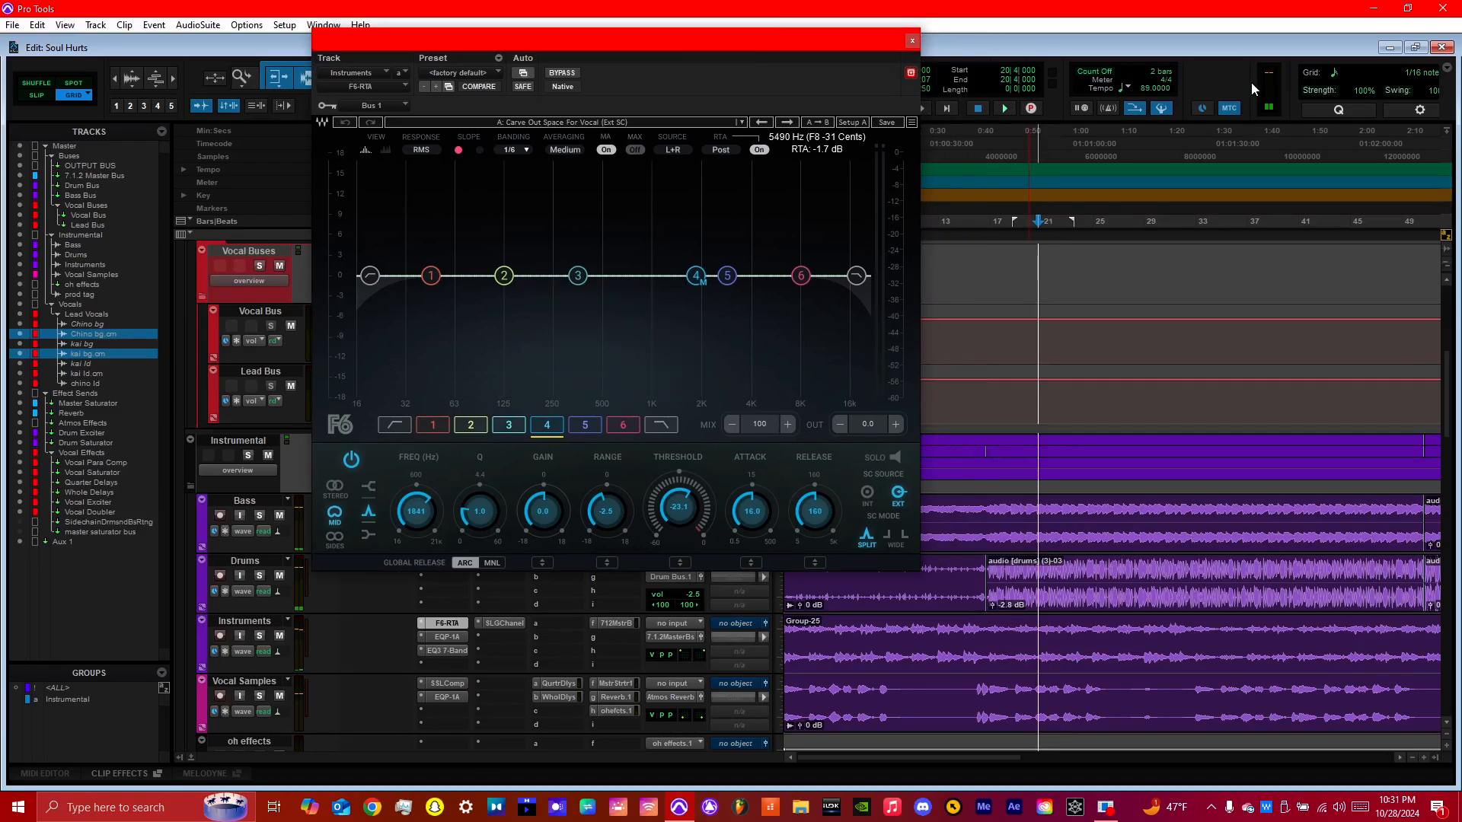
Step: Audition the Instruments F6-RTA from the song start and from 0:51.910, then close the plug-in
{"action": "left_click_drag", "start_coordinate": [829, 42], "coordinate": [583, 40]}
{"action": "left_click", "coordinate": [784, 135]}
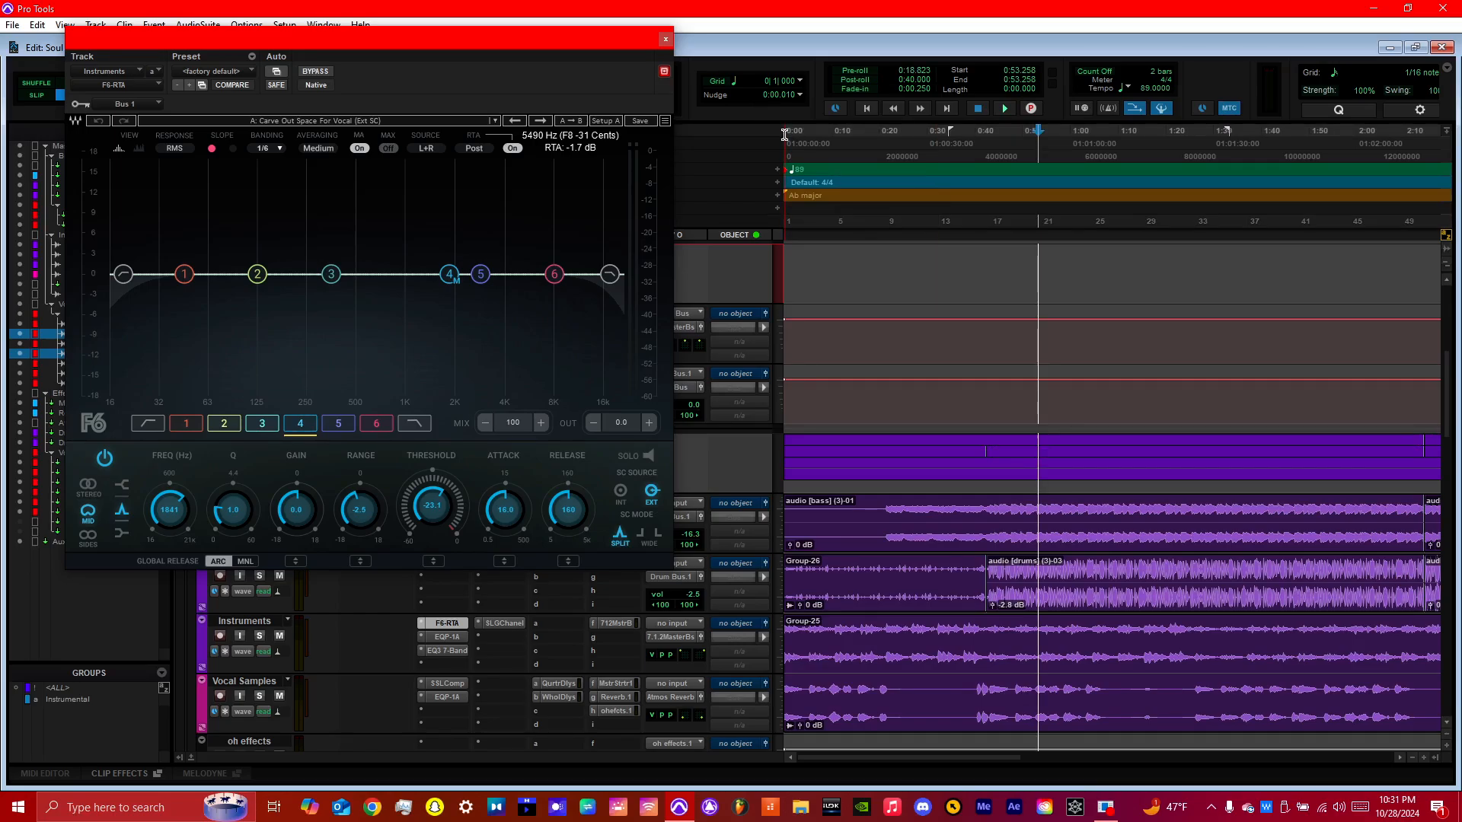
{"action": "key", "text": "space"}
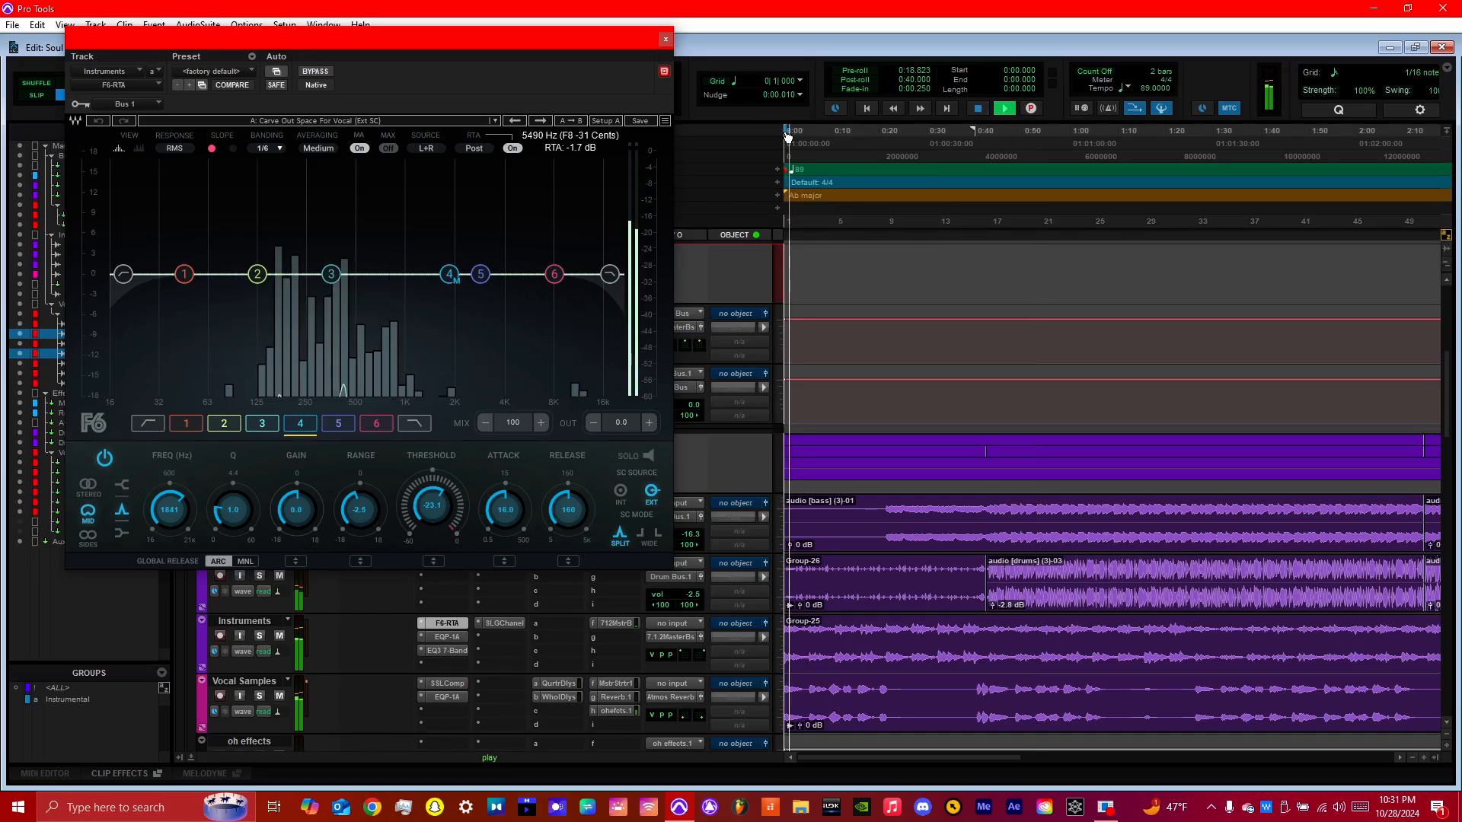
{"action": "left_click", "coordinate": [1032, 133]}
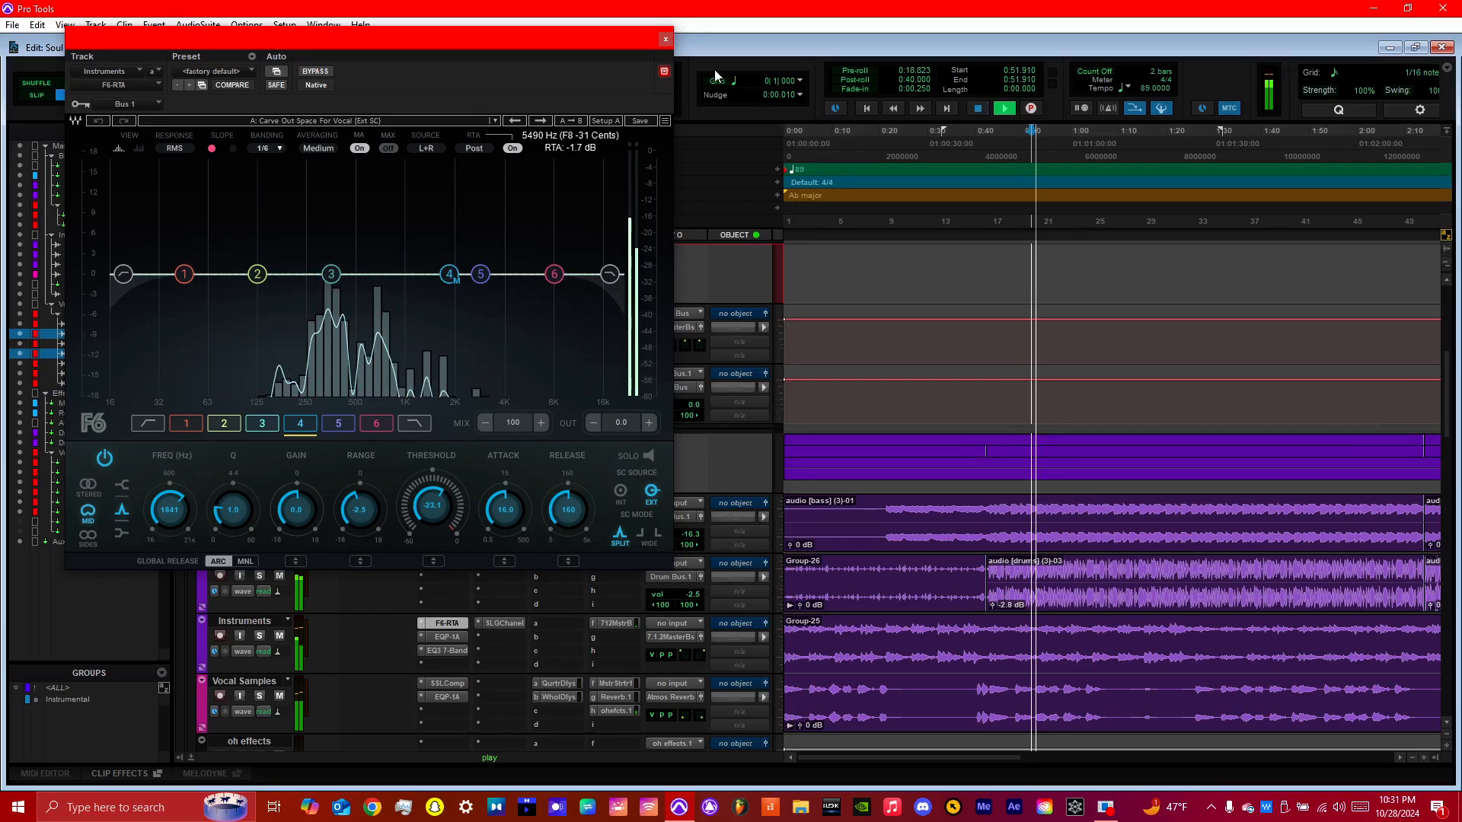
{"action": "key", "text": "space"}
{"action": "left_click", "coordinate": [666, 39]}
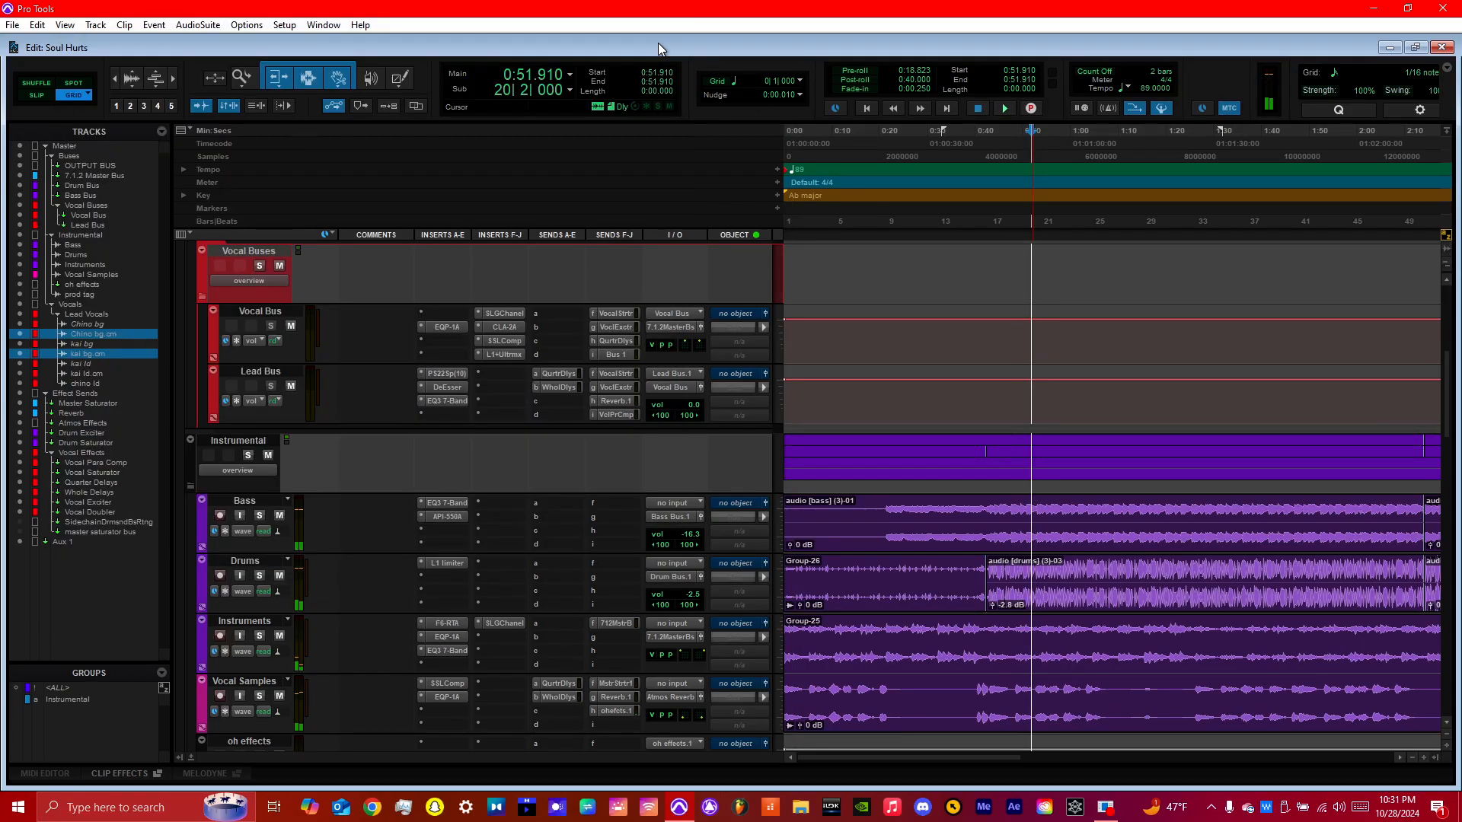
Step: Remove the Pultec EQP-1A from the Instruments track's insert b and close the empty plug-in window
{"action": "left_click", "coordinate": [433, 634]}
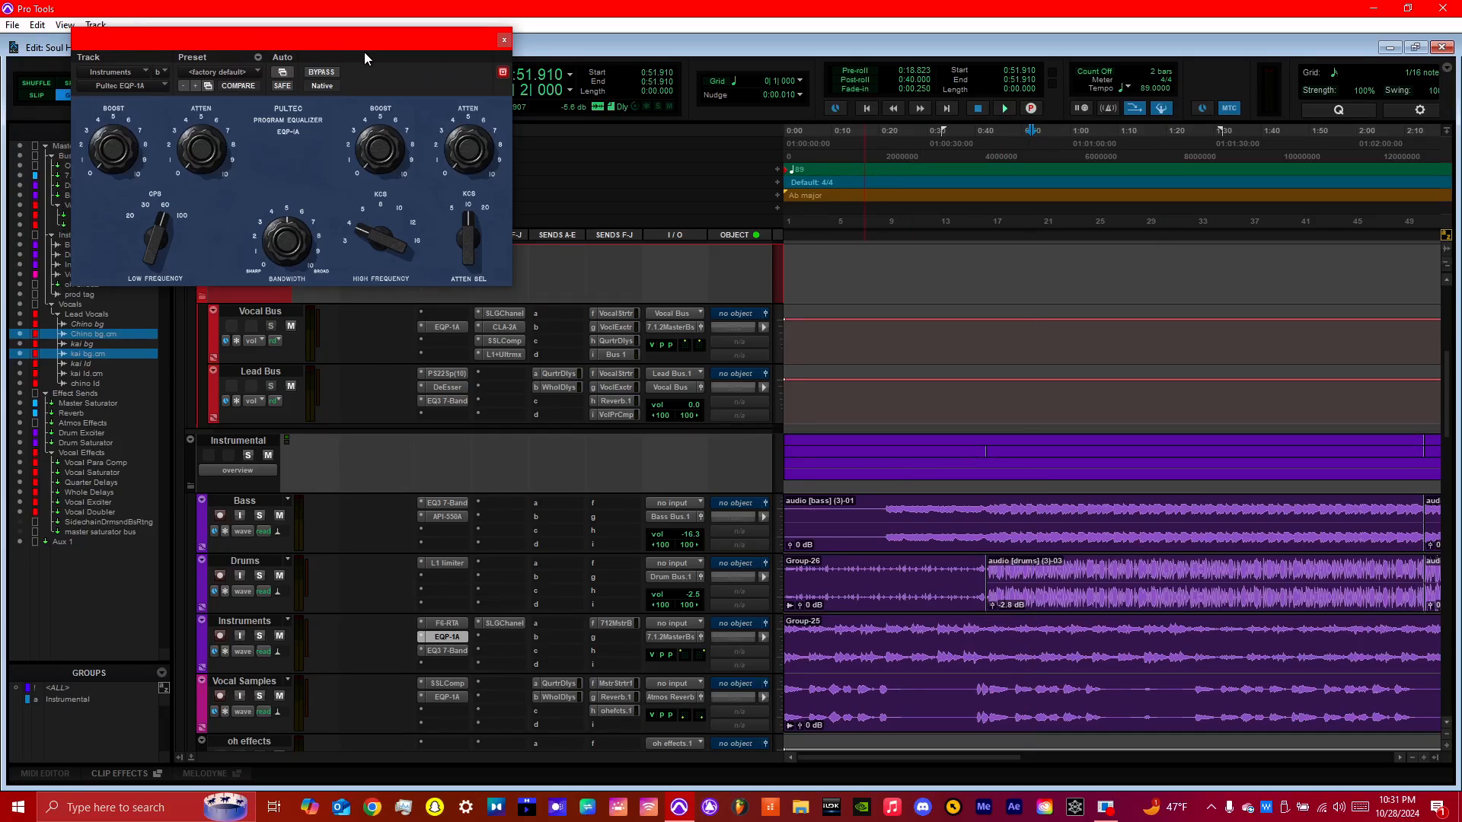
{"action": "left_click_drag", "start_coordinate": [330, 41], "coordinate": [711, 124]}
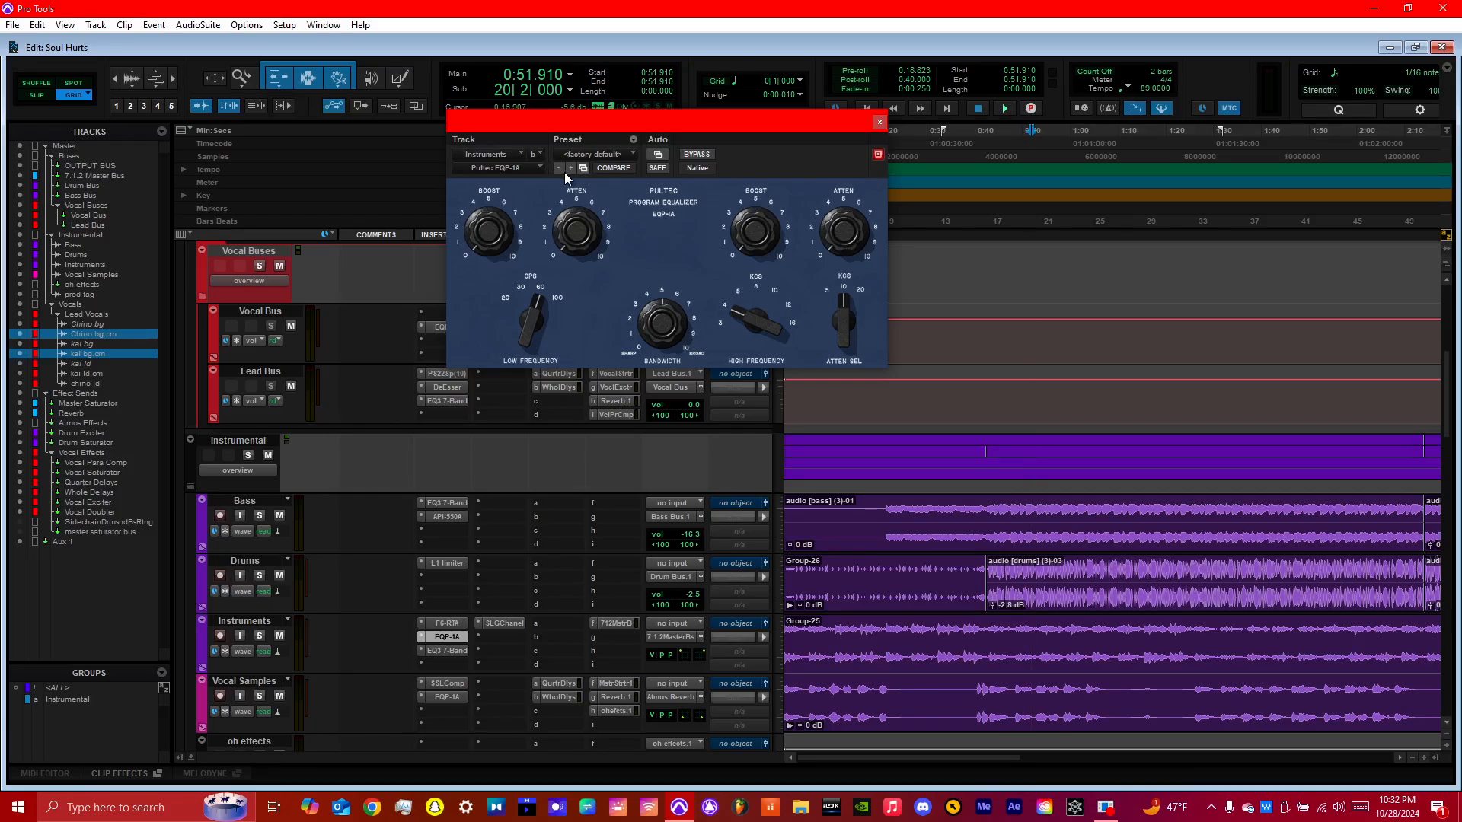
{"action": "left_click", "coordinate": [498, 169]}
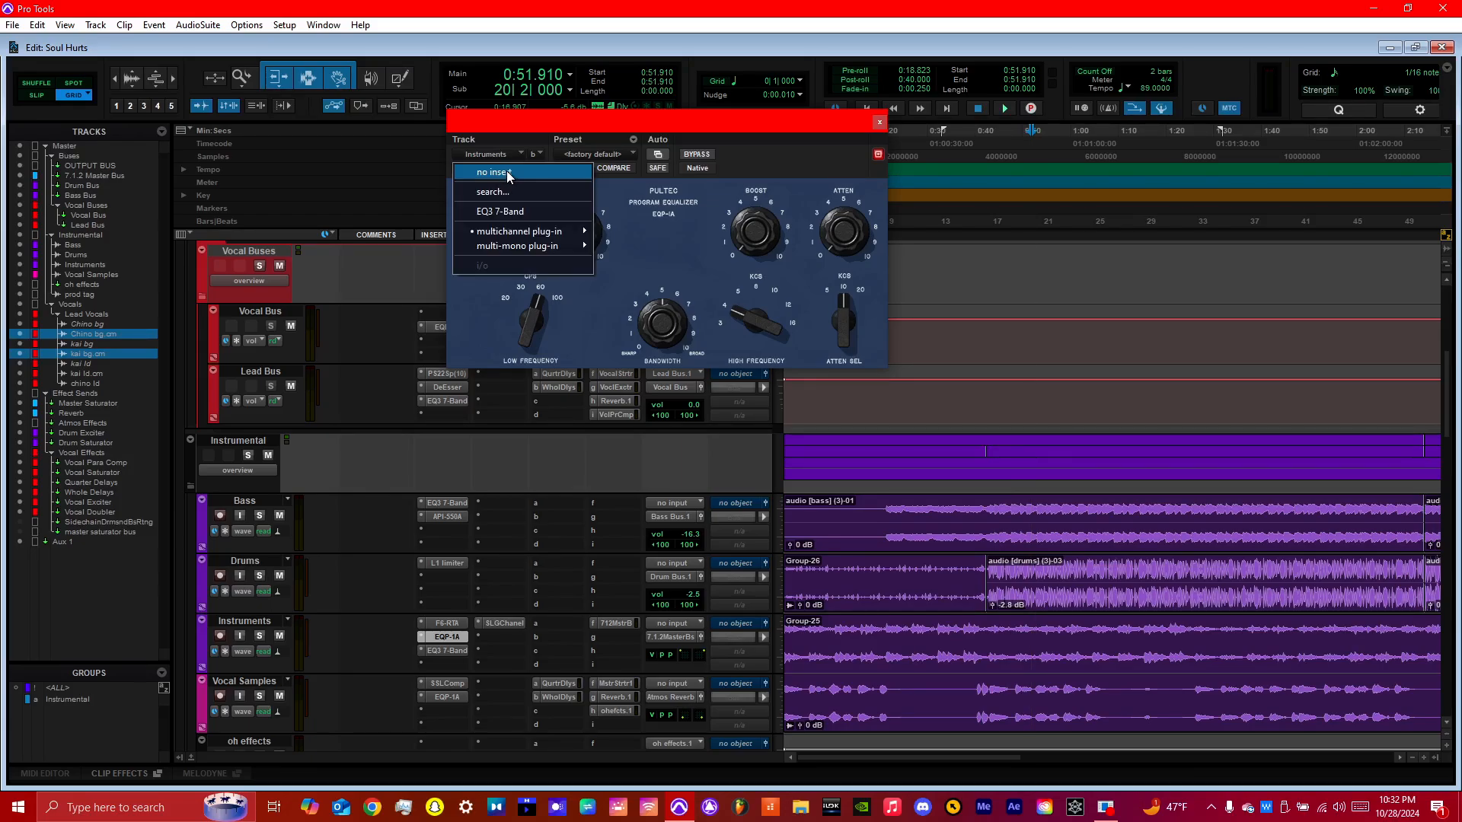
{"action": "left_click", "coordinate": [536, 174]}
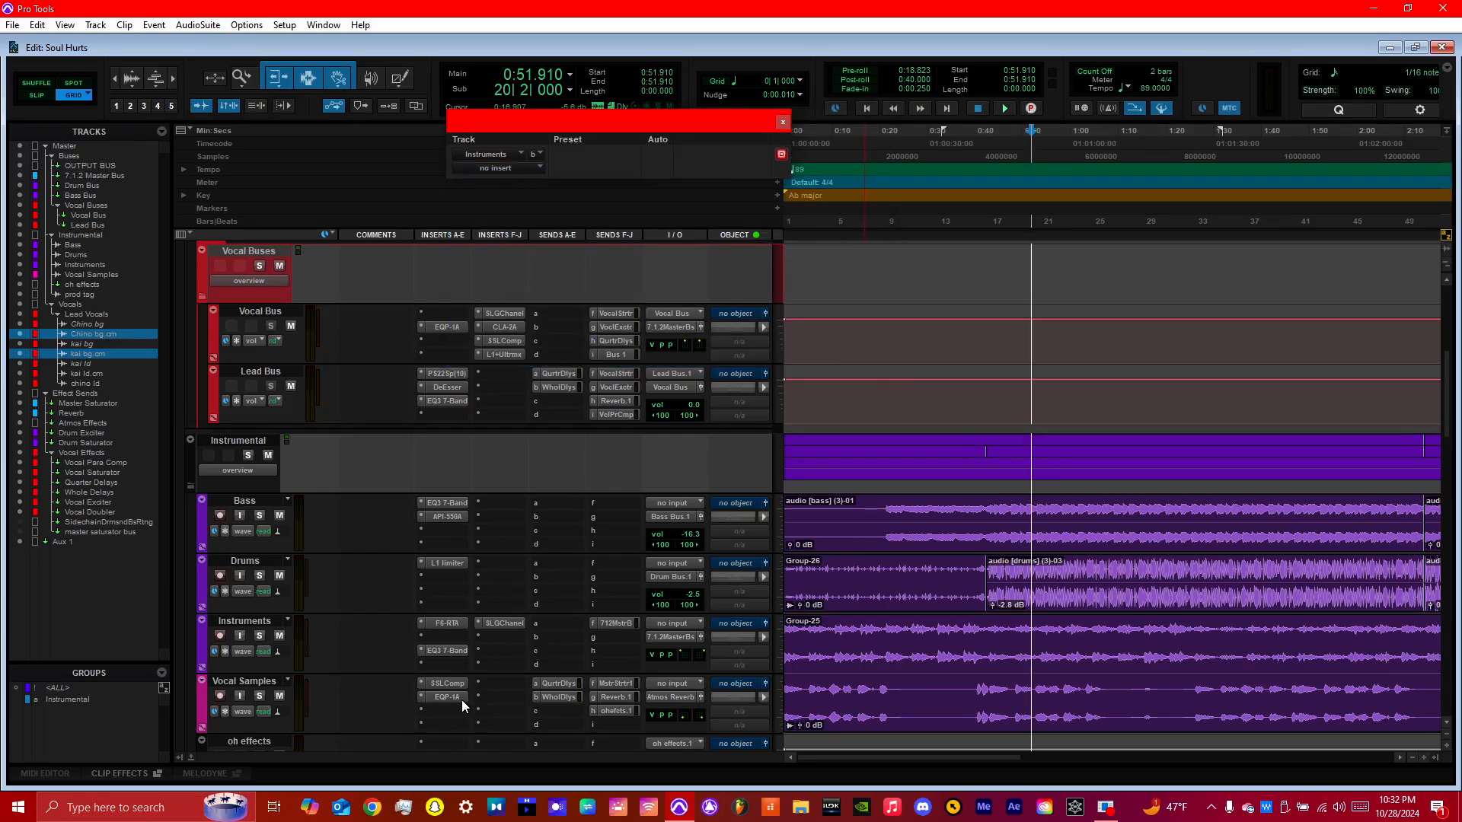
{"action": "left_click", "coordinate": [38, 25]}
{"action": "left_click", "coordinate": [784, 119]}
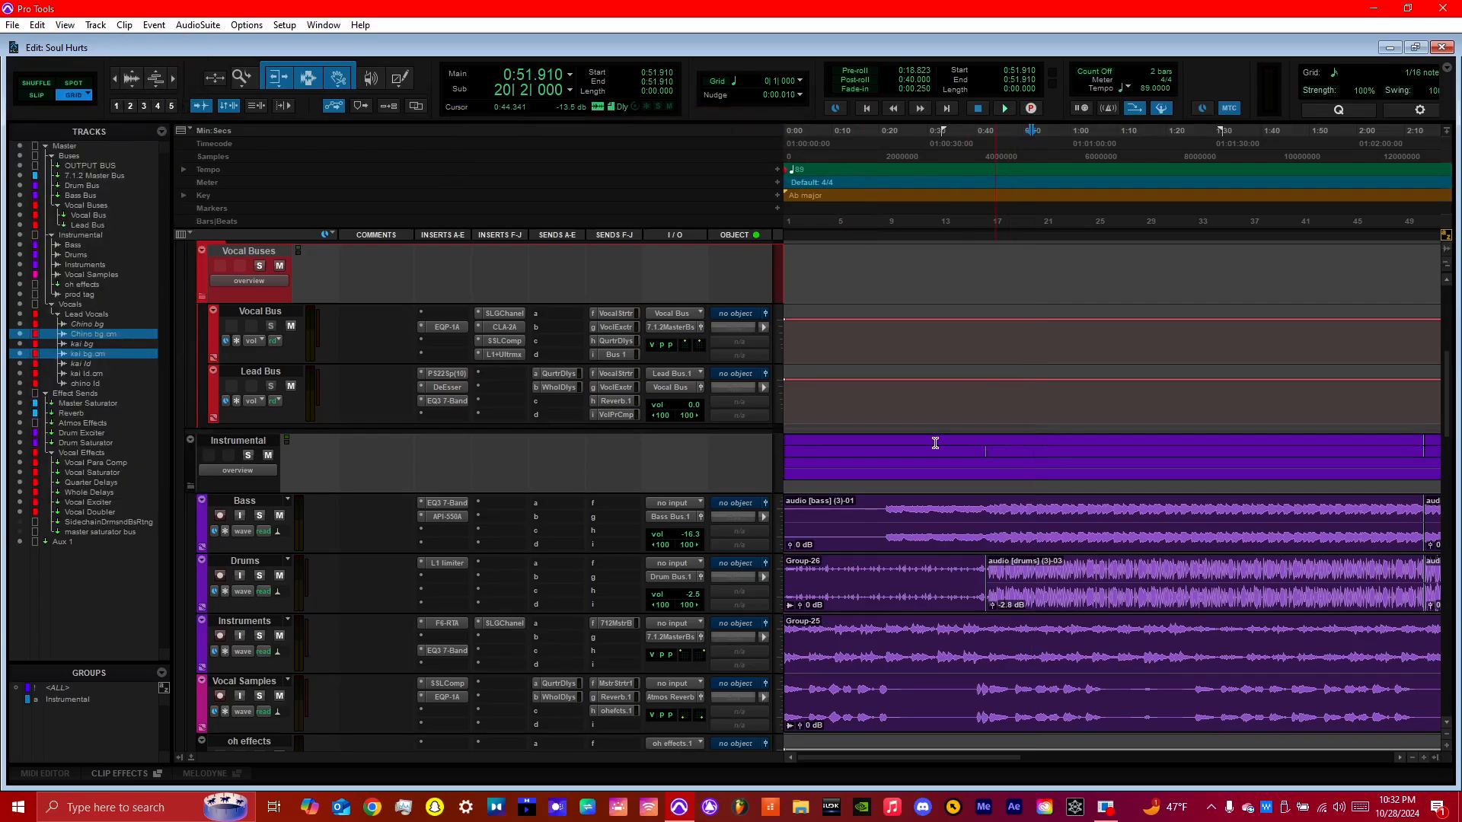
Step: Open the EQ3 7-Band on the Instruments track, audition it twice from 0:51.910, and close the plug-in
{"action": "left_click", "coordinate": [448, 650]}
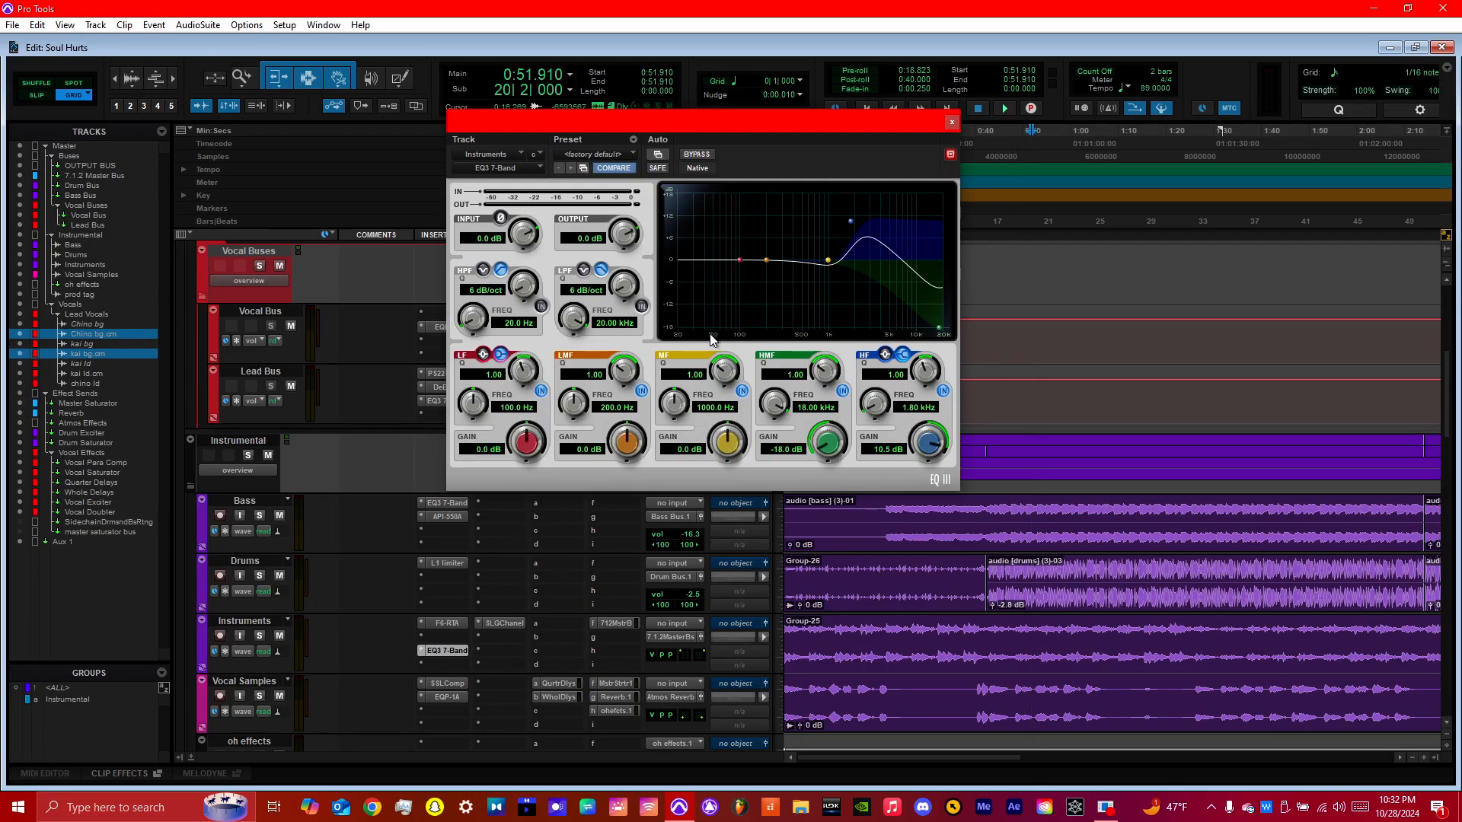
{"action": "key", "text": "space"}
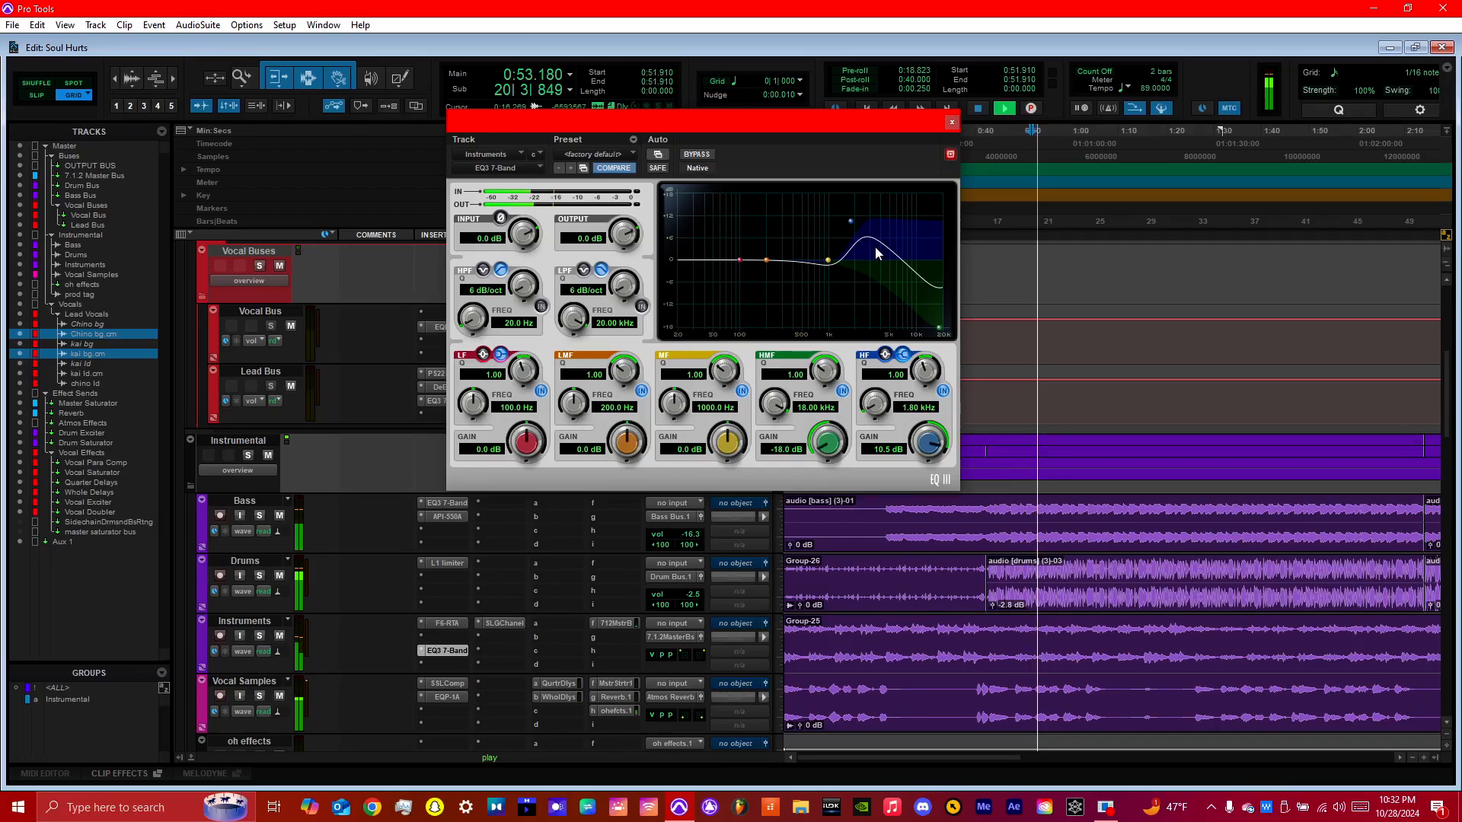
{"action": "key", "text": "space"}
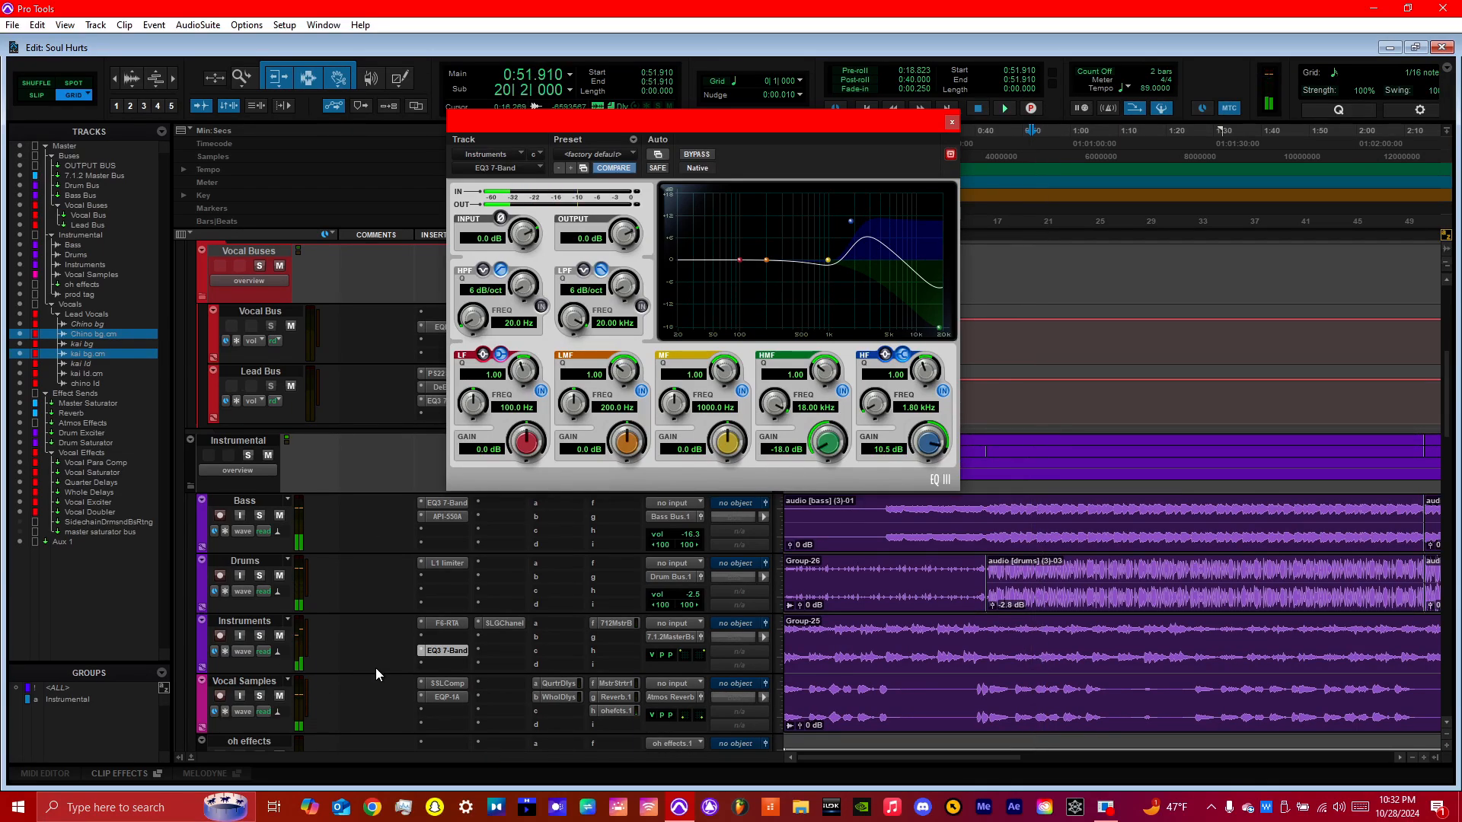
{"action": "key", "text": "space"}
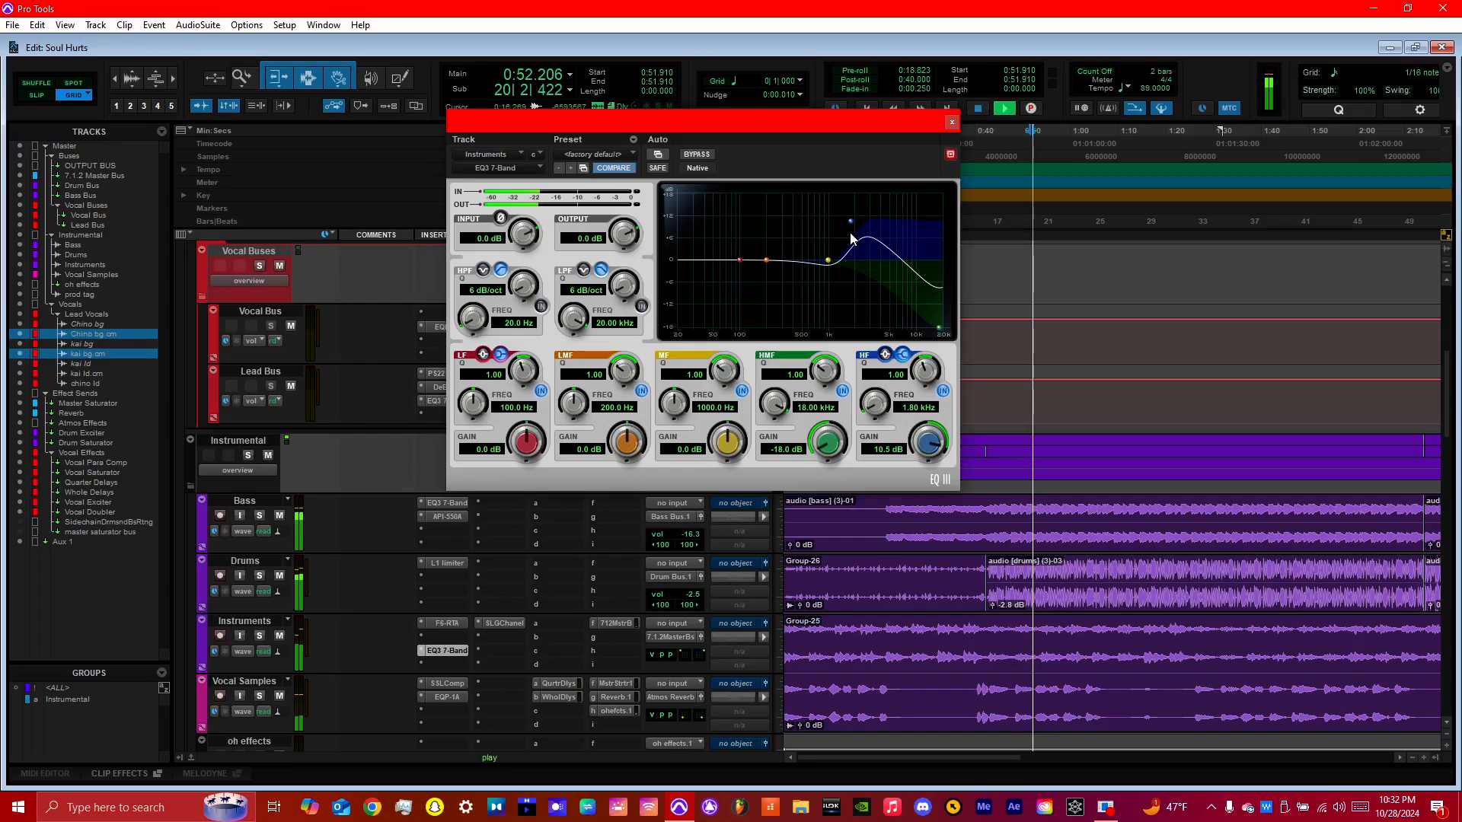
{"action": "key", "text": "space"}
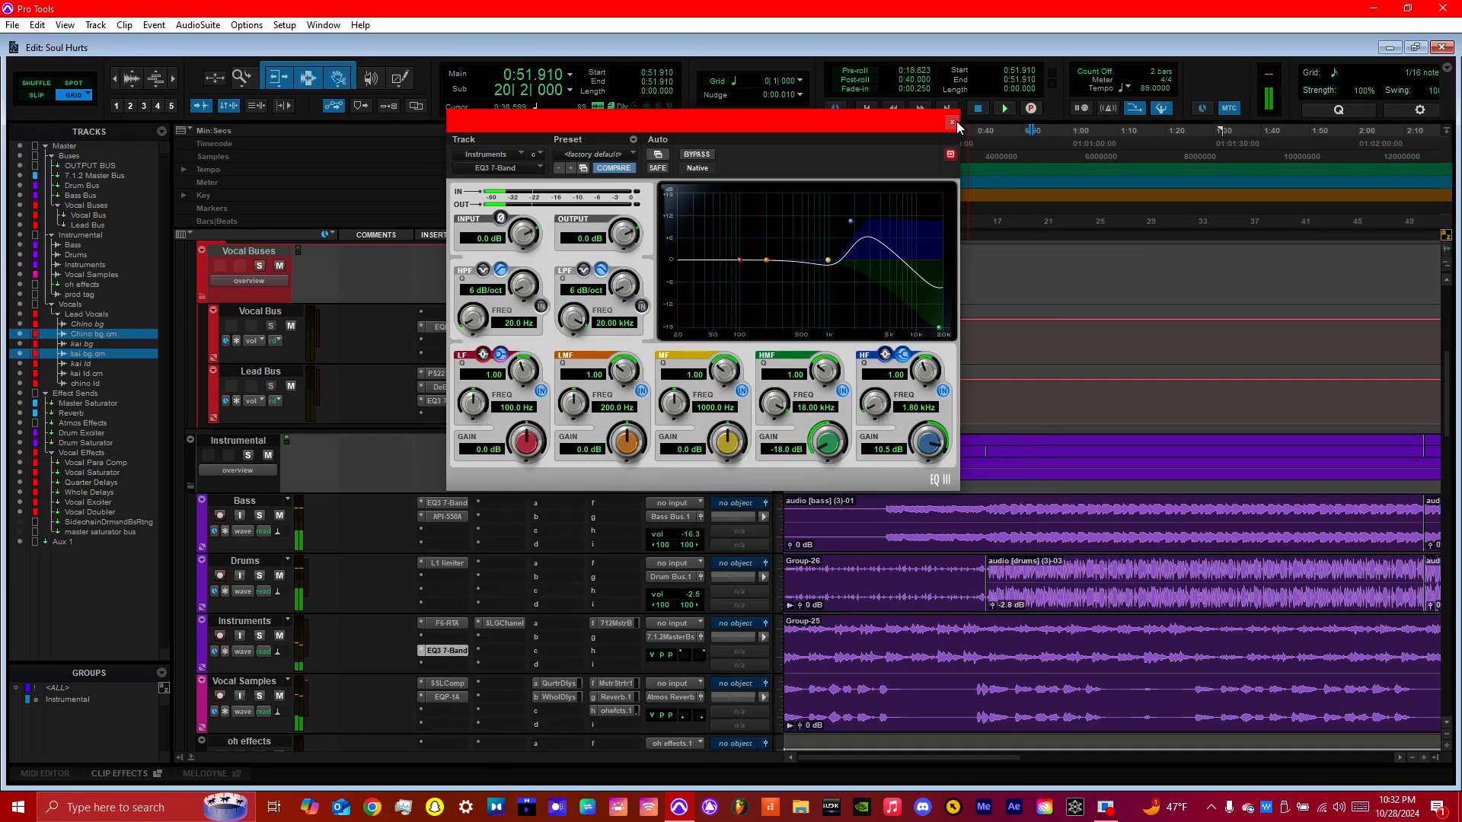
{"action": "left_click", "coordinate": [952, 122]}
Step: Open the SSLGChannel on the Instruments track, play the passage from 0:51.910, and close the plug-in
{"action": "left_click", "coordinate": [506, 623]}
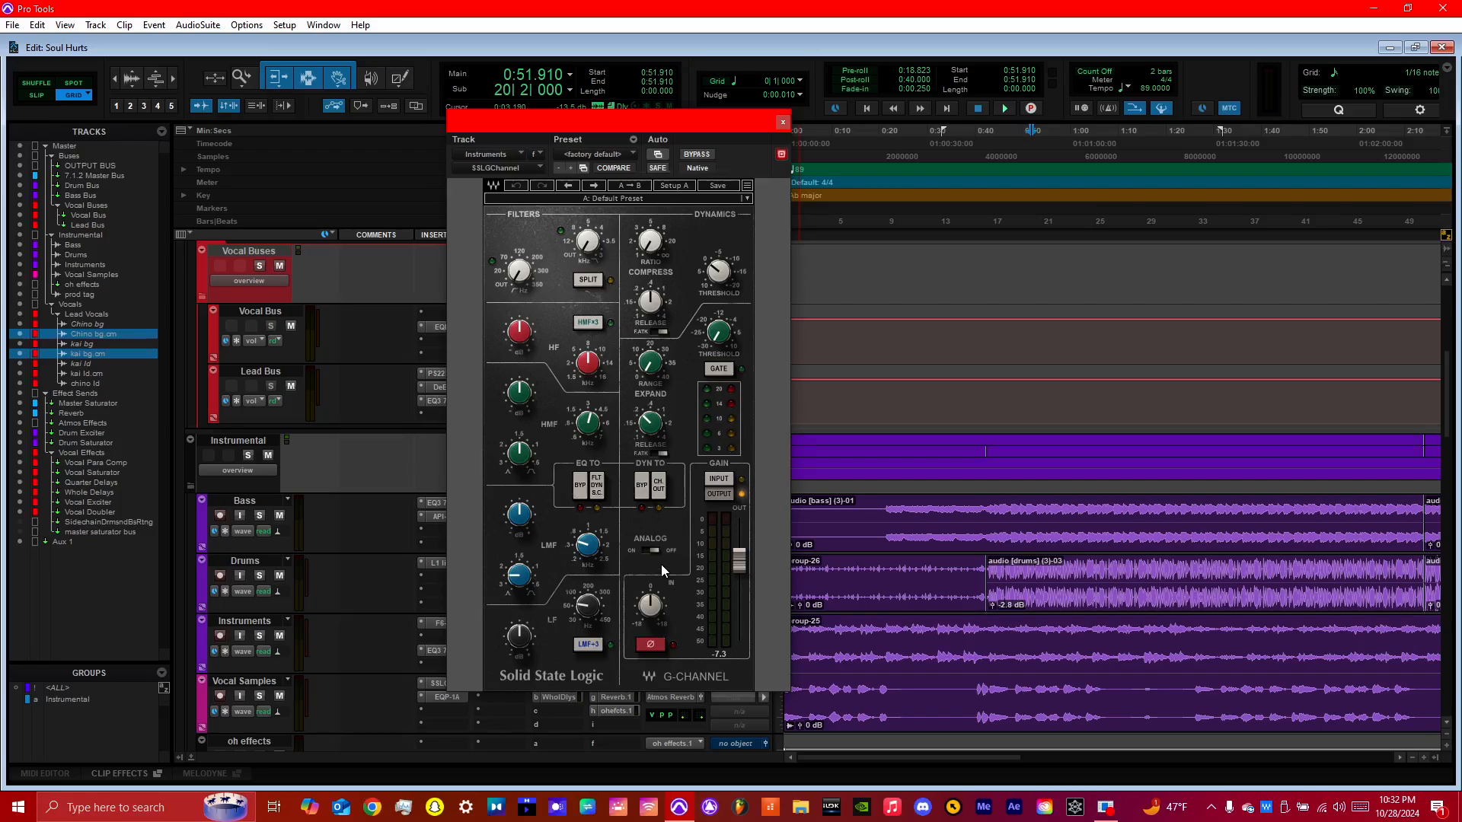
{"action": "key", "text": "space"}
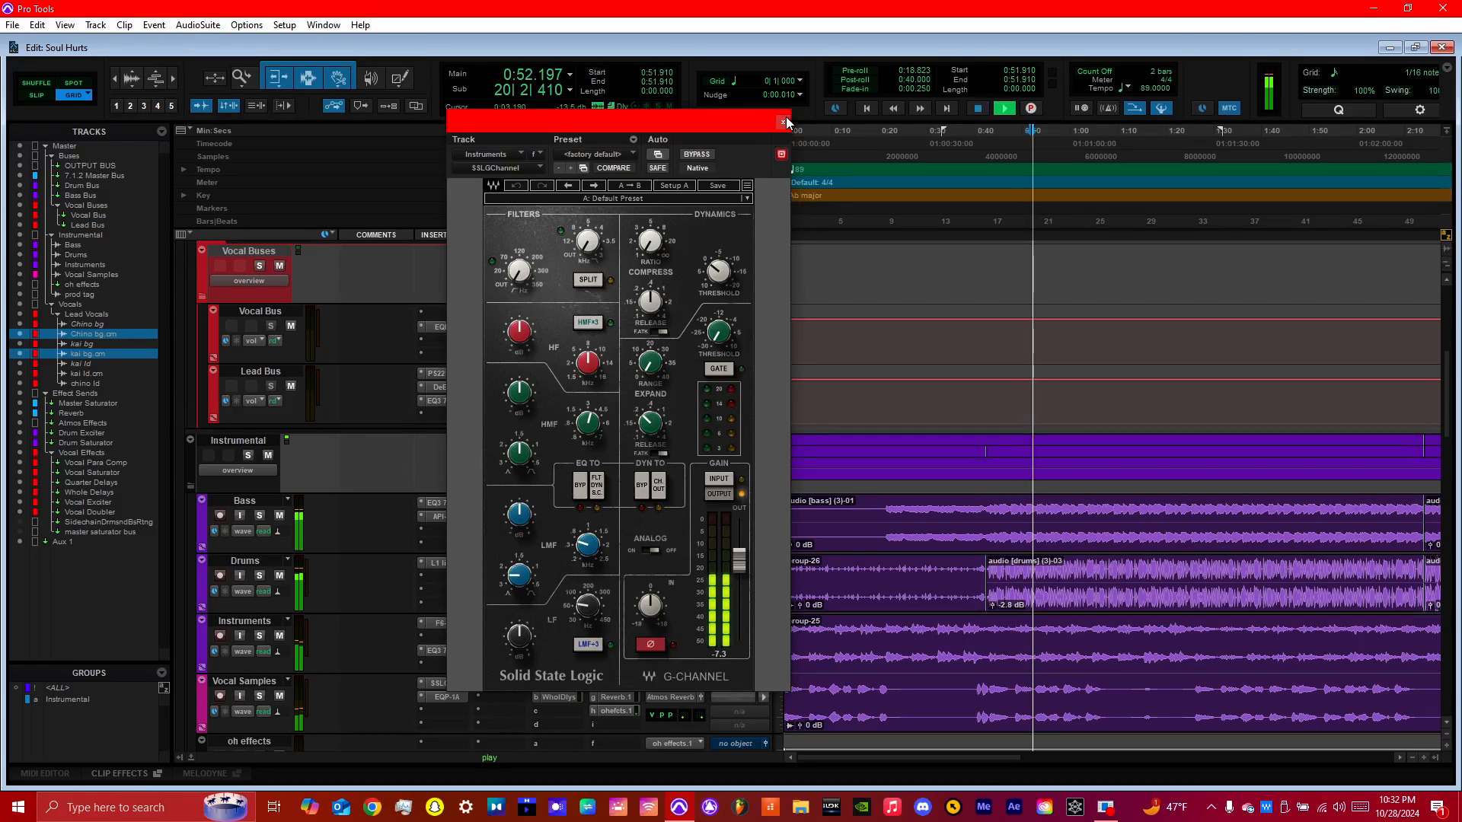
{"action": "key", "text": "space"}
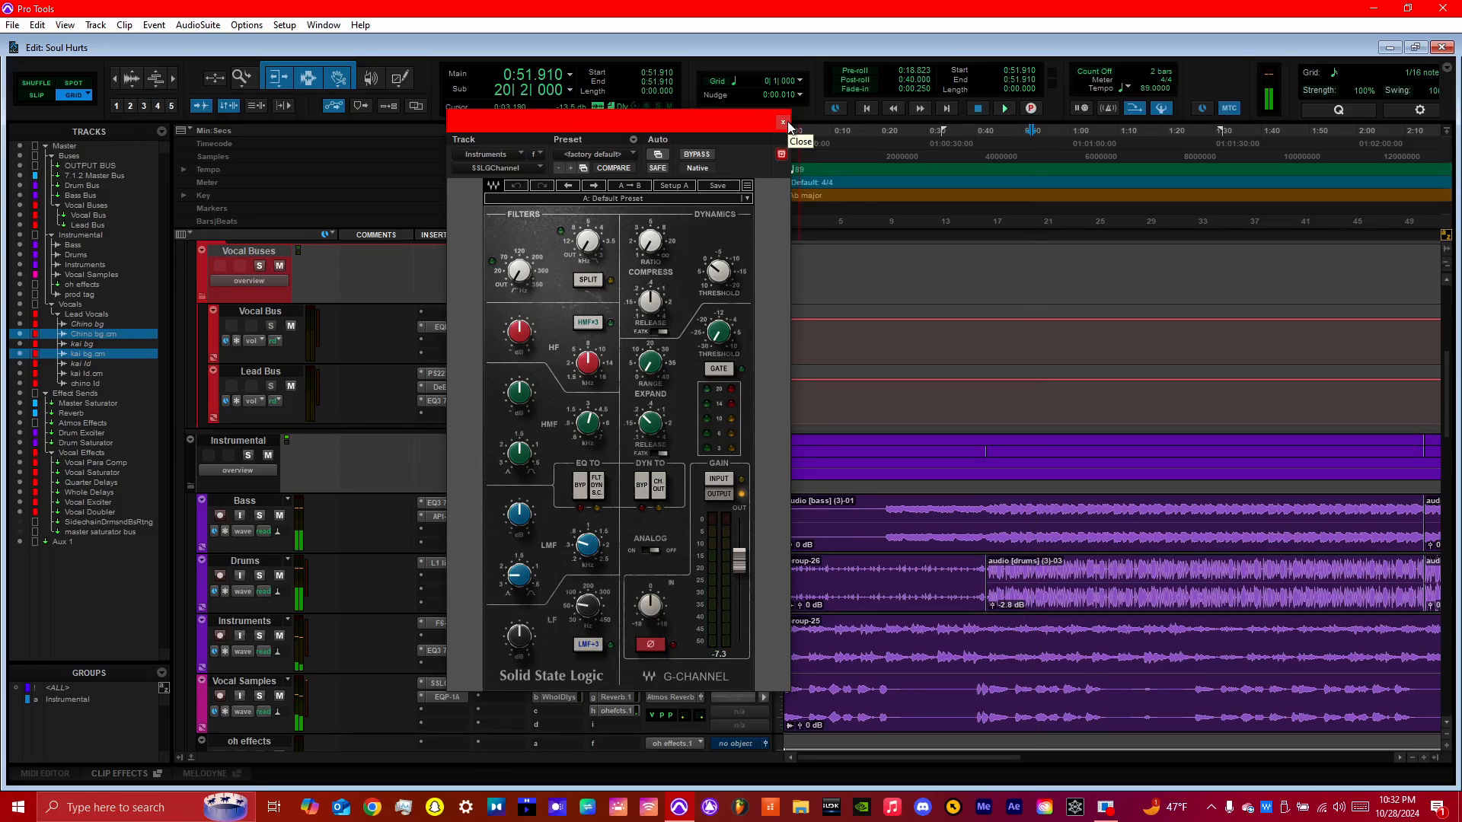
{"action": "left_click", "coordinate": [783, 122]}
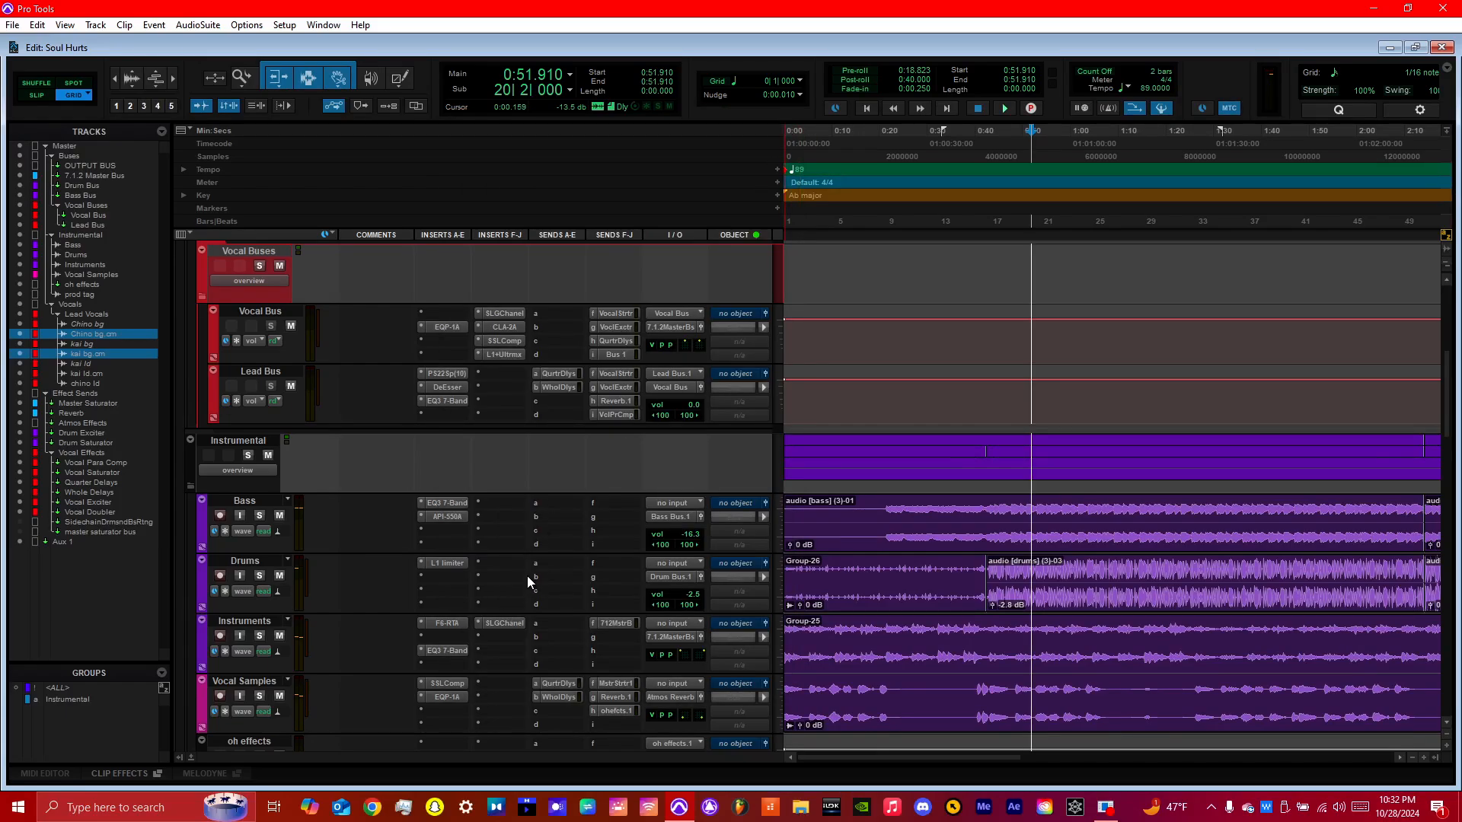
Step: Reopen the Instruments track's SSLGChannel, audition it from 0:51.910, then close it and replay the passage
{"action": "left_click", "coordinate": [504, 623]}
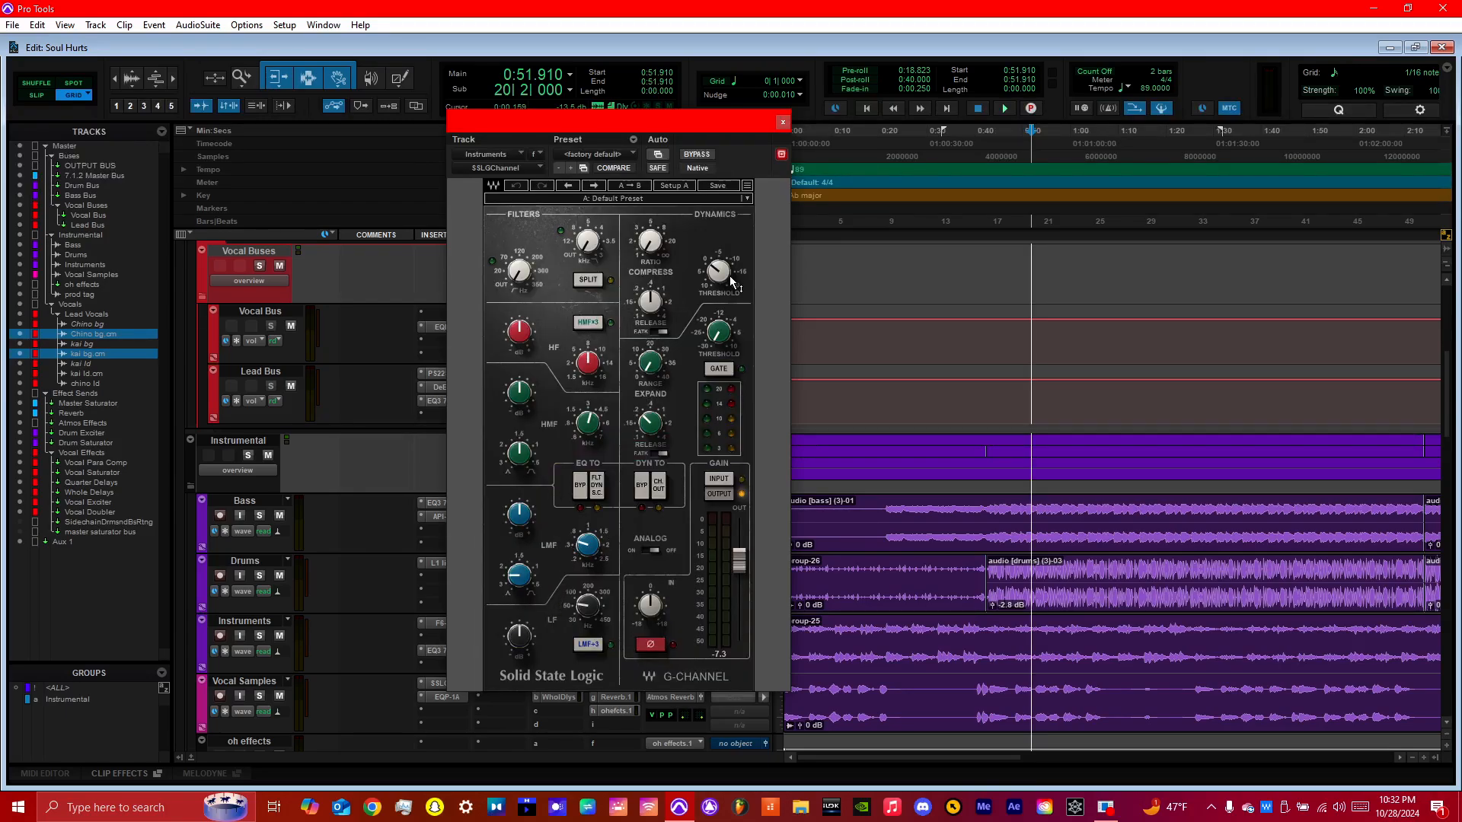
{"action": "key", "text": "space"}
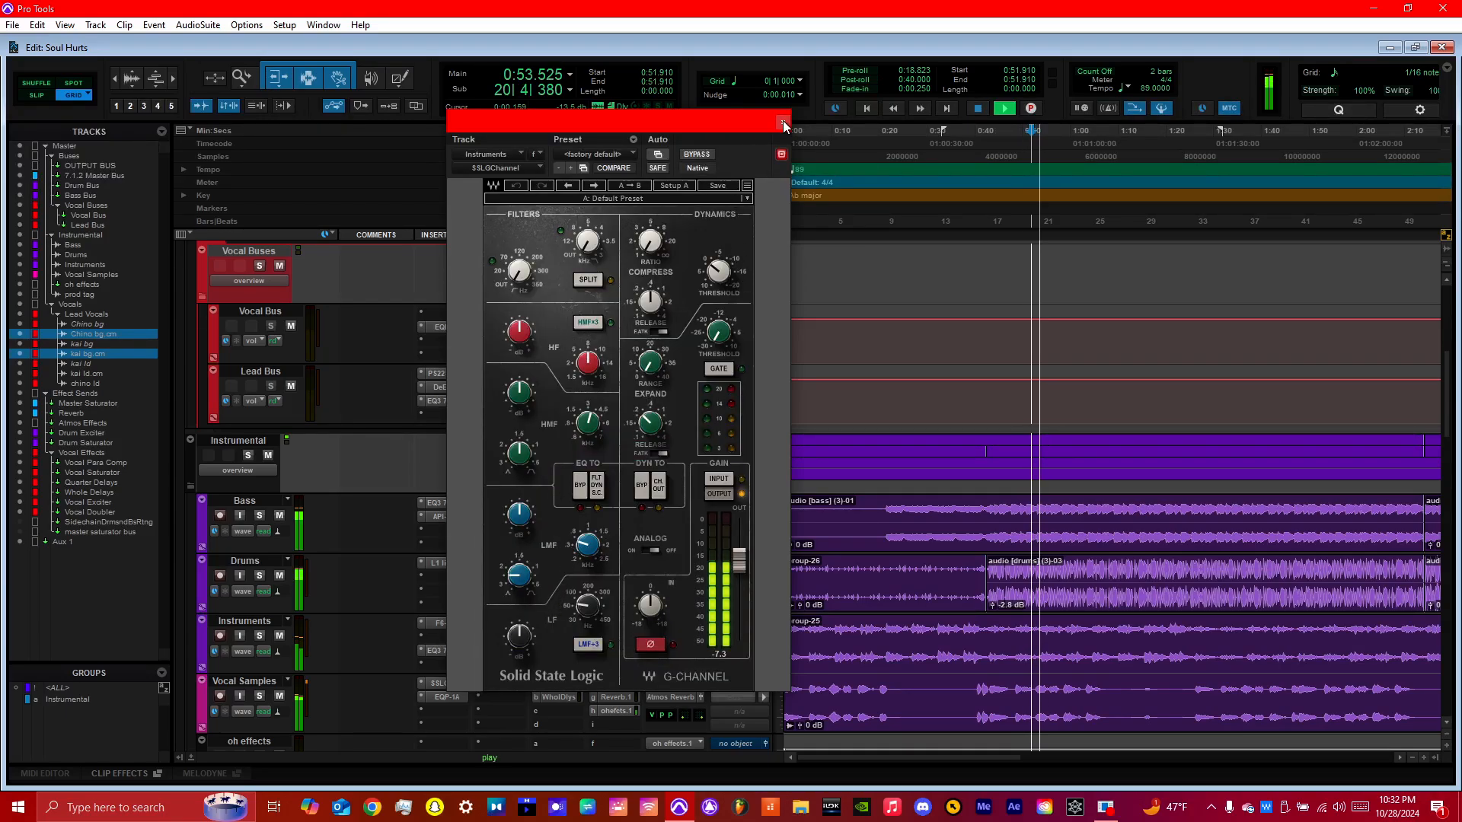
{"action": "left_click", "coordinate": [782, 123]}
{"action": "key", "text": "space"}
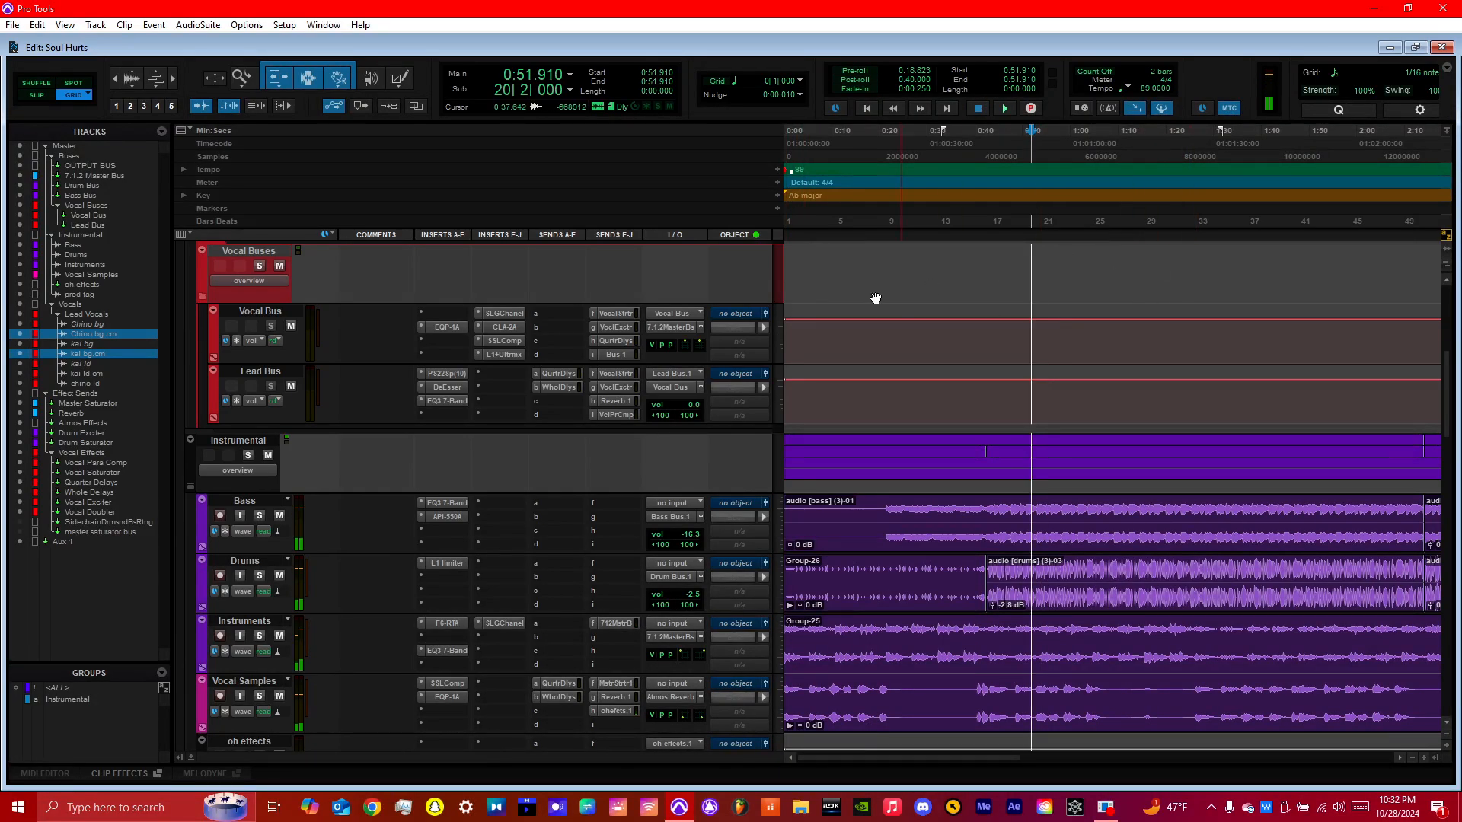
{"action": "key", "text": "space"}
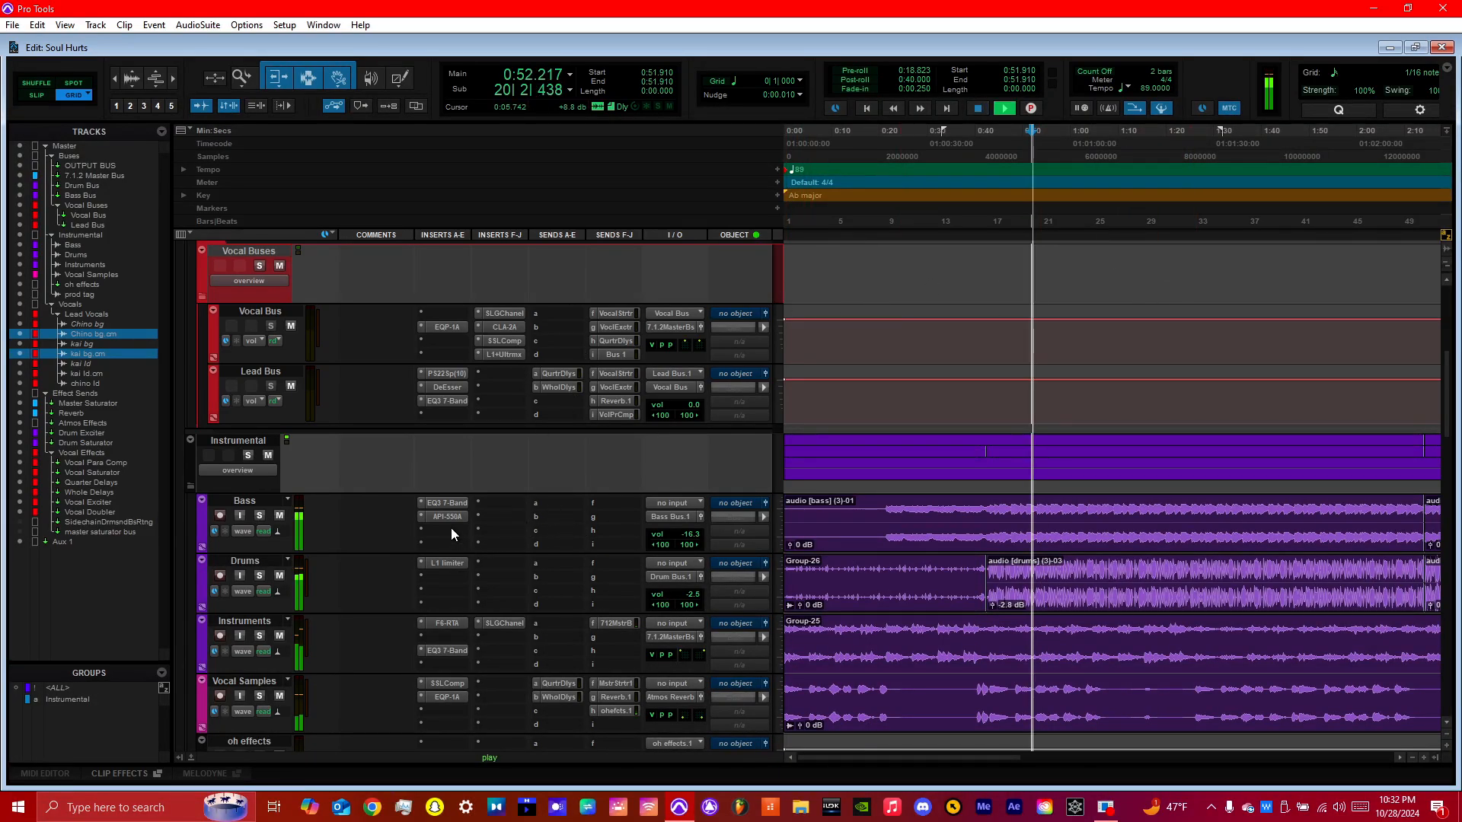
{"action": "key", "text": "space"}
Step: Open the API-550A on the Bass track and audition it from 0:51.910, then close the plug-in and replay the passage
{"action": "left_click", "coordinate": [446, 516]}
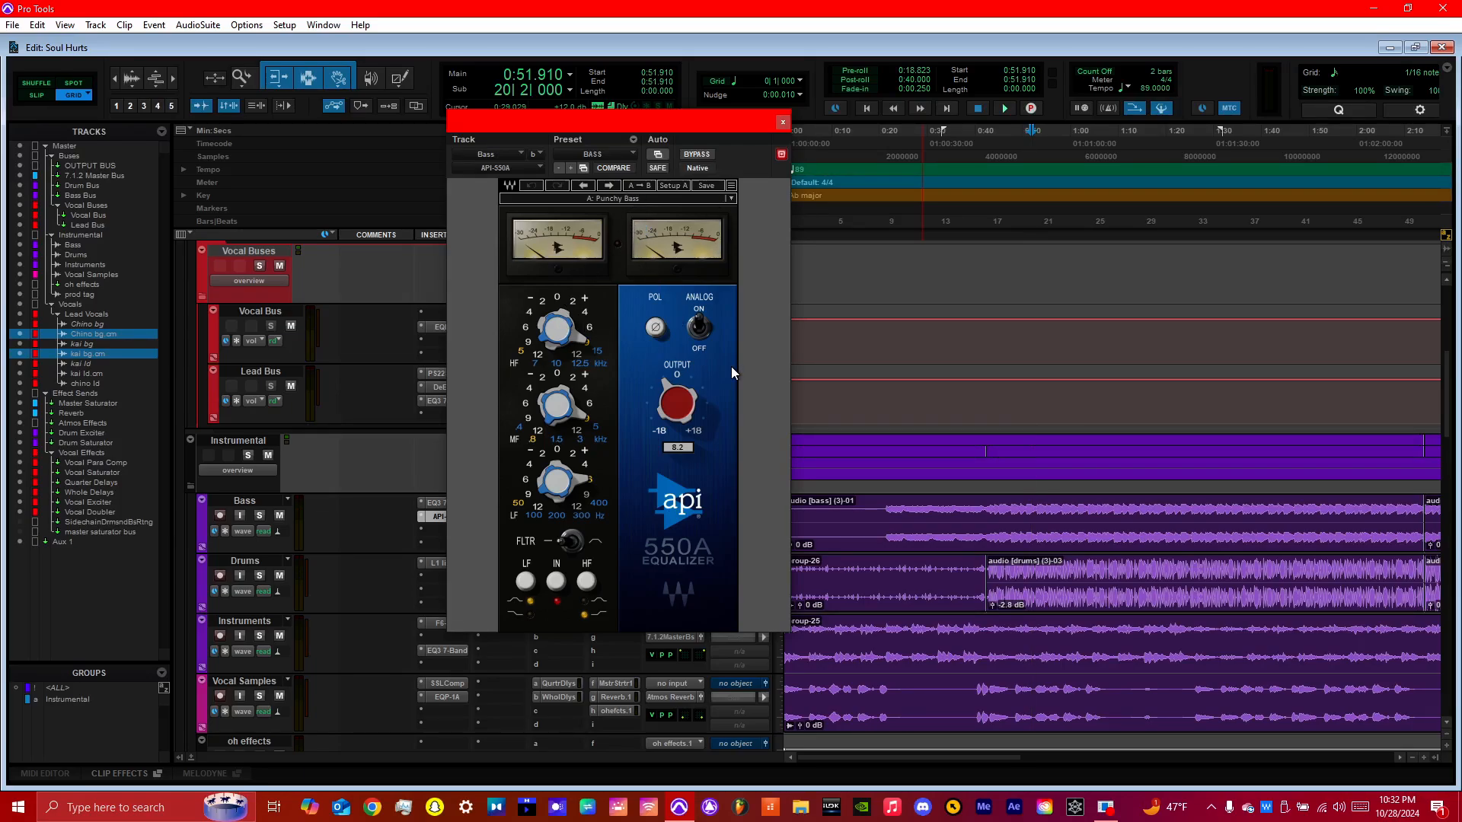
{"action": "key", "text": "space"}
{"action": "key", "text": "space"}
{"action": "key", "text": "space"}
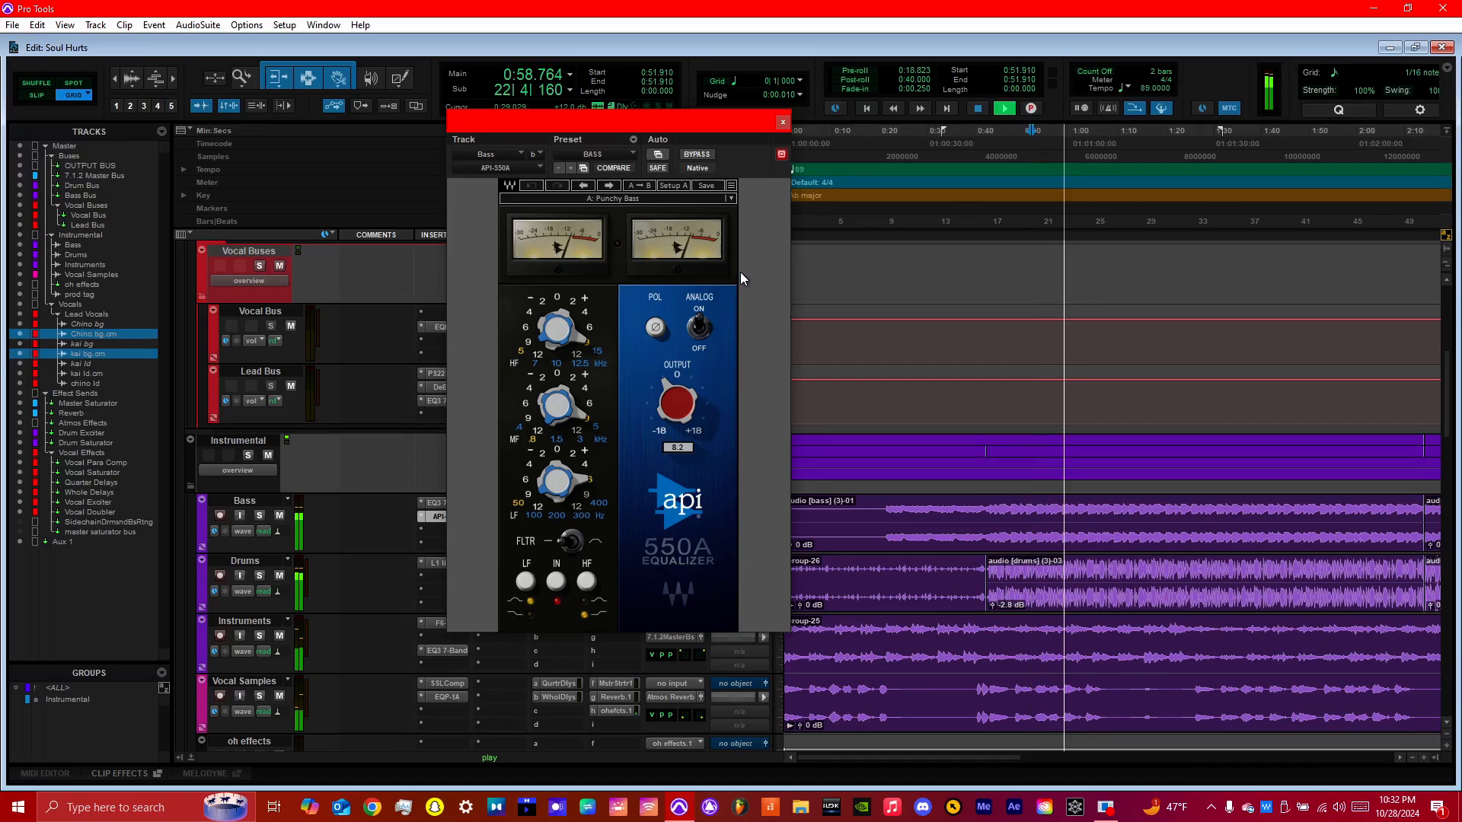
{"action": "key", "text": "space"}
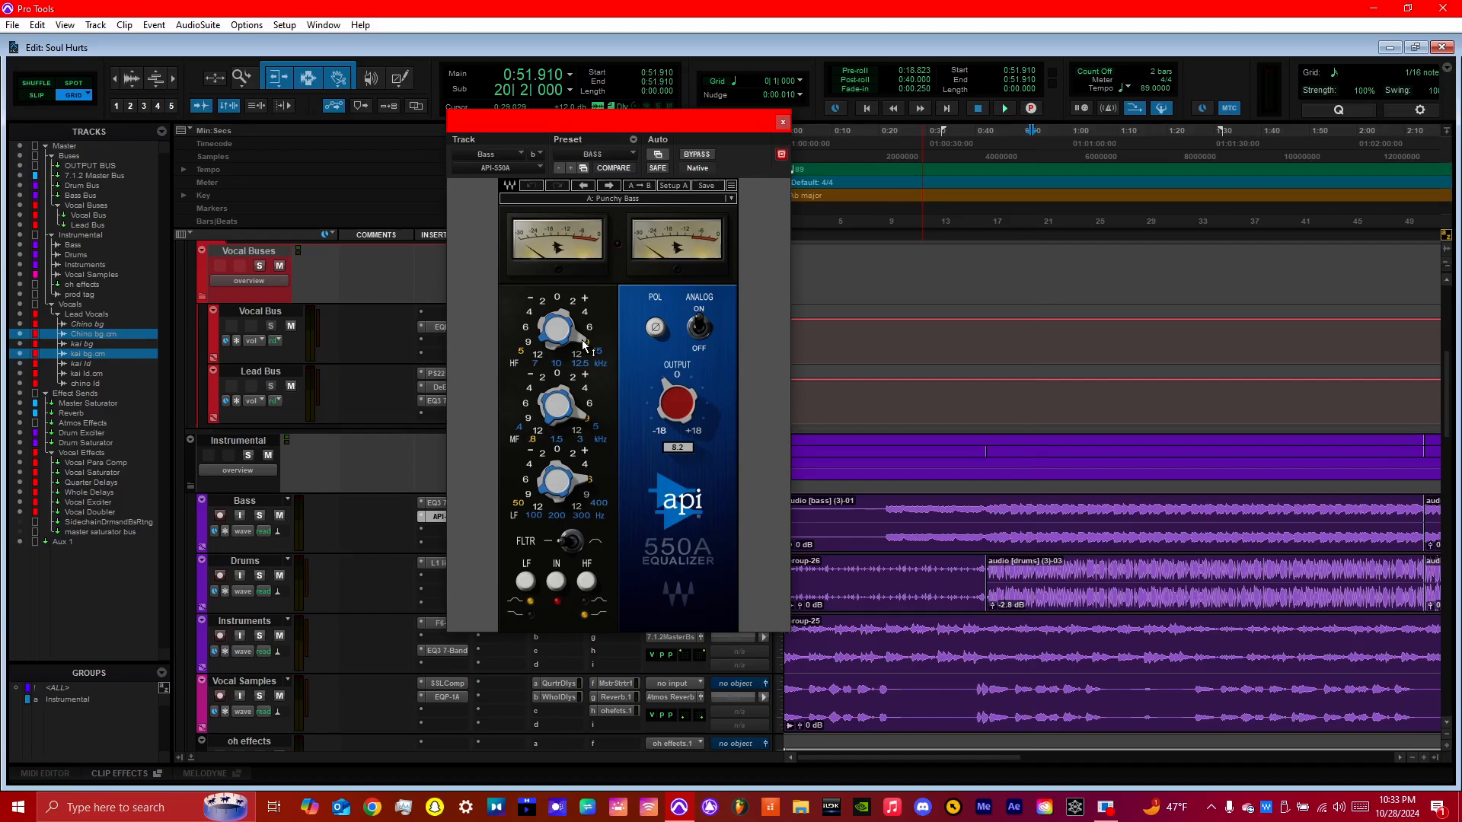
{"action": "mouse_move", "coordinate": [583, 344]}
{"action": "left_click", "coordinate": [784, 123]}
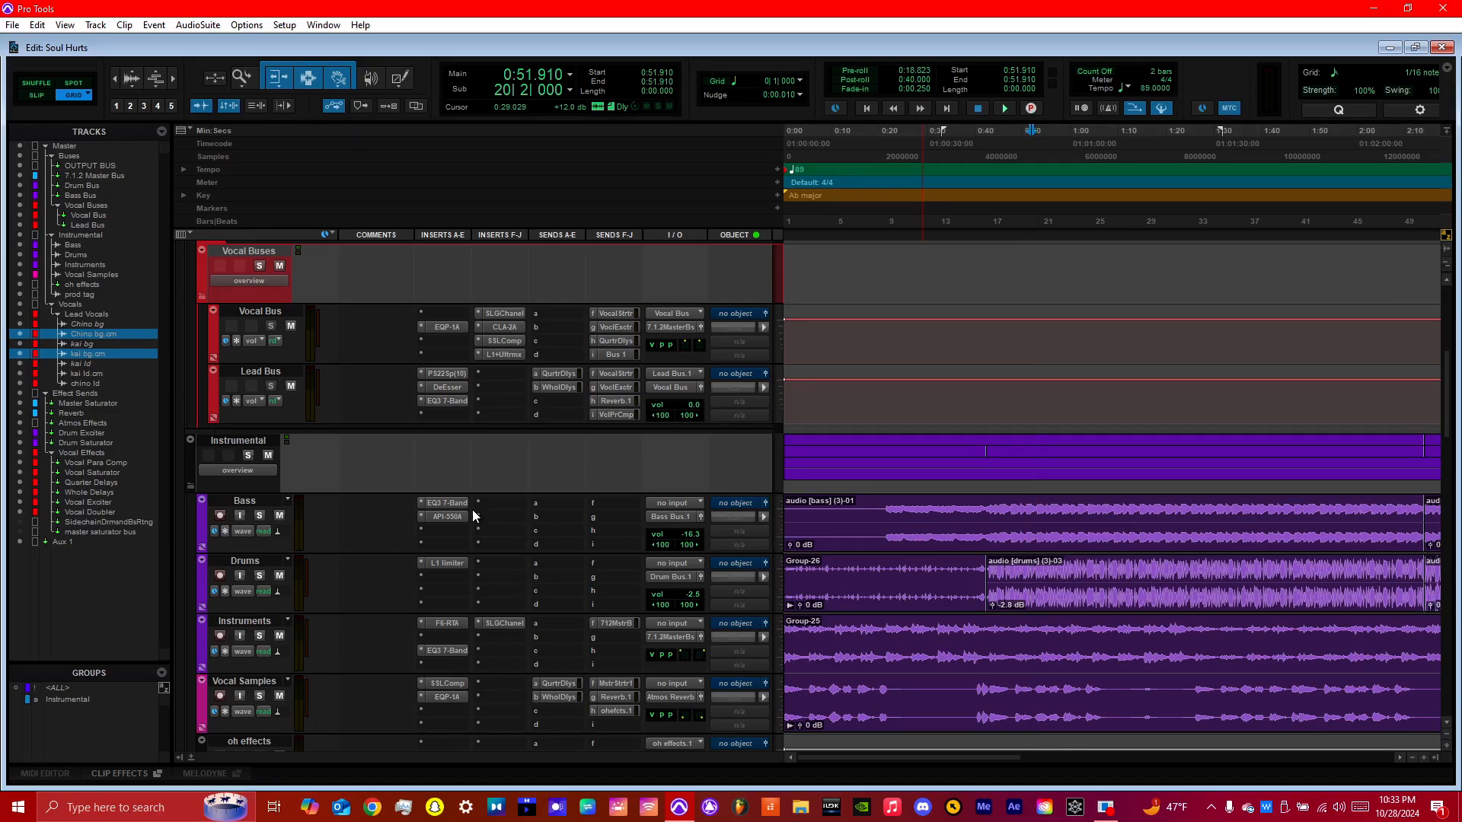
{"action": "key", "text": "space"}
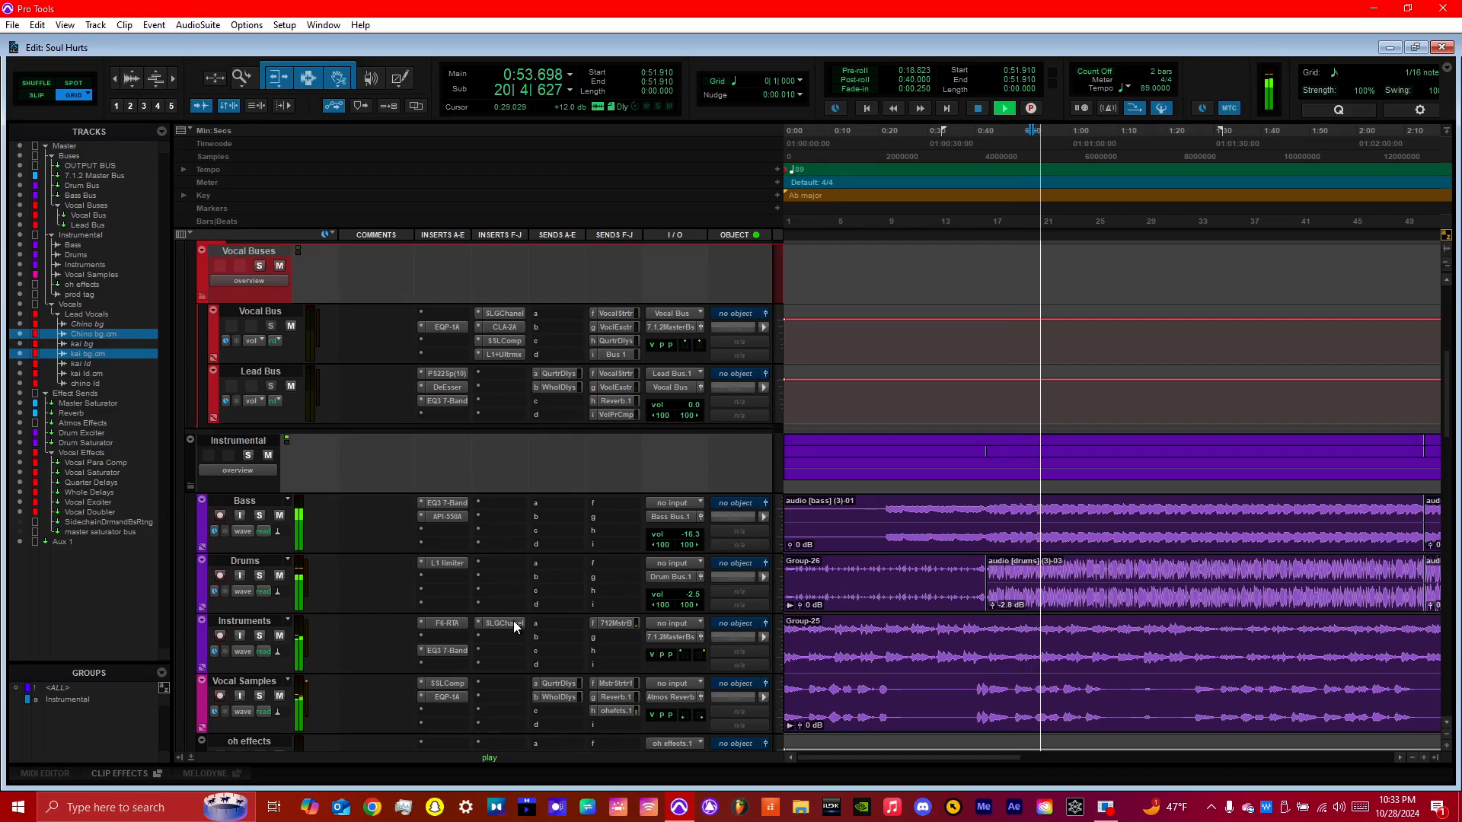
{"action": "key", "text": "space"}
Step: Open the SSLComp on the Vocal Samples track and audition it repeatedly from 0:51.910
{"action": "left_click", "coordinate": [445, 683]}
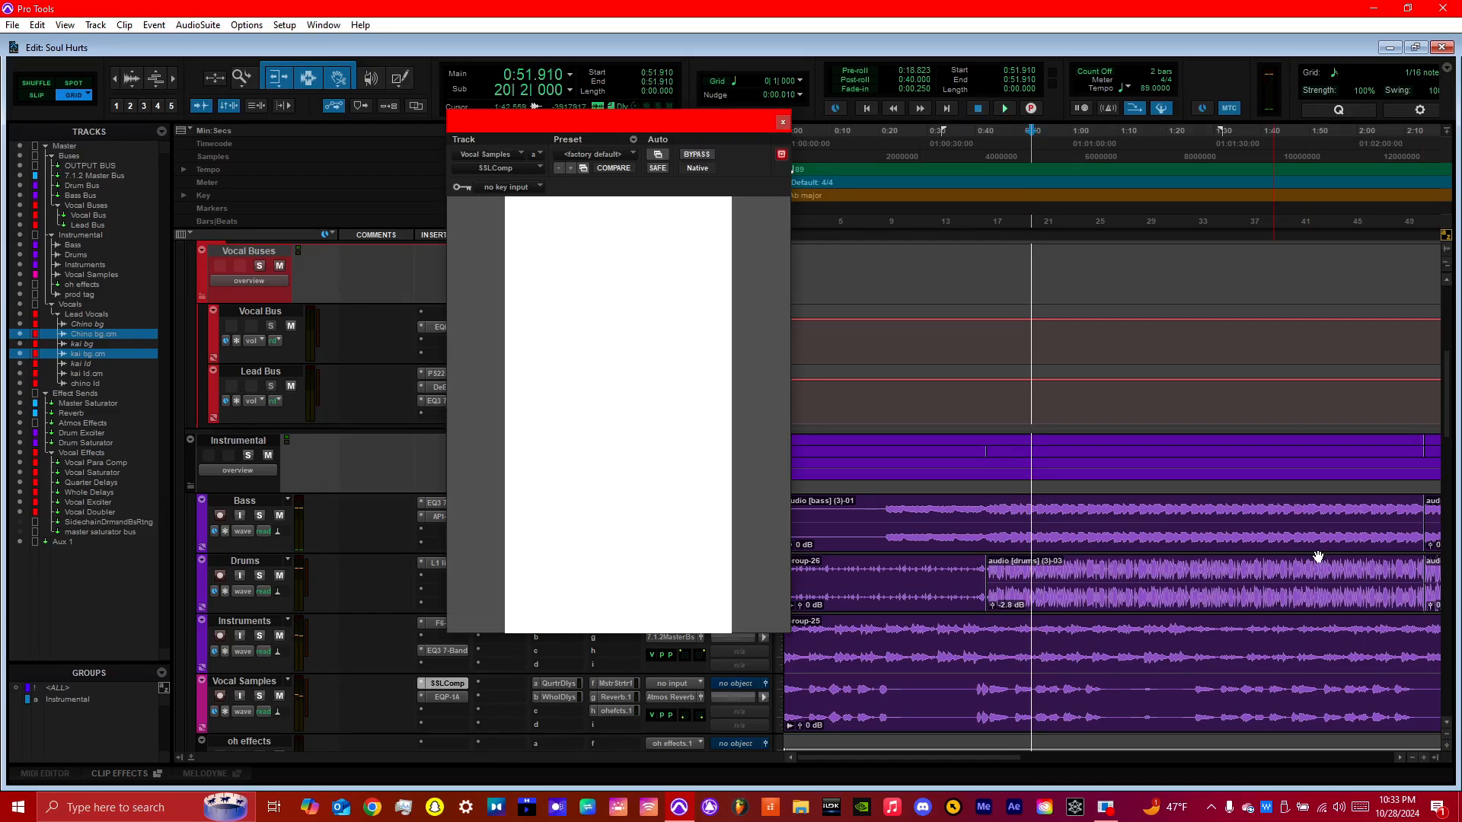
{"action": "key", "text": "space"}
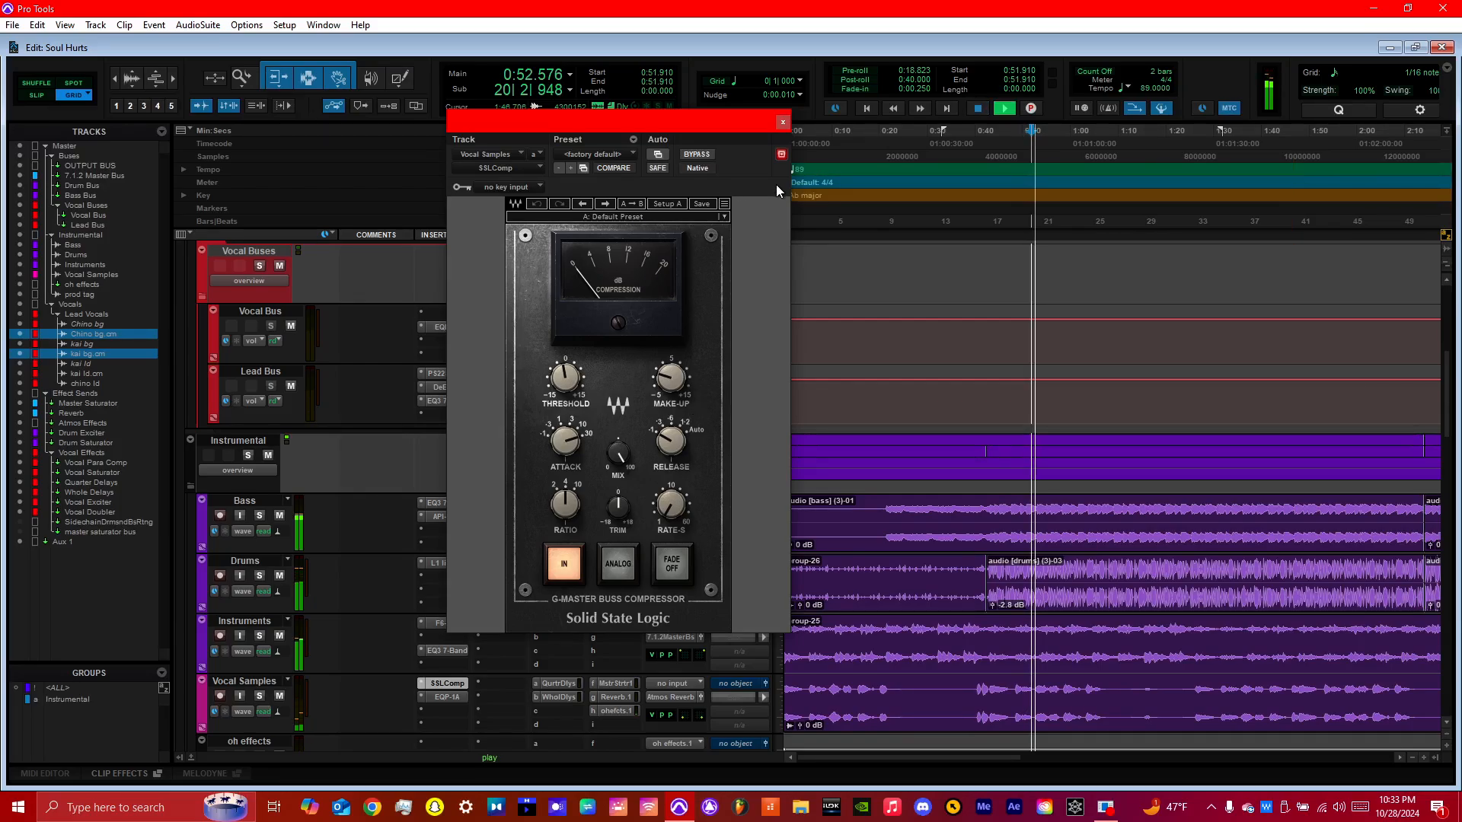
{"action": "key", "text": "space"}
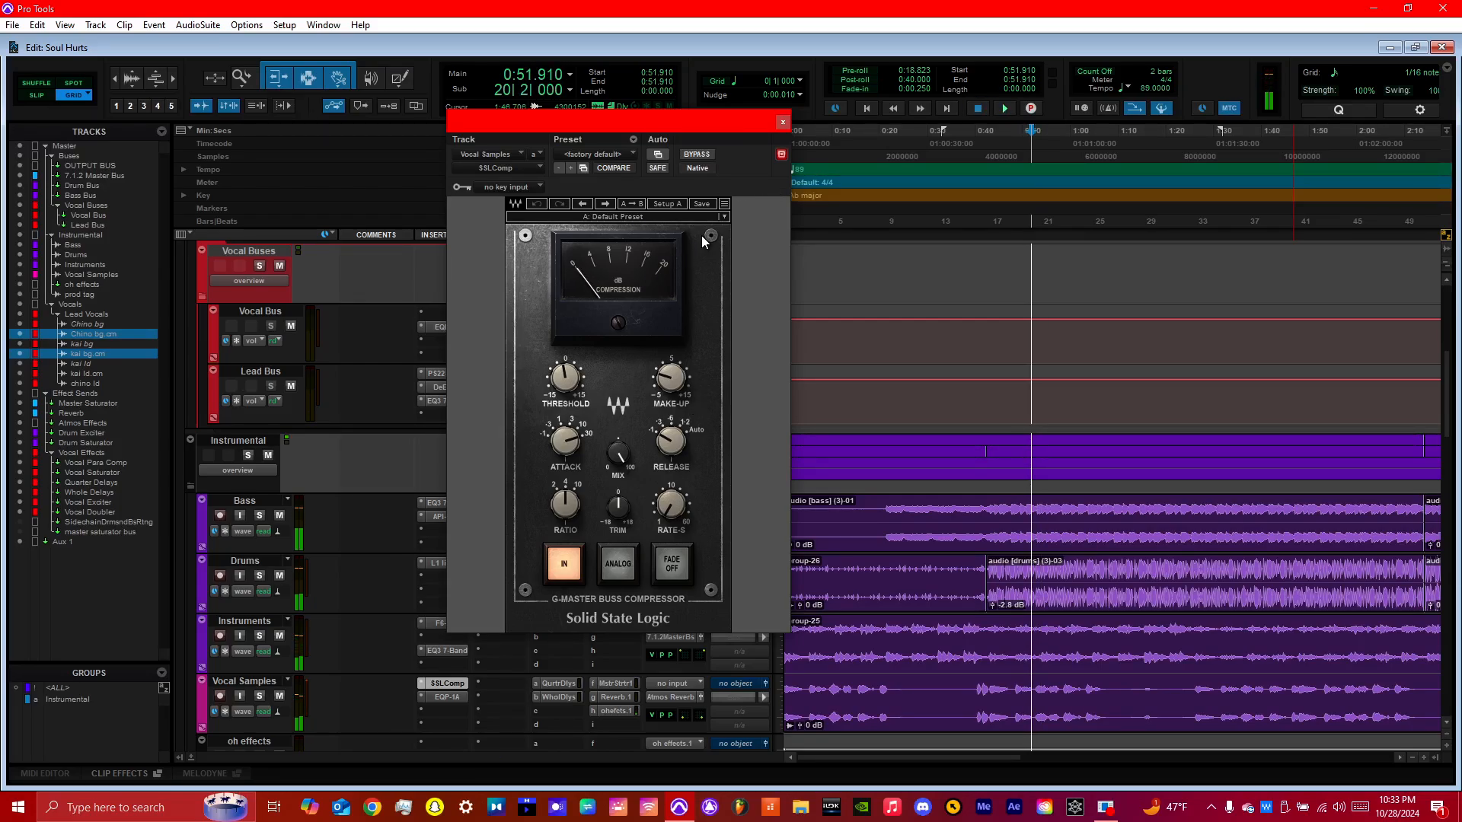
{"action": "key", "text": "space"}
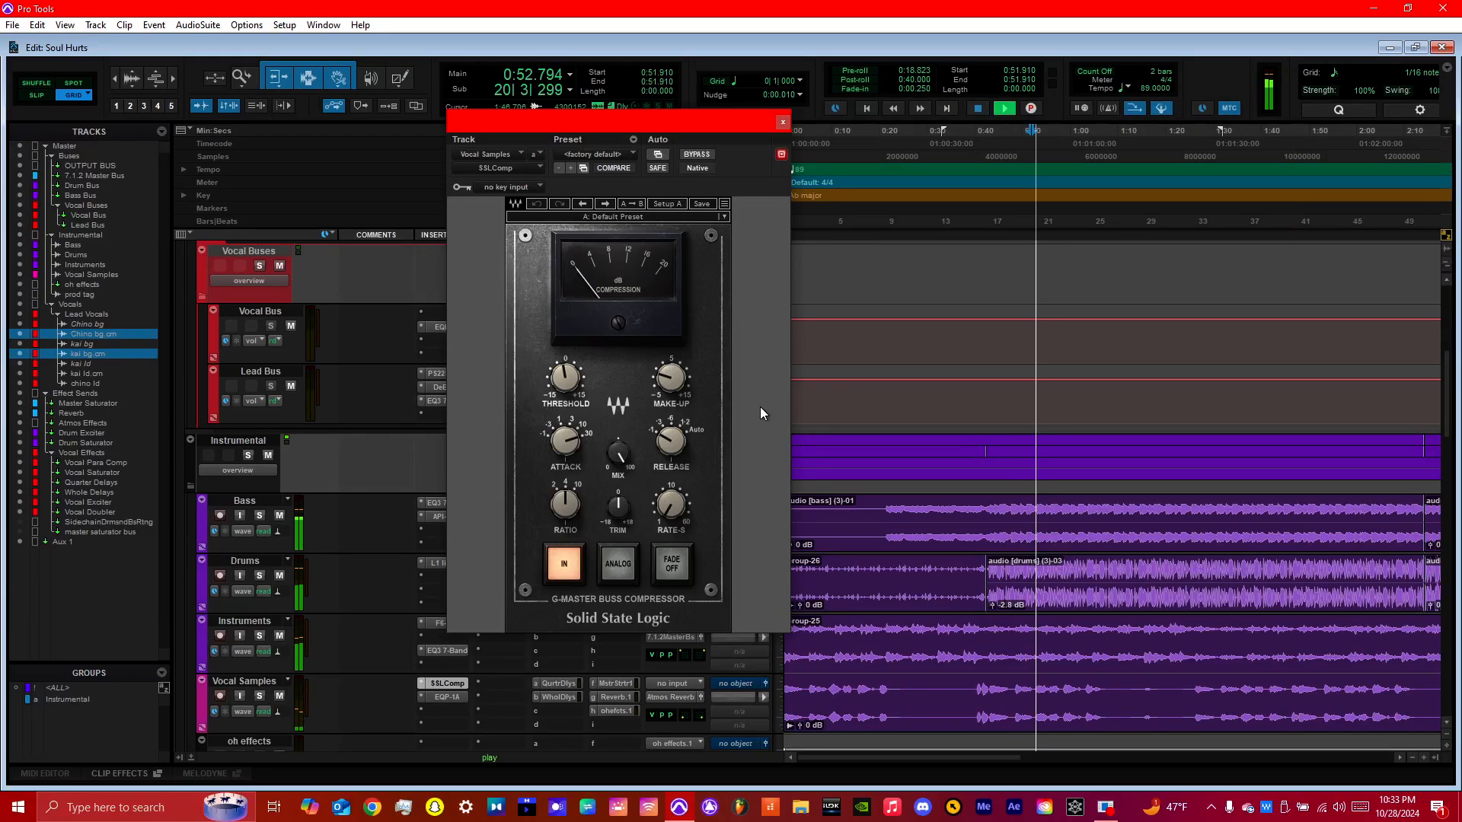
{"action": "key", "text": "space"}
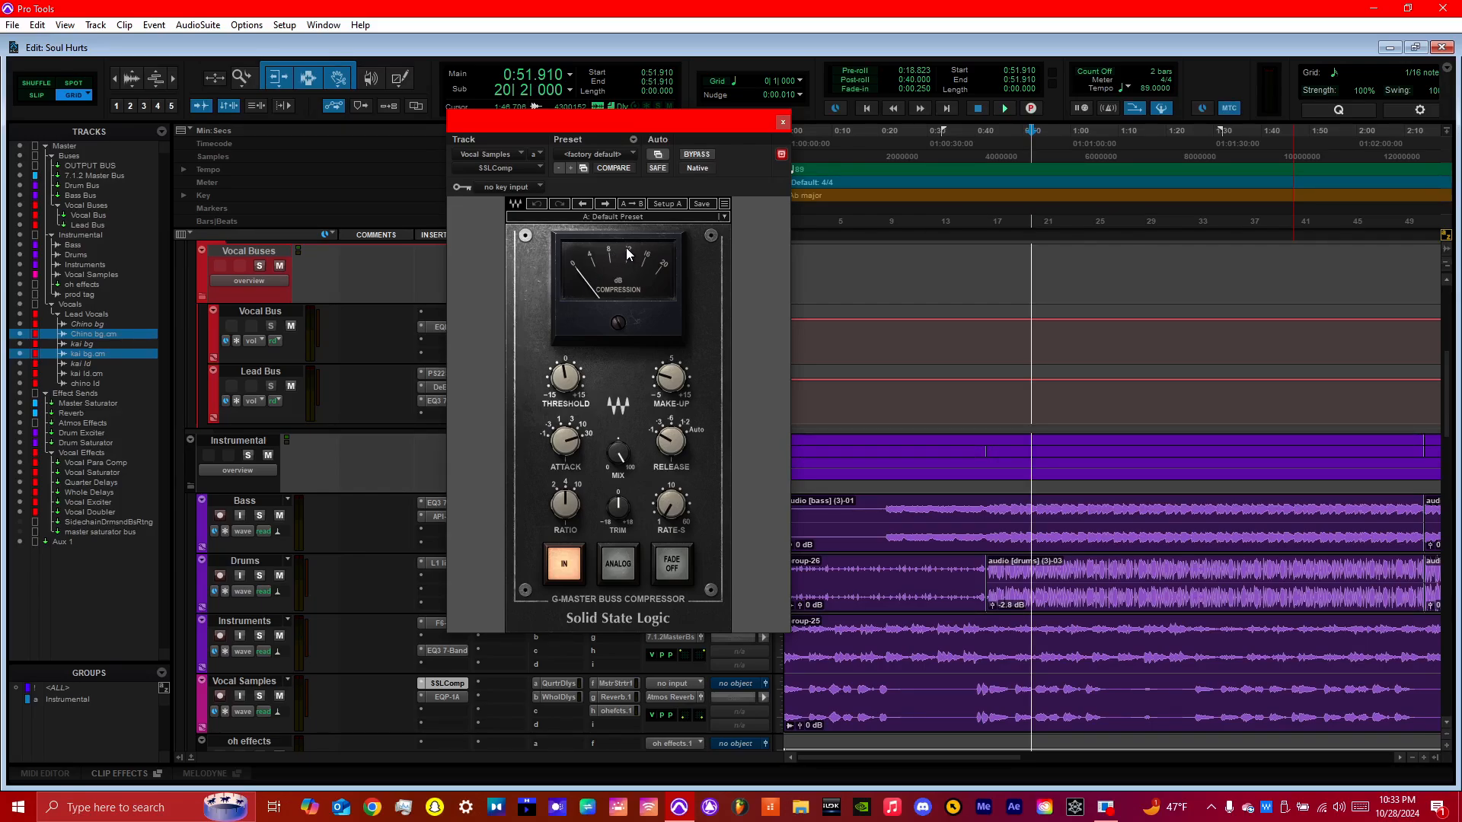
{"action": "key", "text": "space"}
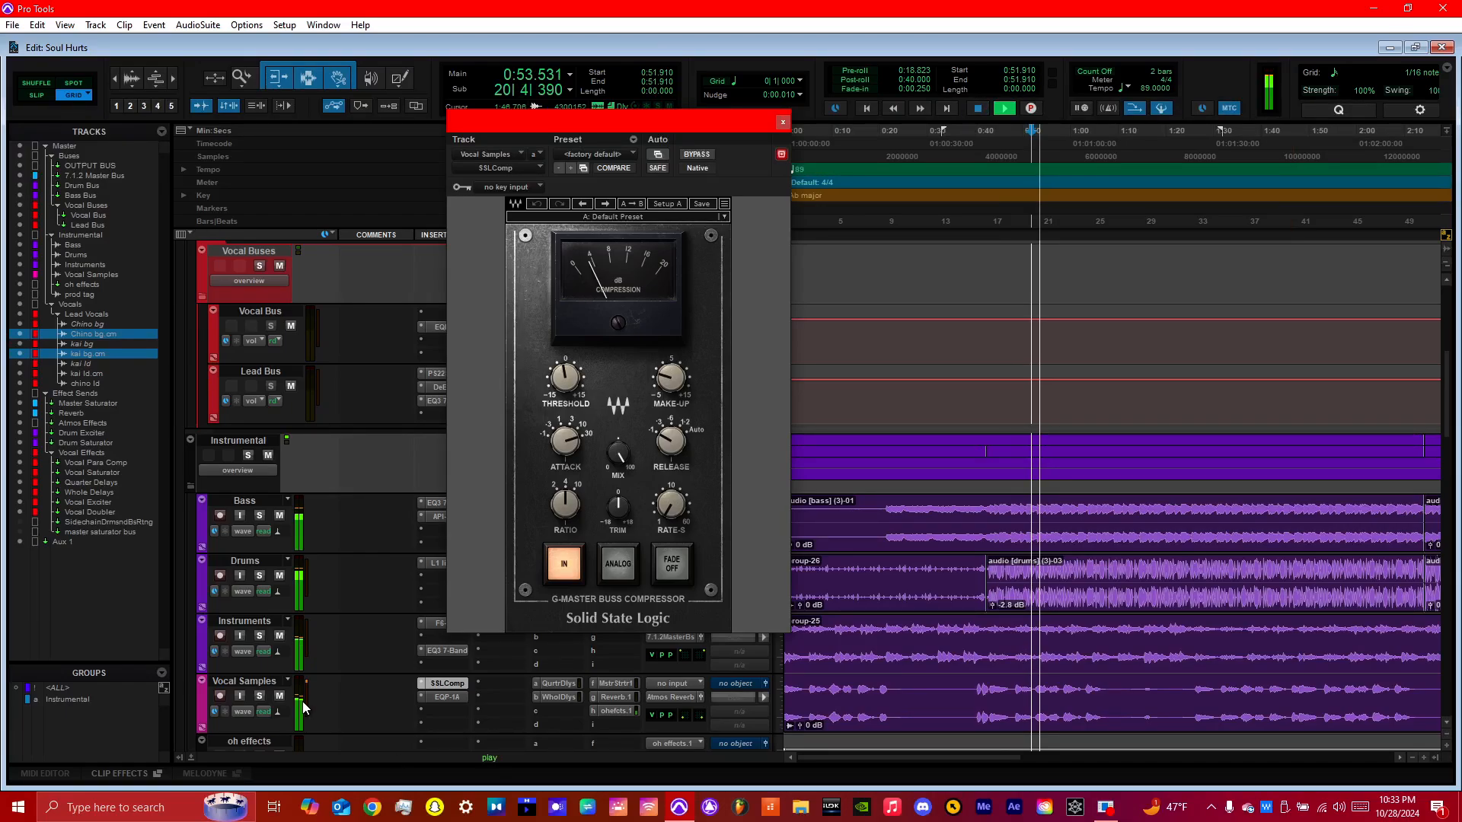
{"action": "key", "text": "space"}
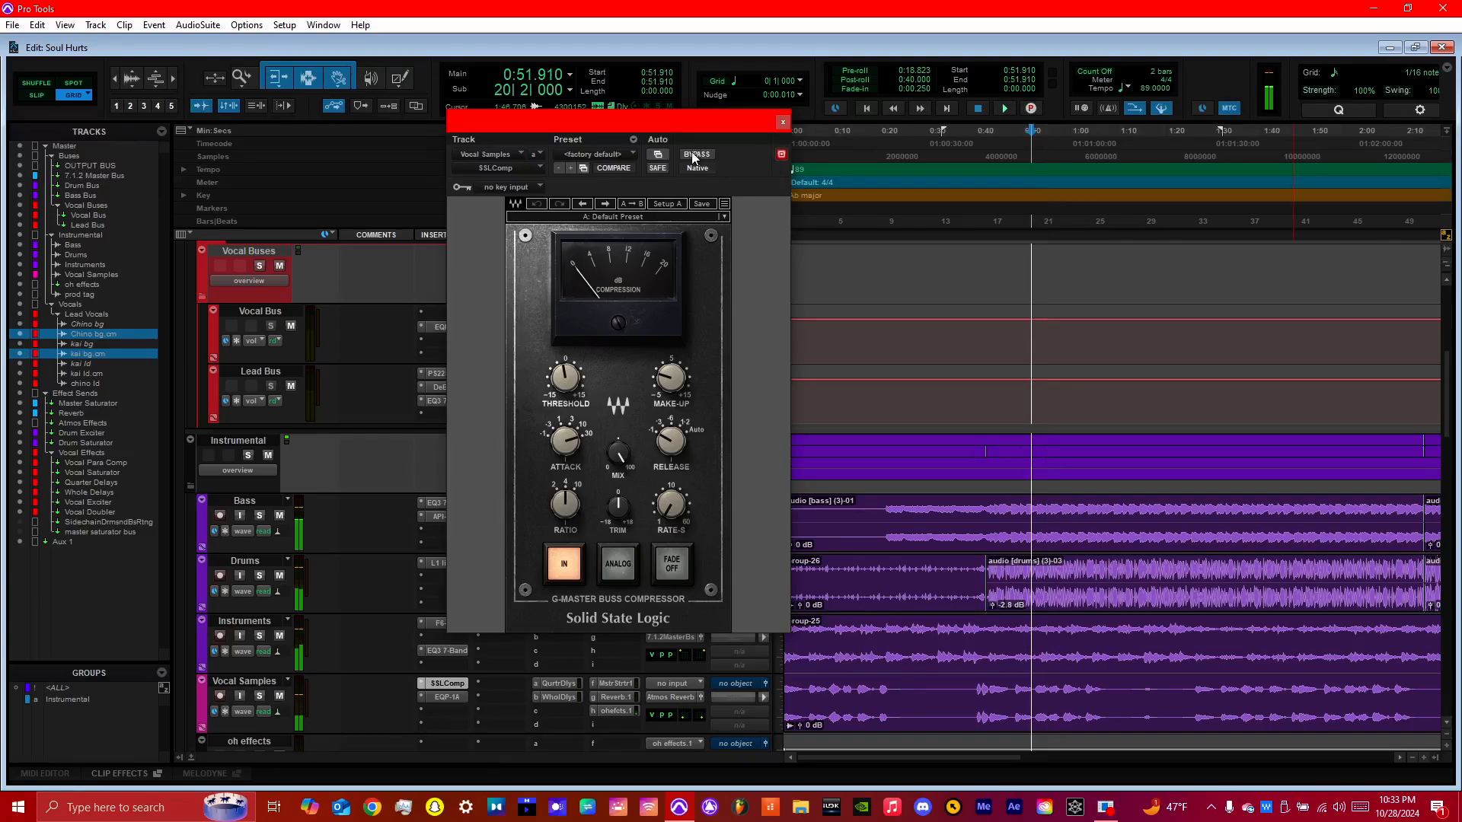
Step: Compare the vocal samples from 0:51.910 with the SSLComp bypassed and active
{"action": "left_click", "coordinate": [696, 154]}
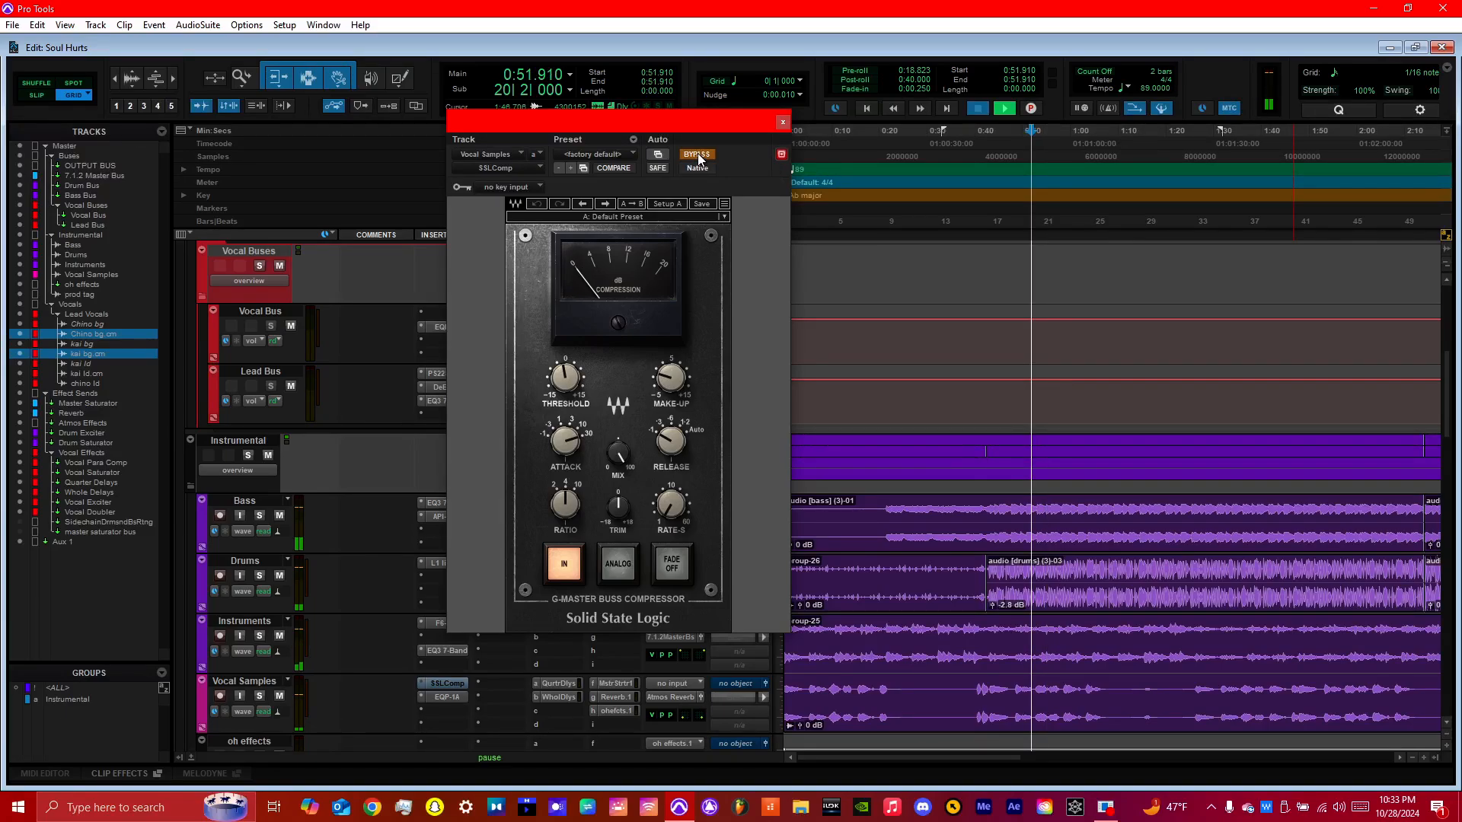
{"action": "key", "text": "space"}
{"action": "key", "text": "space"}
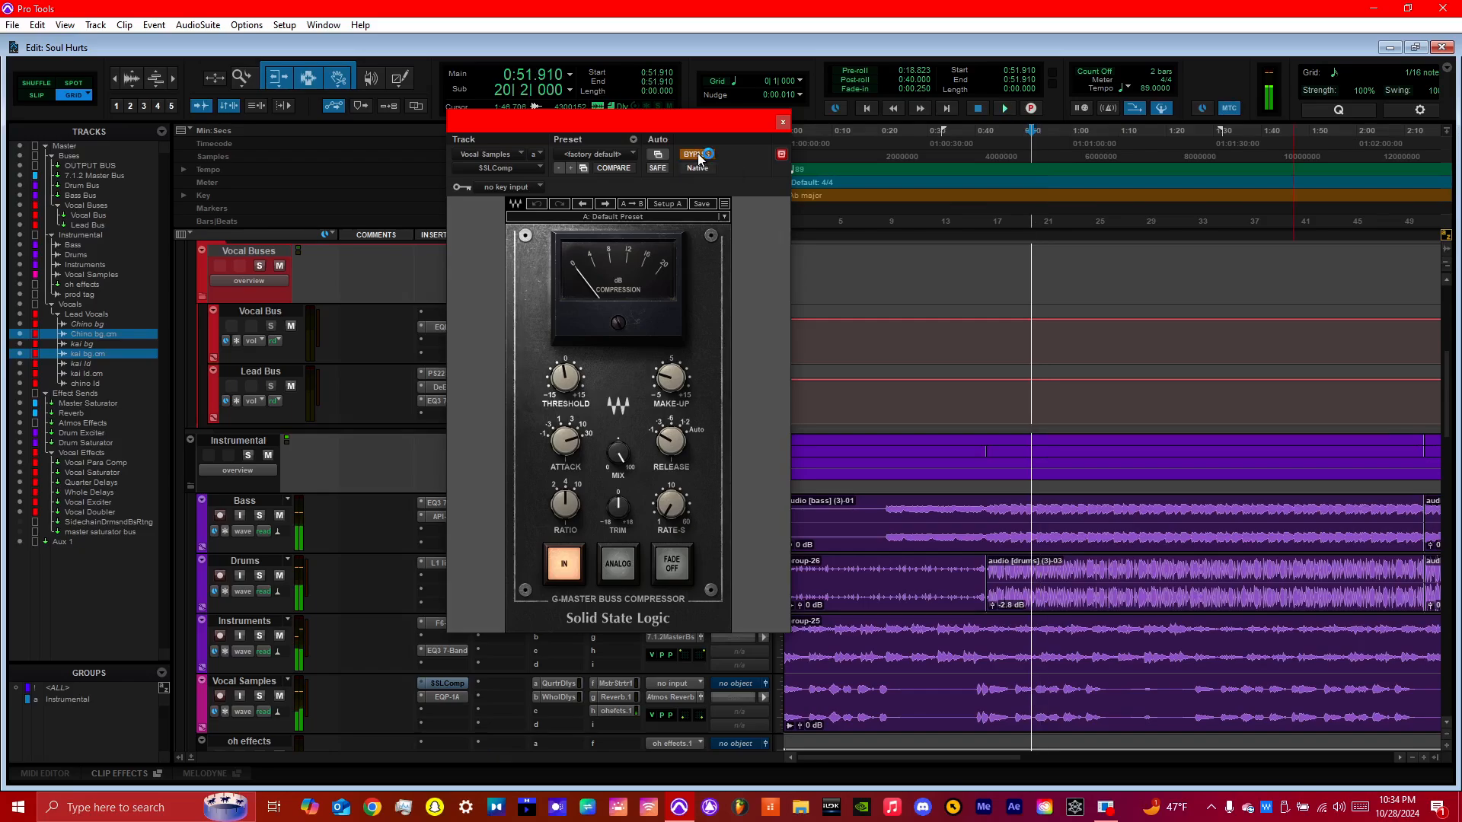
{"action": "left_click", "coordinate": [700, 155]}
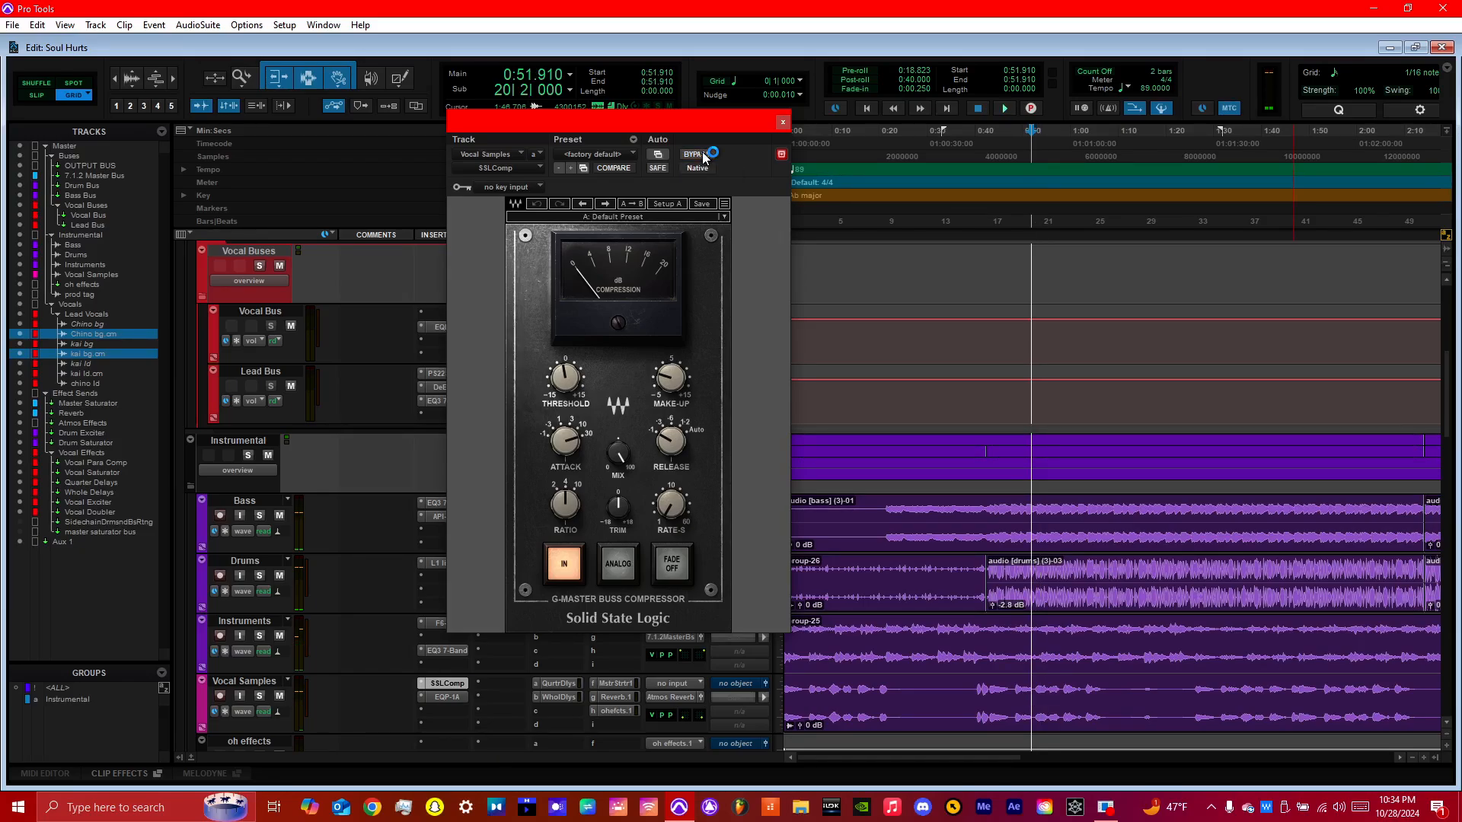
{"action": "key", "text": "space"}
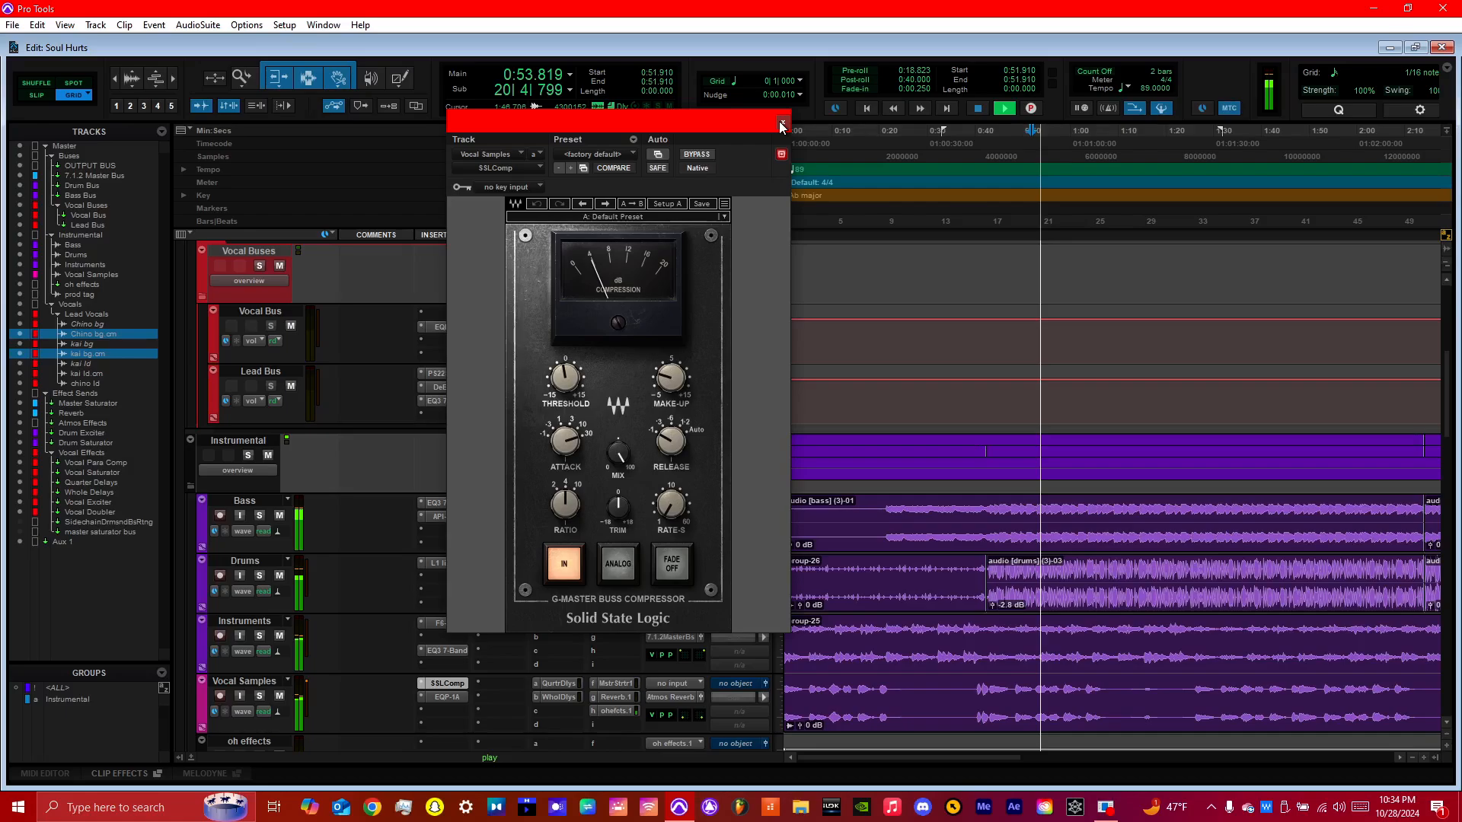
Step: Close the SSLComp, stop playback, and open the EQP-1A on the Vocal Samples track's insert b
{"action": "left_click", "coordinate": [781, 123]}
{"action": "key", "text": "space"}
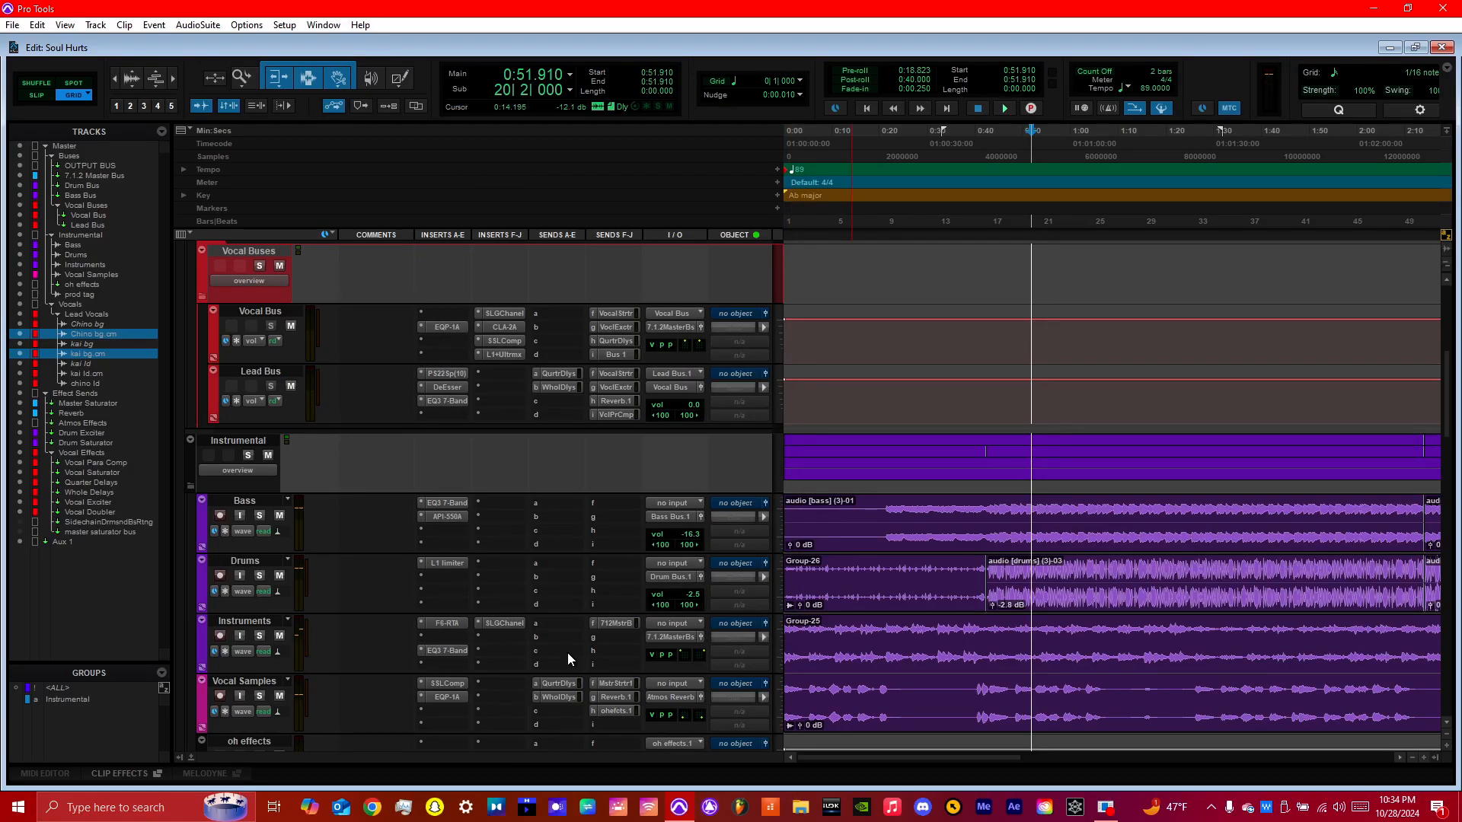
{"action": "left_click", "coordinate": [447, 697]}
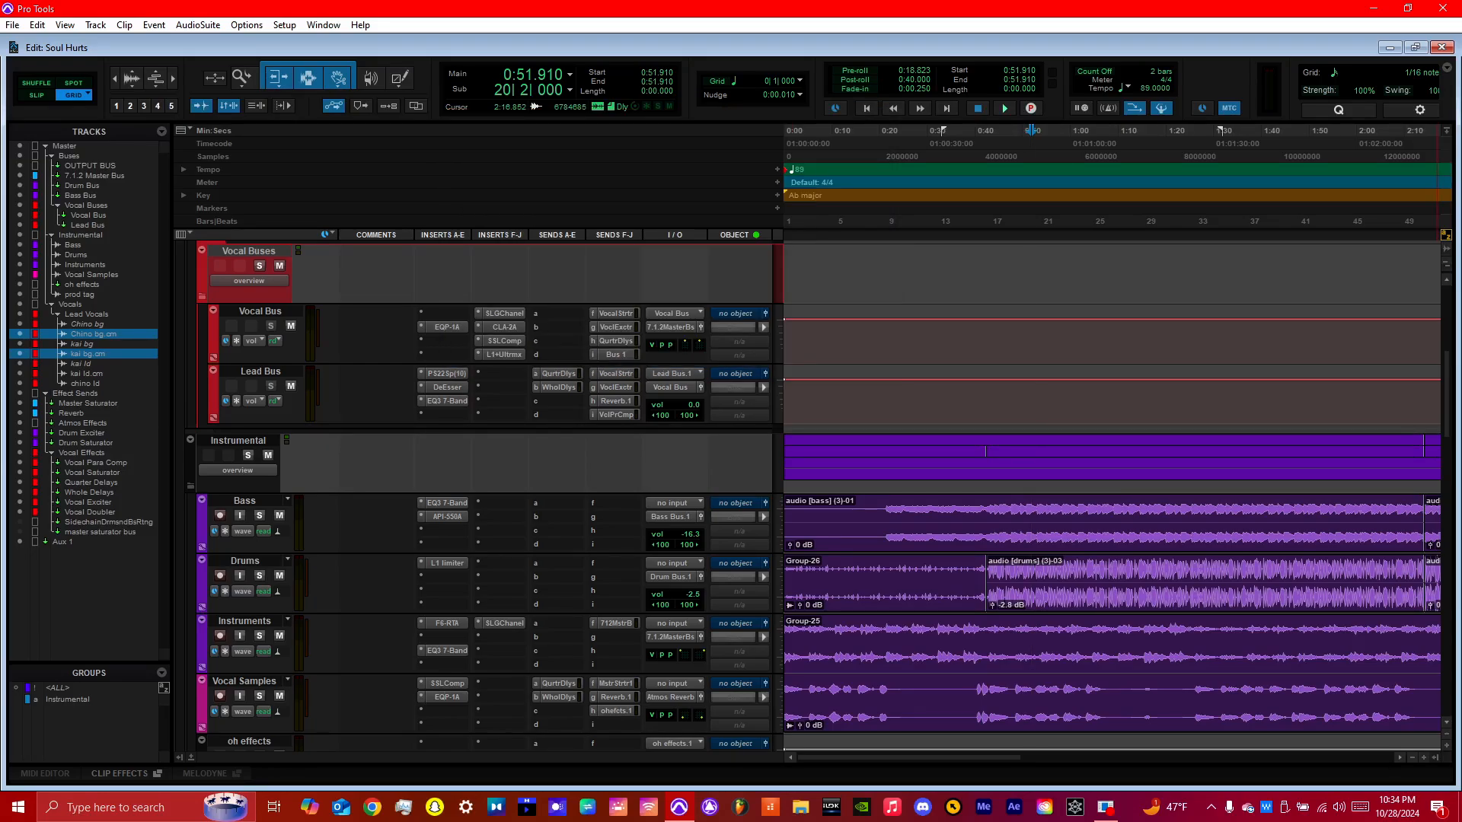
Step: Play the passage from 0:51.910 briefly and open the F6 on the Reverb track's insert b in Effect Sends
{"action": "scroll", "coordinate": [1450, 460], "scroll_direction": "down", "scroll_amount": 5}
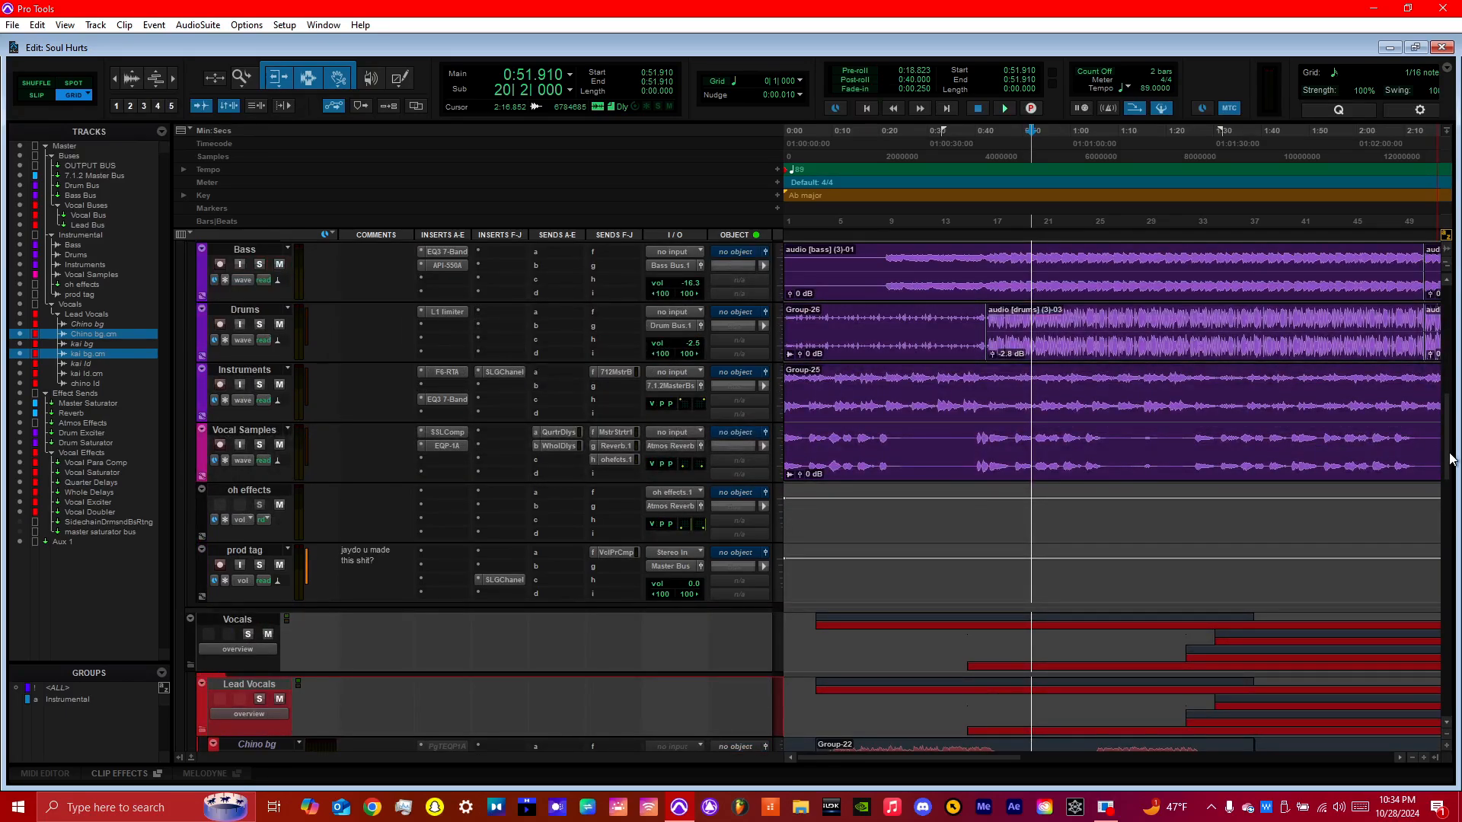
{"action": "left_click_drag", "start_coordinate": [1450, 459], "coordinate": [1444, 625]}
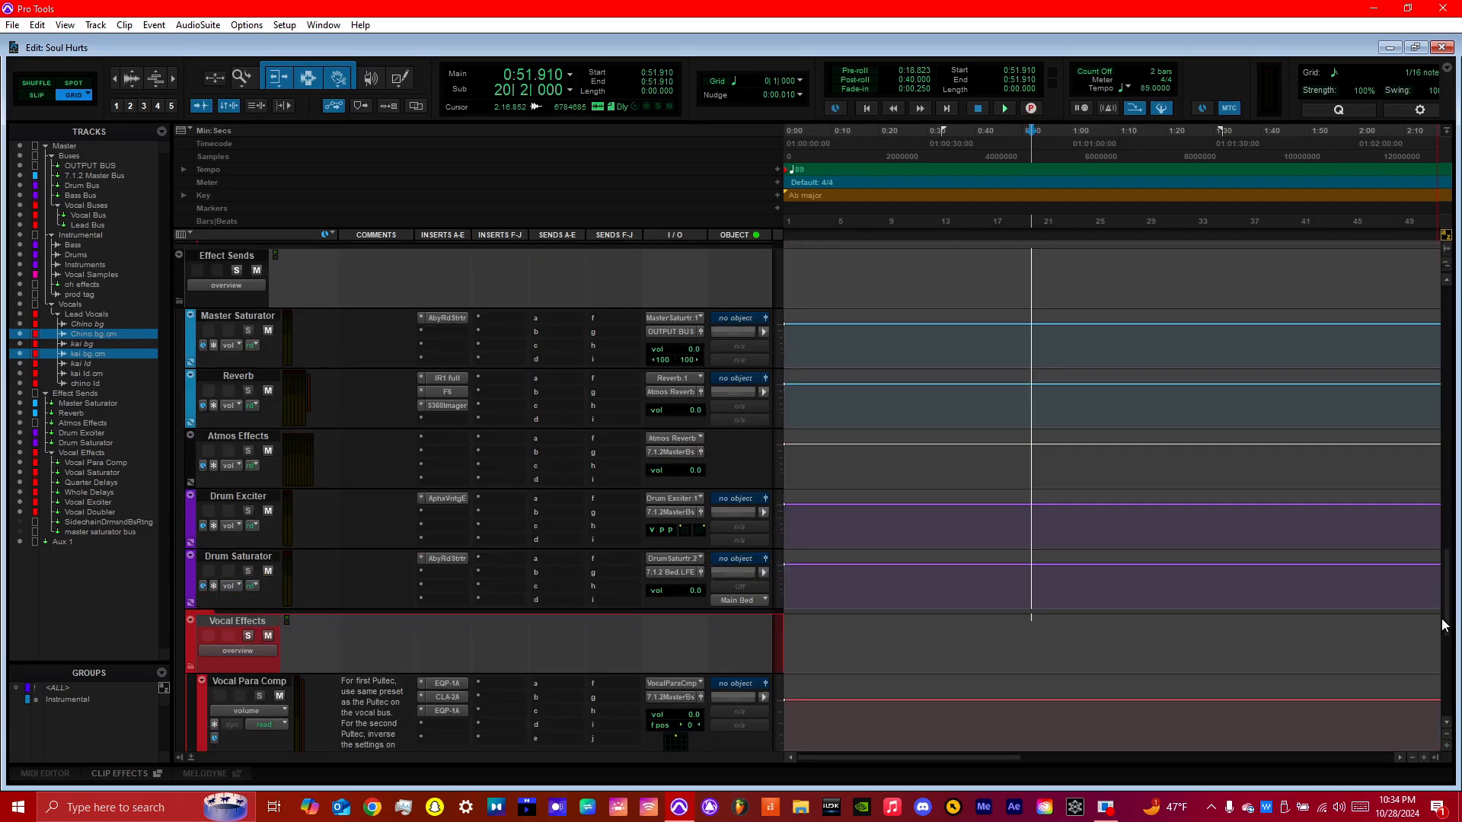
{"action": "key", "text": "space"}
{"action": "key", "text": "space"}
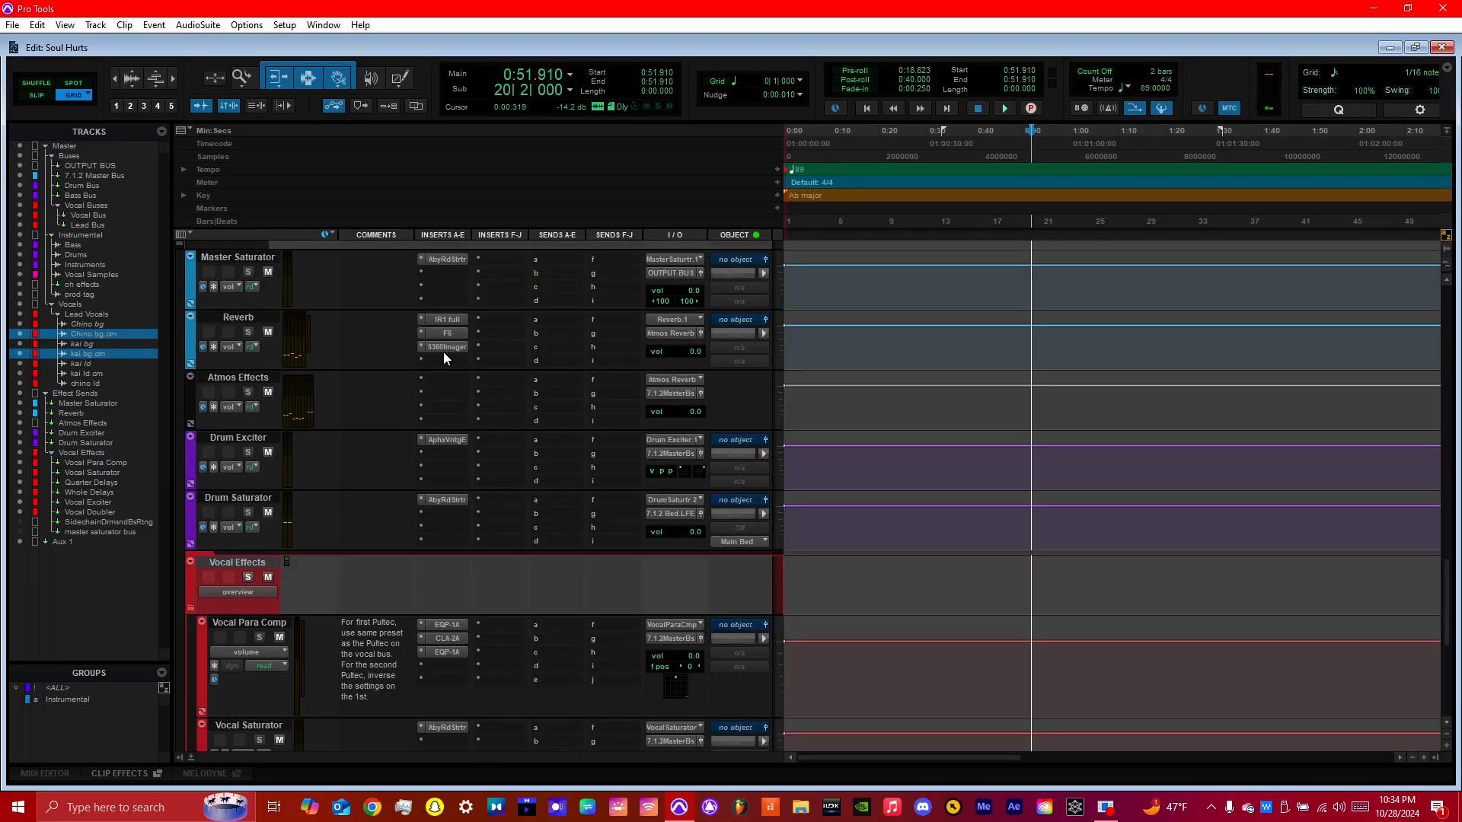
{"action": "left_click", "coordinate": [440, 334]}
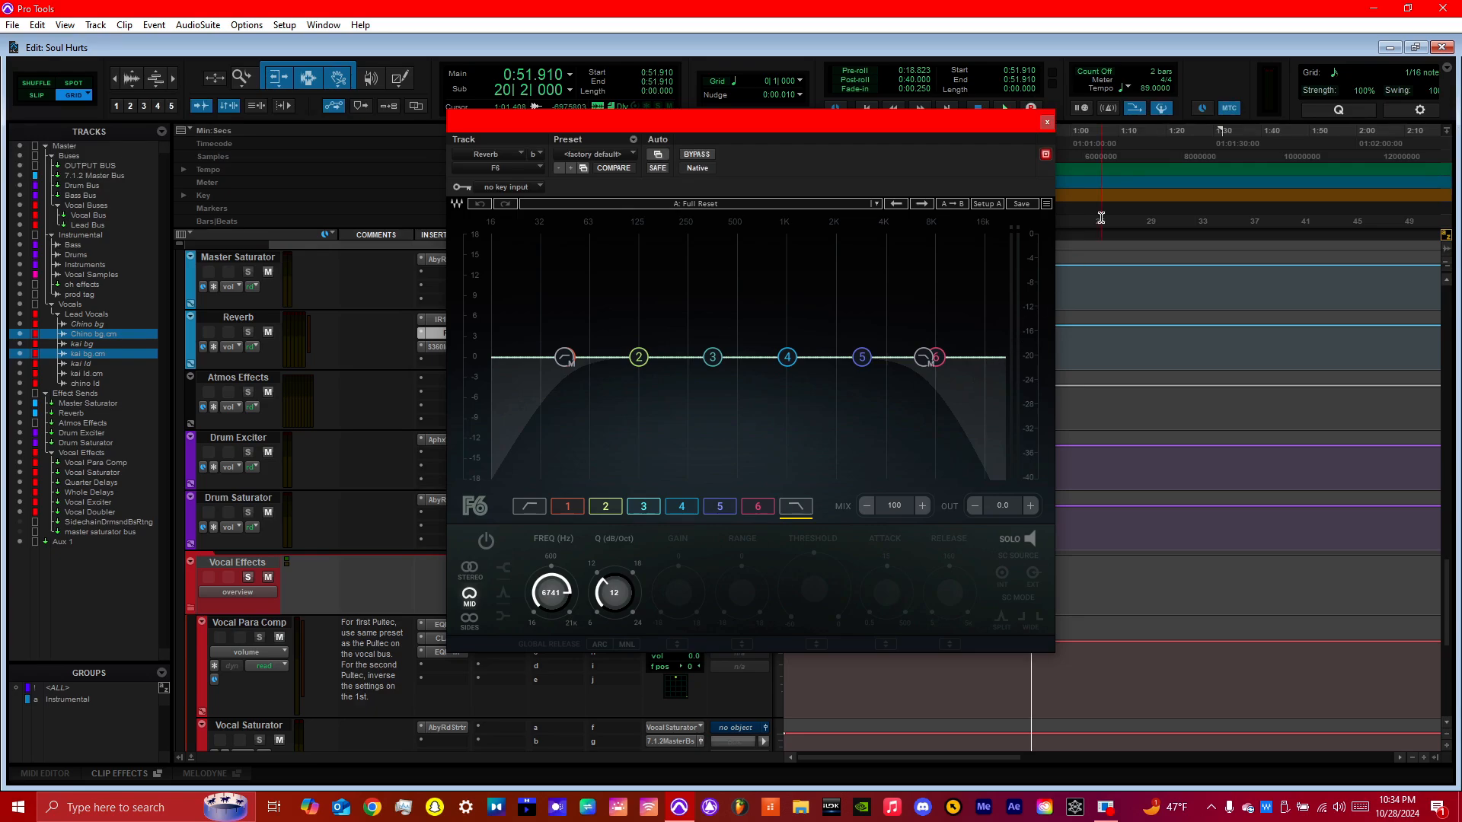
Step: Recheck the F6 equalizer on the Reverb track's insert b and close its window
{"action": "left_click", "coordinate": [1048, 121]}
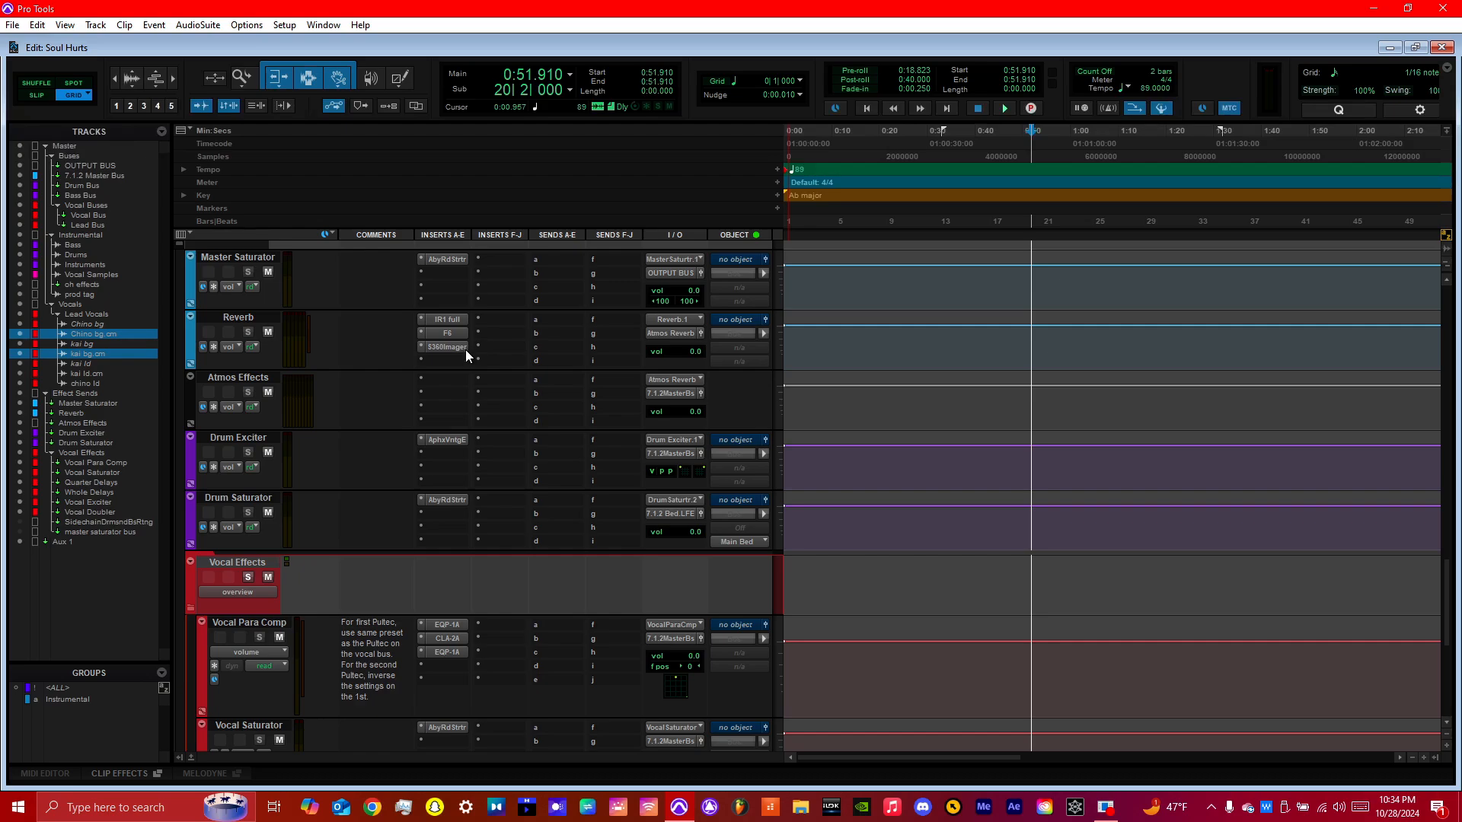
{"action": "left_click", "coordinate": [447, 334]}
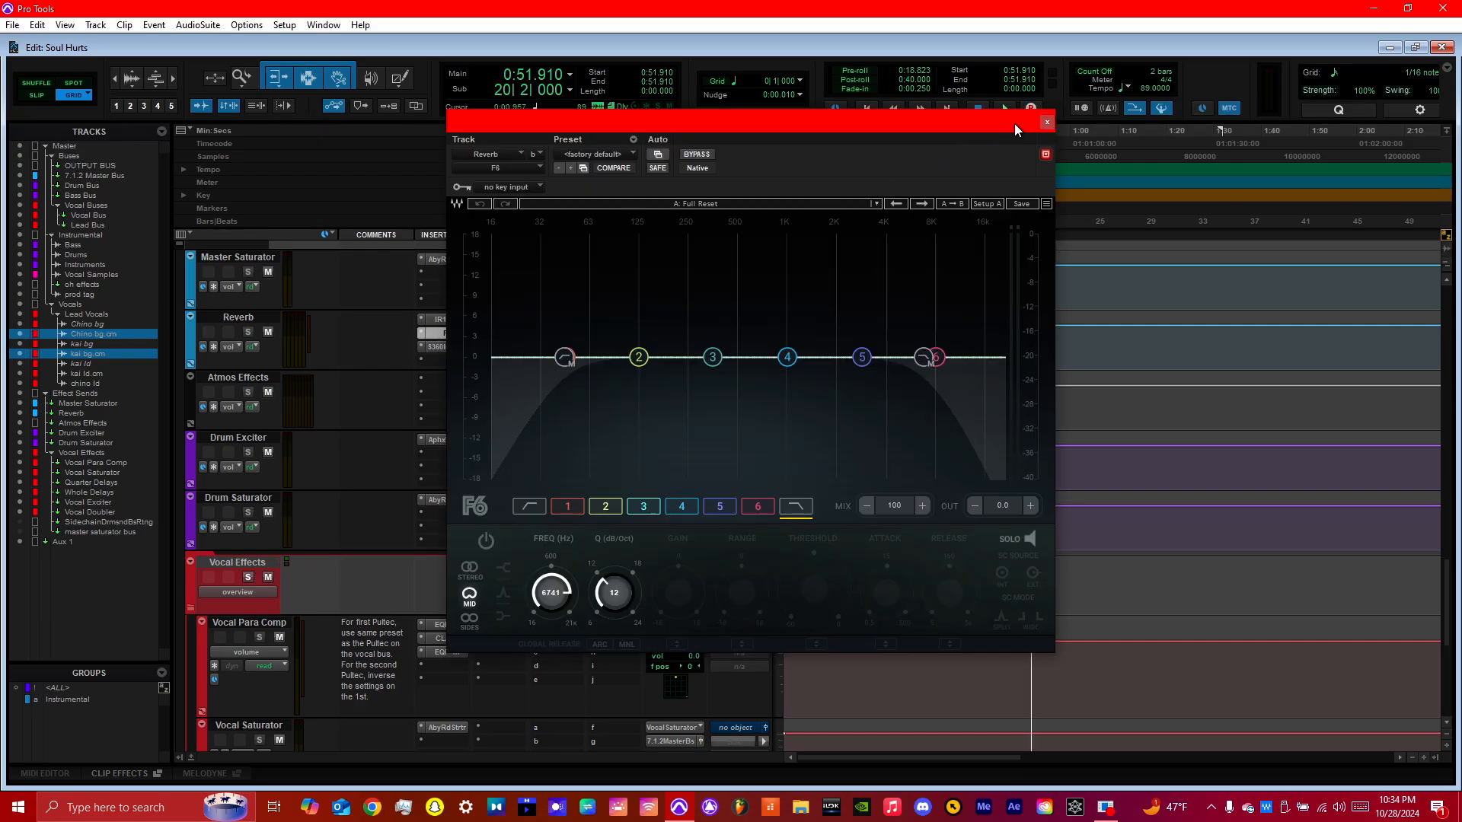
{"action": "left_click", "coordinate": [1048, 122]}
Step: Open the IR1 full reverb on the Reverb track's insert a and play the passage from 0:51.910 twice
{"action": "left_click", "coordinate": [450, 317]}
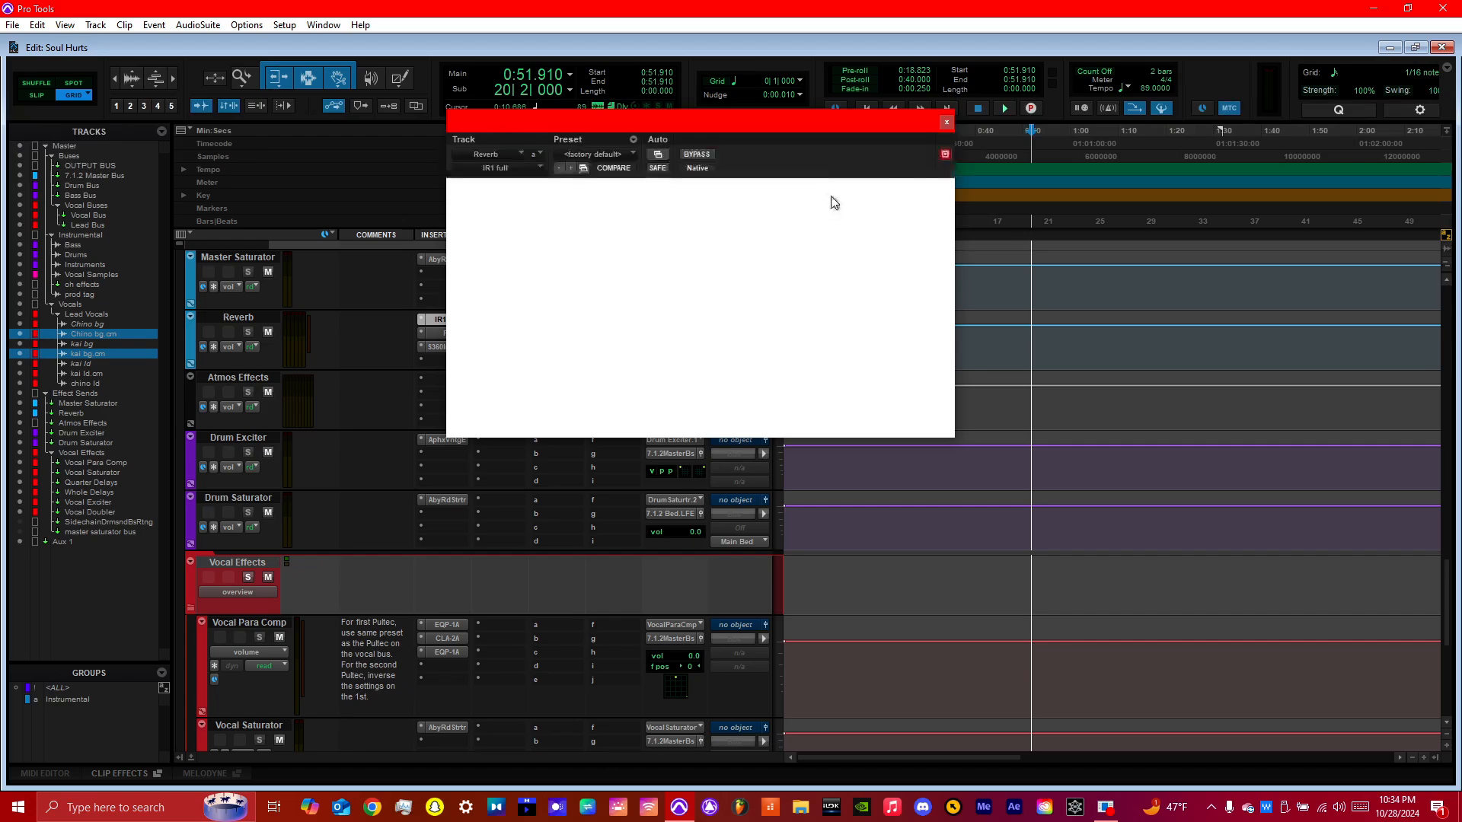
{"action": "key", "text": "space"}
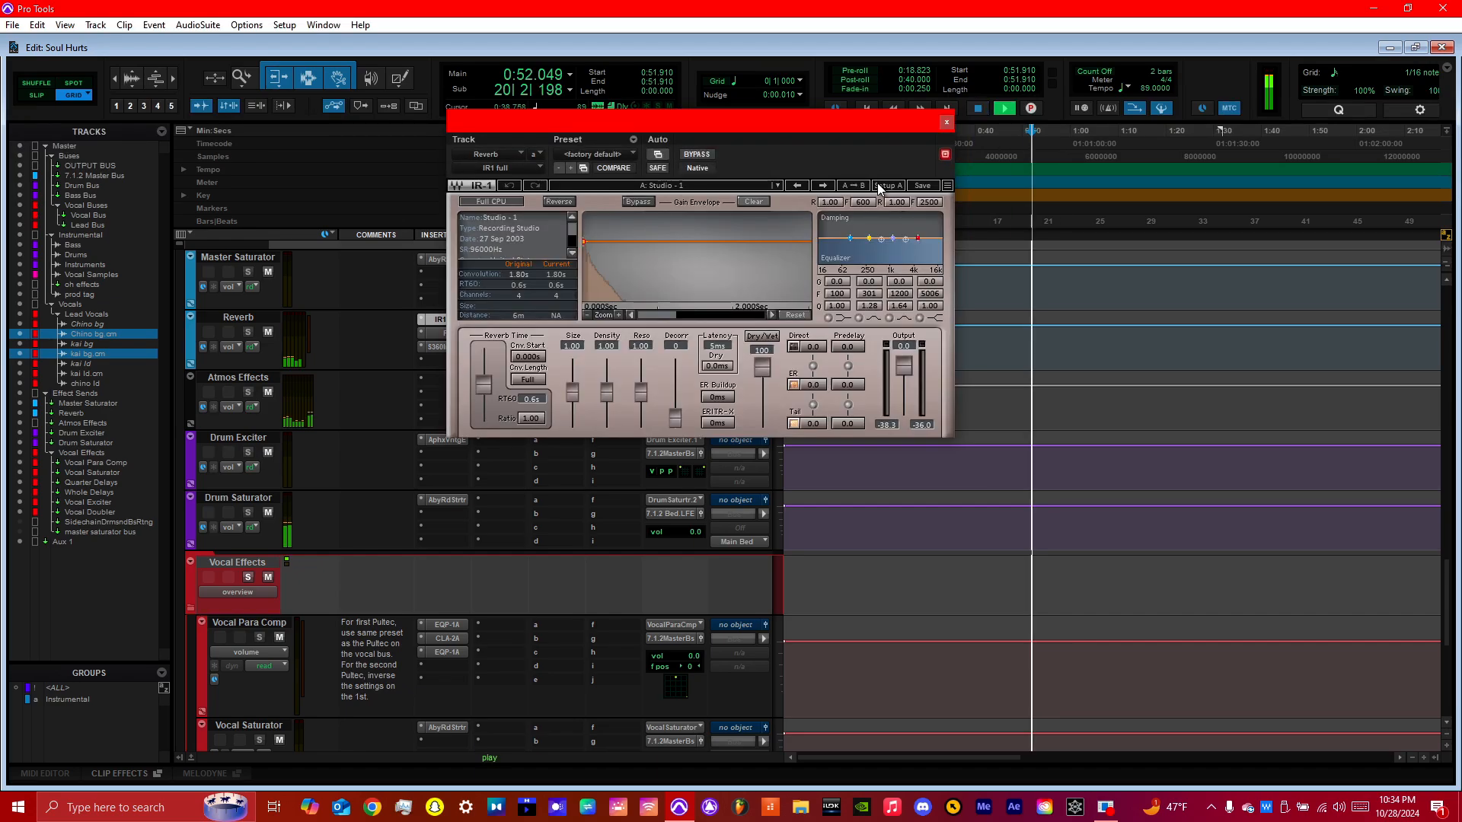
{"action": "key", "text": "space"}
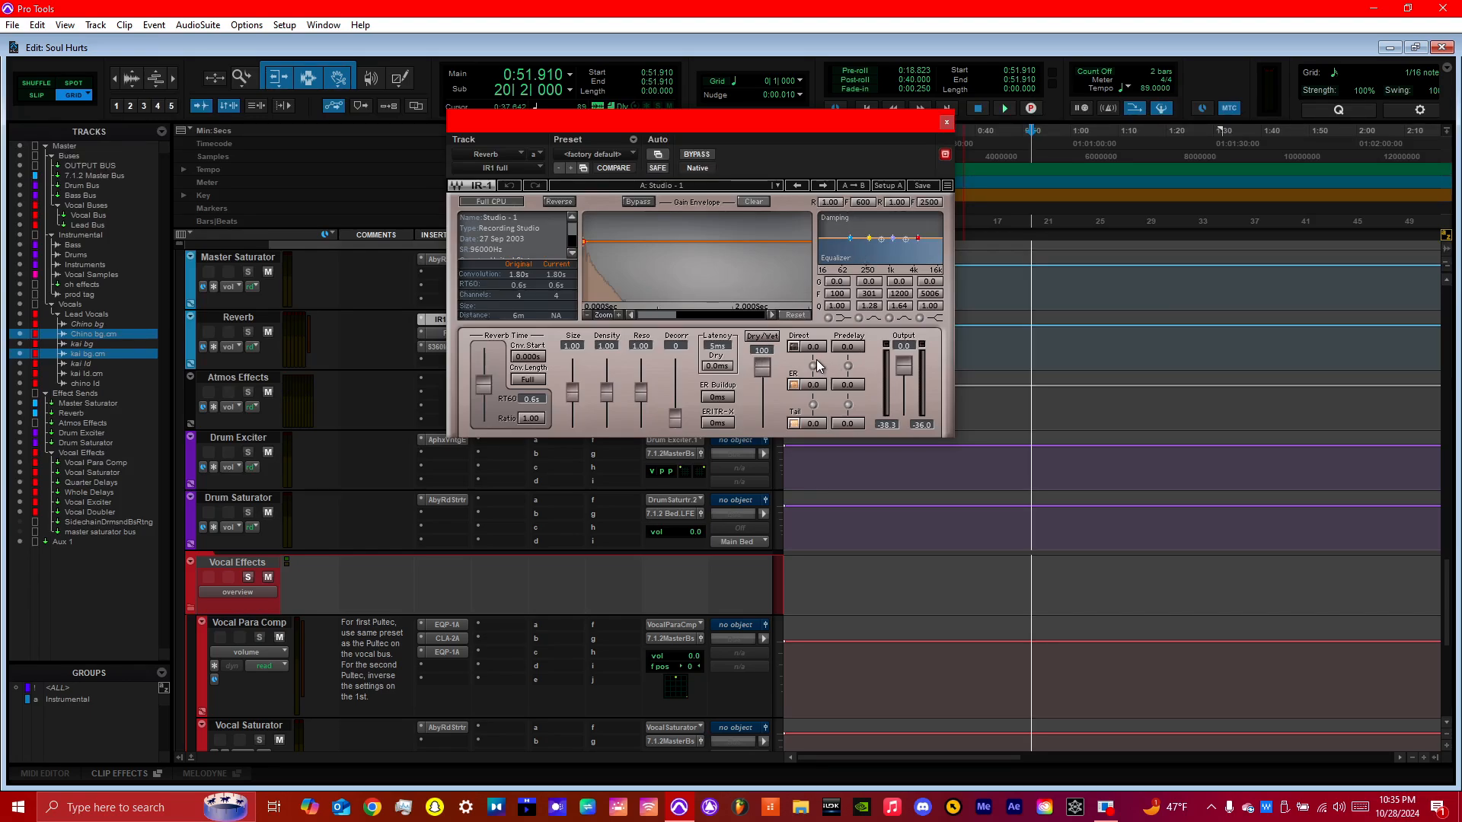
{"action": "key", "text": "space"}
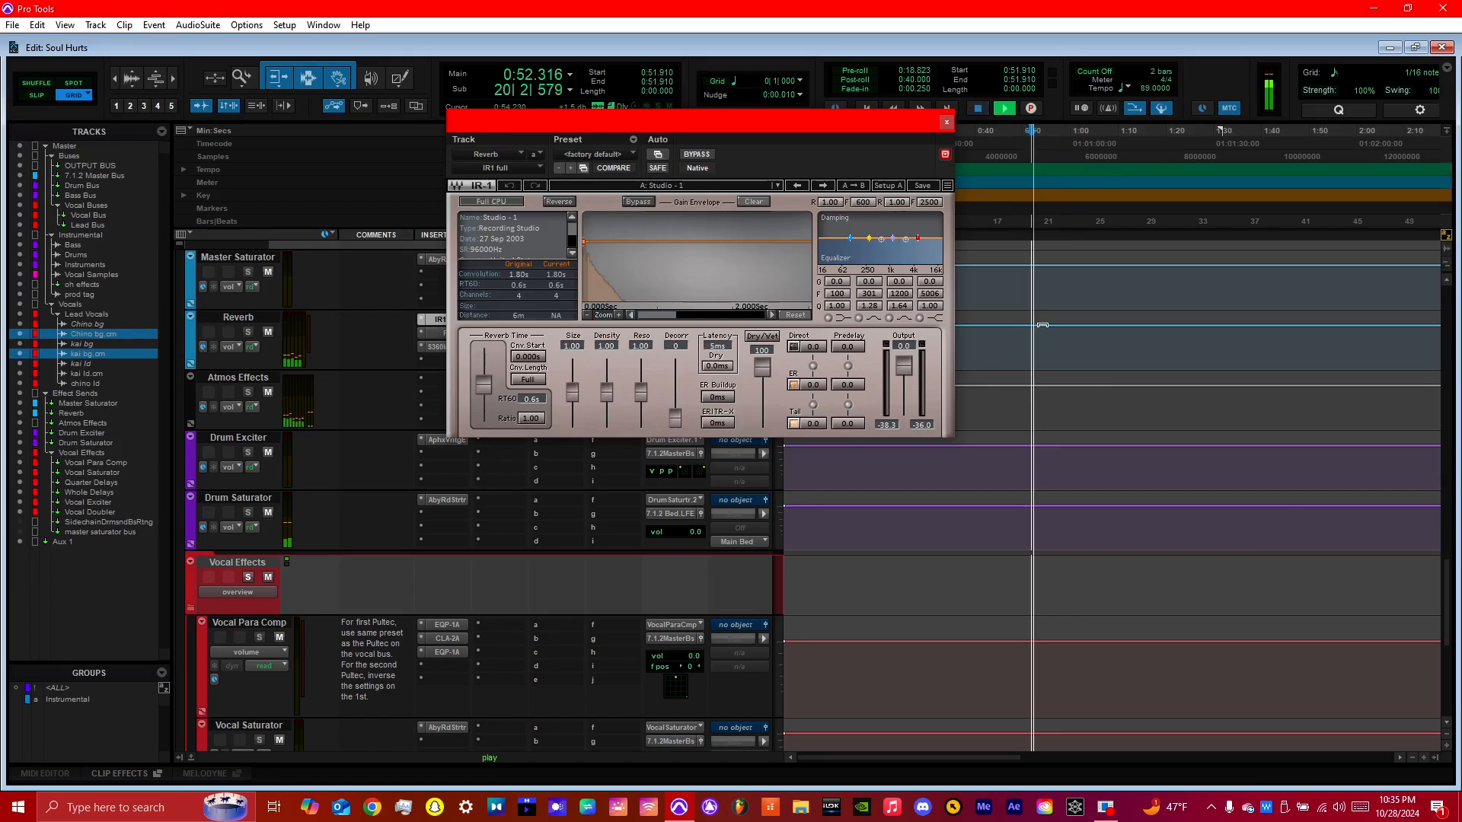
{"action": "key", "text": "space"}
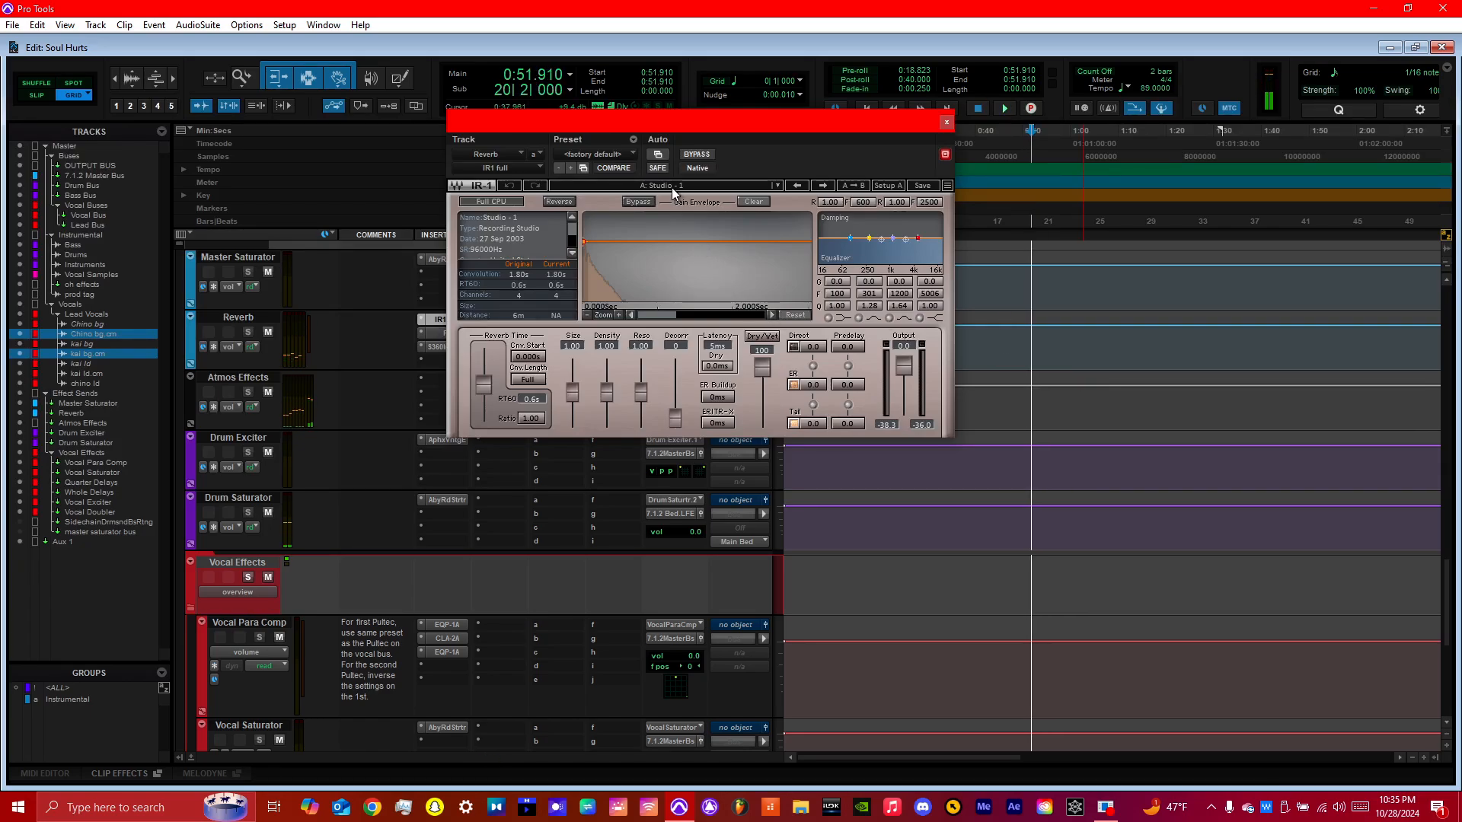
Step: Close the IR-1 window and compare playback from 0:51.910 with the Reverb track's IR1 full insert bypassed and active
{"action": "left_click", "coordinate": [948, 122]}
{"action": "key", "text": "space"}
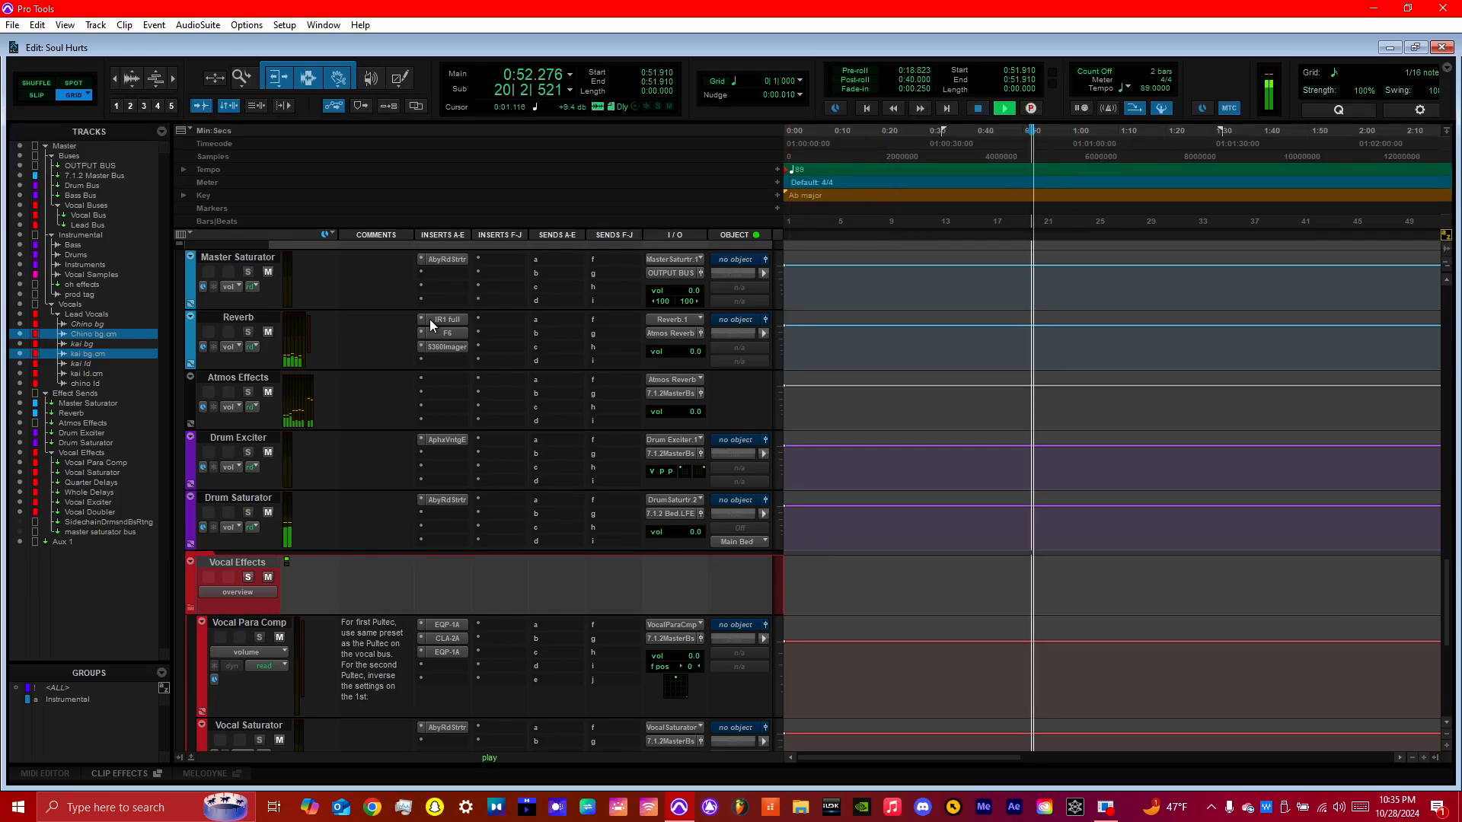
{"action": "right_click", "coordinate": [441, 320]}
{"action": "left_click", "coordinate": [451, 328]}
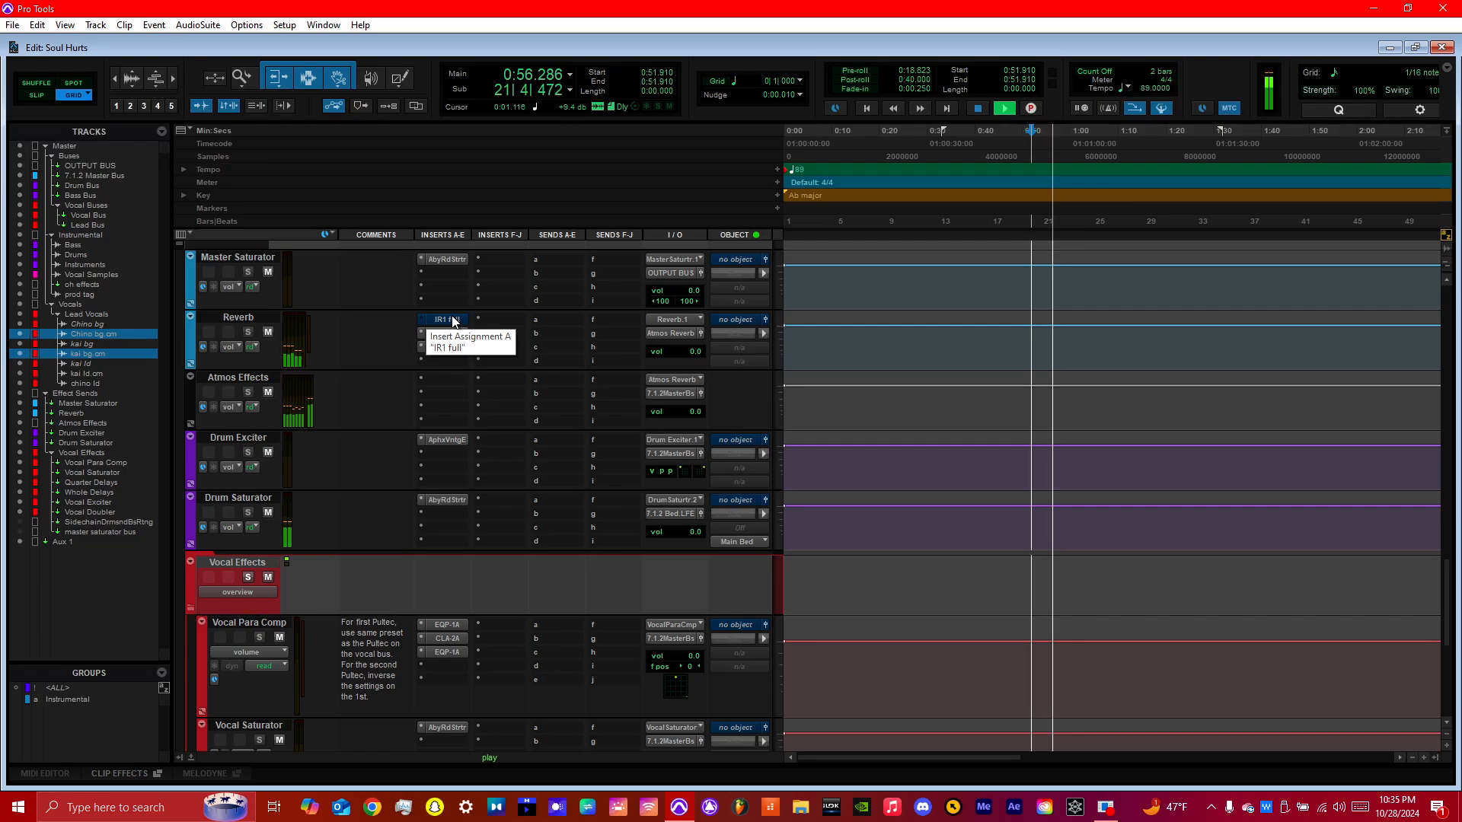
{"action": "right_click", "coordinate": [454, 320]}
{"action": "left_click", "coordinate": [465, 324]}
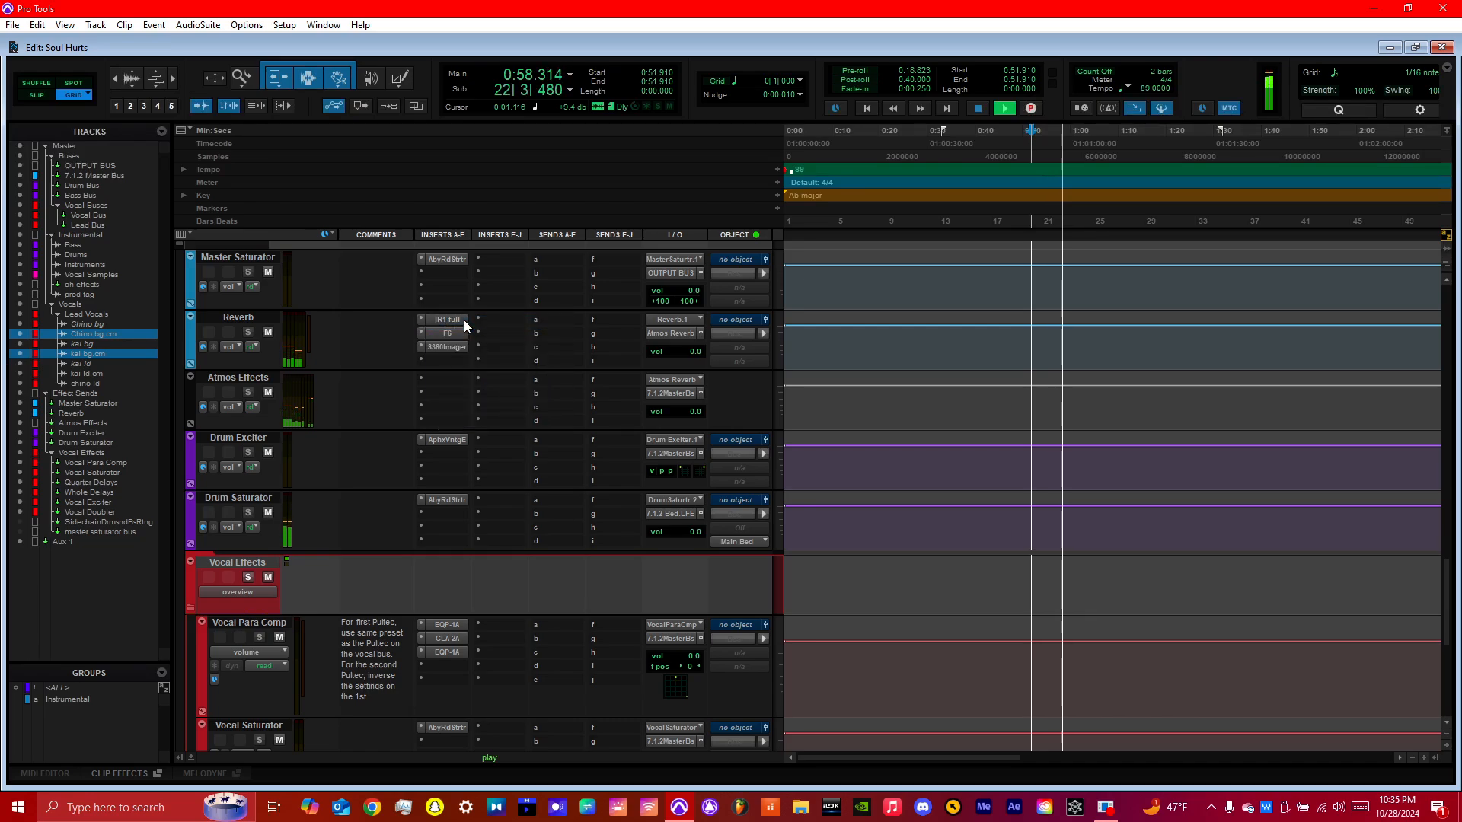
{"action": "key", "text": "space"}
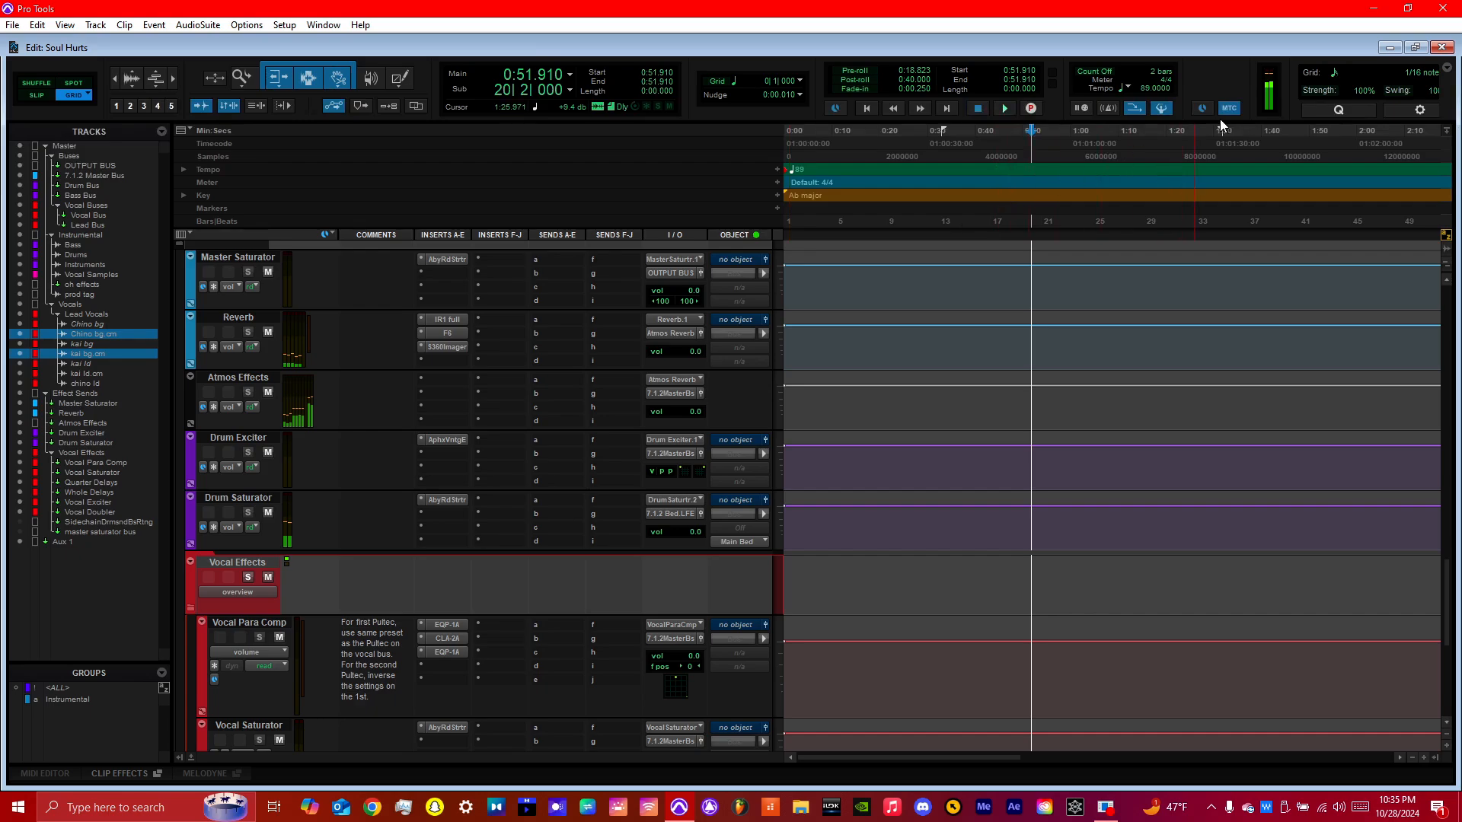
Step: View the Abbey Road Saturator settings on the Drum Saturator track and close the plug-in
{"action": "scroll", "coordinate": [1446, 601], "scroll_direction": "down", "scroll_amount": 3}
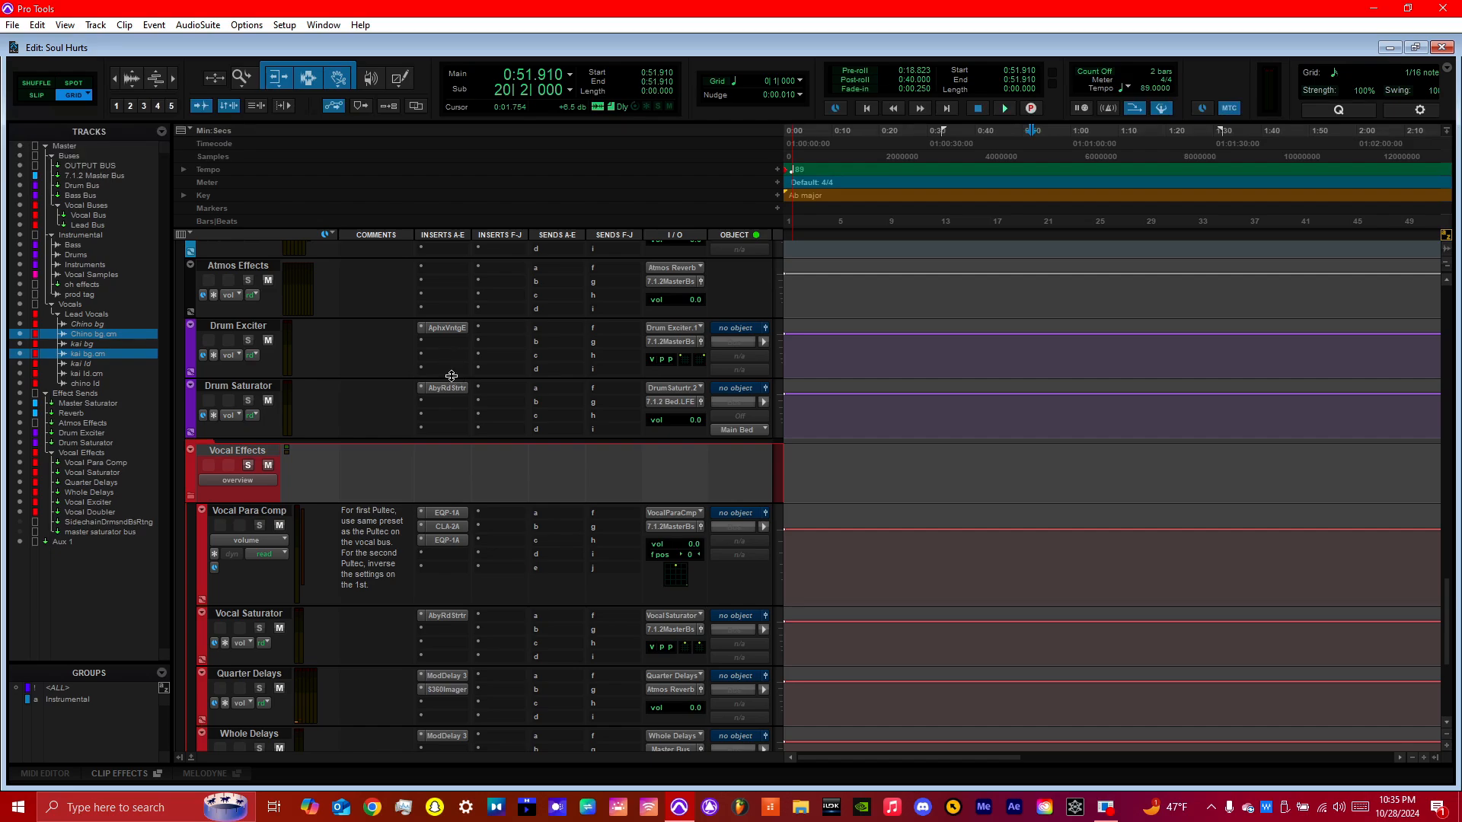
{"action": "left_click", "coordinate": [448, 388]}
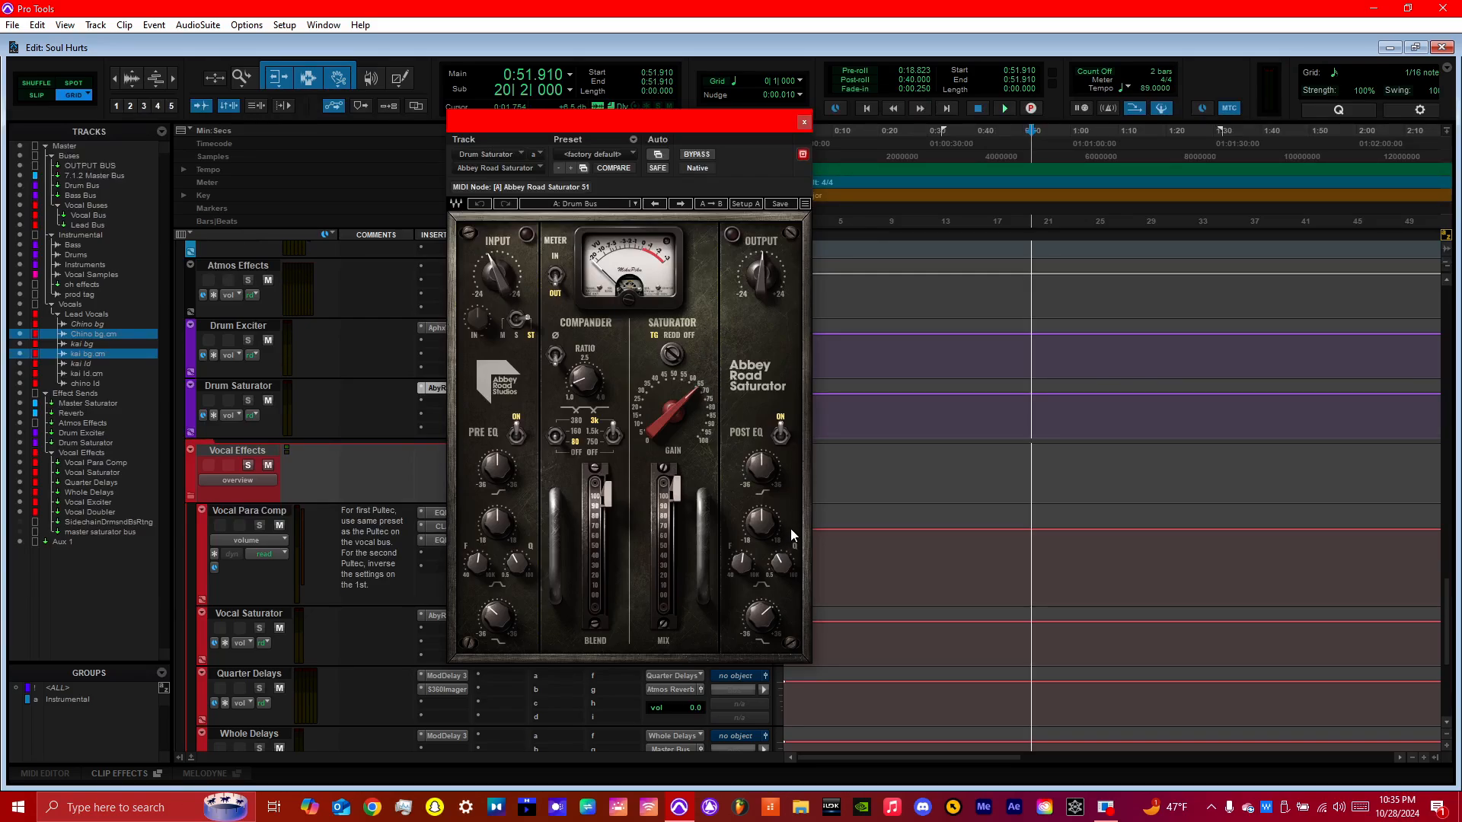
{"action": "left_click", "coordinate": [802, 123]}
Step: Open the Aphex Vintage Exciter on the Drum Exciter track, reposition its window to examine the settings, and close it
{"action": "left_click", "coordinate": [447, 329]}
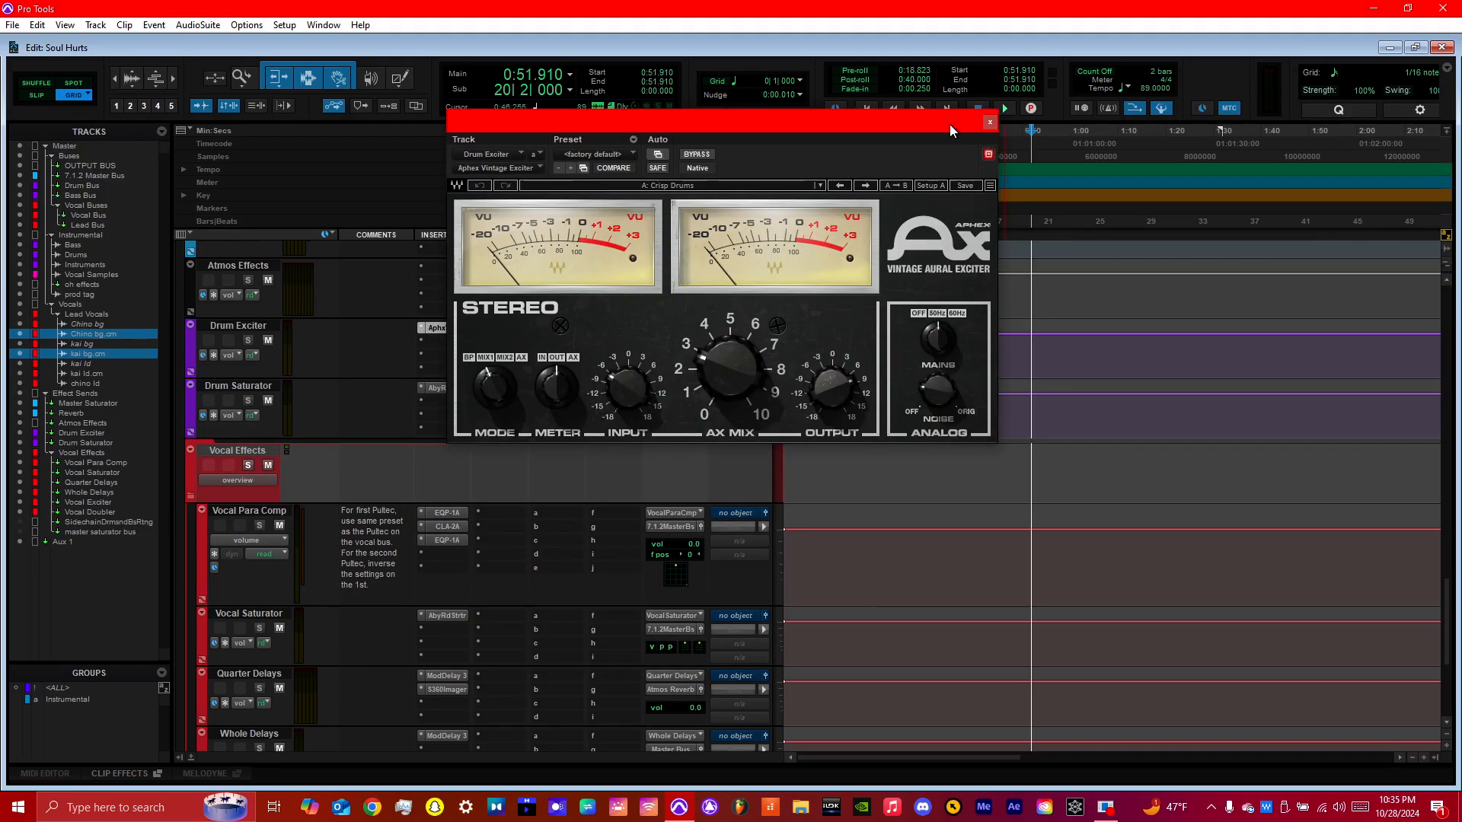
{"action": "left_click_drag", "start_coordinate": [949, 125], "coordinate": [952, 144]}
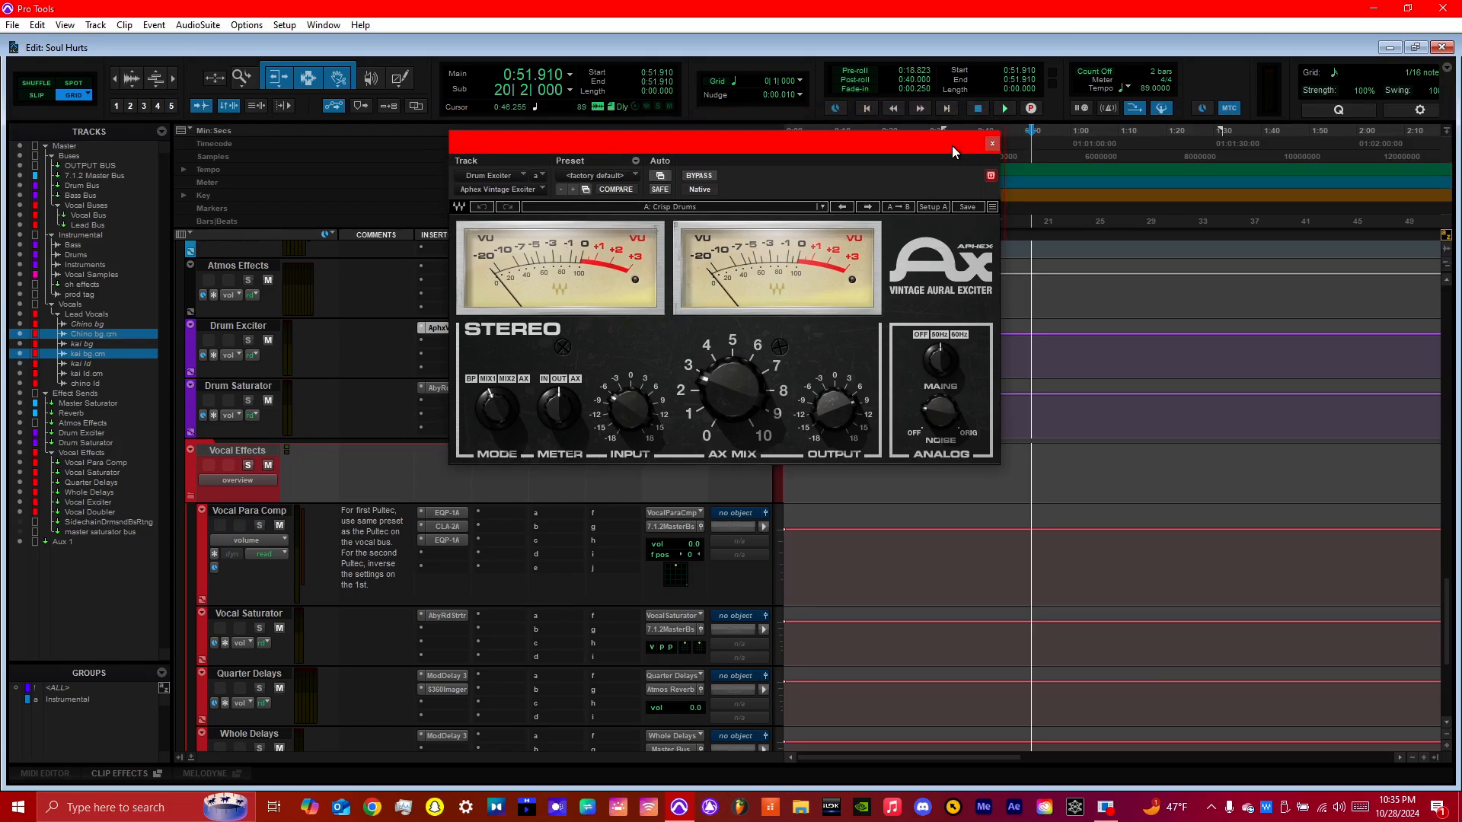
{"action": "left_click_drag", "start_coordinate": [951, 145], "coordinate": [861, 267]}
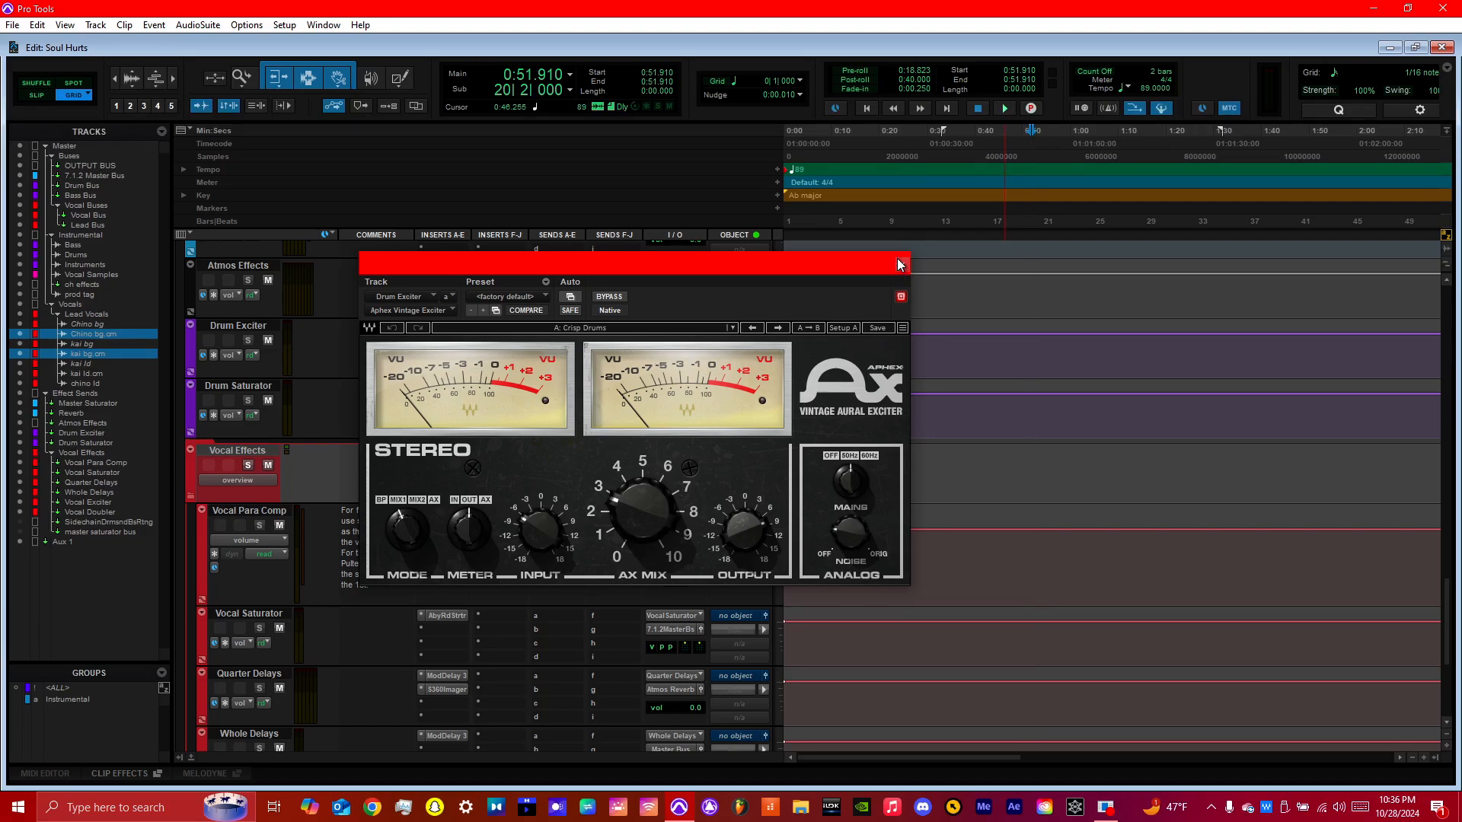
{"action": "left_click", "coordinate": [900, 264]}
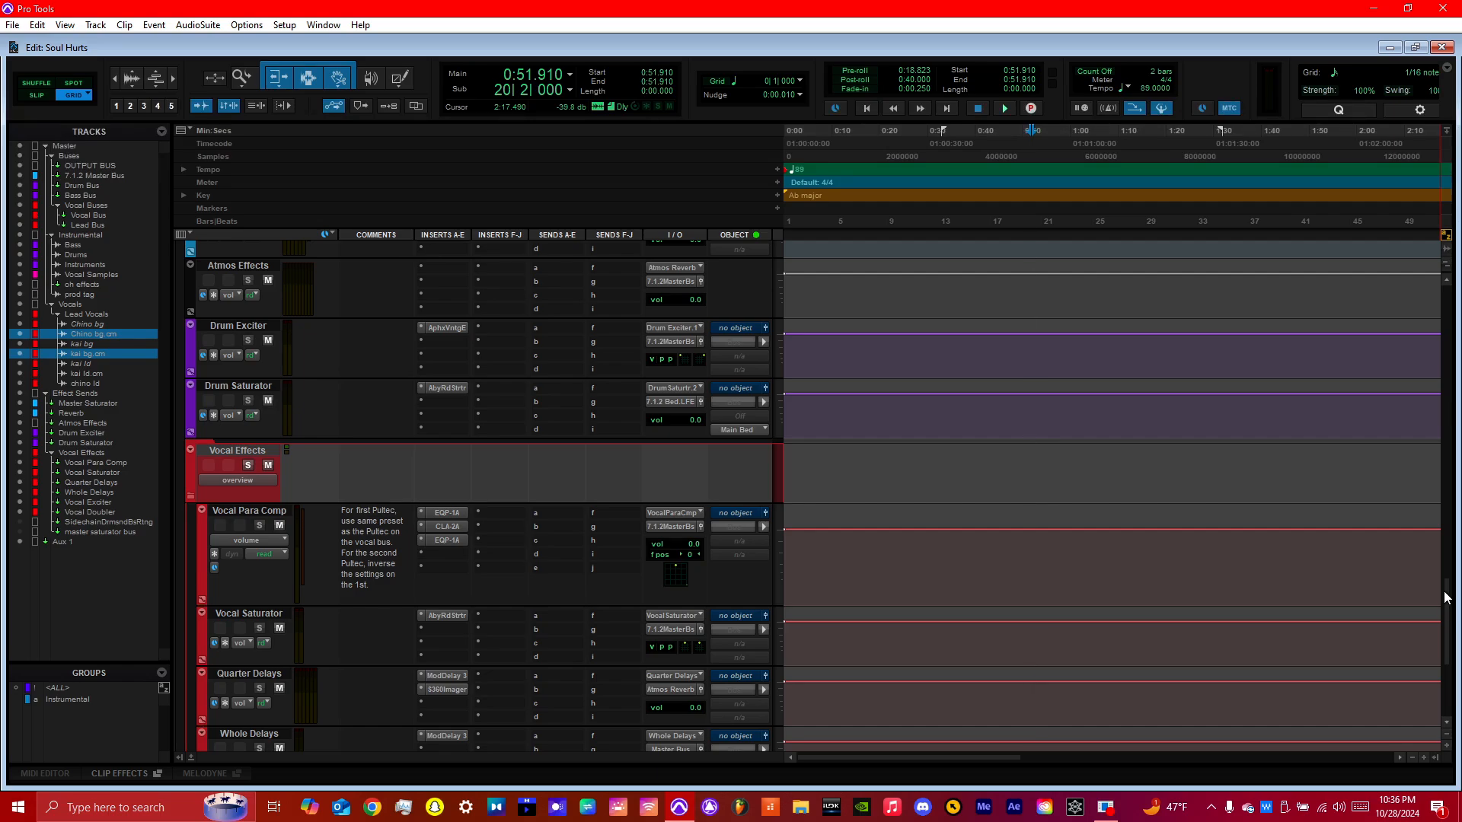
Step: View the EQP-1A equalizers on the Vocal Para Comp track's inserts c and a, closing each one
{"action": "left_click", "coordinate": [453, 541]}
{"action": "left_click", "coordinate": [790, 265]}
{"action": "left_click", "coordinate": [461, 512]}
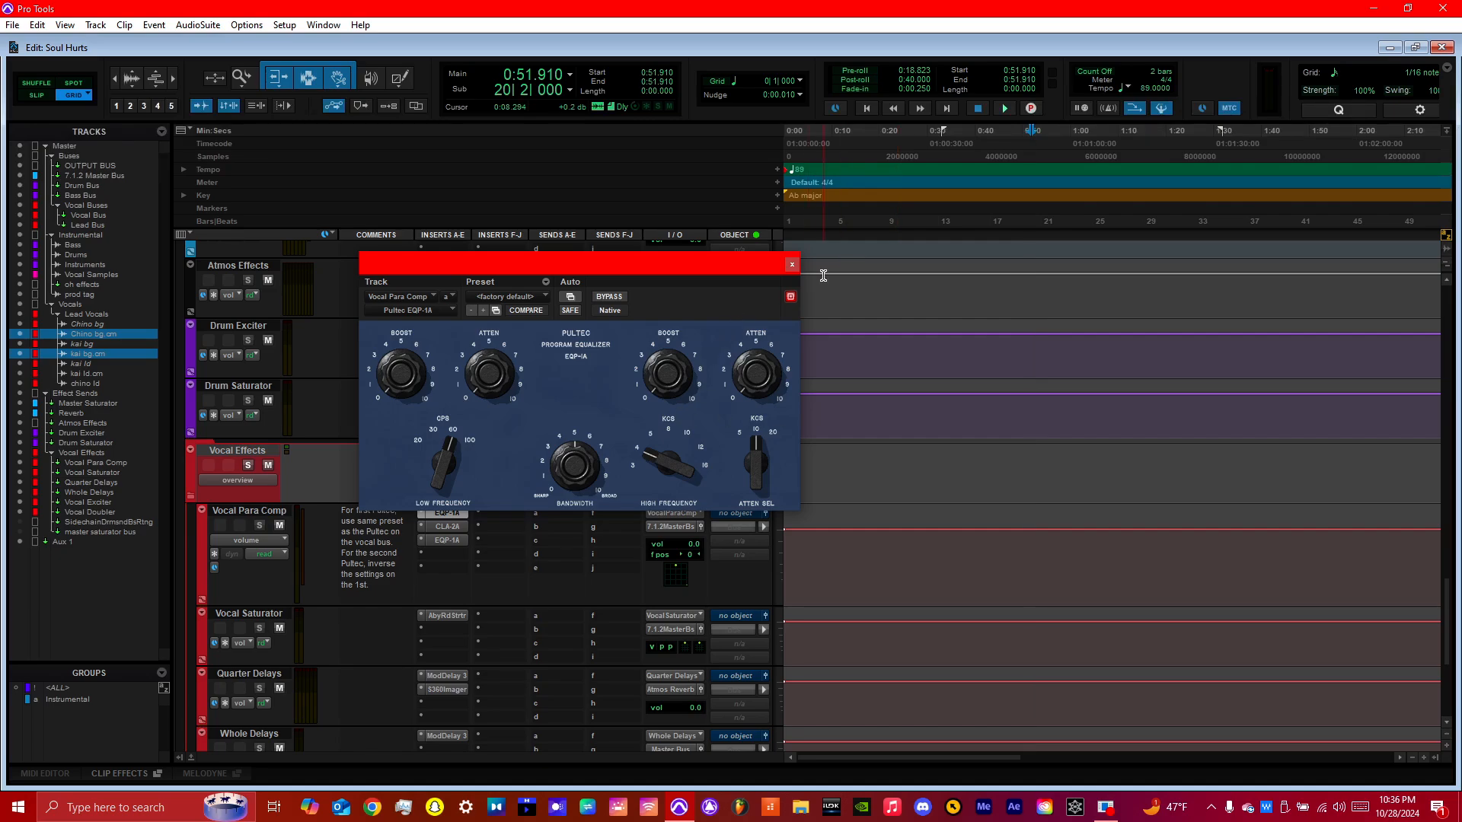
{"action": "left_click", "coordinate": [792, 264]}
Step: Examine the CLA-2A on the Vocal Para Comp track's insert b, close it, and place the playback cursor at 0:38.426
{"action": "left_click", "coordinate": [460, 526]}
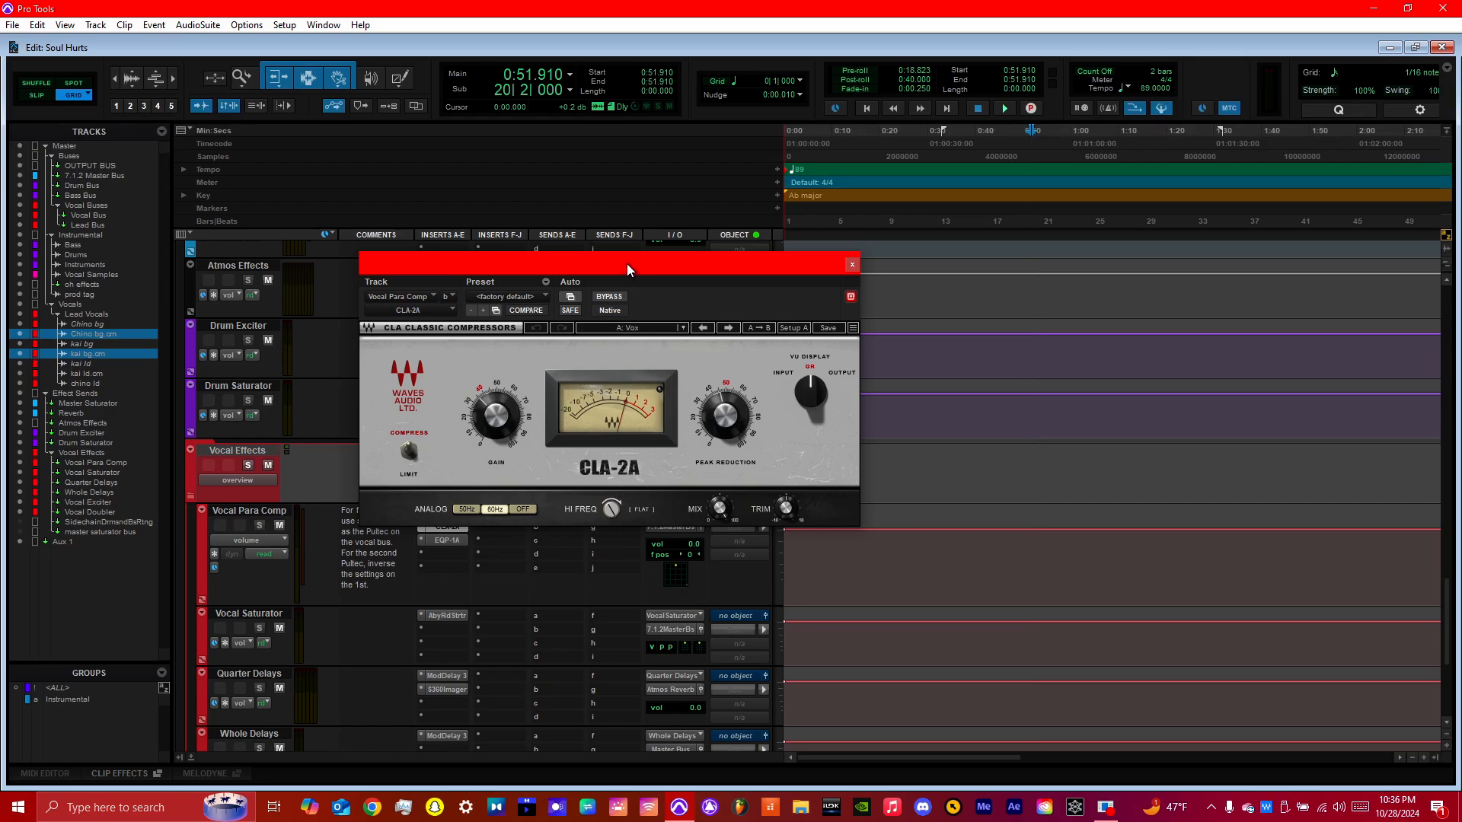
{"action": "left_click_drag", "start_coordinate": [627, 268], "coordinate": [771, 222]}
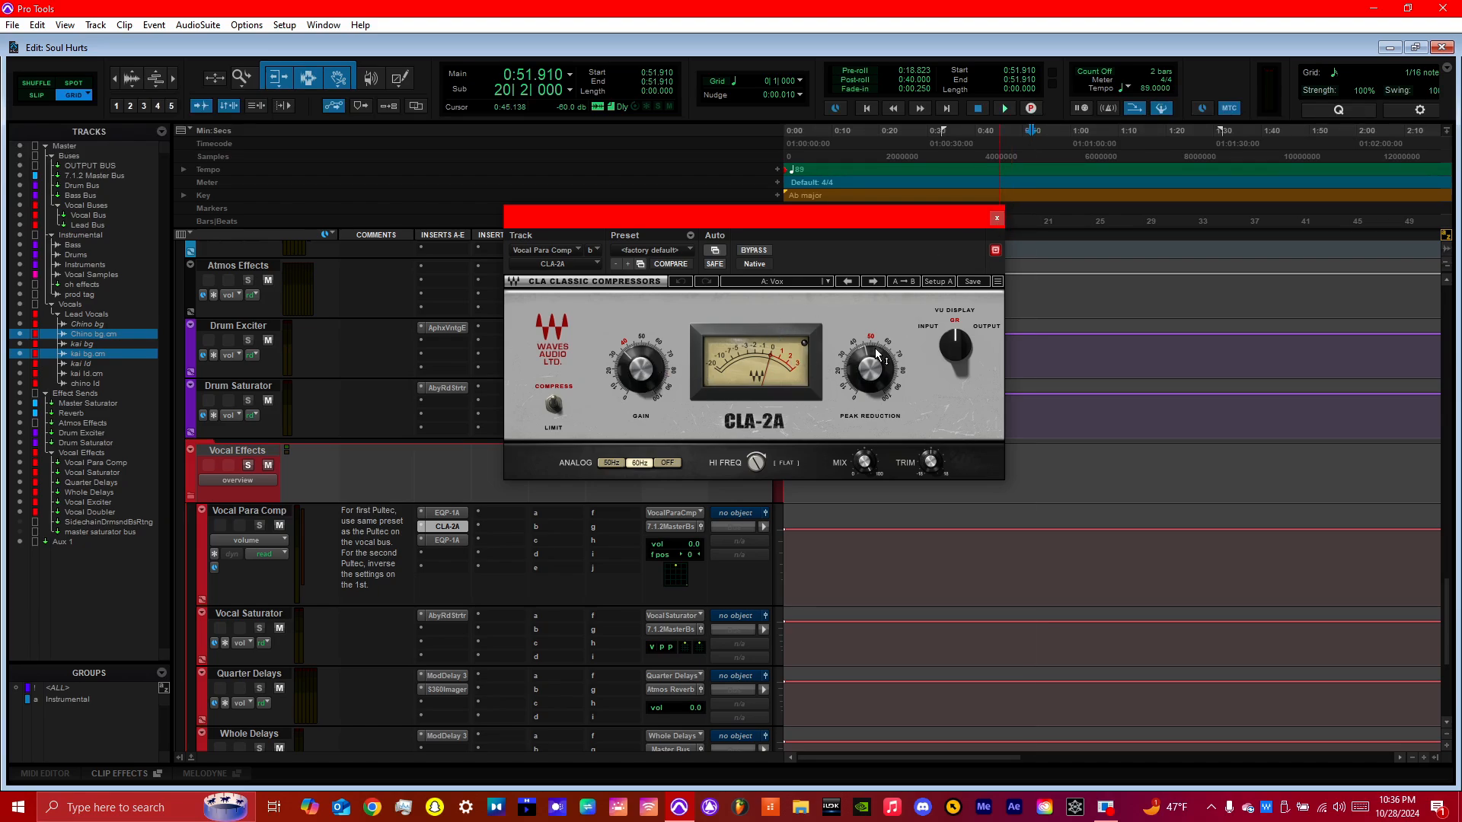
{"action": "left_click", "coordinate": [996, 218]}
{"action": "left_click", "coordinate": [967, 162]}
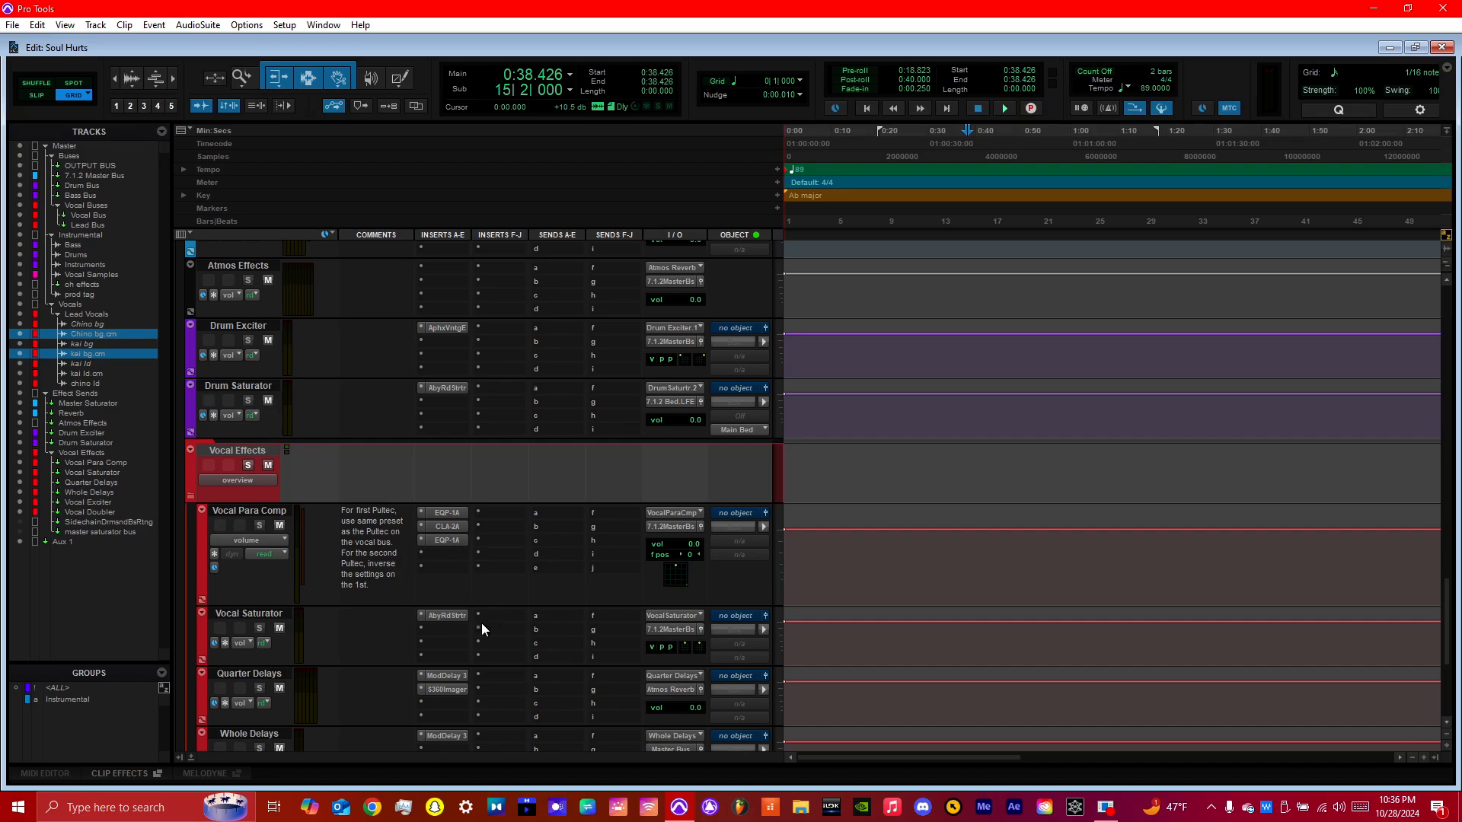
Step: View and close the Abbey Road Saturator on Vocal Saturator and the Mod Delay III on Quarter Delays
{"action": "left_click", "coordinate": [450, 617]}
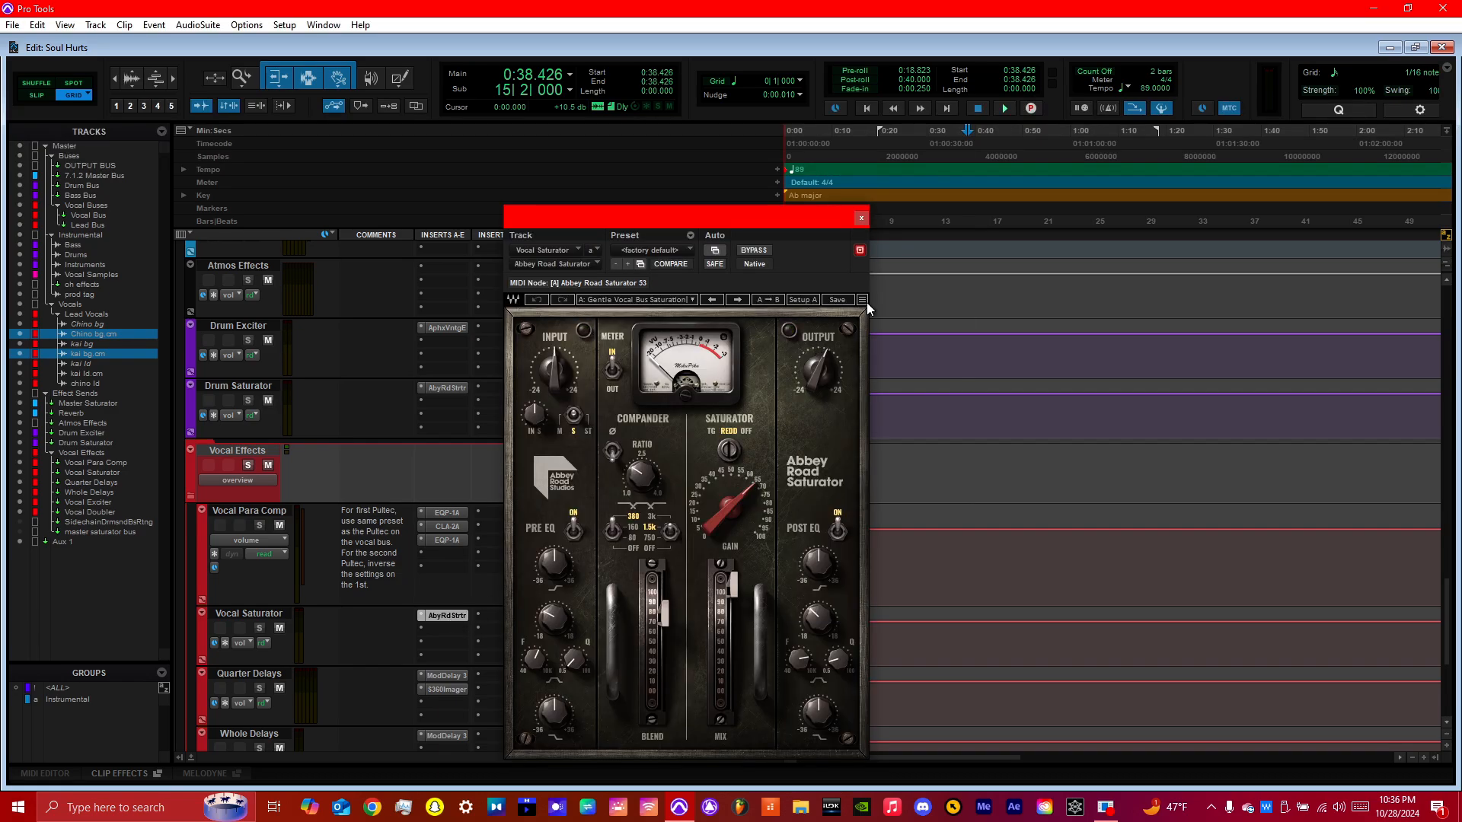
{"action": "left_click", "coordinate": [861, 218]}
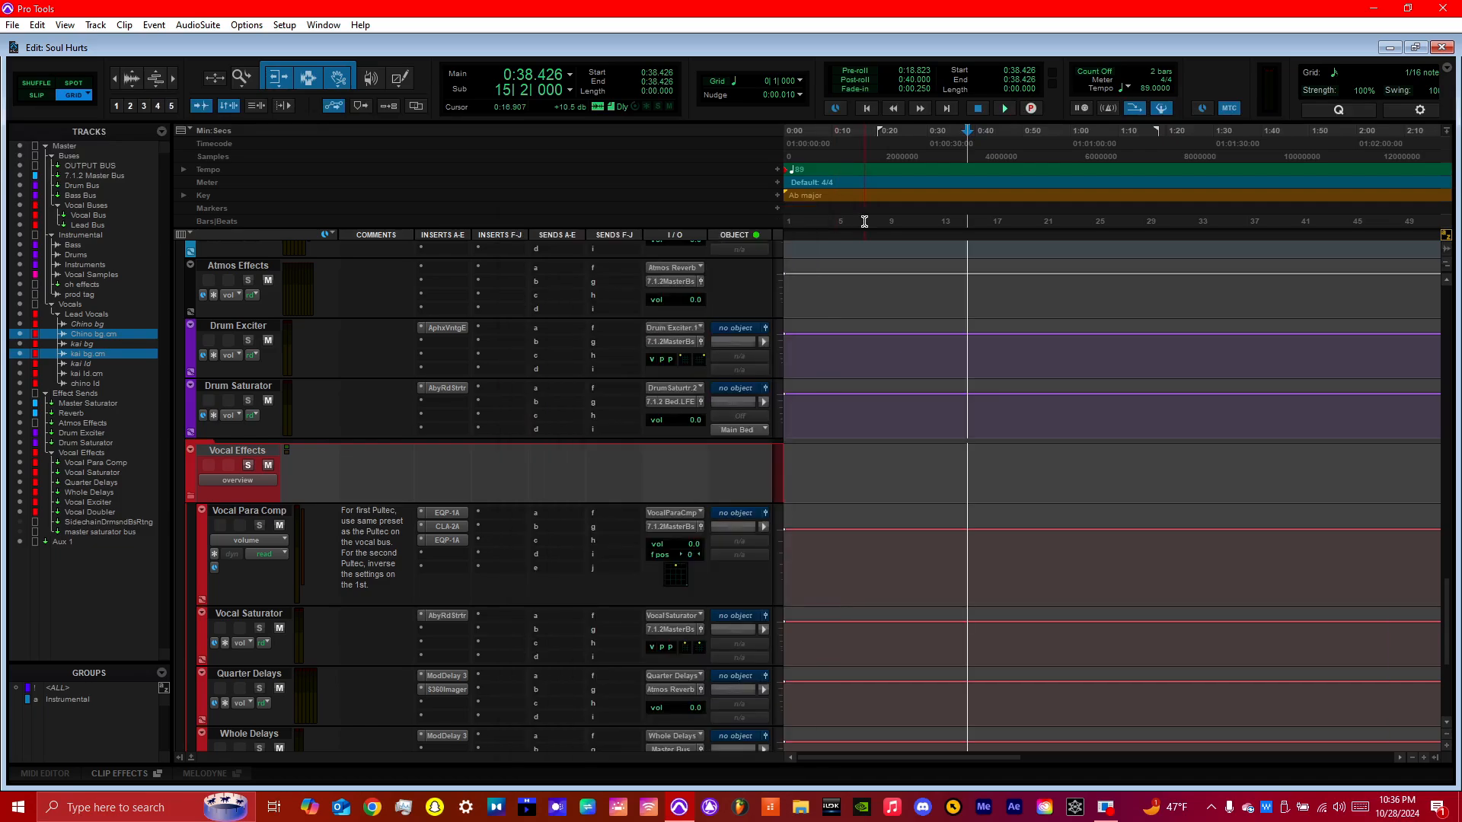
{"action": "left_click", "coordinate": [452, 675]}
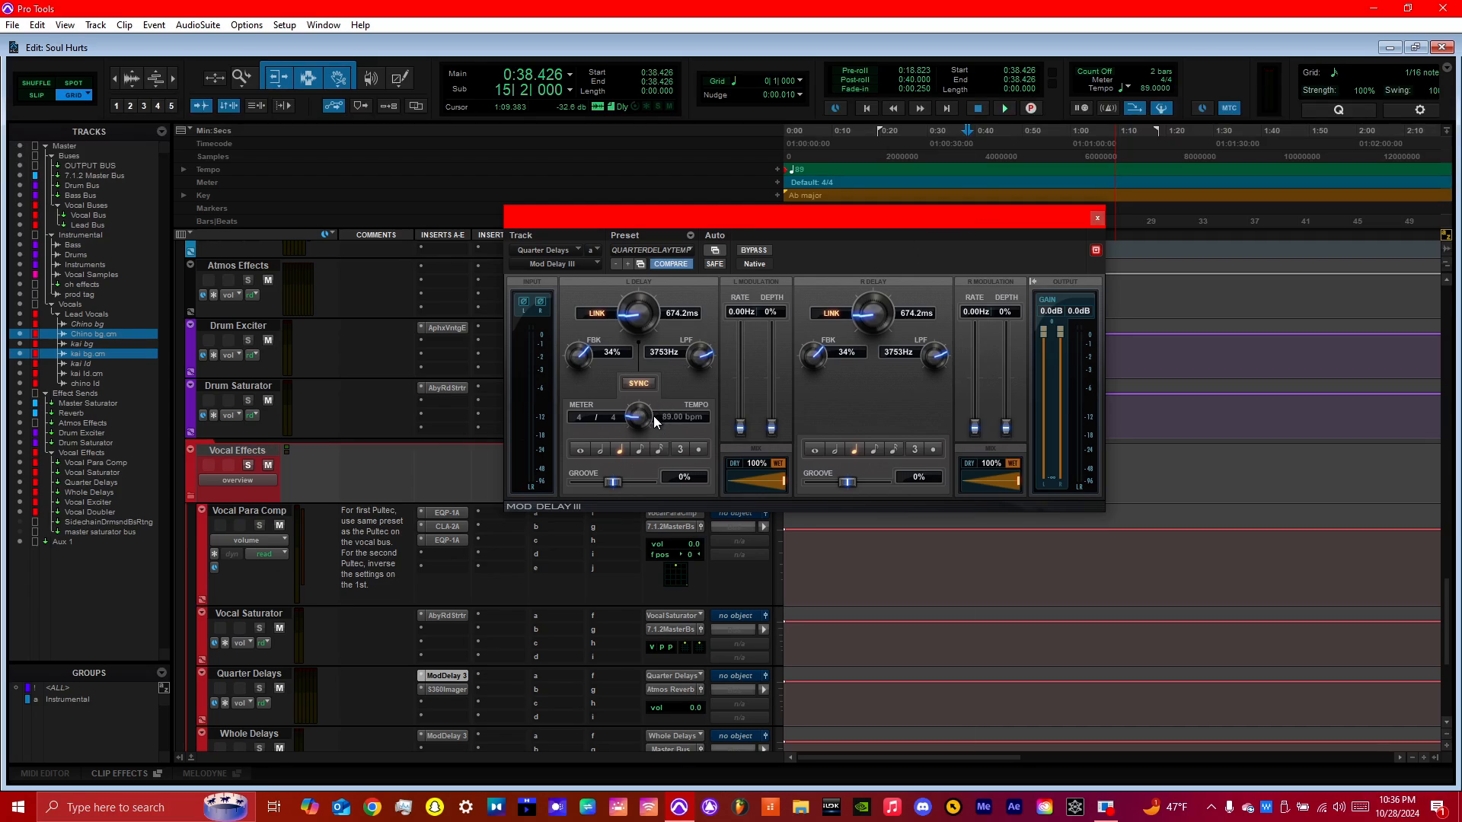
{"action": "left_click", "coordinate": [1099, 216]}
Step: Return to the bus tracks and play the mix from 0:57.303, stopping after a few bars
{"action": "scroll", "coordinate": [1447, 456], "scroll_direction": "up", "scroll_amount": 3}
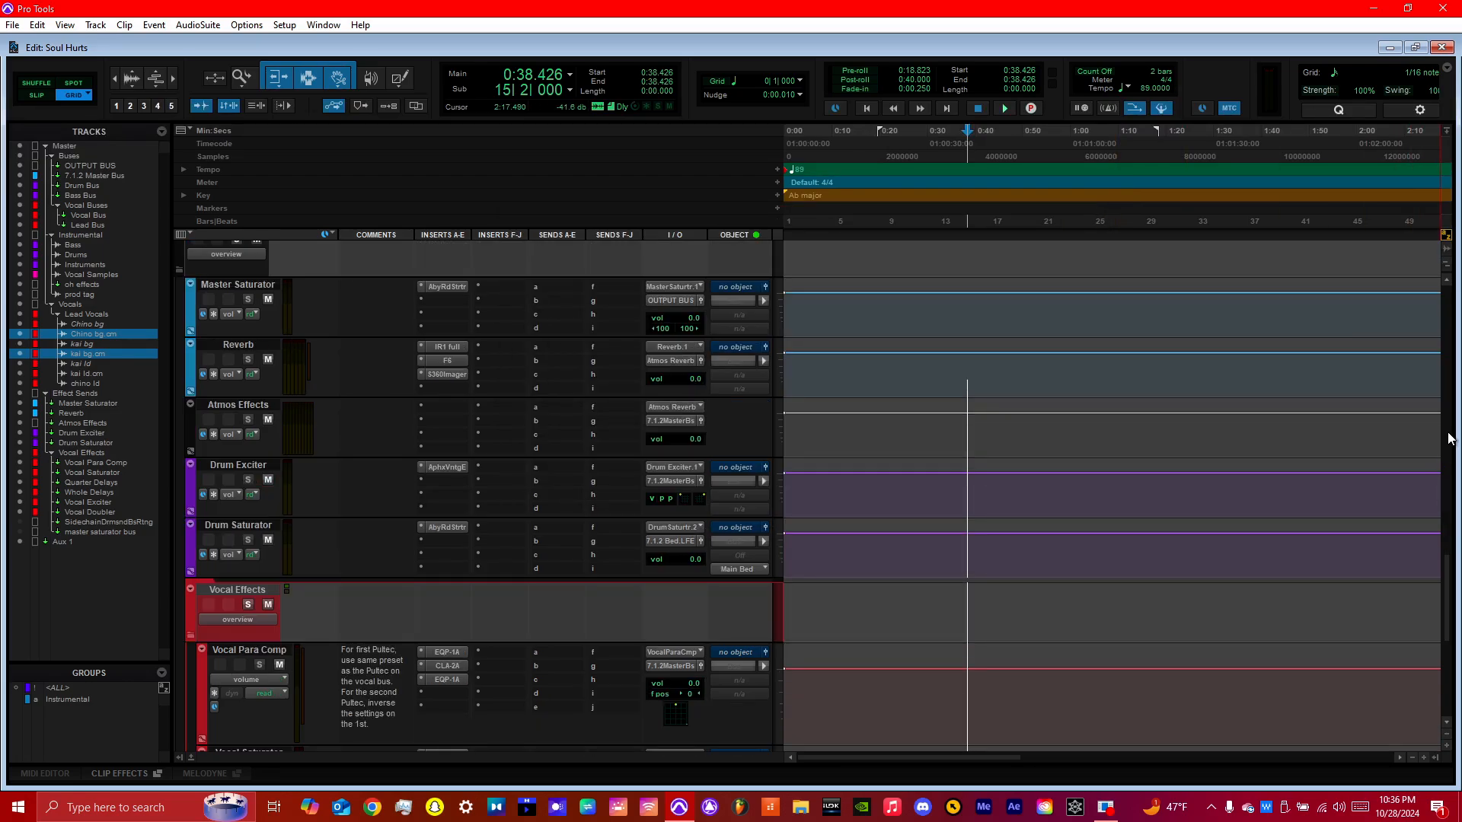
{"action": "scroll", "coordinate": [1447, 381], "scroll_direction": "up", "scroll_amount": 15}
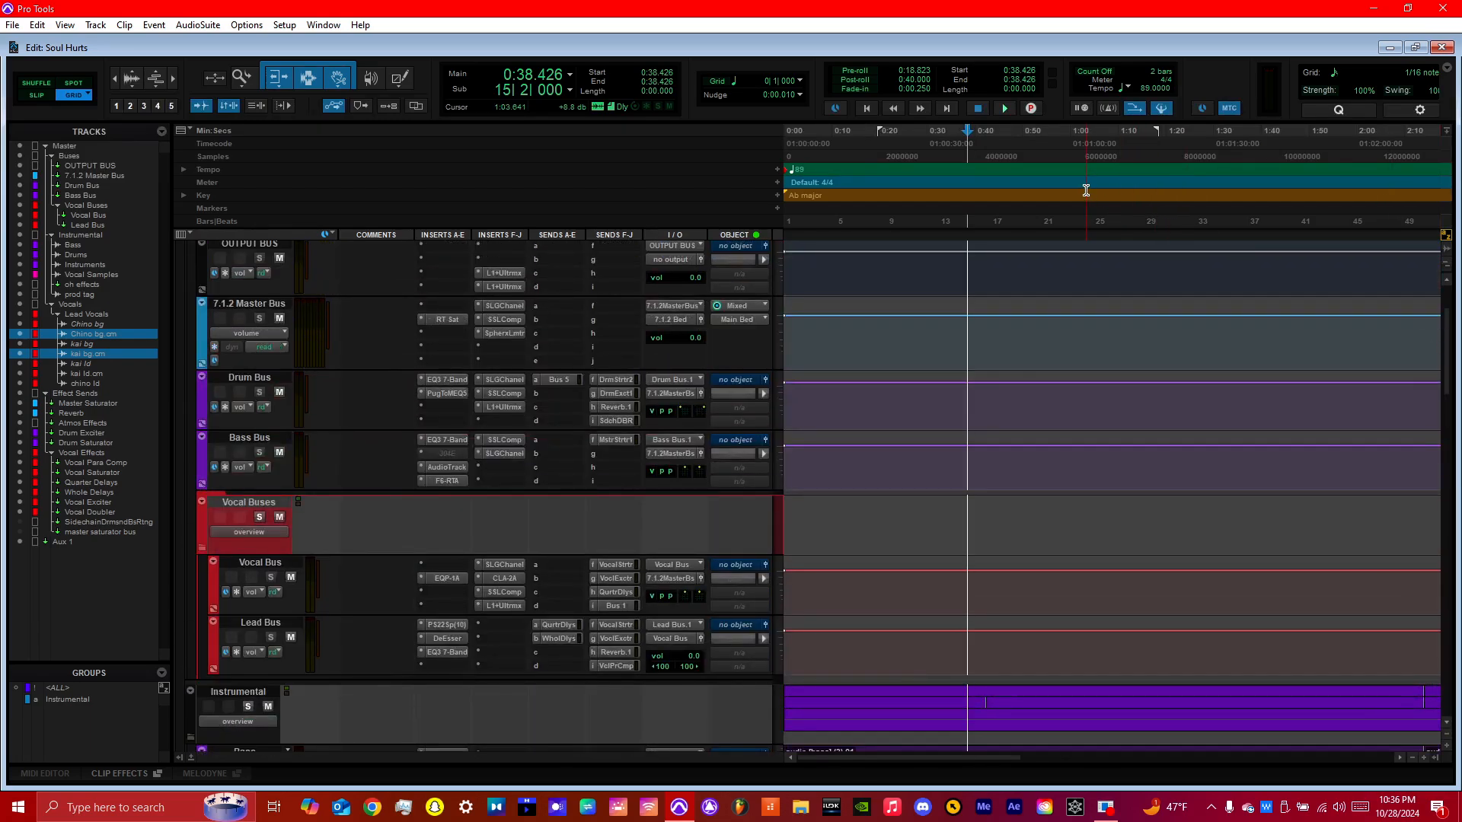
{"action": "left_click", "coordinate": [1058, 186]}
{"action": "key", "text": "space"}
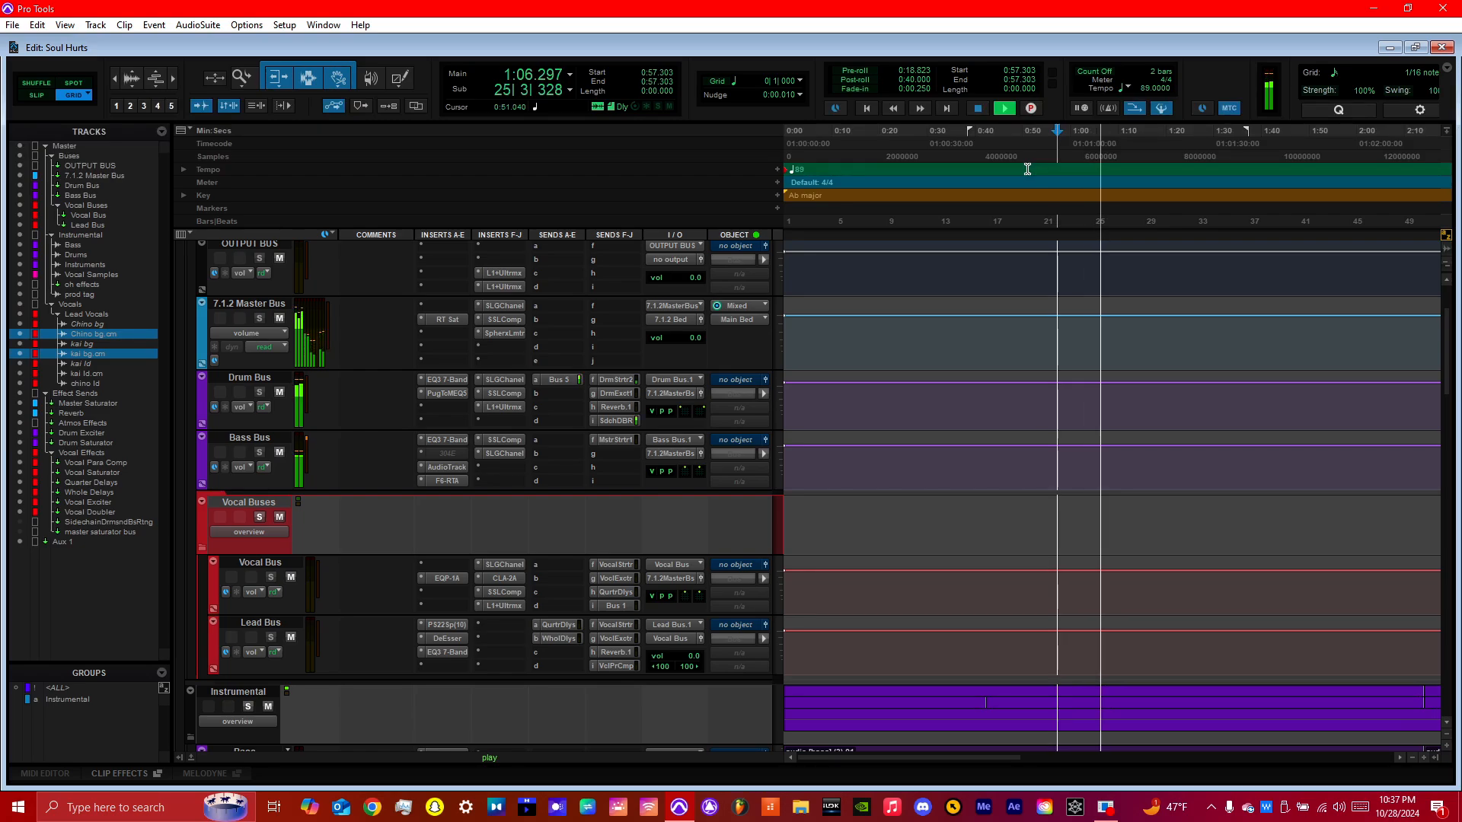
{"action": "key", "text": "space"}
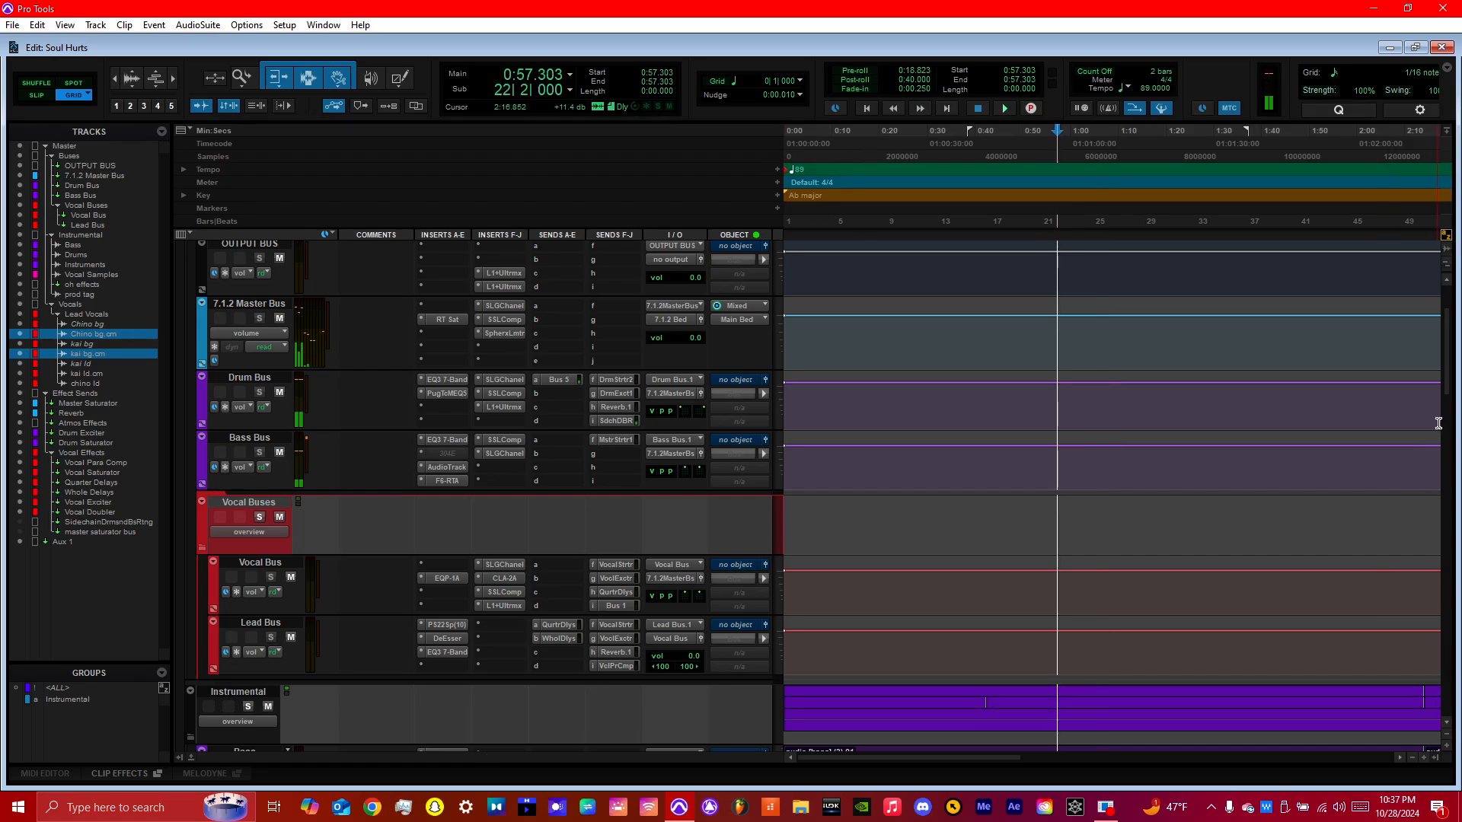
Step: Open the SSLComp on the 7.1.2 Master Bus, reposition its window, and close it
{"action": "scroll", "coordinate": [1387, 288], "scroll_direction": "up", "scroll_amount": 3}
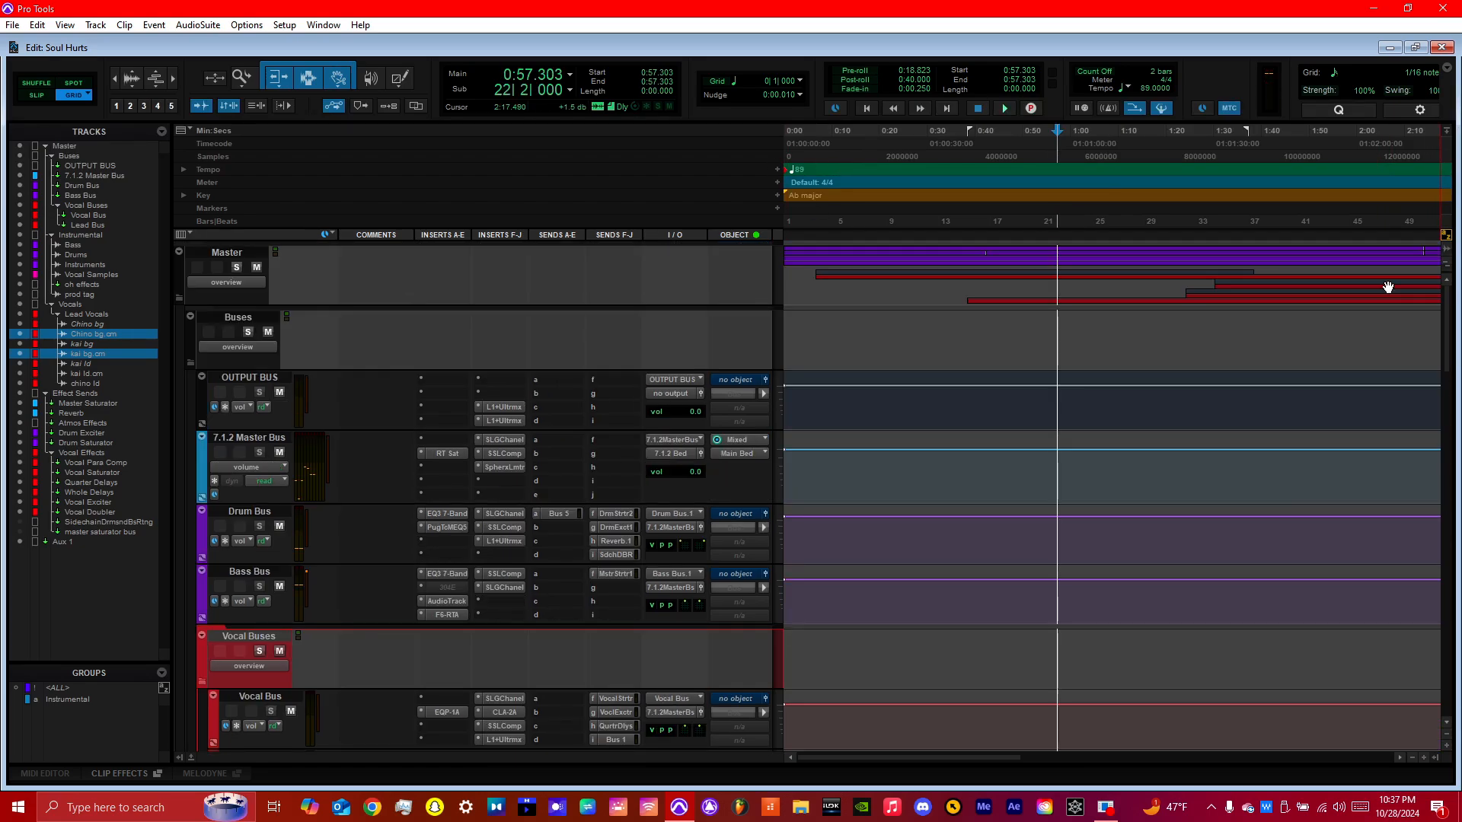
{"action": "left_click", "coordinate": [507, 452]}
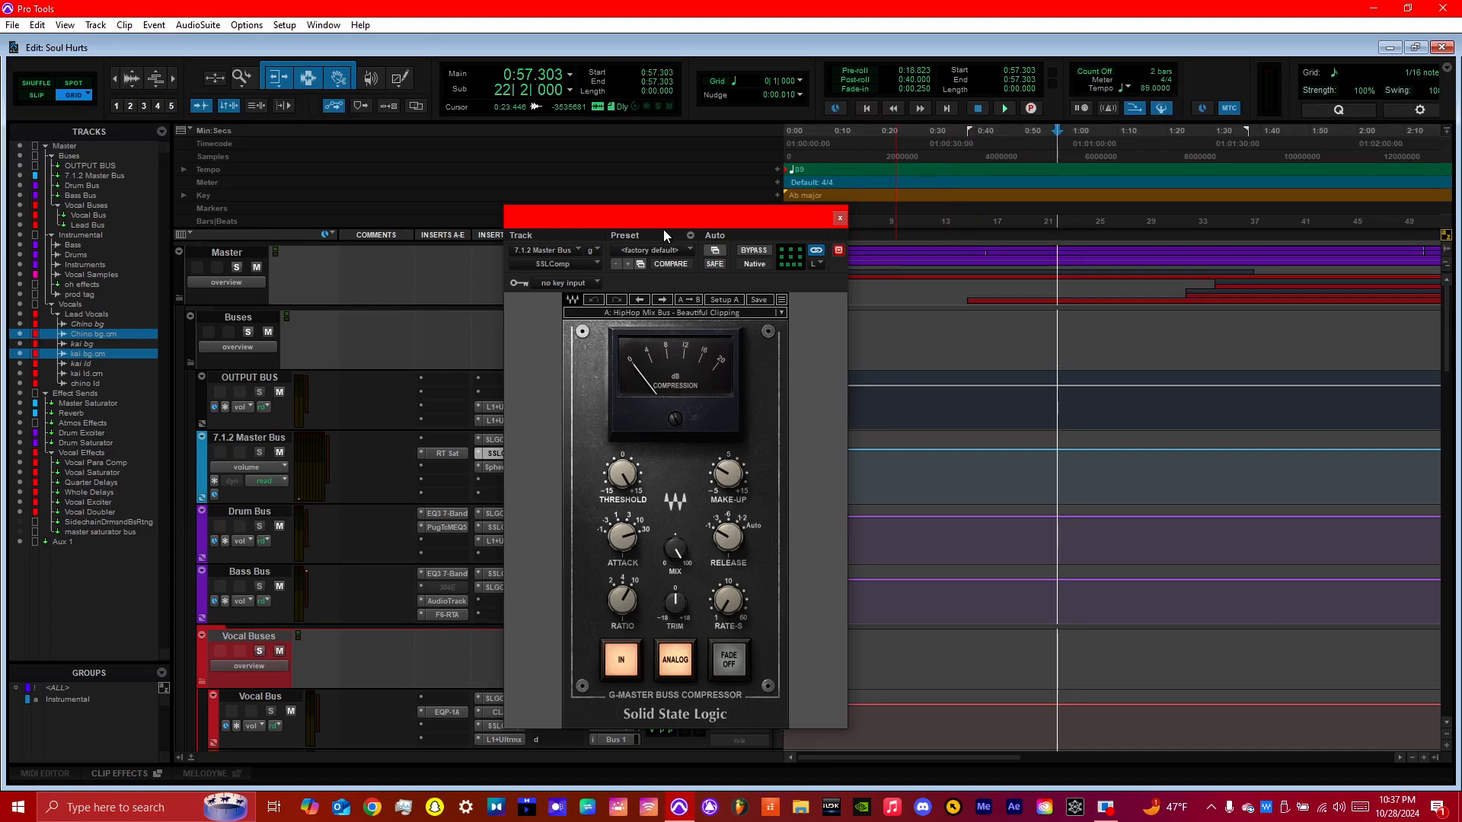
{"action": "left_click_drag", "start_coordinate": [664, 230], "coordinate": [871, 249]}
{"action": "left_click", "coordinate": [1005, 245]}
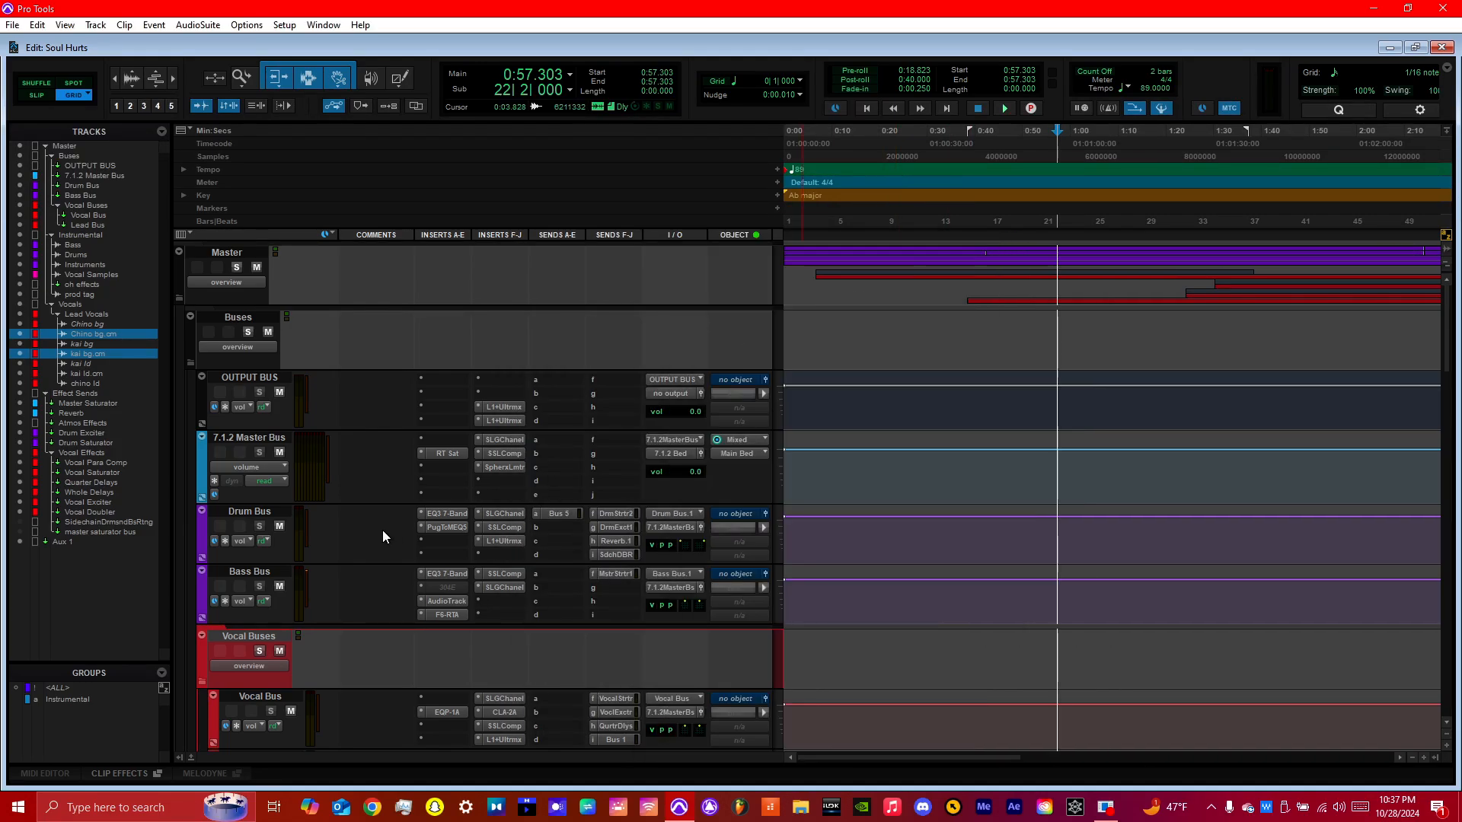
Step: Open the Reel Tape Saturation on the 7.1.2 Master Bus's insert b and audition the mix briefly from 0:49.213
{"action": "left_click", "coordinate": [461, 452]}
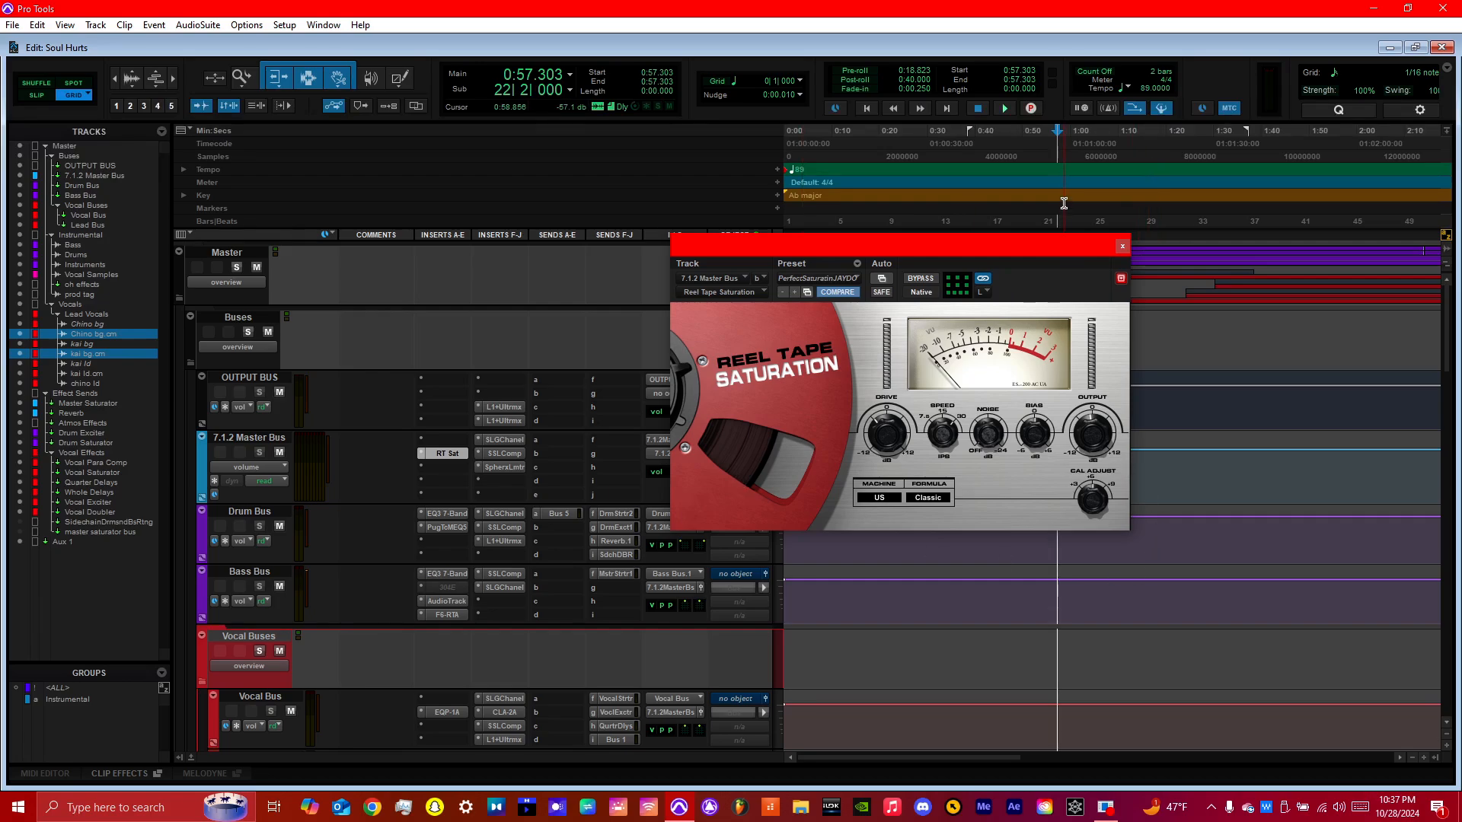
{"action": "left_click", "coordinate": [1020, 162]}
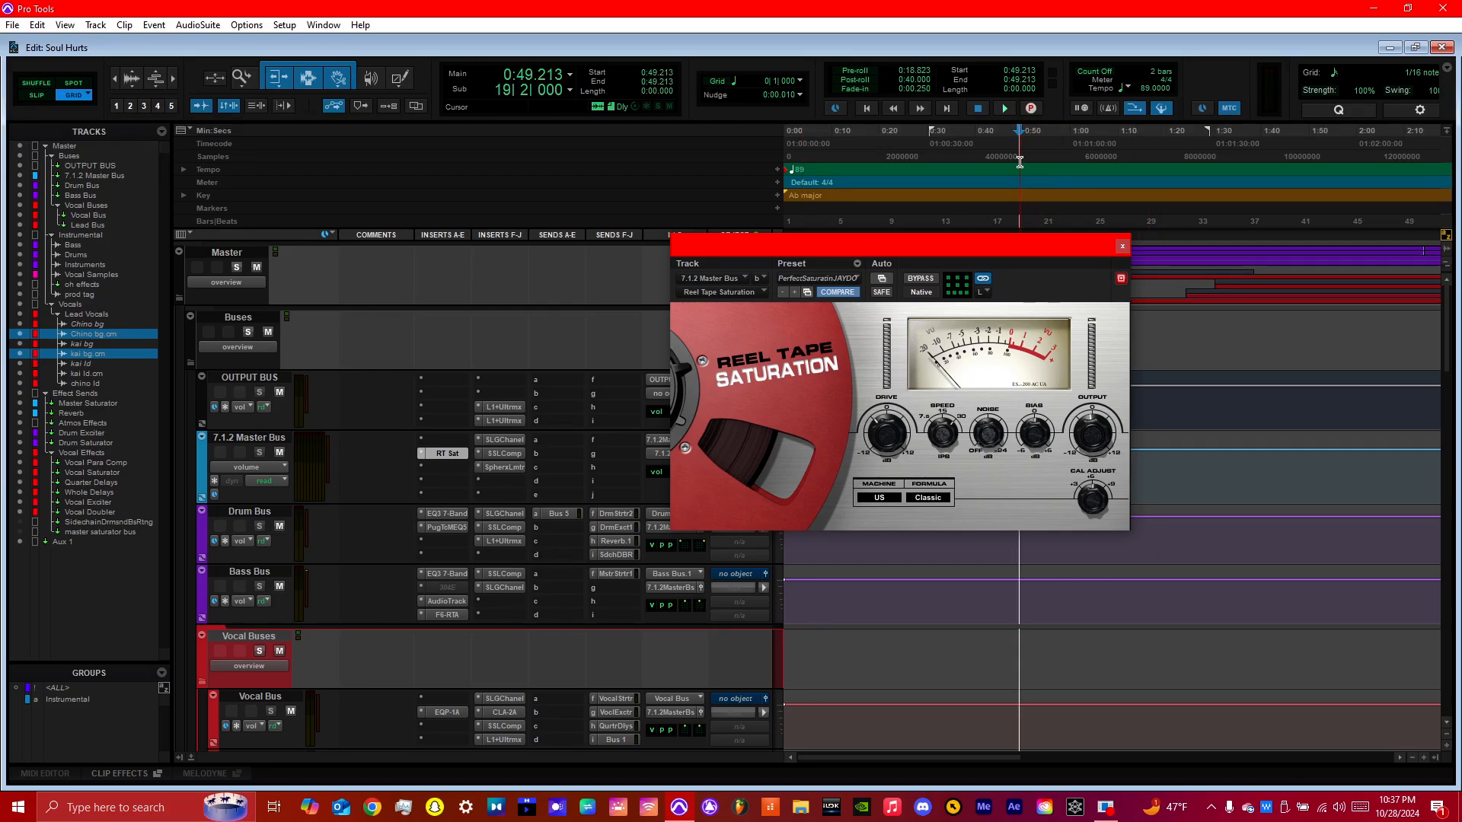
{"action": "key", "text": "space"}
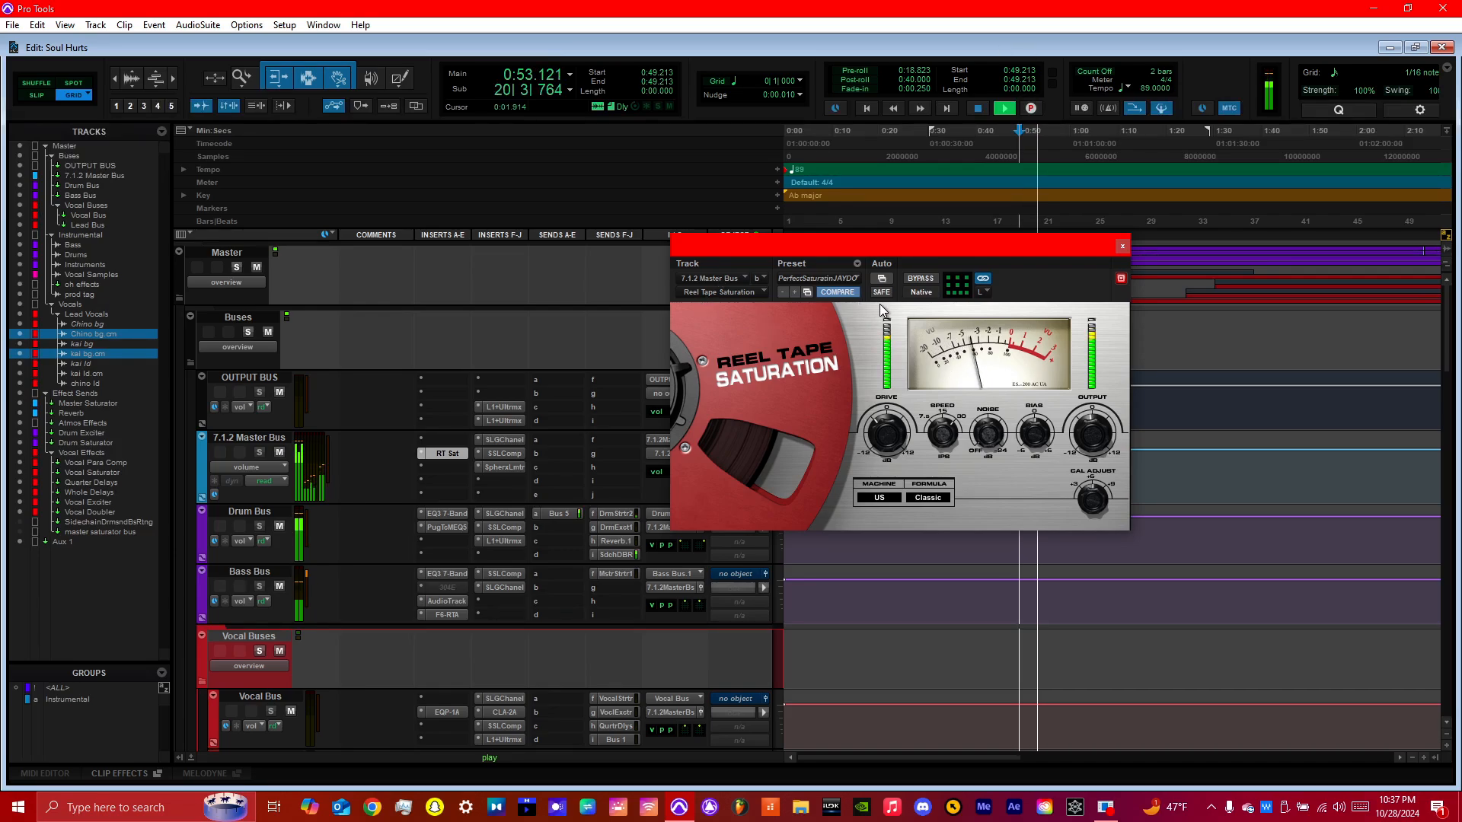
{"action": "key", "text": "space"}
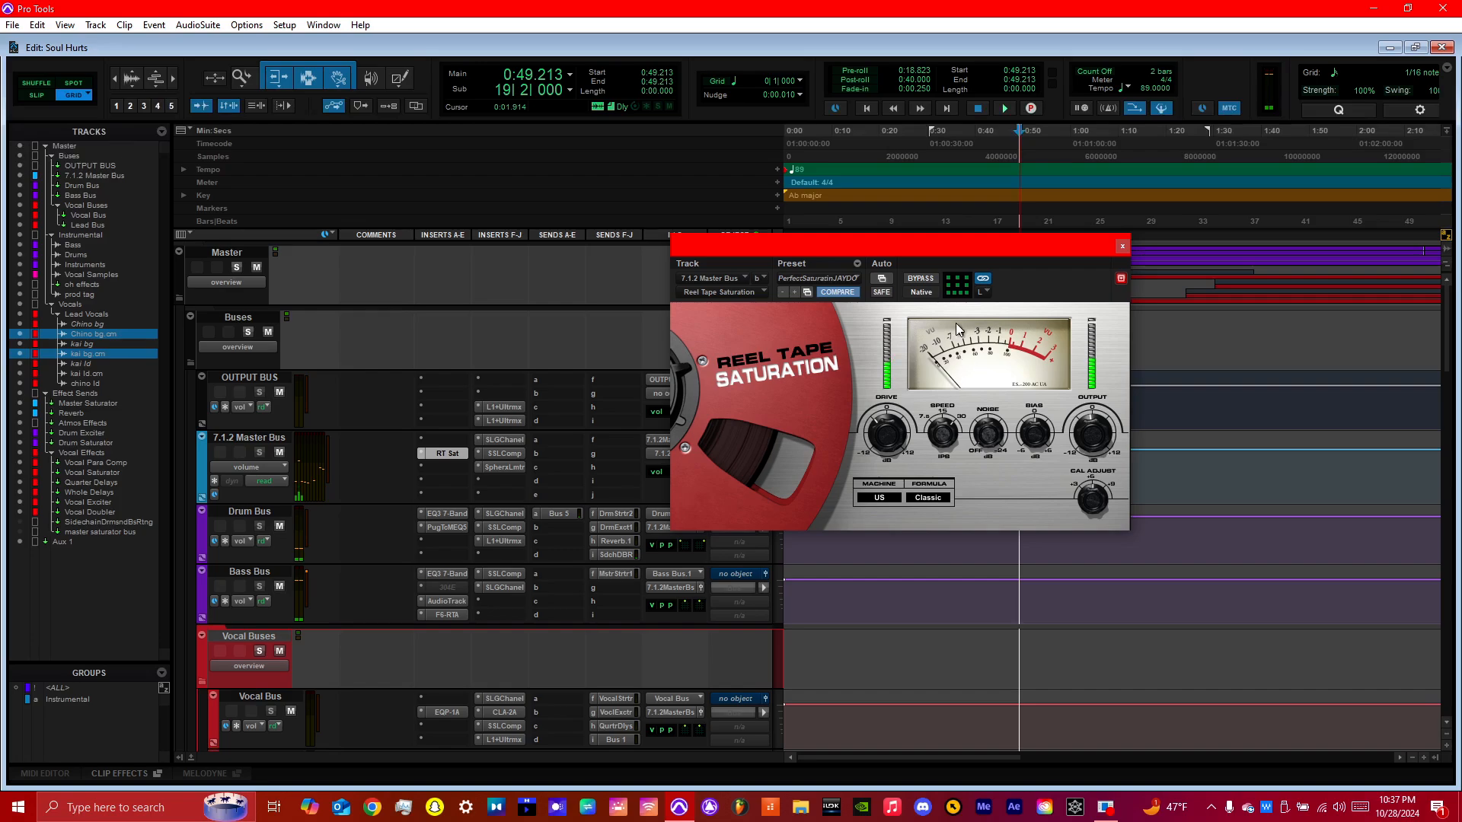
Step: Audition the mix from 0:49.213 with the 7.1.2 Master Bus's Reel Tape Saturation bypassed and re-enabled, and close the plug-in
{"action": "key", "text": "space"}
{"action": "left_click", "coordinate": [923, 280]}
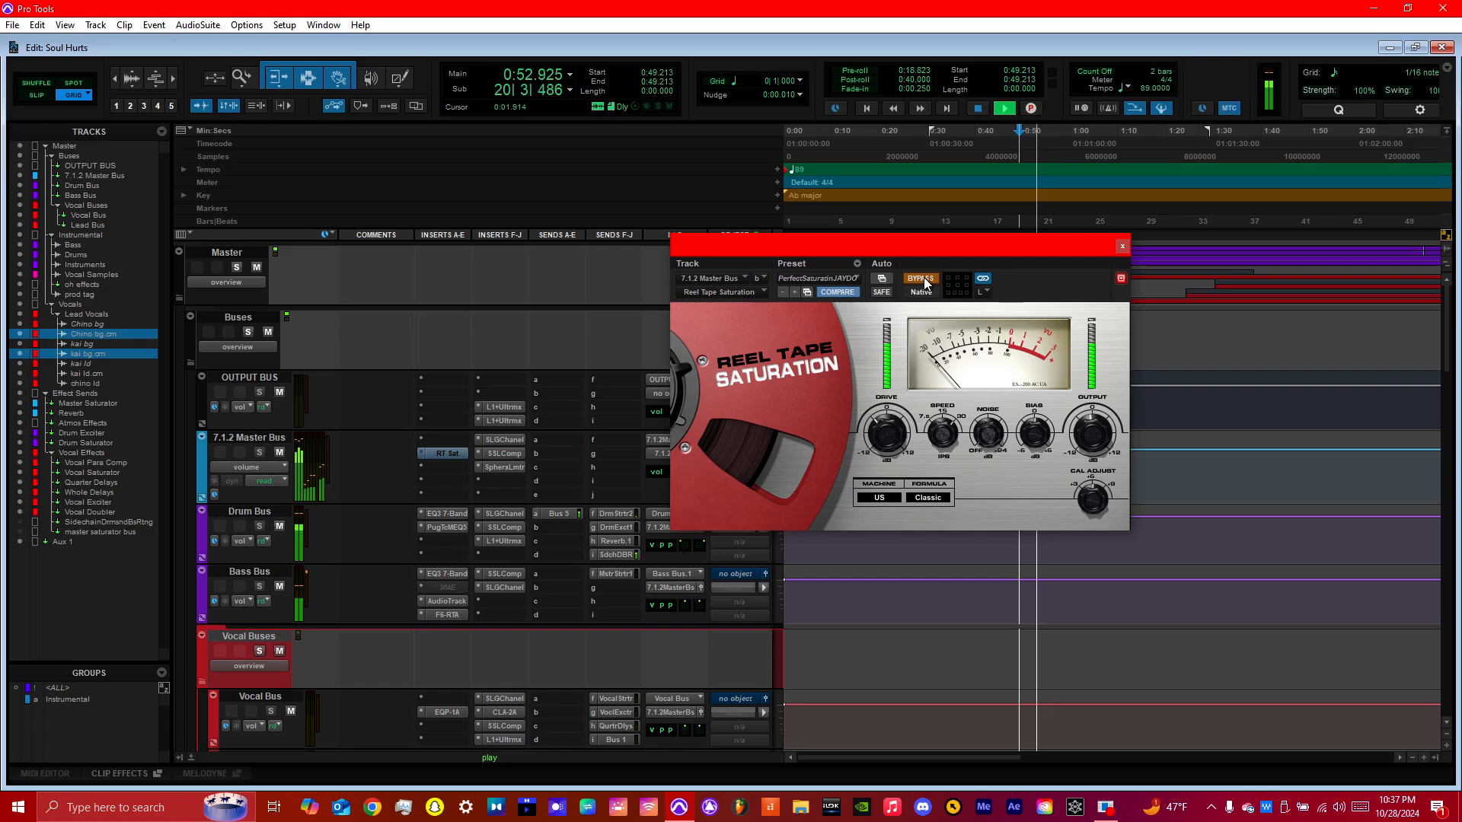
{"action": "key", "text": "space"}
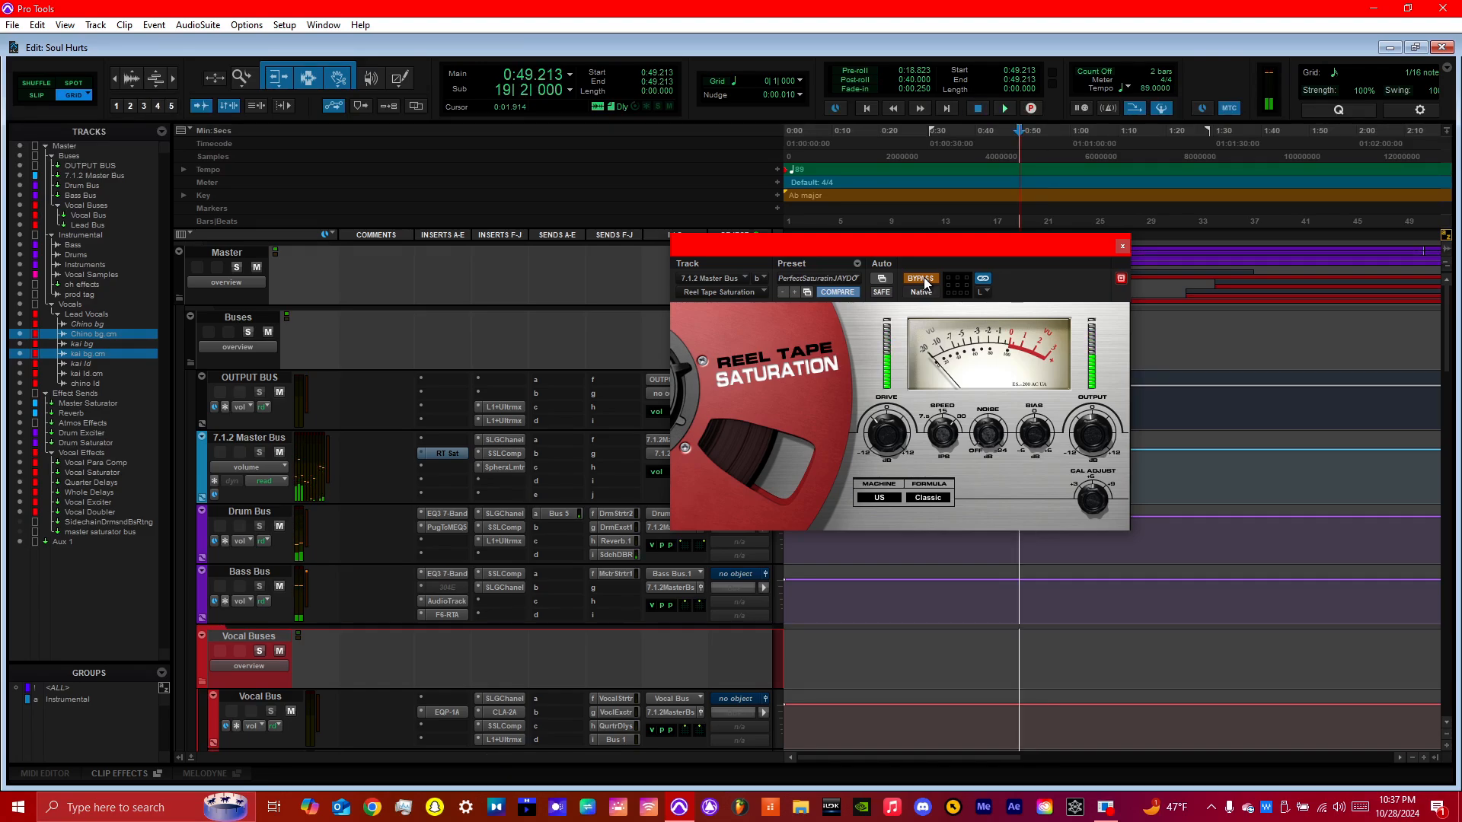
{"action": "left_click", "coordinate": [921, 278]}
{"action": "key", "text": "space"}
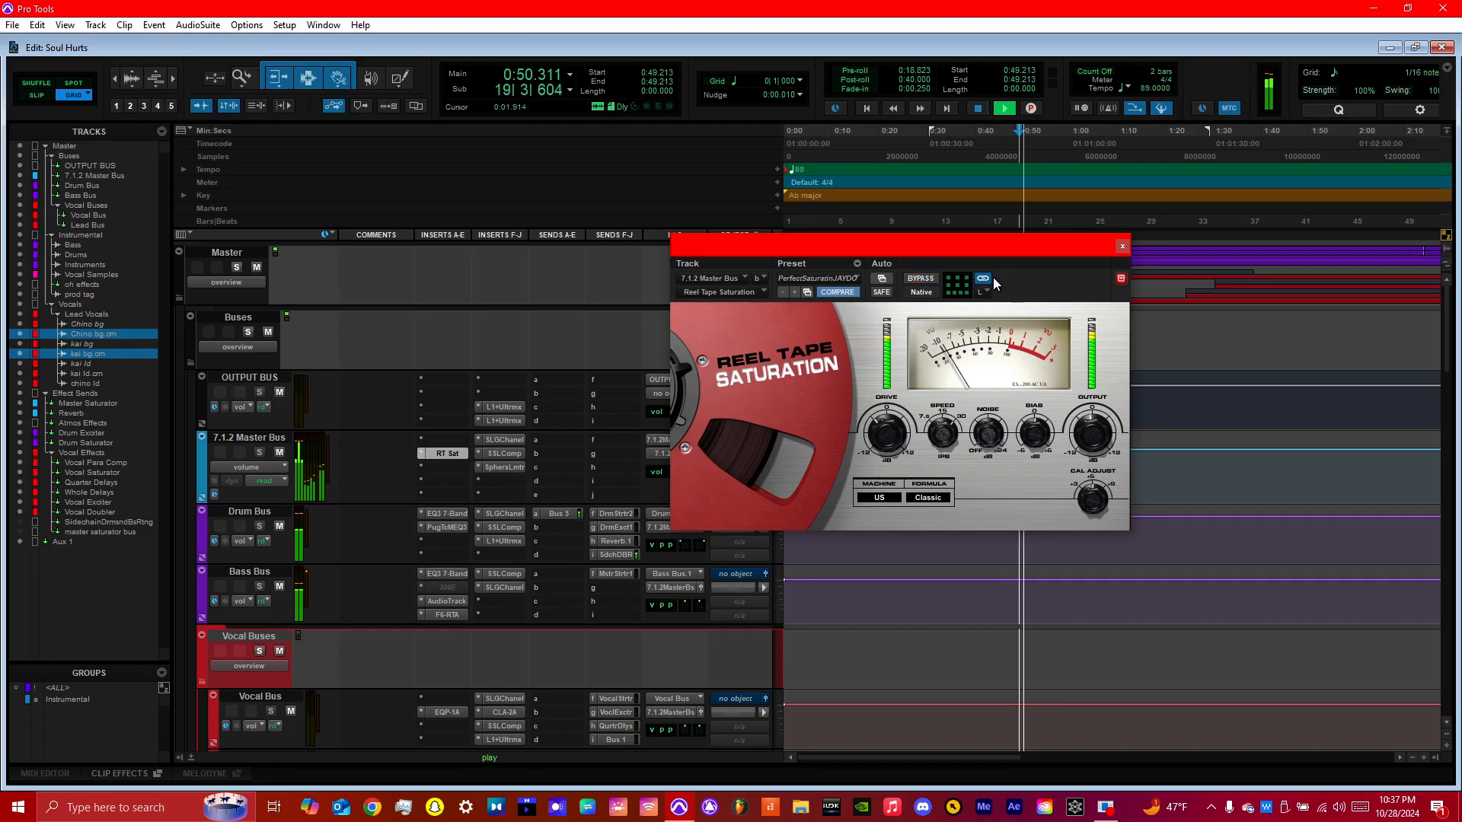
{"action": "key", "text": "space"}
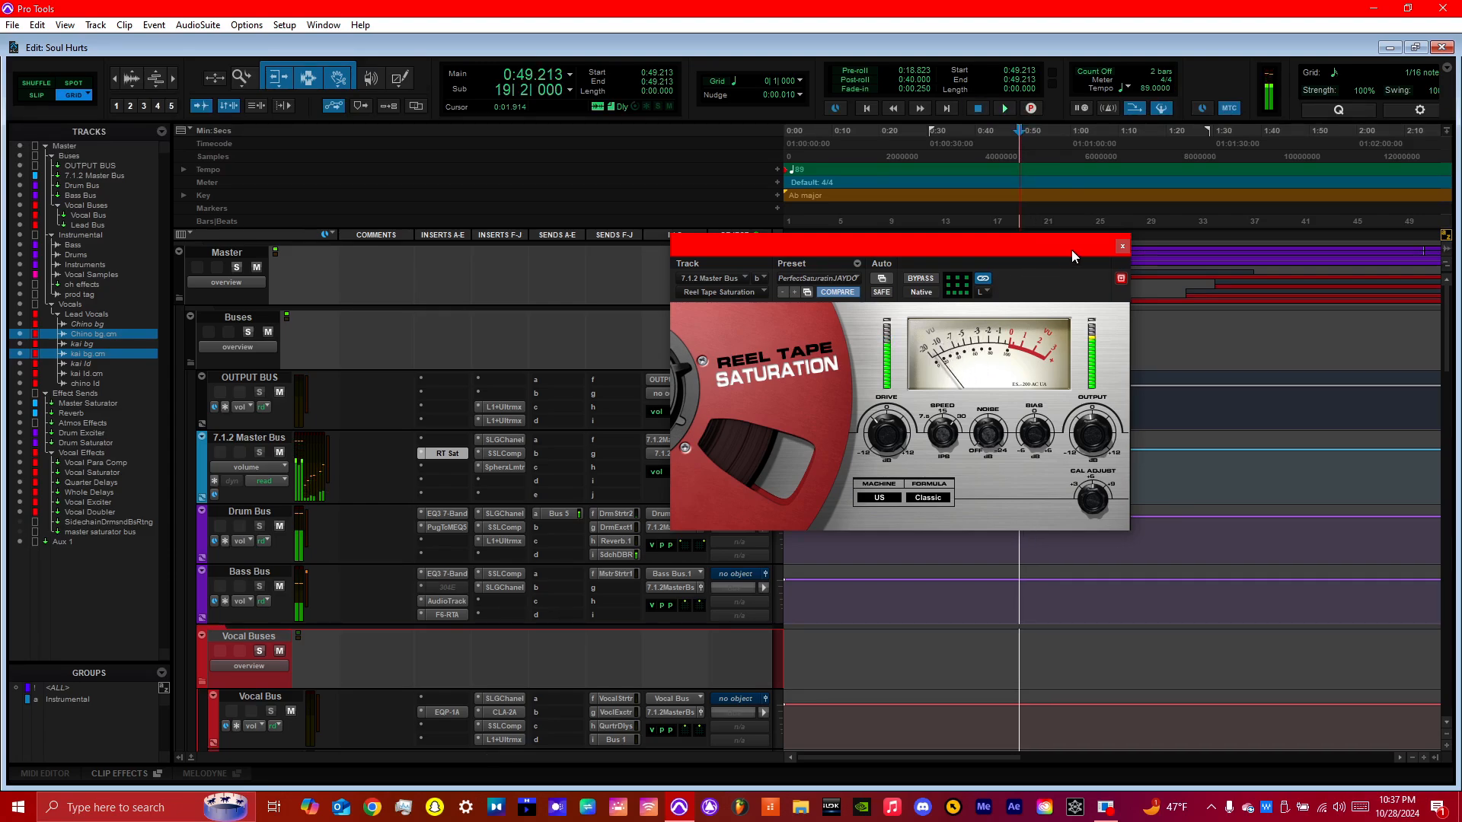
{"action": "left_click", "coordinate": [1122, 249]}
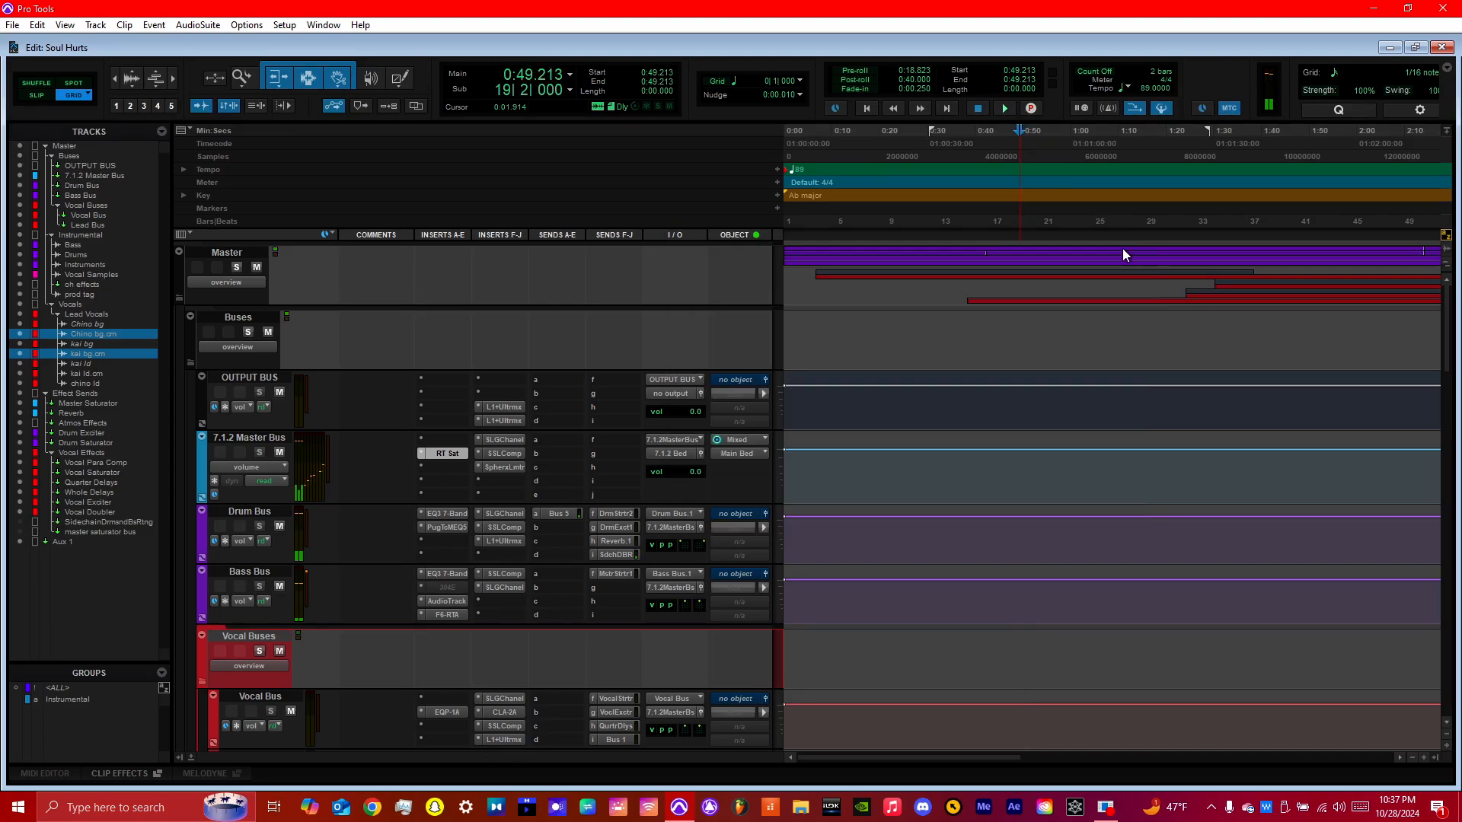
Step: Open the SSLGChannel on the 7.1.2 Master Bus's insert f
{"action": "left_click", "coordinate": [504, 440]}
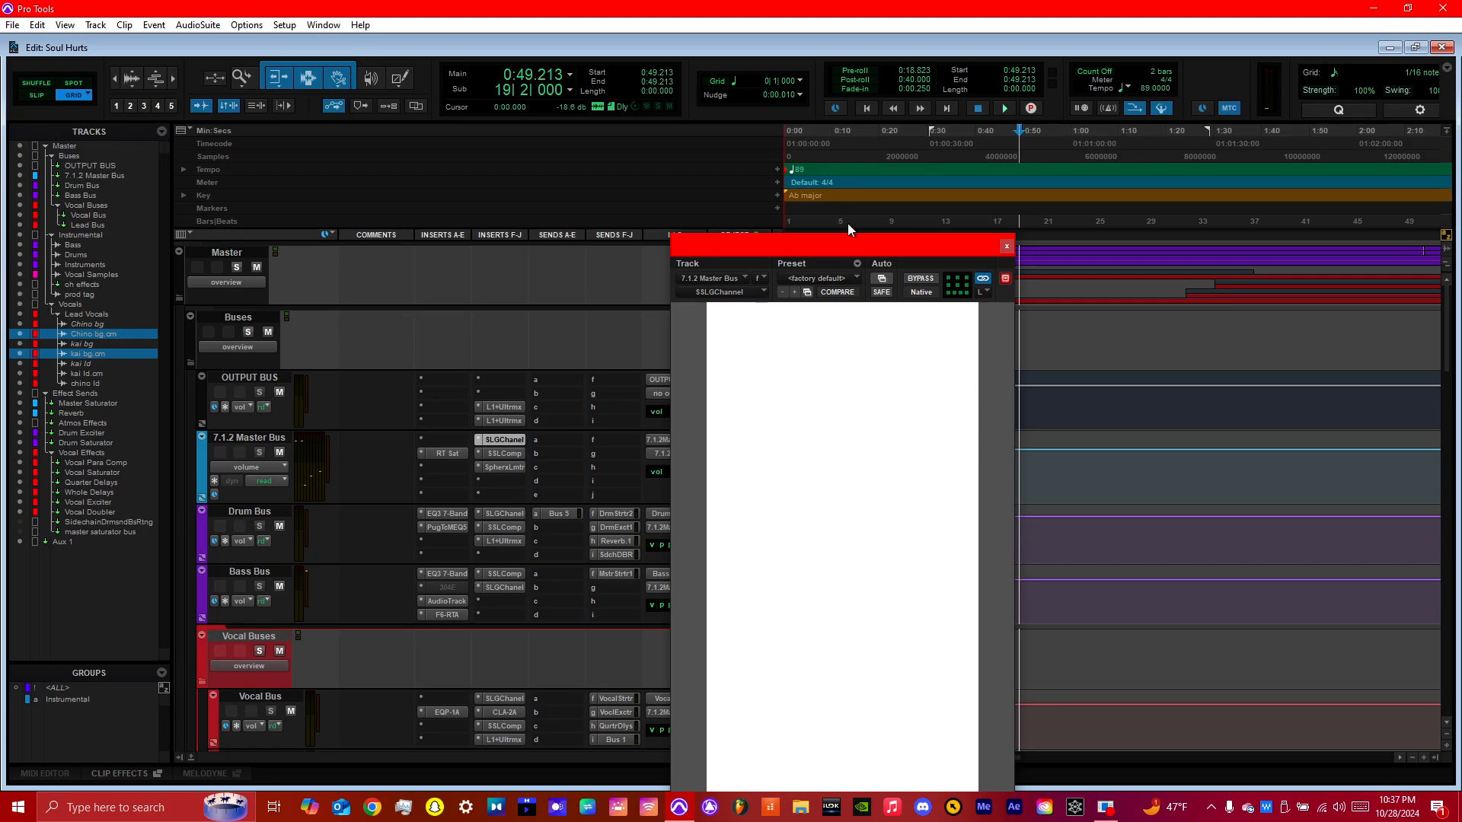